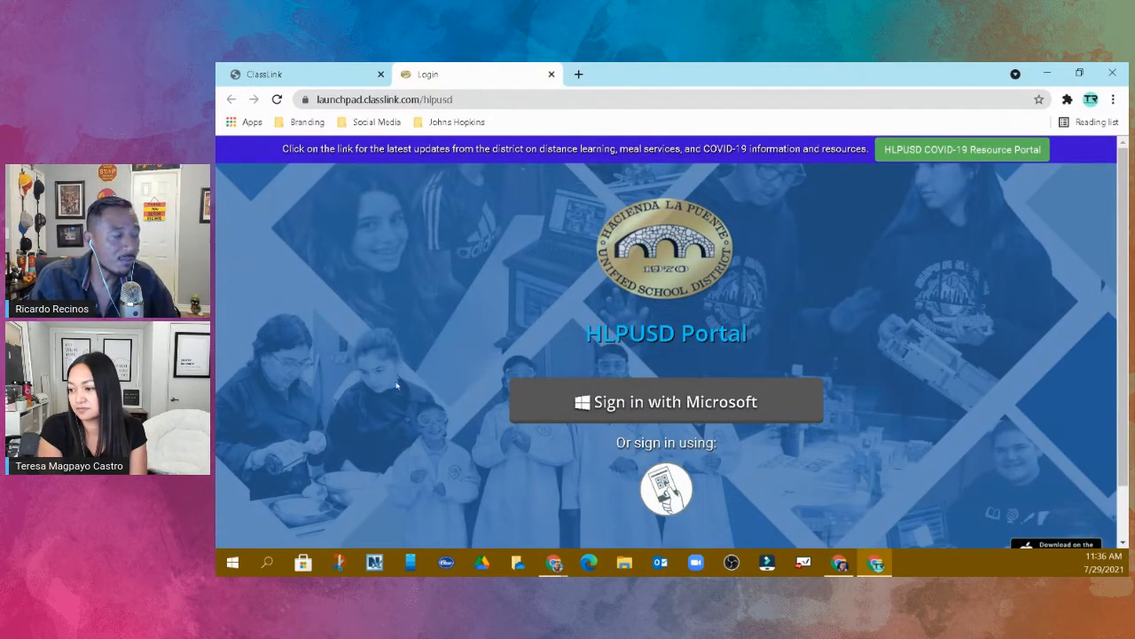
- Start the Microsoft sign-in for the HLPUSD portal and submit the teacher's account e-mail address
{"action": "left_click", "coordinate": [686, 403]}
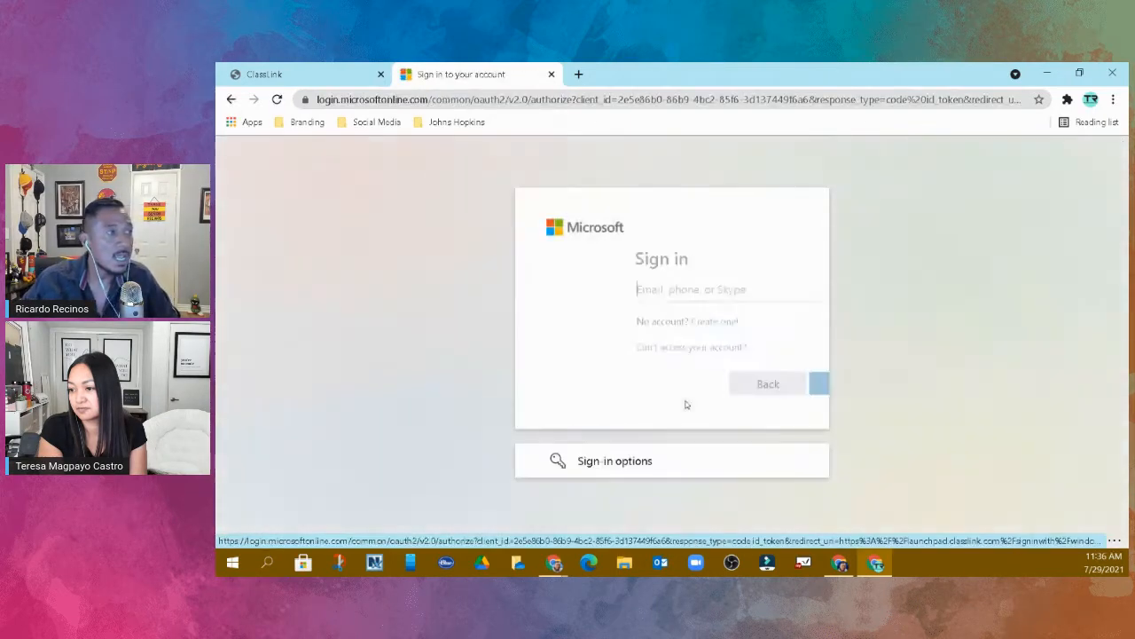
{"action": "left_click", "coordinate": [682, 295]}
{"action": "key", "text": "BackSpace"}
{"action": "key", "text": "BackSpace"}
{"action": "key", "text": "BackSpace"}
{"action": "key", "text": "BackSpace"}
{"action": "key", "text": "BackSpace"}
{"action": "key", "text": "BackSpace"}
{"action": "key", "text": "BackSpace"}
{"action": "key", "text": "BackSpace"}
{"action": "key", "text": "BackSpace"}
{"action": "key", "text": "BackSpace"}
{"action": "key", "text": "BackSpace"}
{"action": "key", "text": "BackSpace"}
{"action": "key", "text": "BackSpace"}
{"action": "key", "text": "BackSpace"}
{"action": "key", "text": "BackSpace"}
{"action": "key", "text": "BackSpace"}
{"action": "key", "text": "BackSpace"}
{"action": "key", "text": "BackSpace"}
{"action": "key", "text": "BackSpace"}
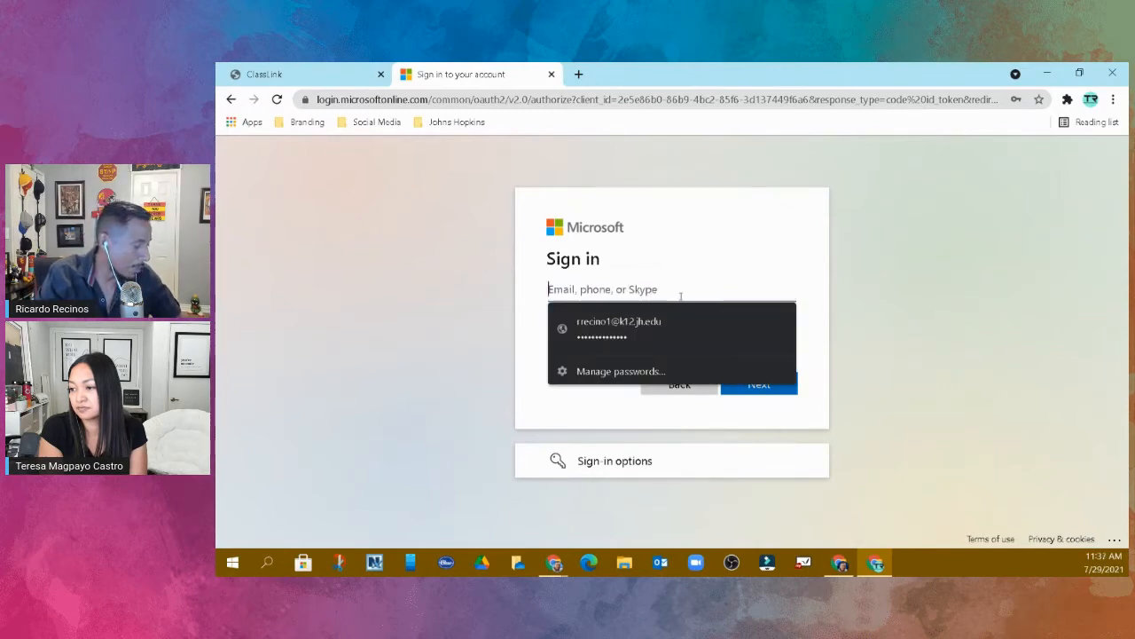
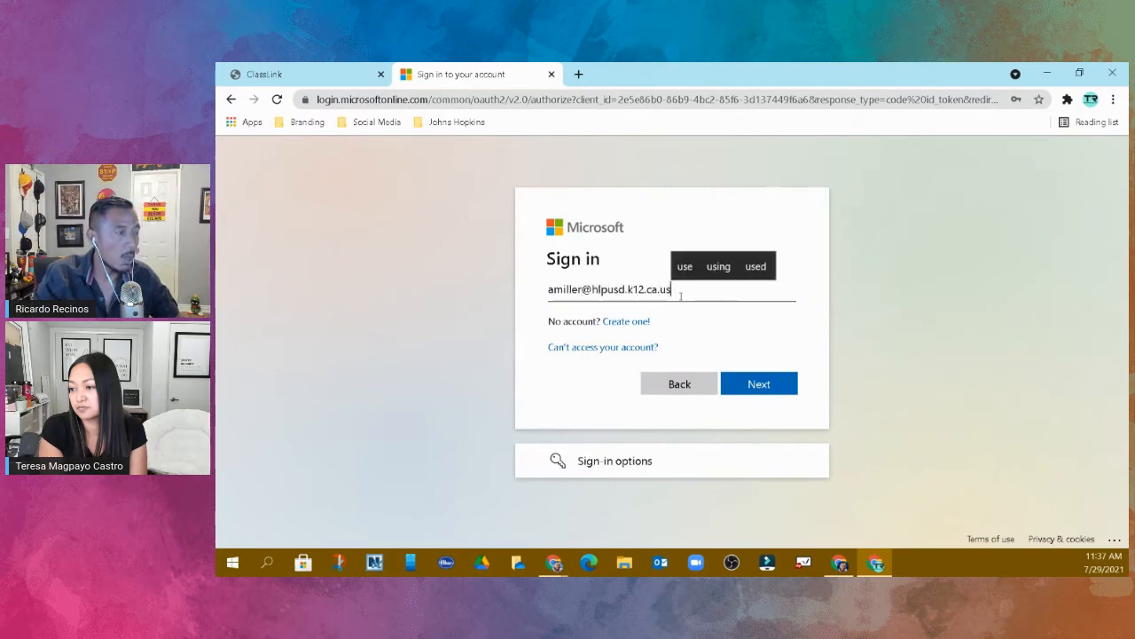
{"action": "left_click", "coordinate": [741, 384]}
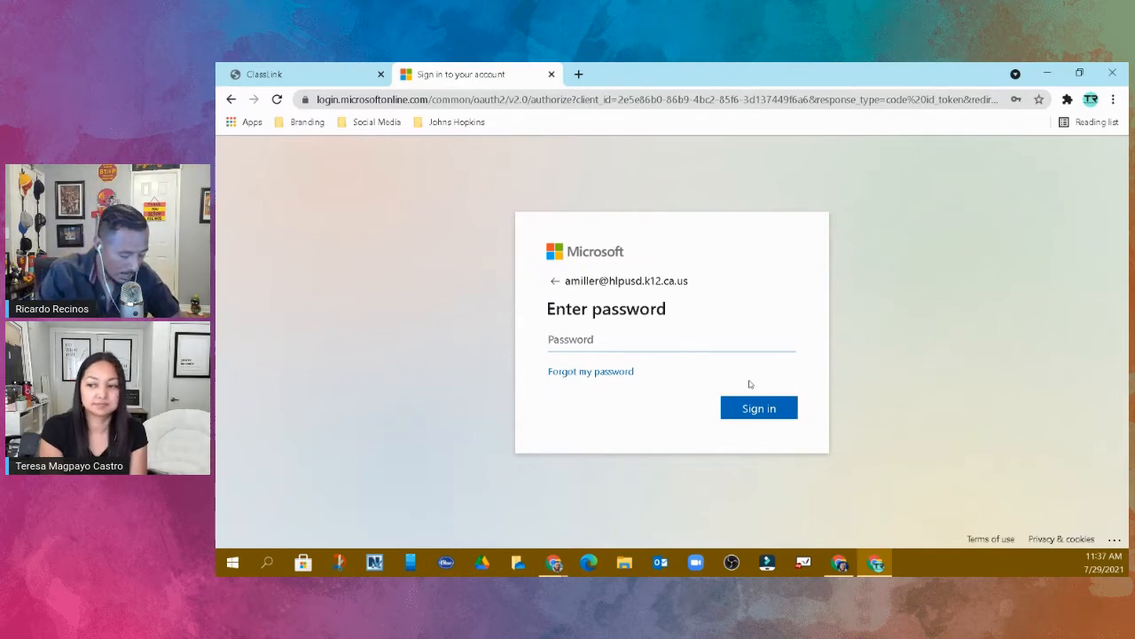
- Enter the account password, sign in, and accept the permissions requested by classlink.com
{"action": "type", "text": "****"}
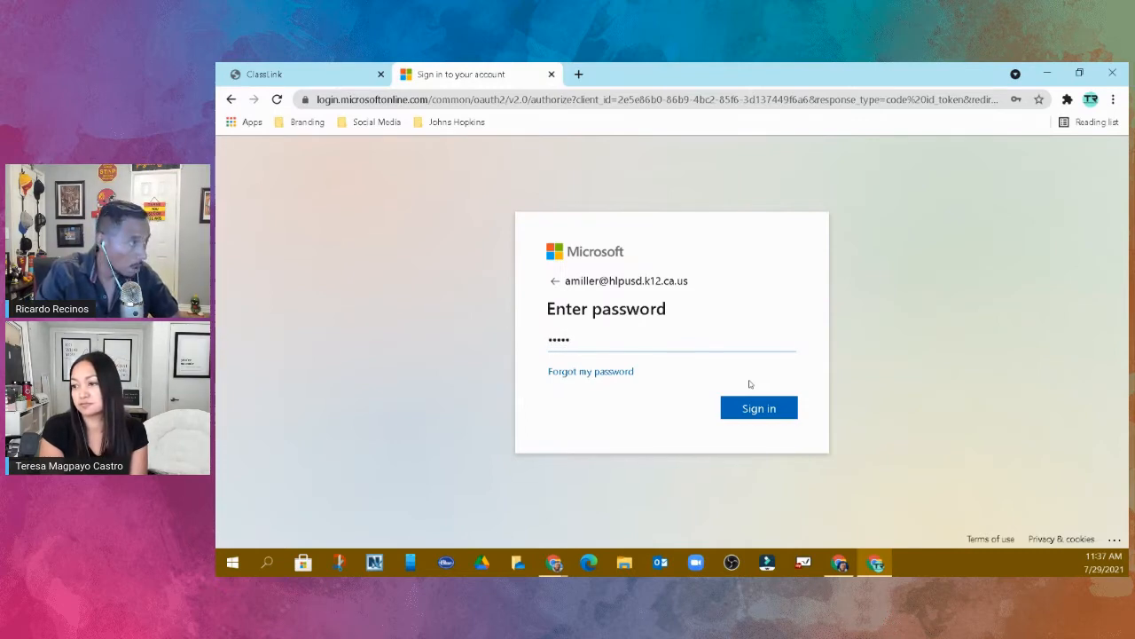
{"action": "key", "text": "BackSpace"}
{"action": "key", "text": "BackSpace"}
{"action": "key", "text": "BackSpace"}
{"action": "key", "text": "BackSpace"}
{"action": "type", "text": "****"}
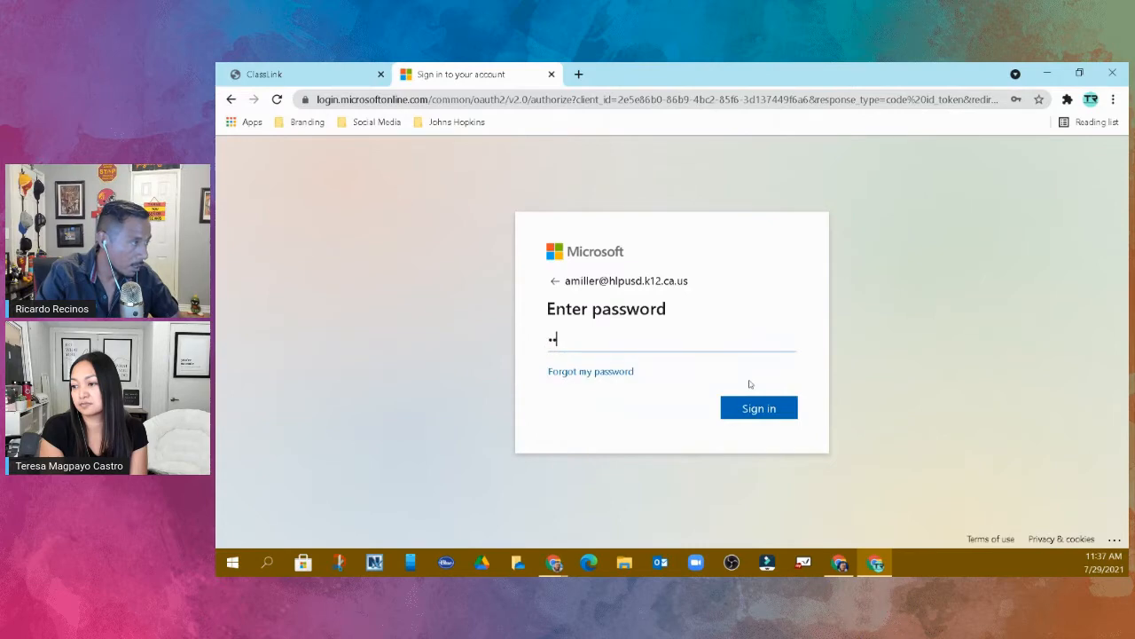
{"action": "type", "text": "****"}
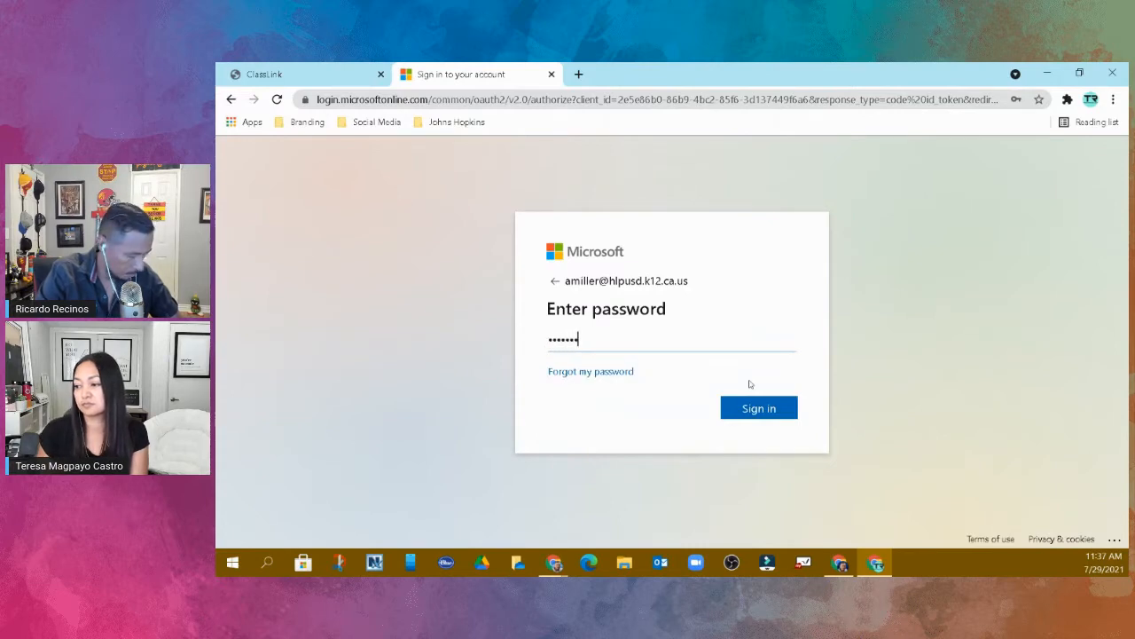
{"action": "type", "text": "**"}
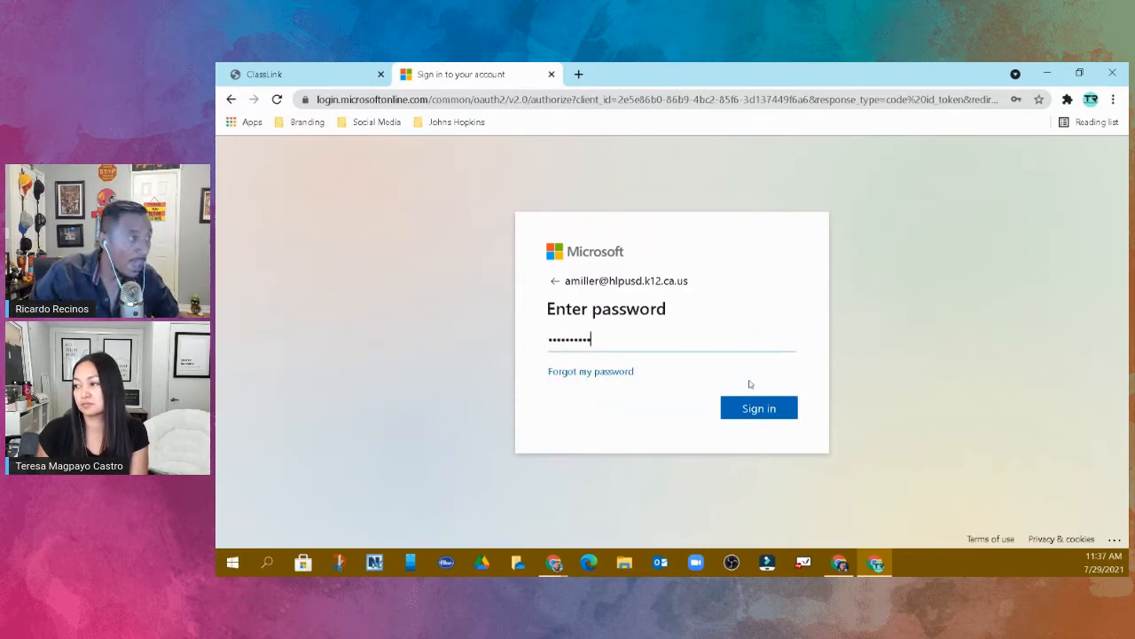
{"action": "left_click", "coordinate": [758, 406]}
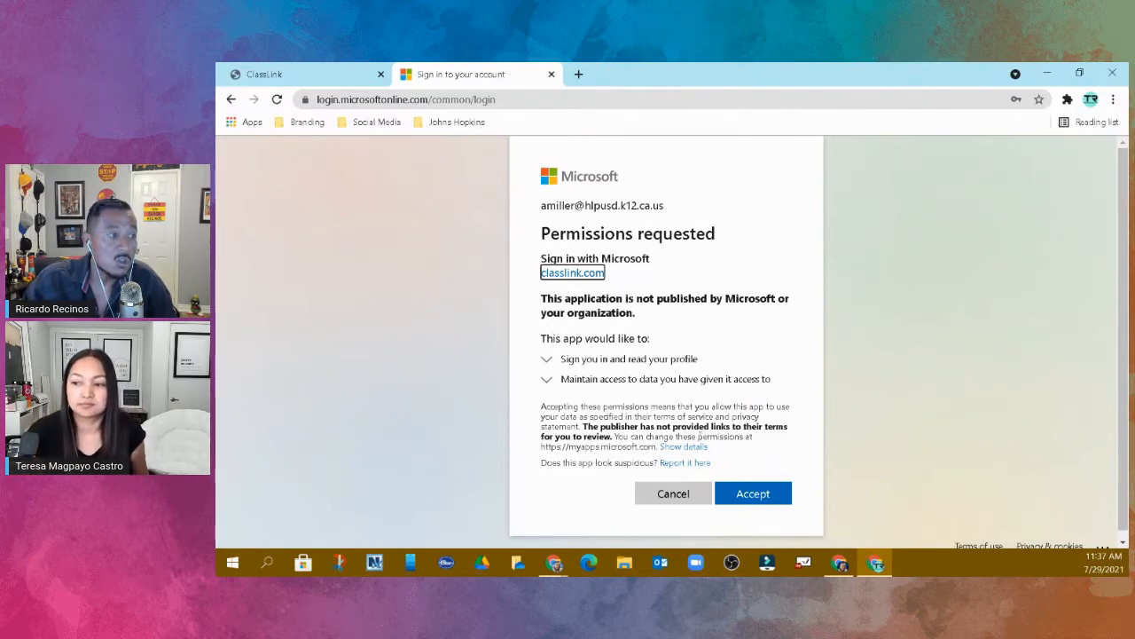
{"action": "left_click", "coordinate": [753, 494]}
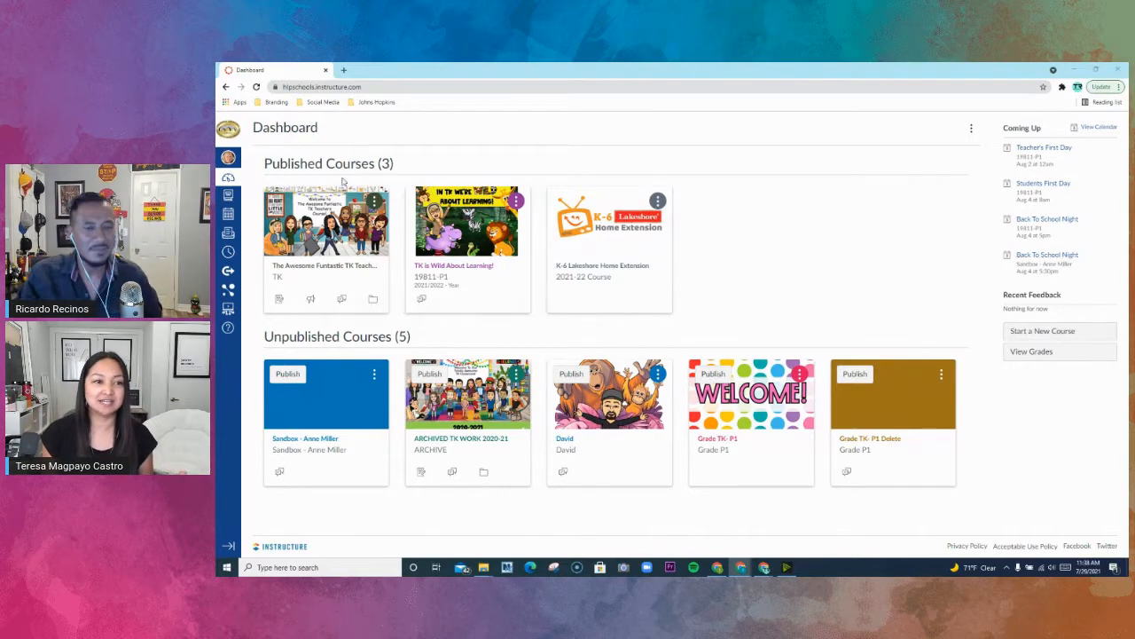
- Review the full list of courses, including past enrollments, and return to the dashboard
{"action": "left_click", "coordinate": [232, 131]}
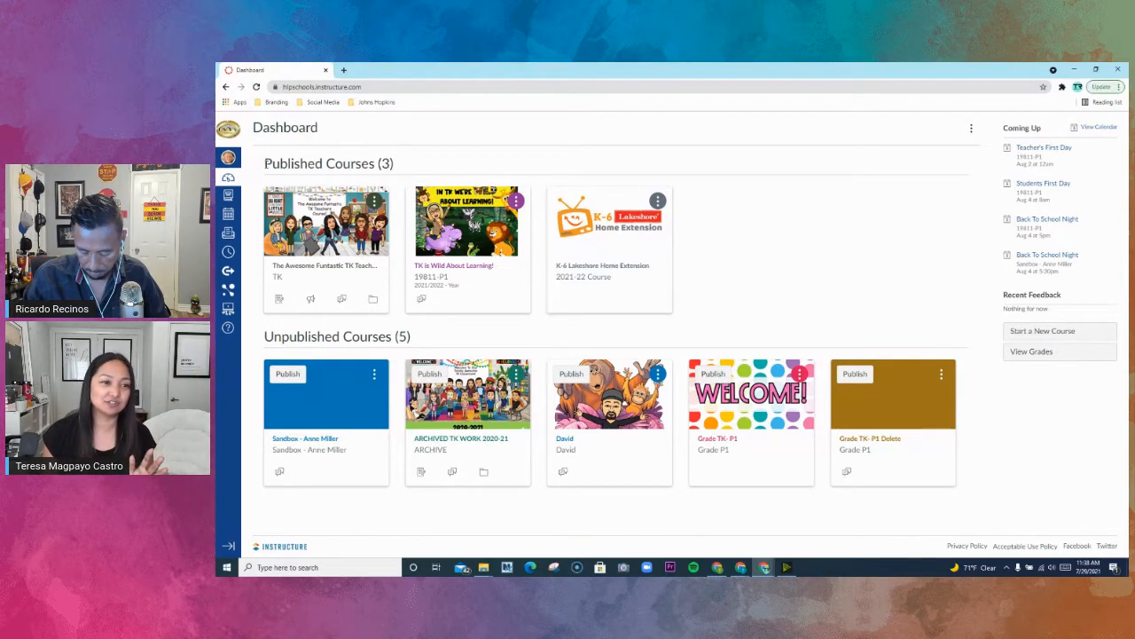
{"action": "left_click", "coordinate": [229, 197]}
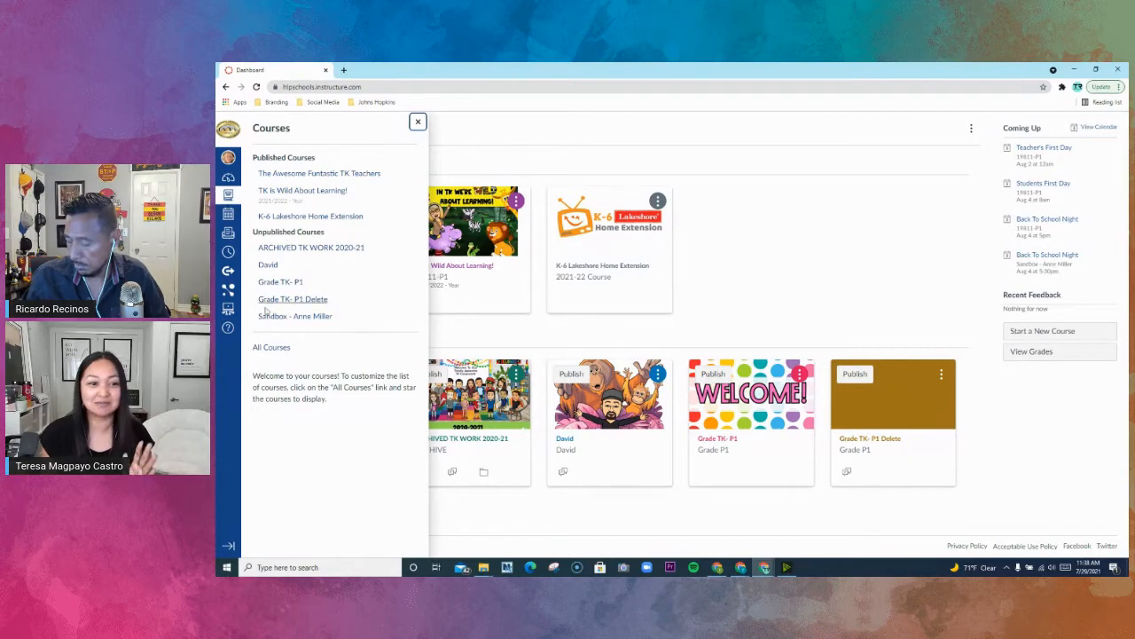
{"action": "left_click", "coordinate": [270, 349]}
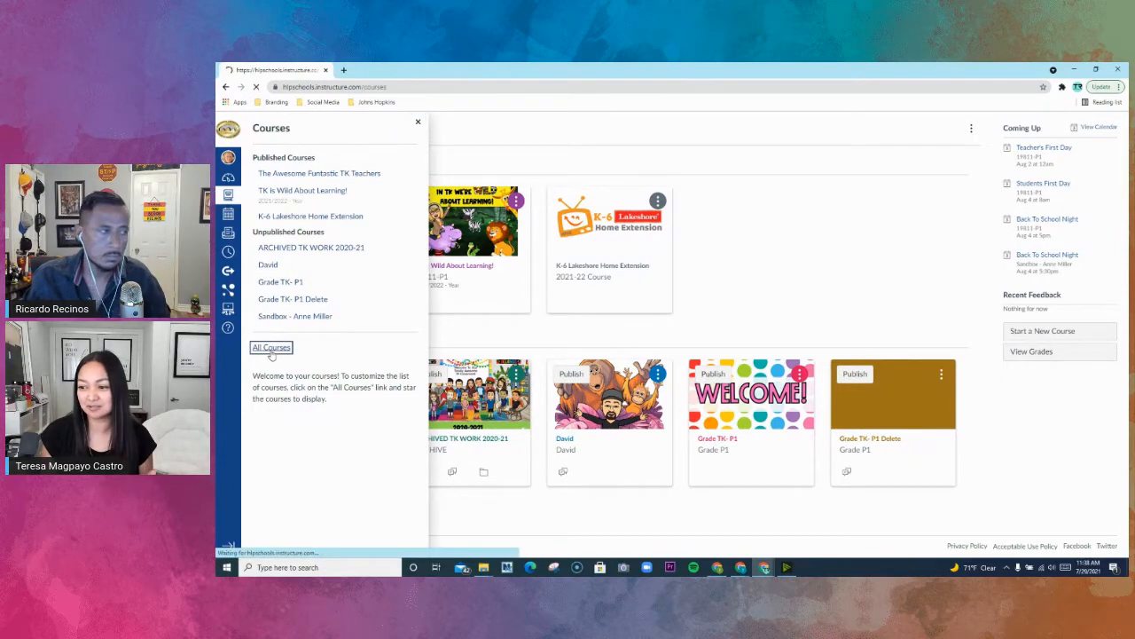
{"action": "scroll", "coordinate": [359, 266], "scroll_direction": "down", "scroll_amount": 1}
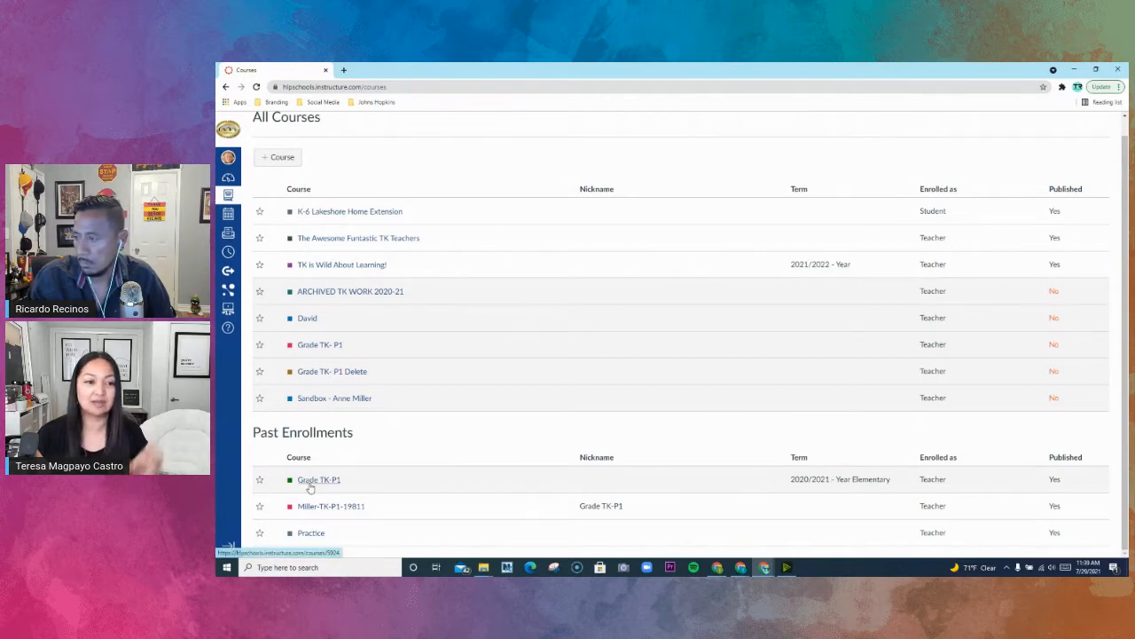
{"action": "left_click", "coordinate": [229, 132]}
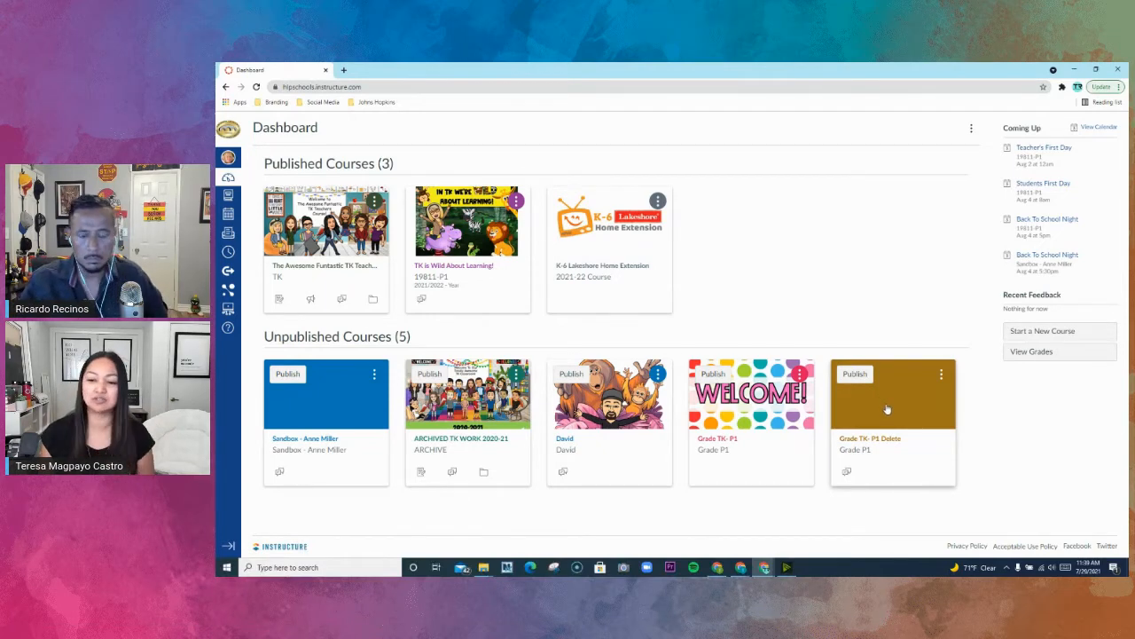
- Open the unpublished Grade TK- P1 Delete course and begin importing existing content with content type Copy a Canvas Course
{"action": "left_click", "coordinate": [888, 404]}
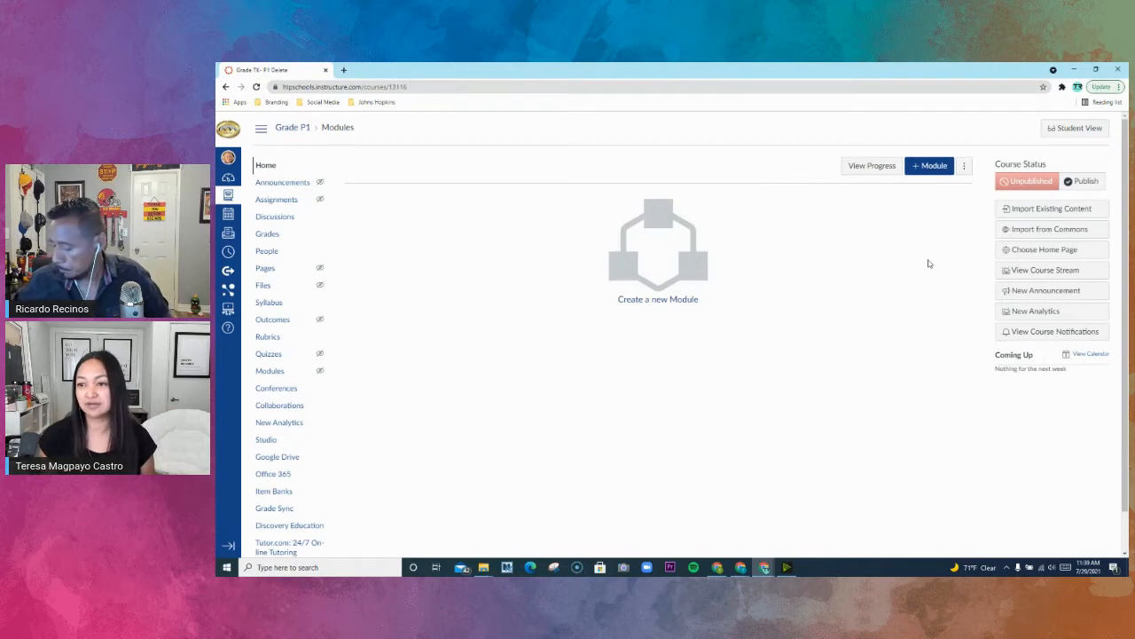
{"action": "left_click", "coordinate": [1055, 211]}
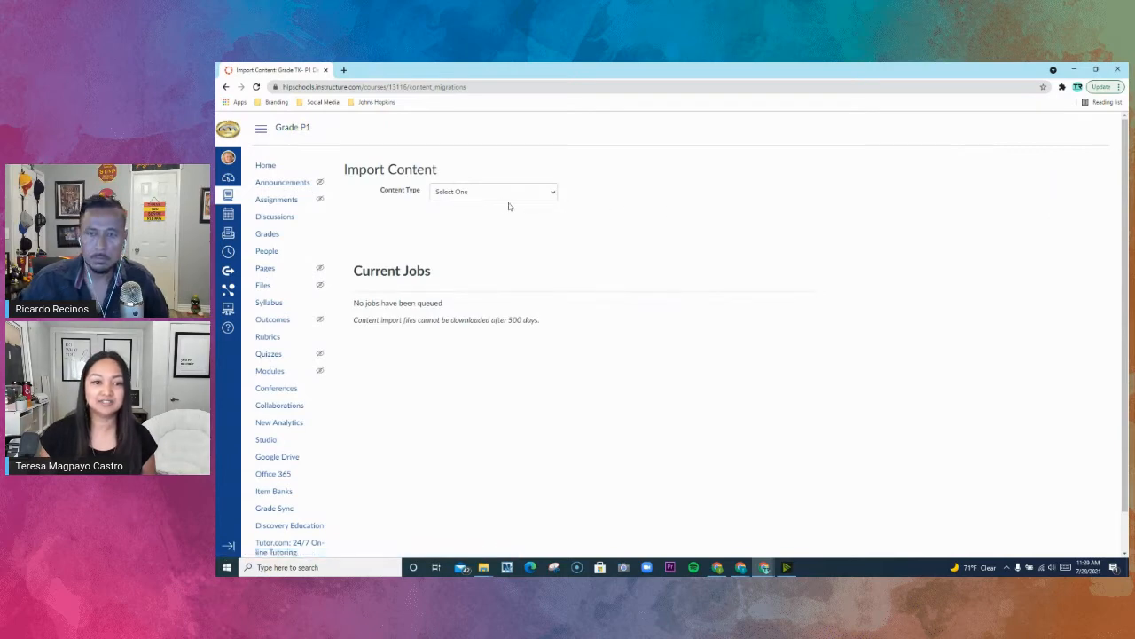
{"action": "left_click", "coordinate": [548, 194]}
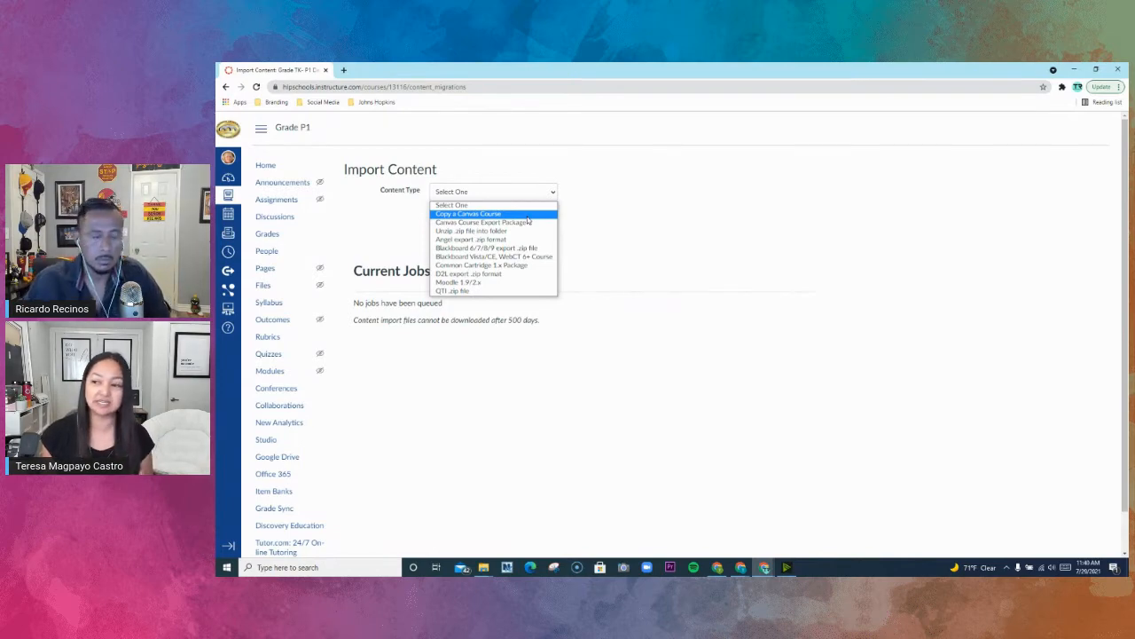
{"action": "left_click", "coordinate": [527, 216]}
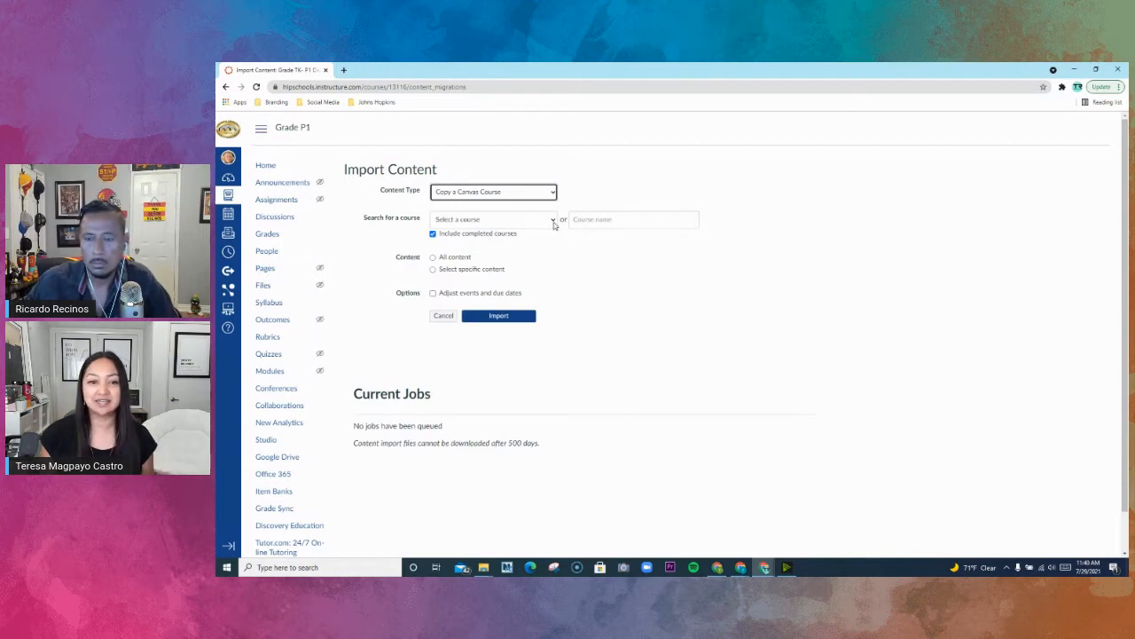
- Try excluding completed courses from the choice of source courses, and include them again
{"action": "left_click", "coordinate": [553, 221]}
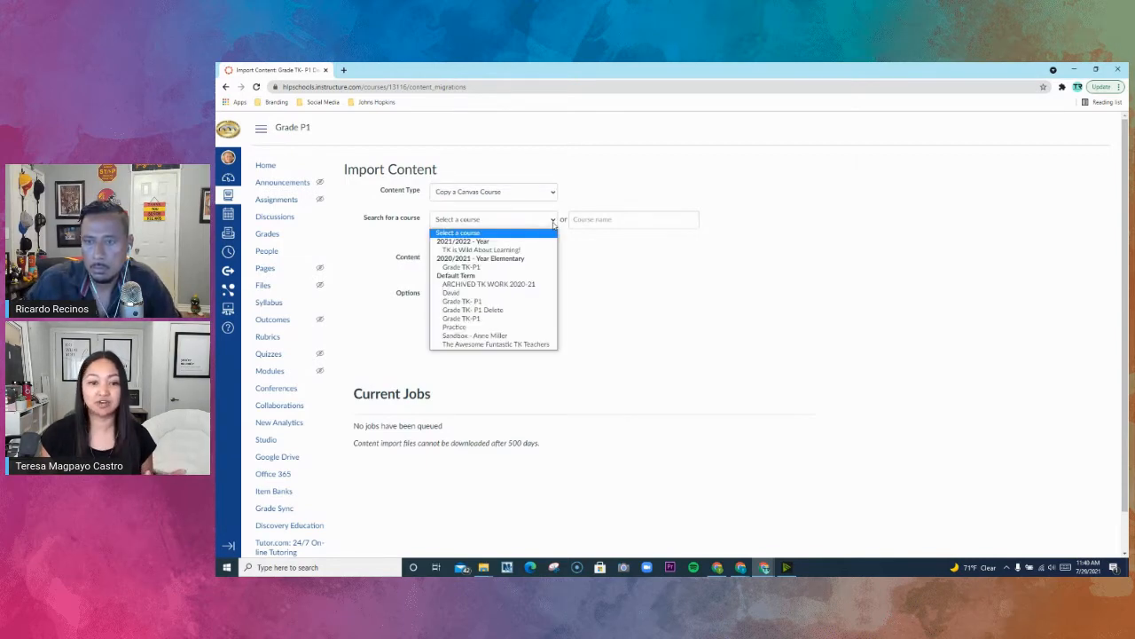
{"action": "left_click", "coordinate": [483, 268]}
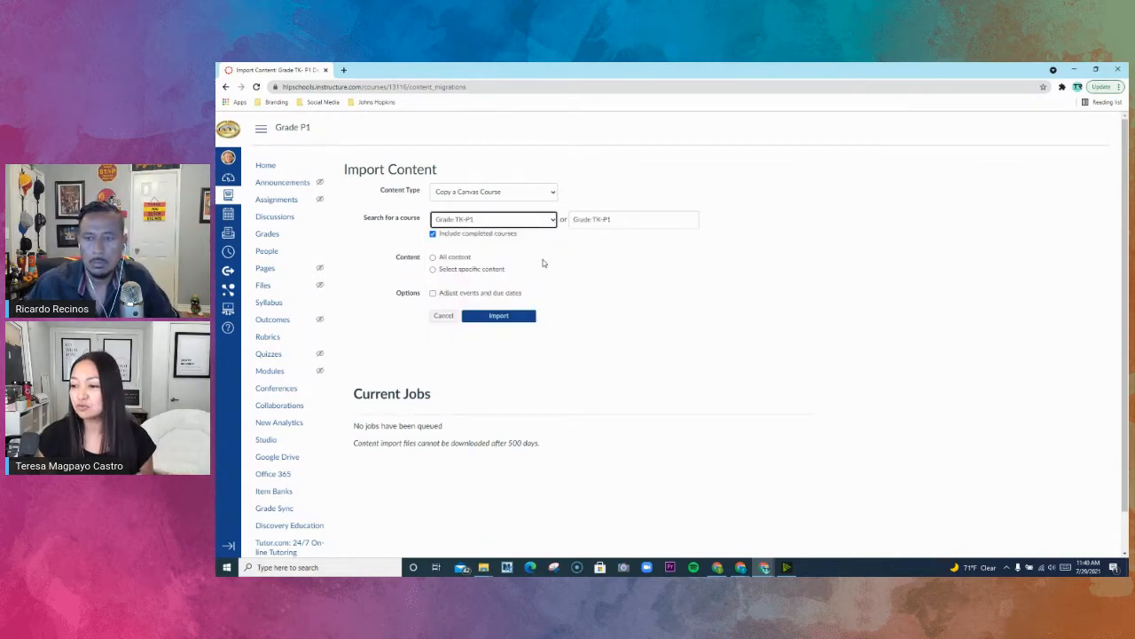
{"action": "left_click", "coordinate": [433, 234]}
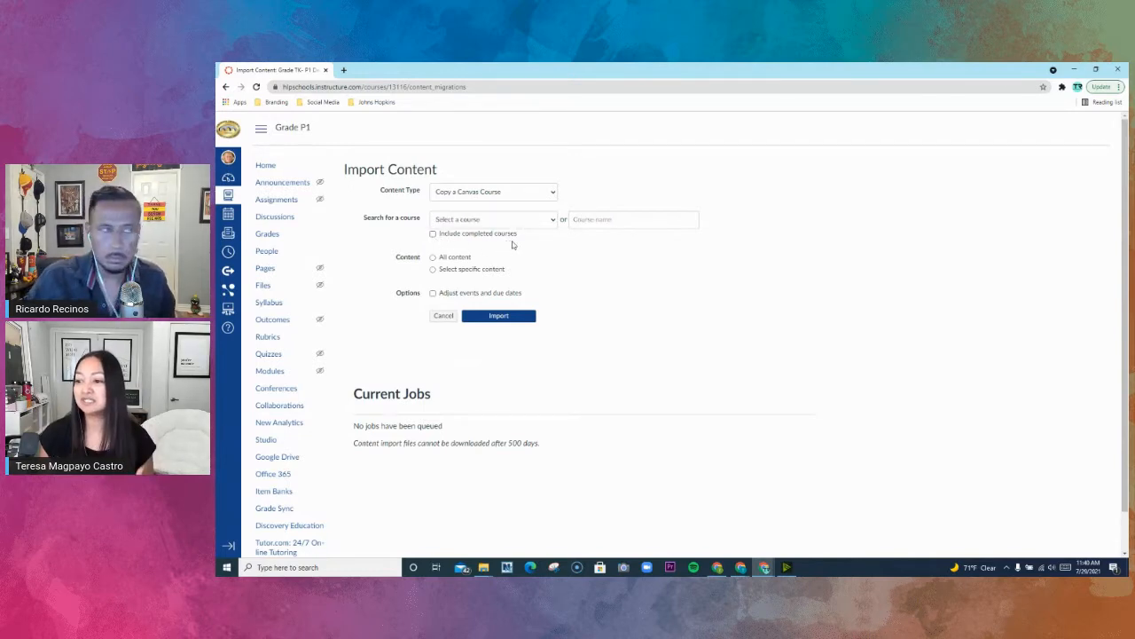
{"action": "left_click", "coordinate": [554, 221]}
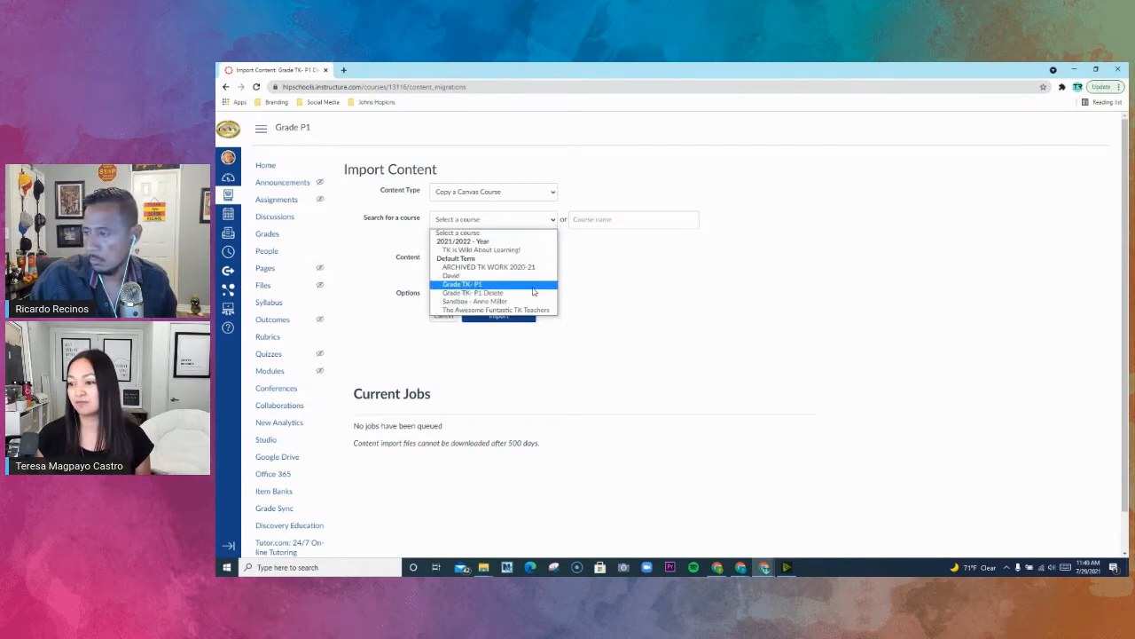
{"action": "left_click", "coordinate": [580, 253]}
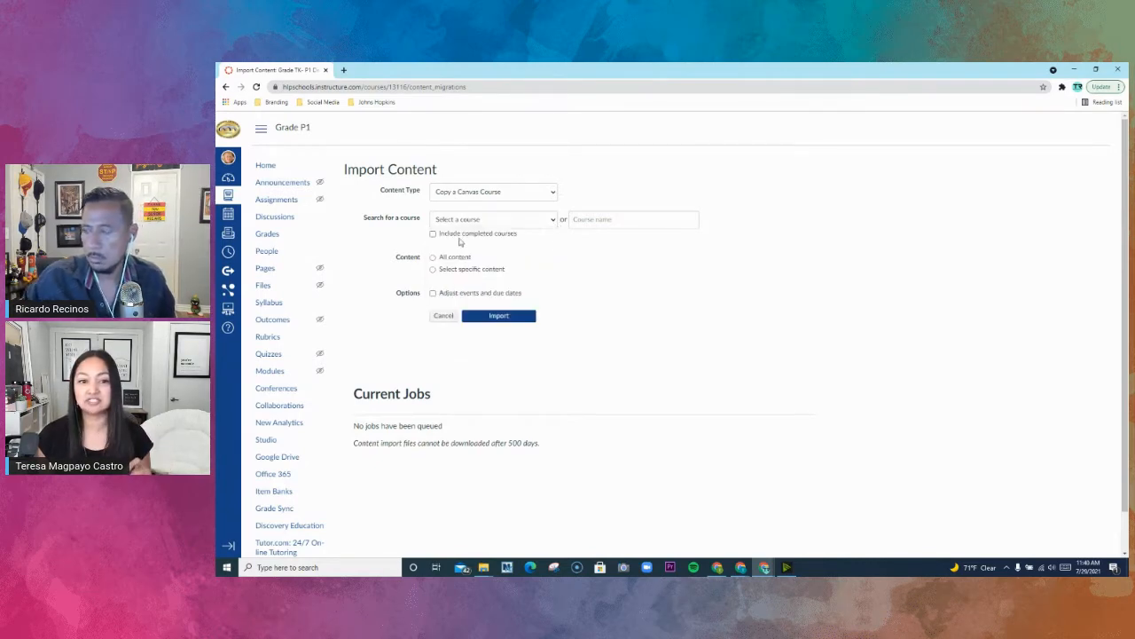
{"action": "left_click", "coordinate": [434, 235]}
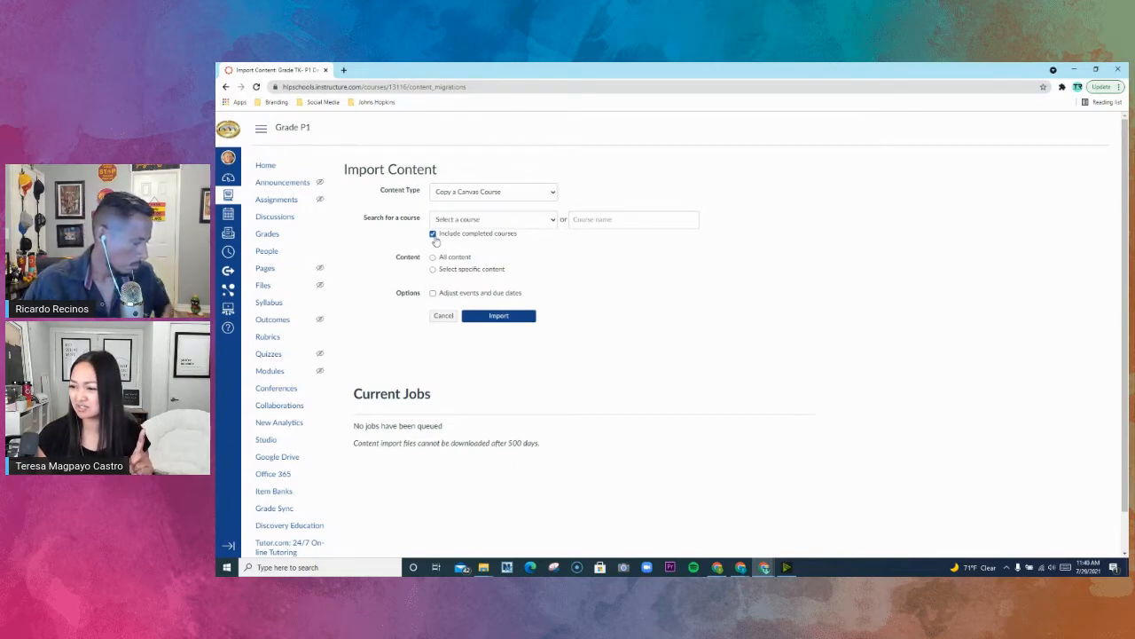
- Choose the 2020/2021 elementary course Grade TK-P1 as the import source and include all of its content
{"action": "left_click", "coordinate": [549, 226]}
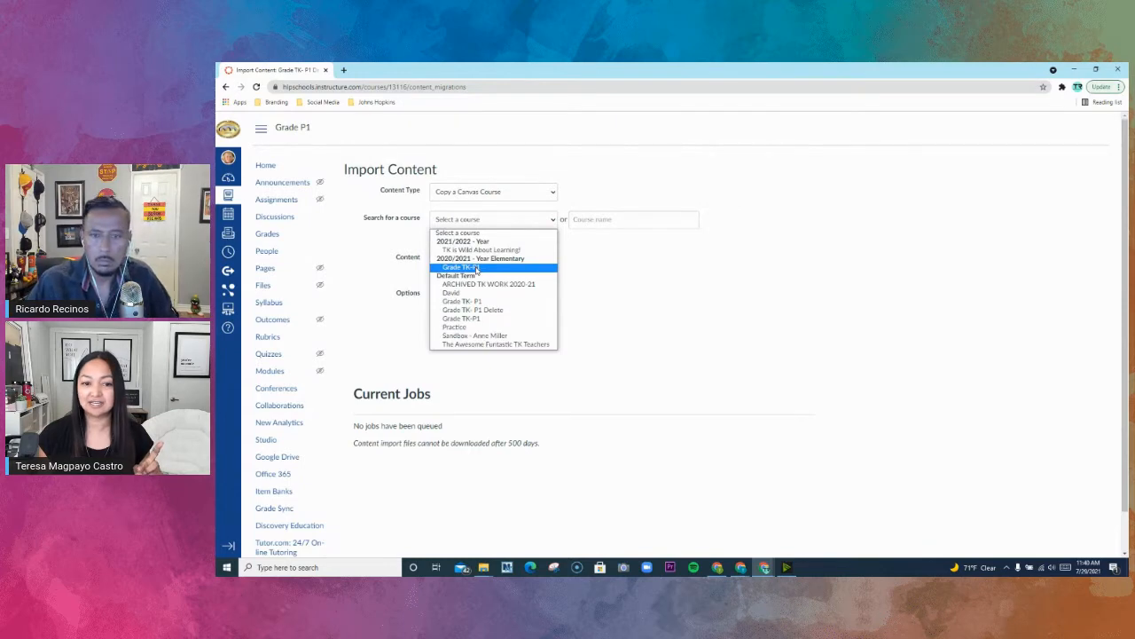
{"action": "left_click", "coordinate": [476, 269]}
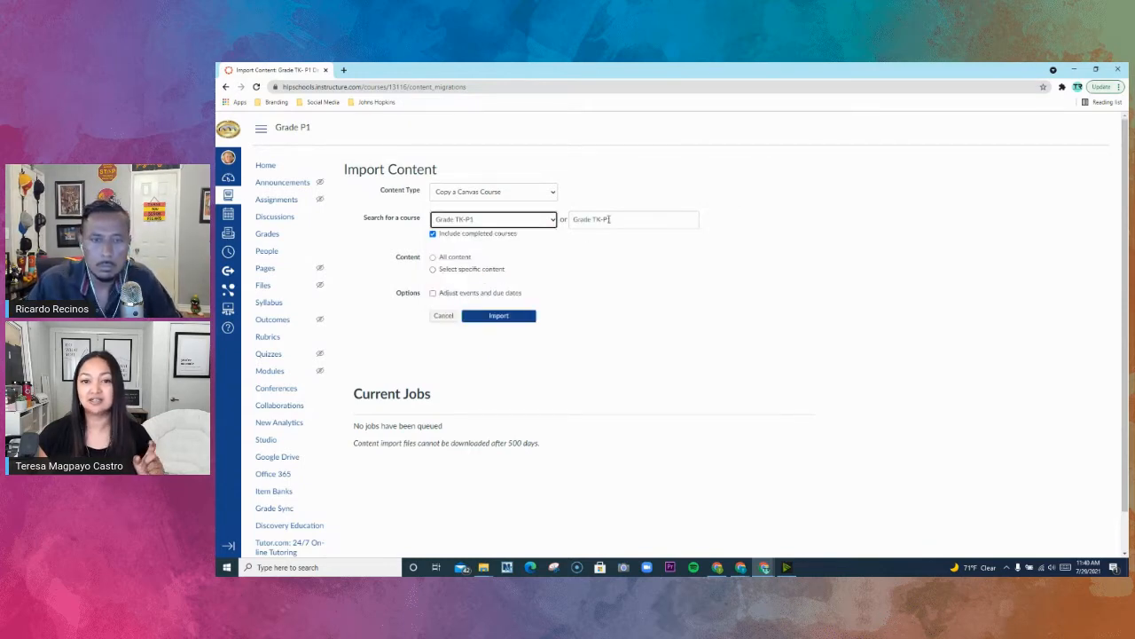
{"action": "left_click_drag", "start_coordinate": [614, 219], "coordinate": [570, 220]}
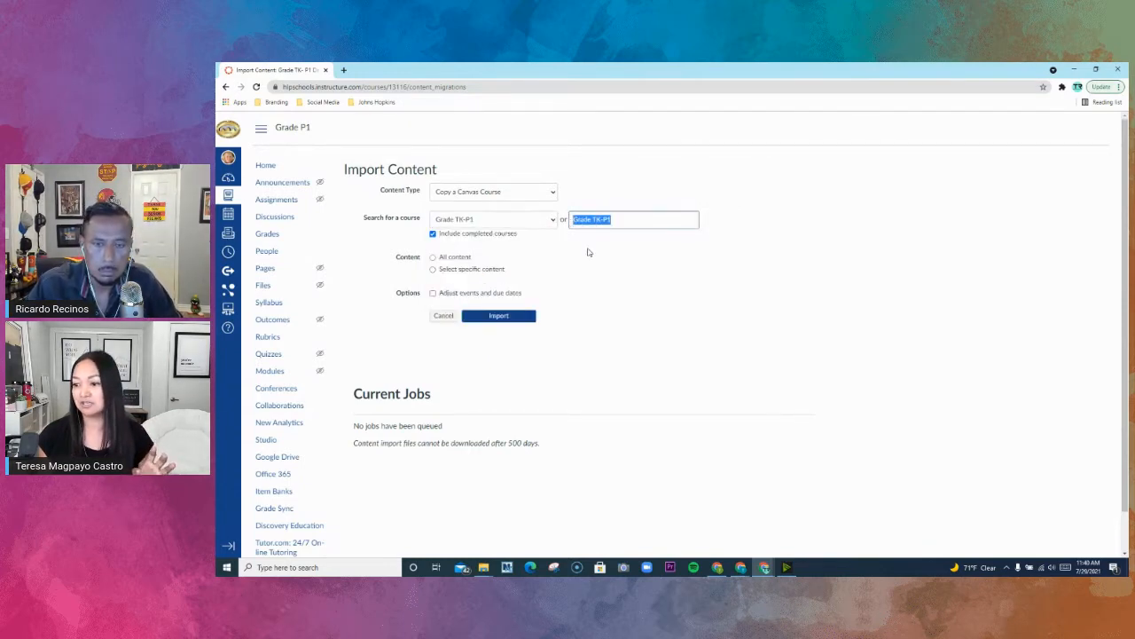
{"action": "left_click", "coordinate": [587, 252]}
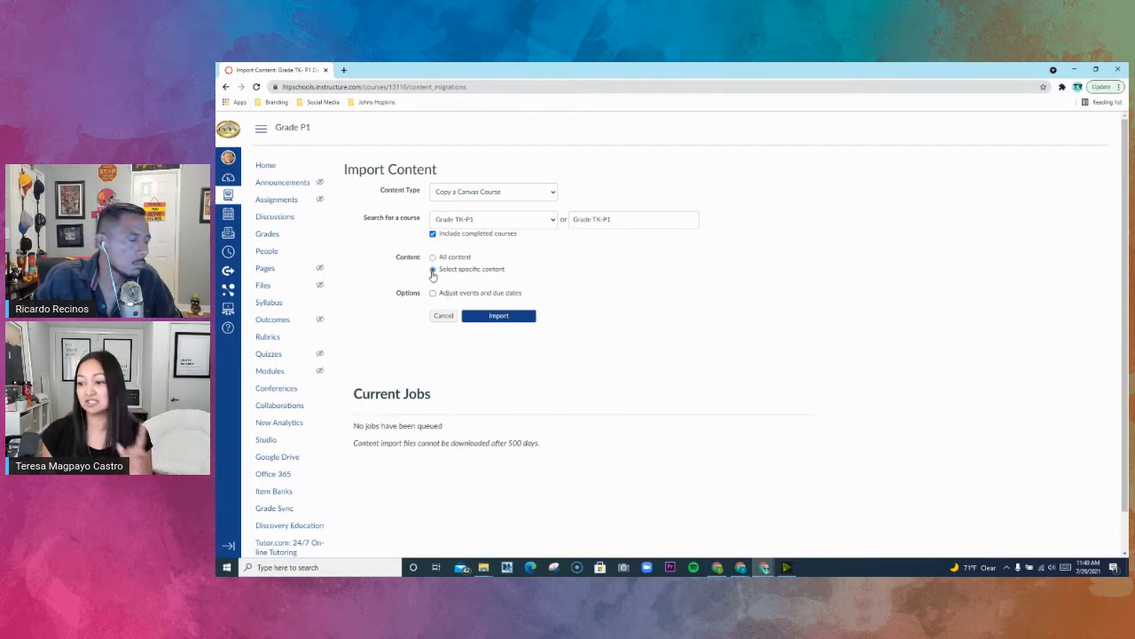
{"action": "left_click", "coordinate": [432, 257]}
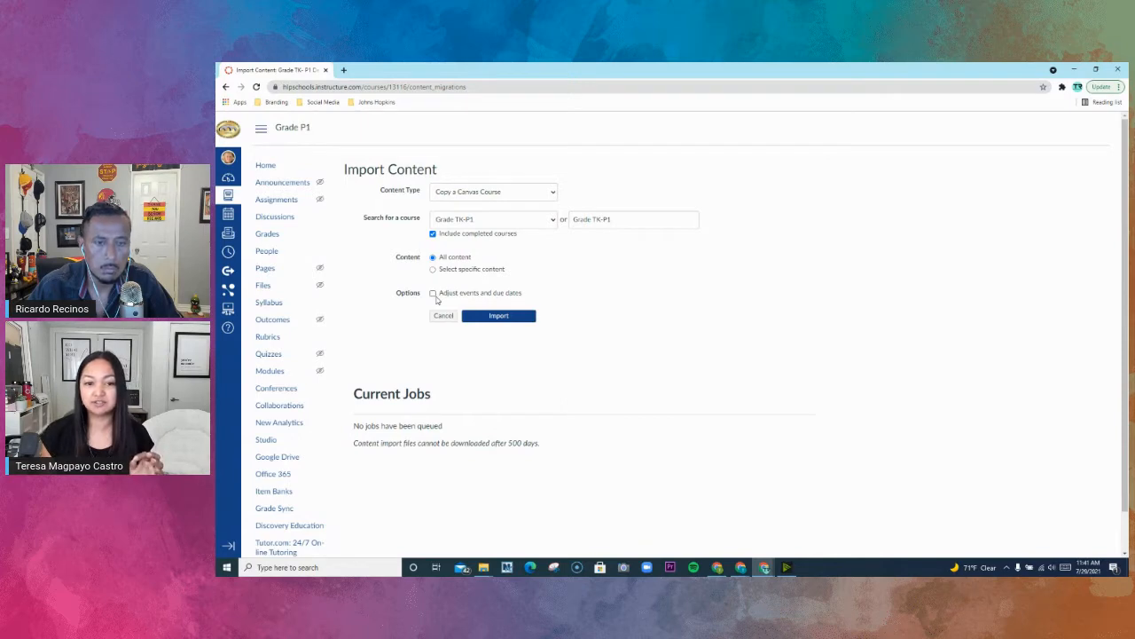
- Enable adjusting events and due dates for the import, with the date adjustment set to remove dates
{"action": "left_click", "coordinate": [433, 294]}
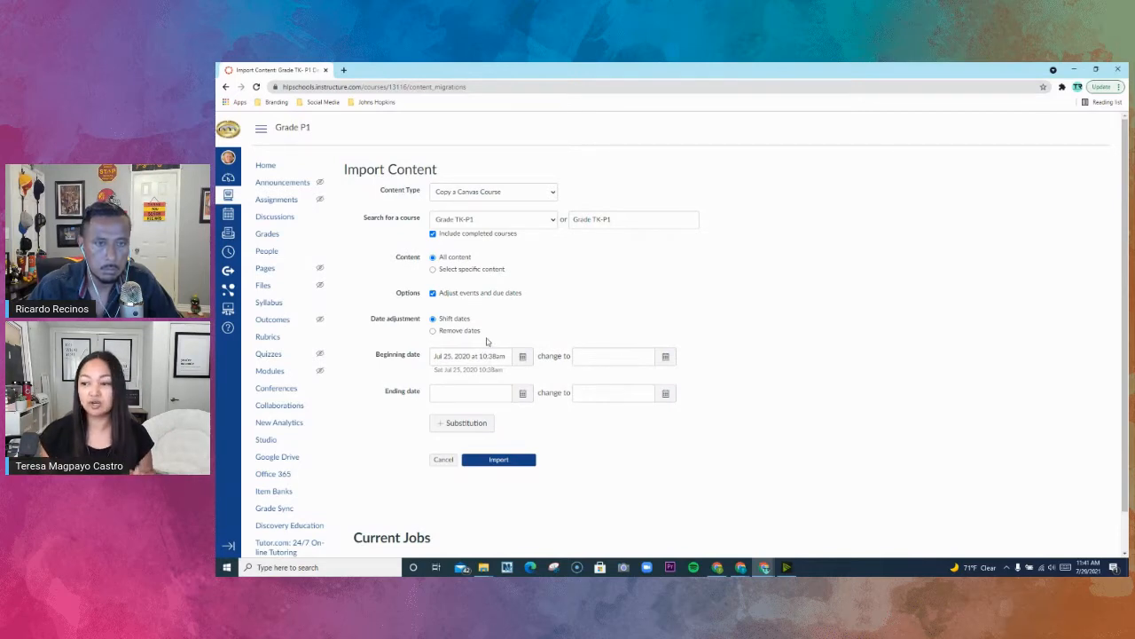
{"action": "left_click", "coordinate": [434, 331]}
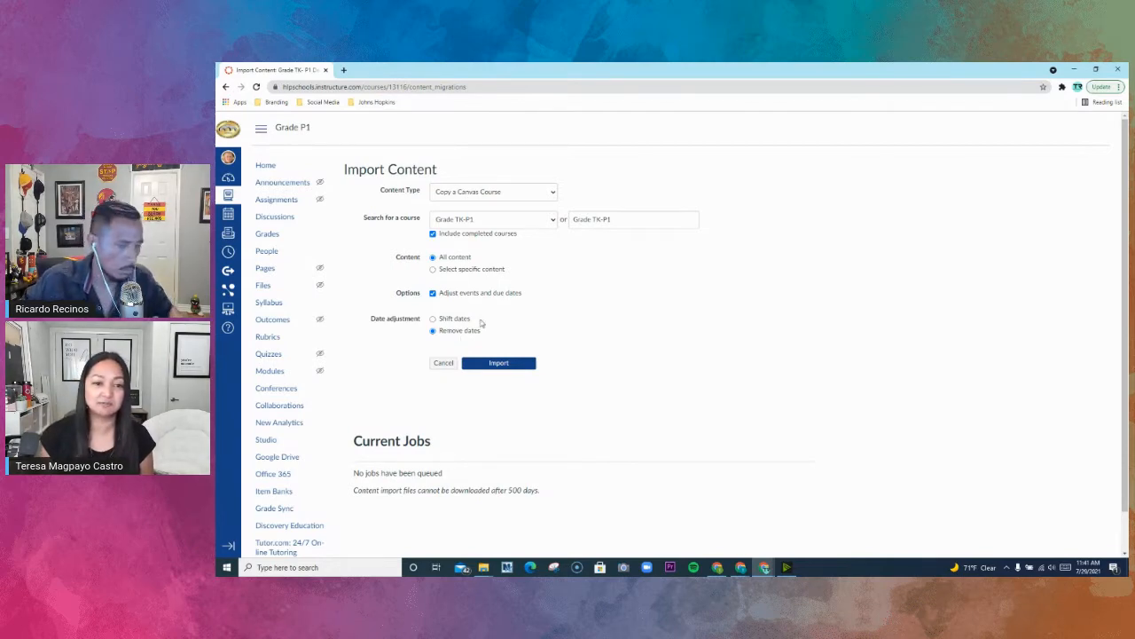
{"action": "left_click", "coordinate": [432, 293]}
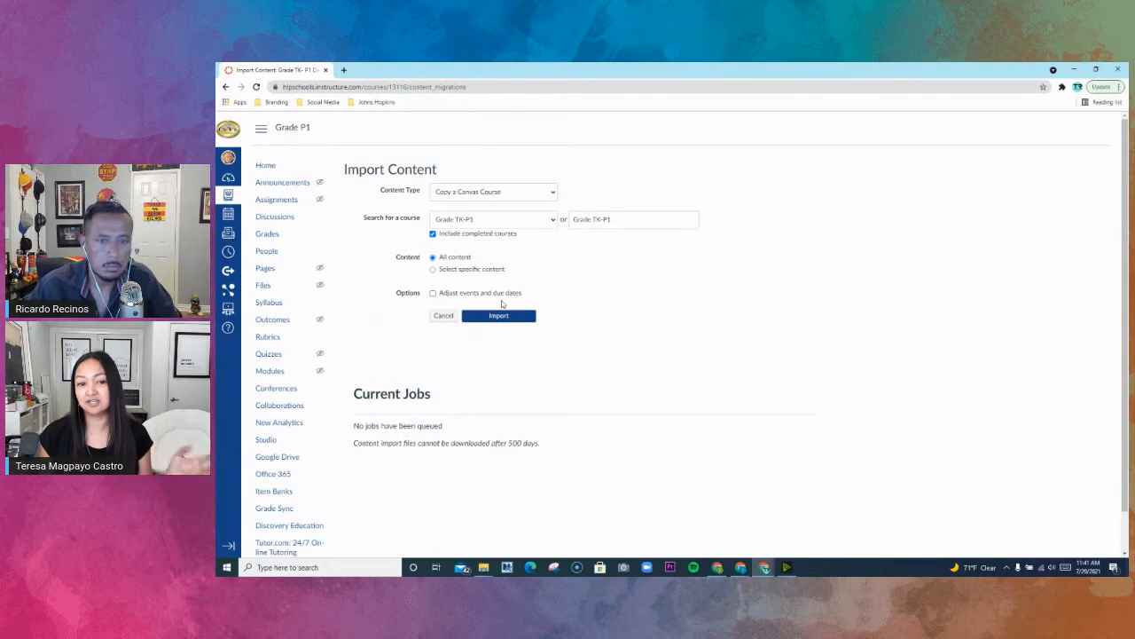
{"action": "left_click", "coordinate": [433, 292]}
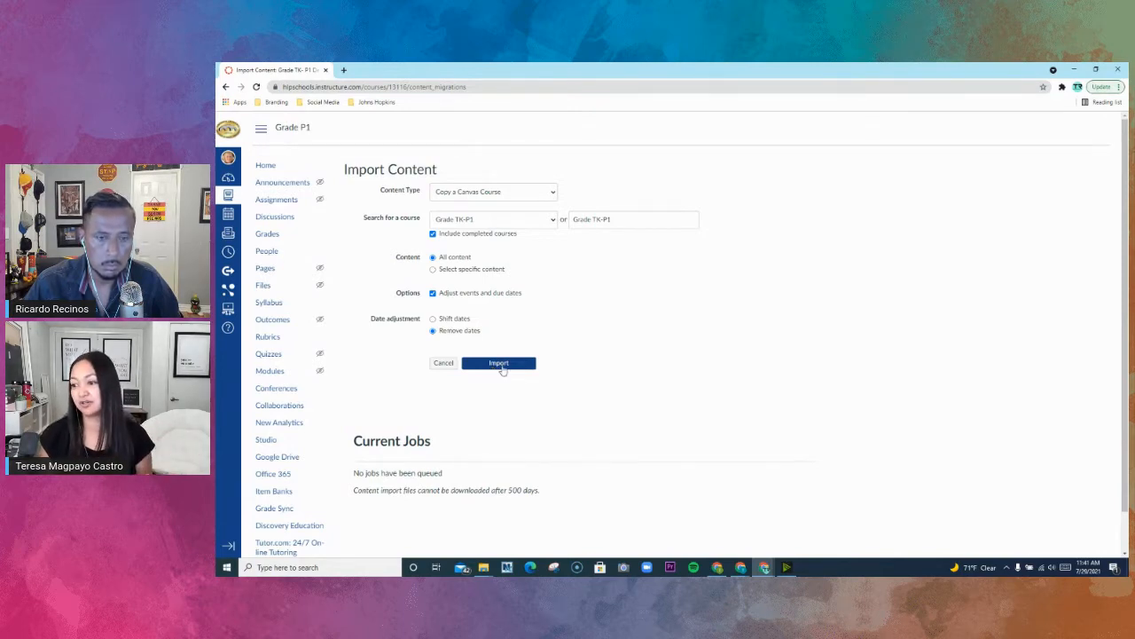
- Restrict the Grade TK-P1 import to specific content, keep date adjustment enabled with Remove dates, and start the import
{"action": "left_click", "coordinate": [433, 293]}
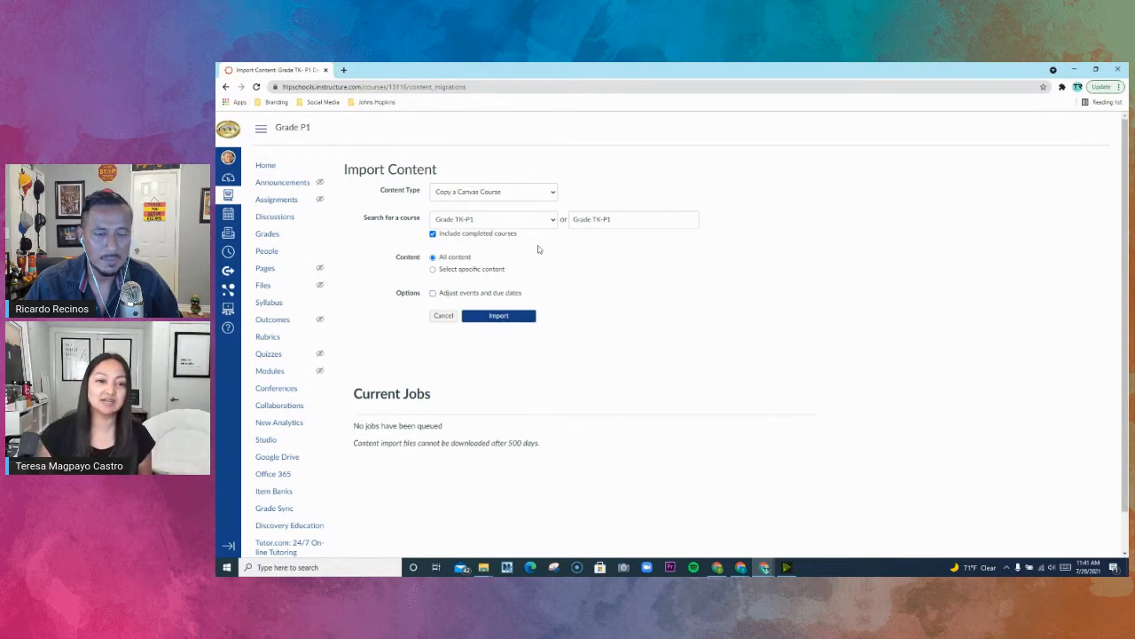
{"action": "left_click", "coordinate": [433, 268]}
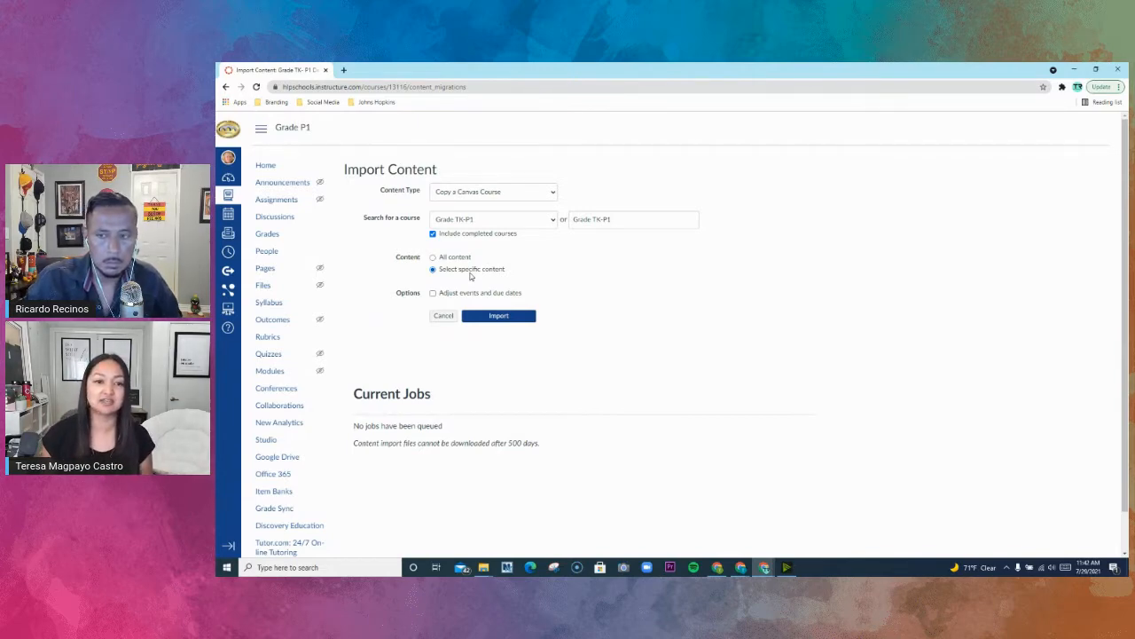
{"action": "left_click", "coordinate": [434, 294]}
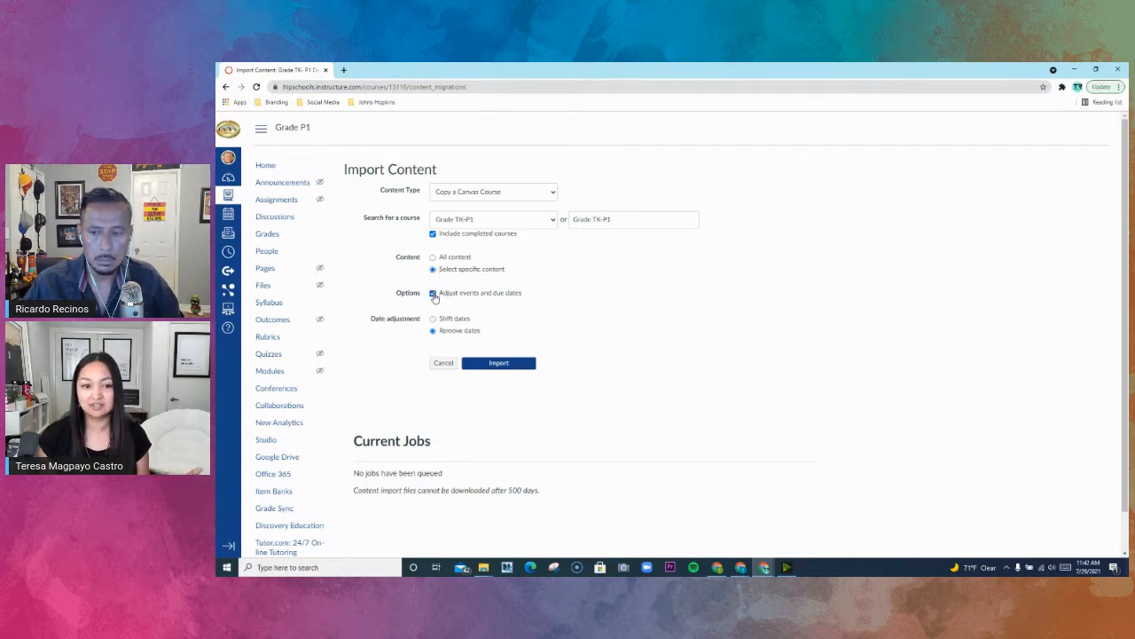
{"action": "left_click", "coordinate": [434, 295]}
{"action": "left_click", "coordinate": [433, 294]}
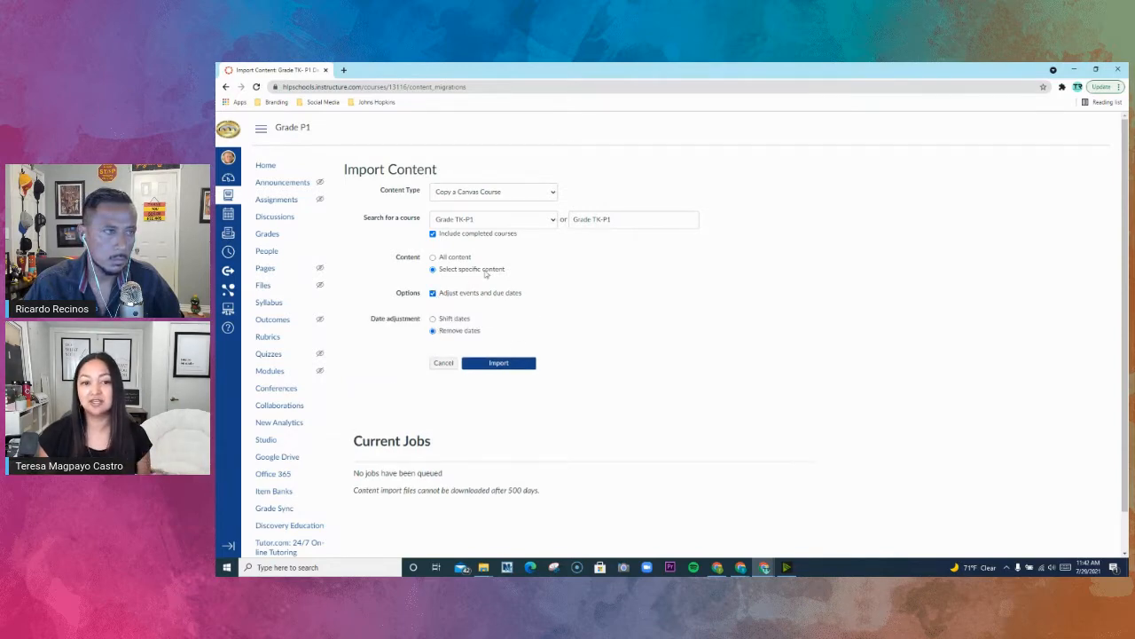
{"action": "left_click", "coordinate": [499, 364]}
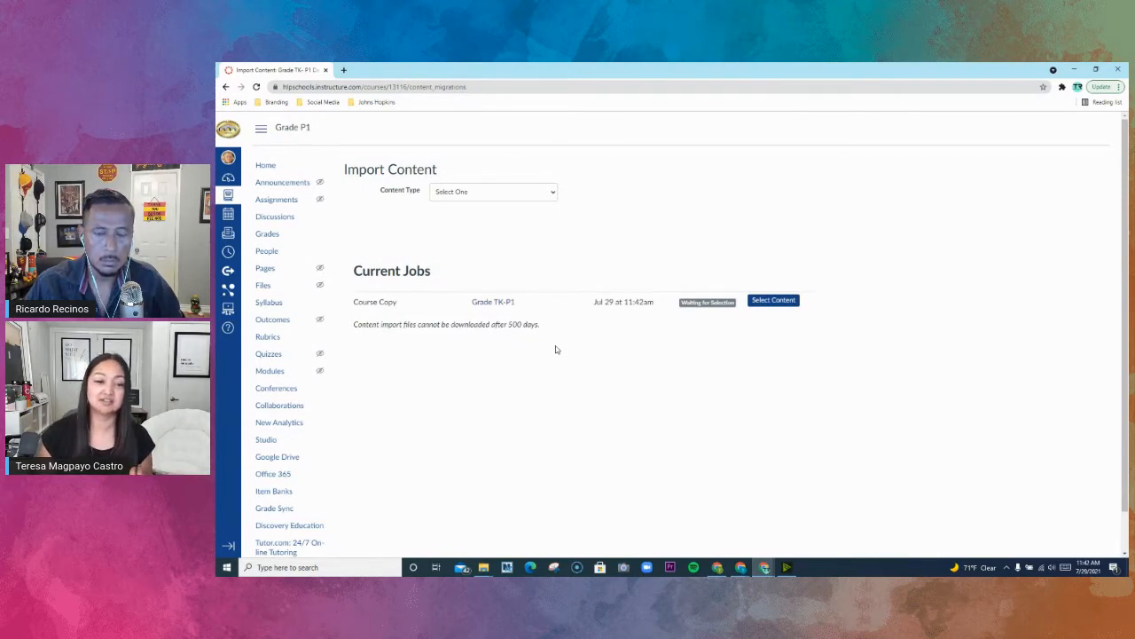
- Open the content selection for the queued Grade TK-P1 course copy and include Course Settings, Syllabus Body and Modules
{"action": "left_click", "coordinate": [771, 301]}
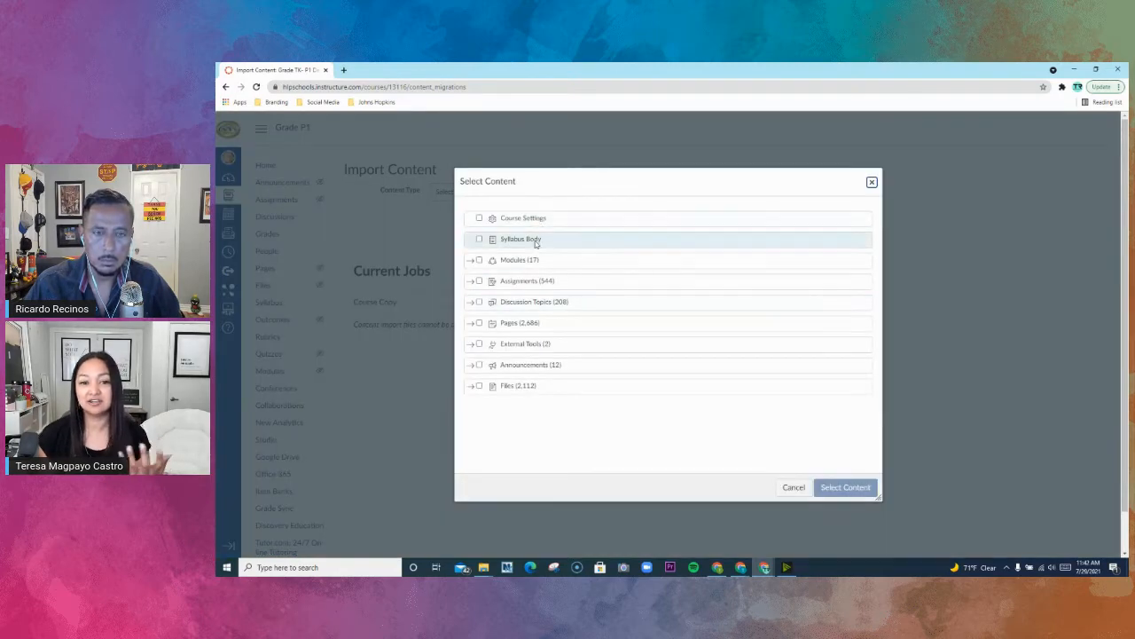
{"action": "left_click", "coordinate": [480, 218]}
{"action": "left_click", "coordinate": [479, 239]}
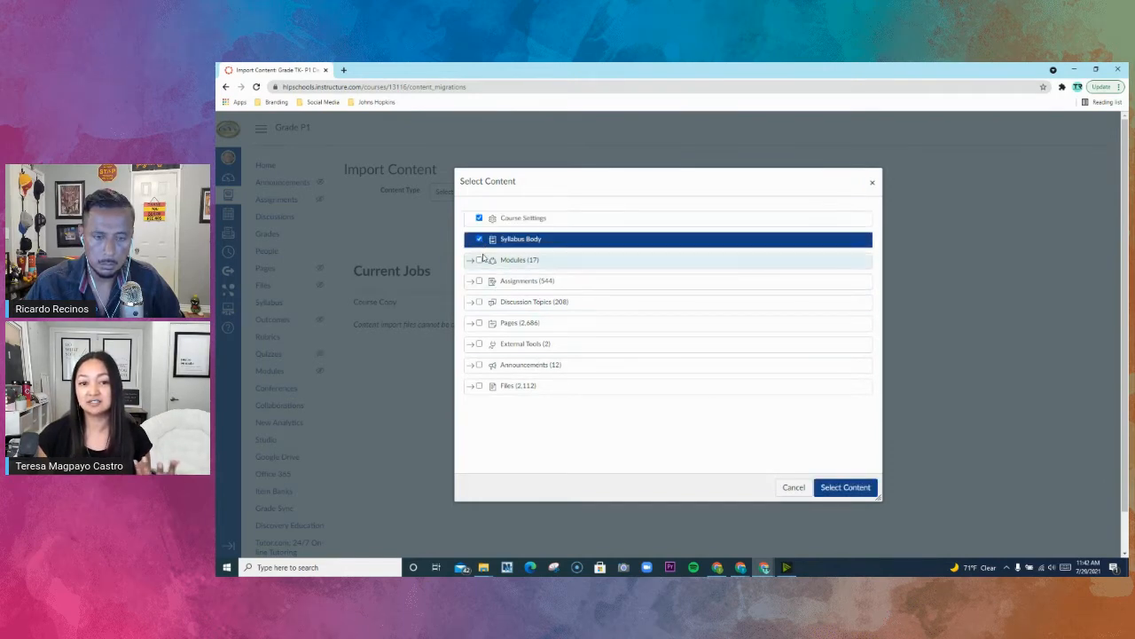
{"action": "left_click", "coordinate": [478, 259]}
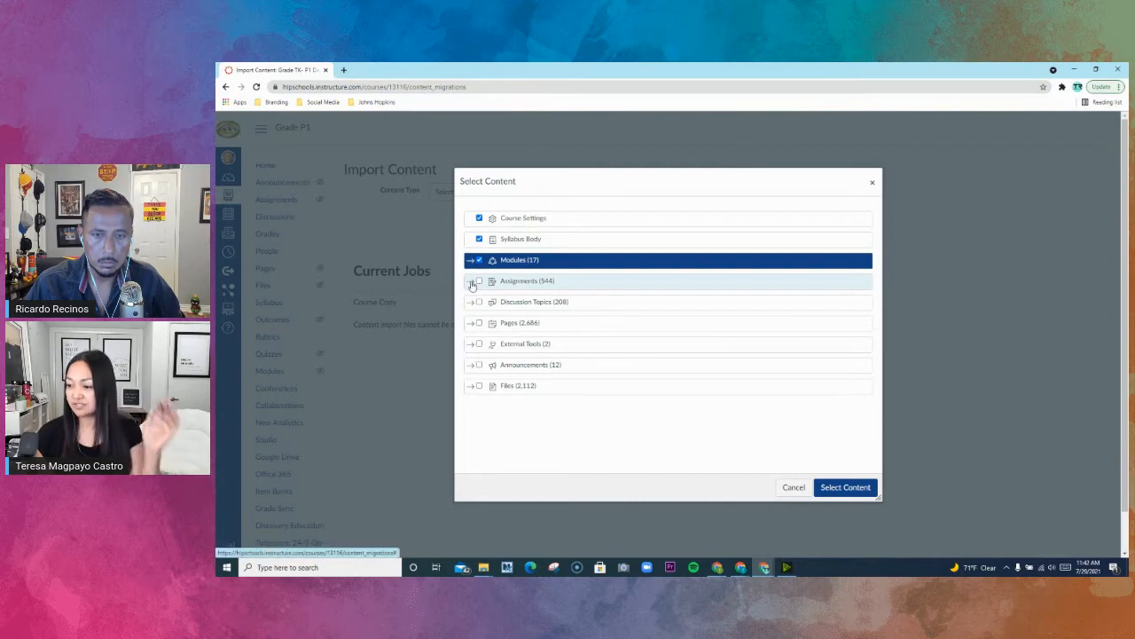
- Expand the Assignments group to examine which individual assignments can be copied, and collapse it again
{"action": "left_click", "coordinate": [470, 282]}
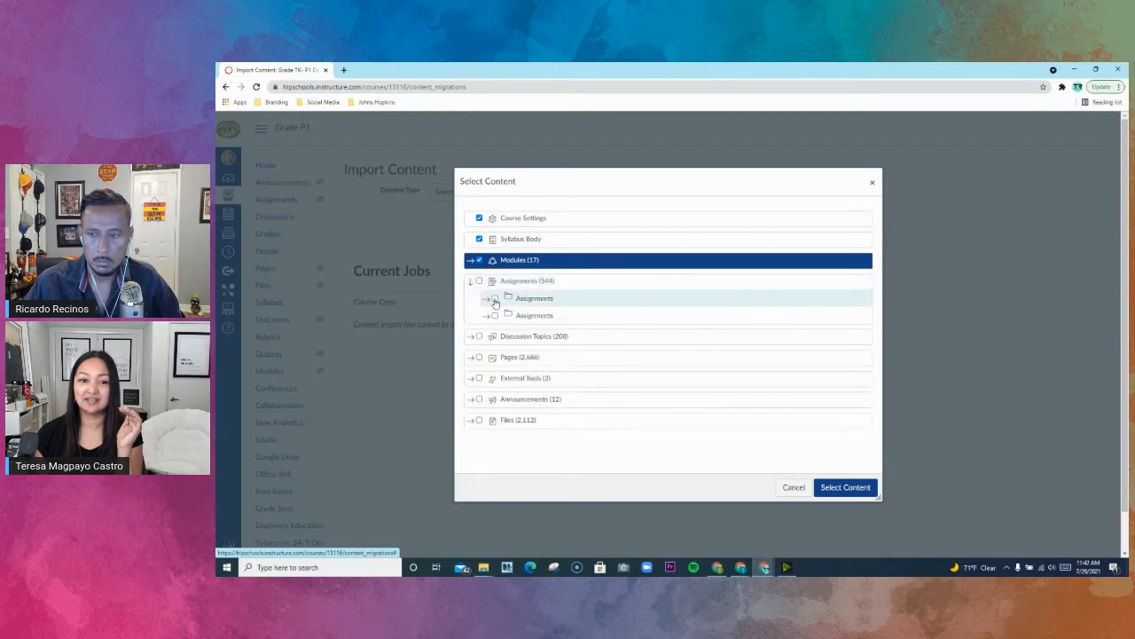
{"action": "left_click", "coordinate": [487, 300]}
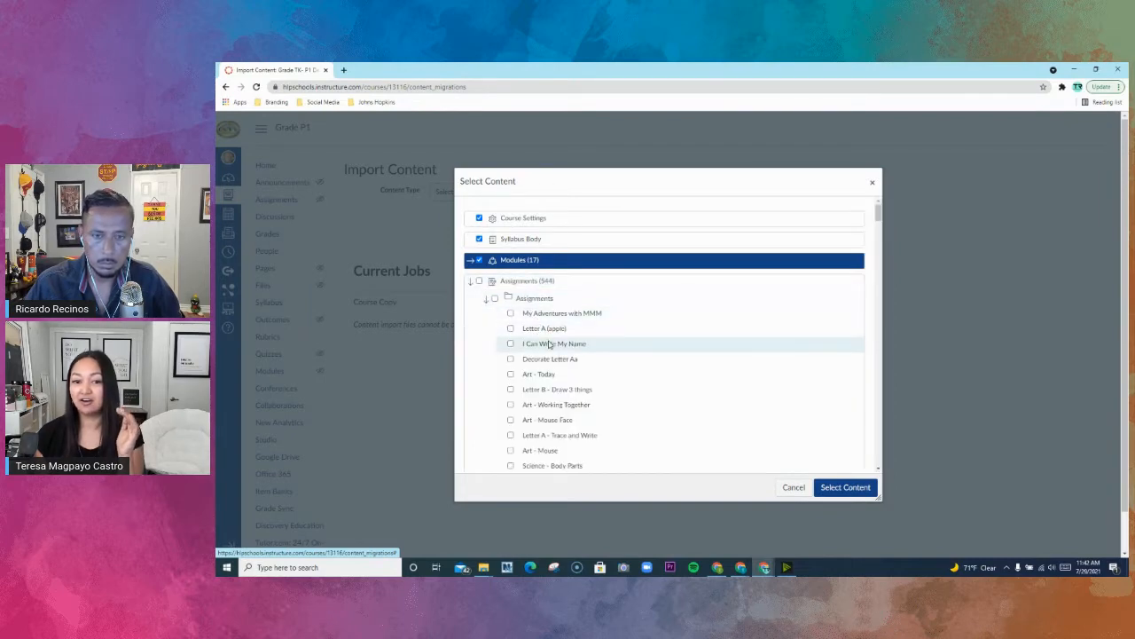
{"action": "scroll", "coordinate": [548, 344], "scroll_direction": "down", "scroll_amount": 5}
{"action": "scroll", "coordinate": [550, 349], "scroll_direction": "up", "scroll_amount": 6}
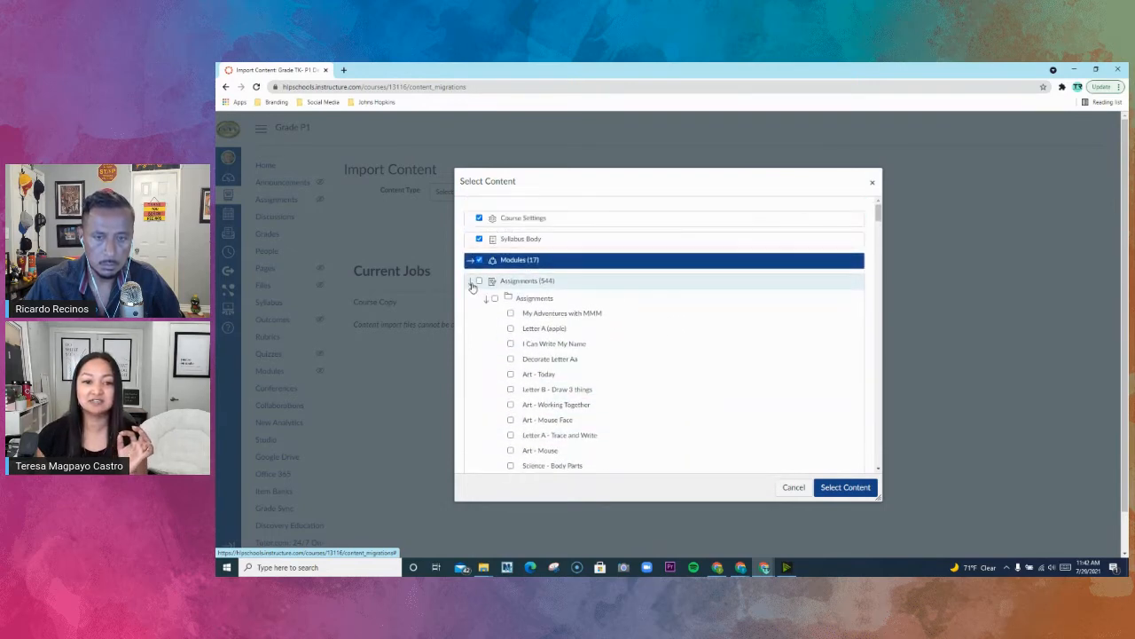
{"action": "left_click", "coordinate": [471, 282]}
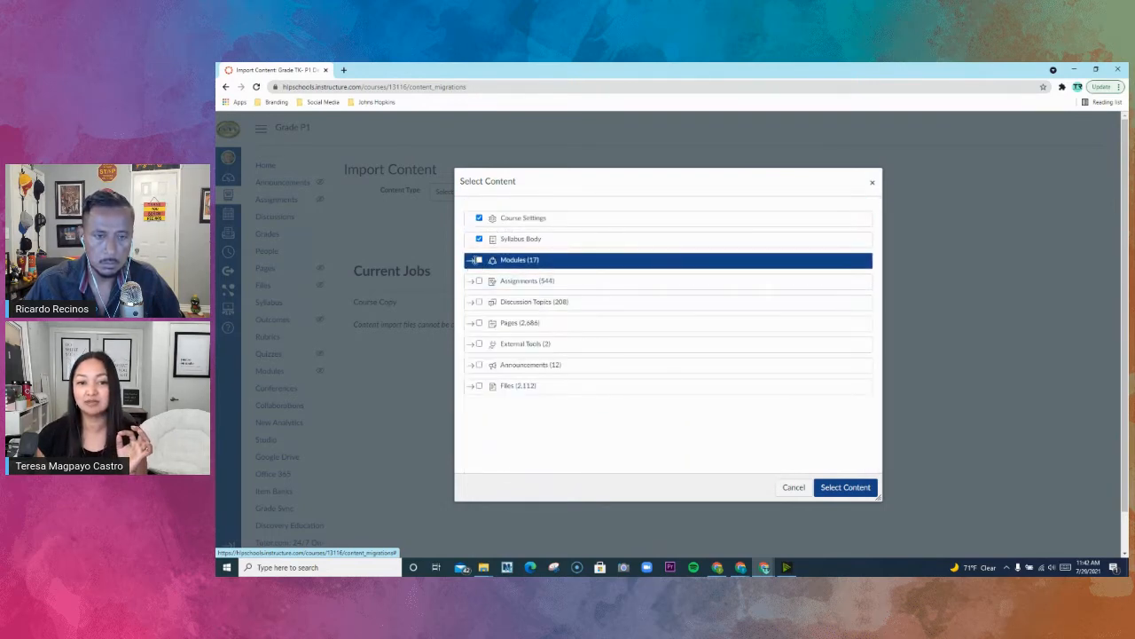
- Review the individual modules, include the whole Modules group, and confirm the selected content for the course copy
{"action": "left_click", "coordinate": [473, 259]}
{"action": "scroll", "coordinate": [532, 311], "scroll_direction": "down", "scroll_amount": 2}
{"action": "scroll", "coordinate": [529, 324], "scroll_direction": "down", "scroll_amount": 1}
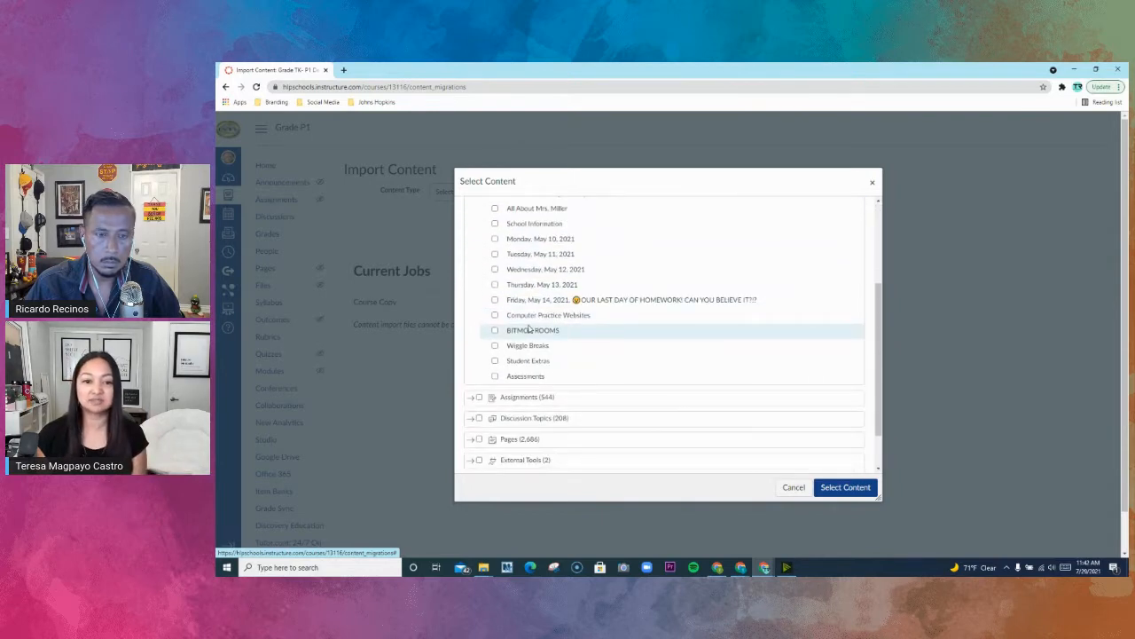
{"action": "scroll", "coordinate": [530, 330], "scroll_direction": "up", "scroll_amount": 3}
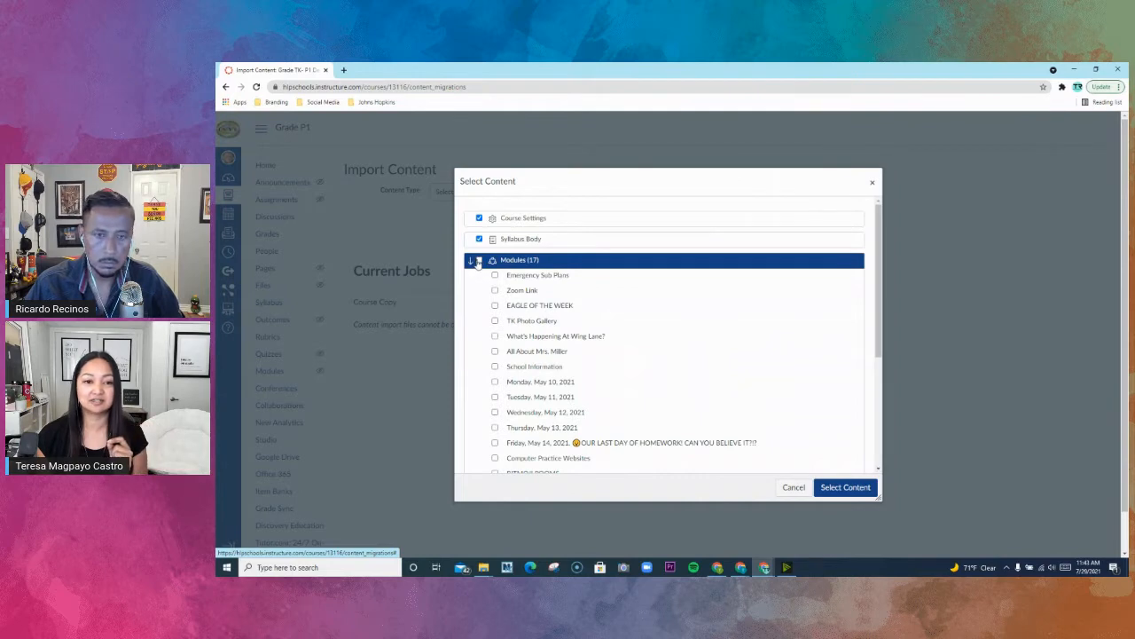
{"action": "left_click", "coordinate": [479, 261]}
{"action": "left_click", "coordinate": [470, 263]}
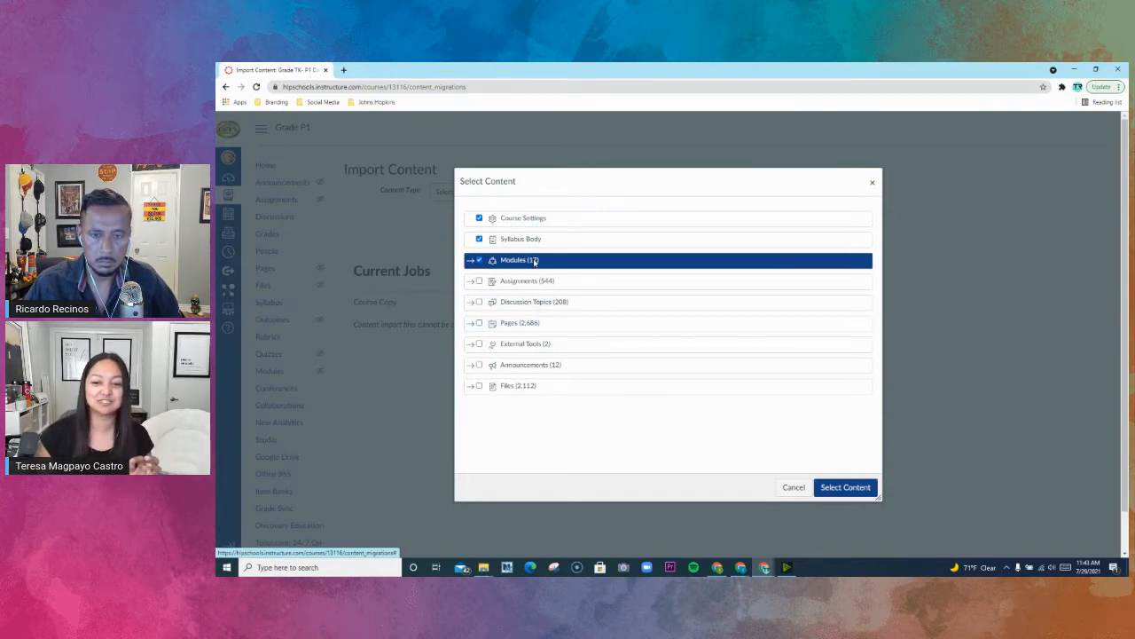
{"action": "left_click", "coordinate": [845, 488]}
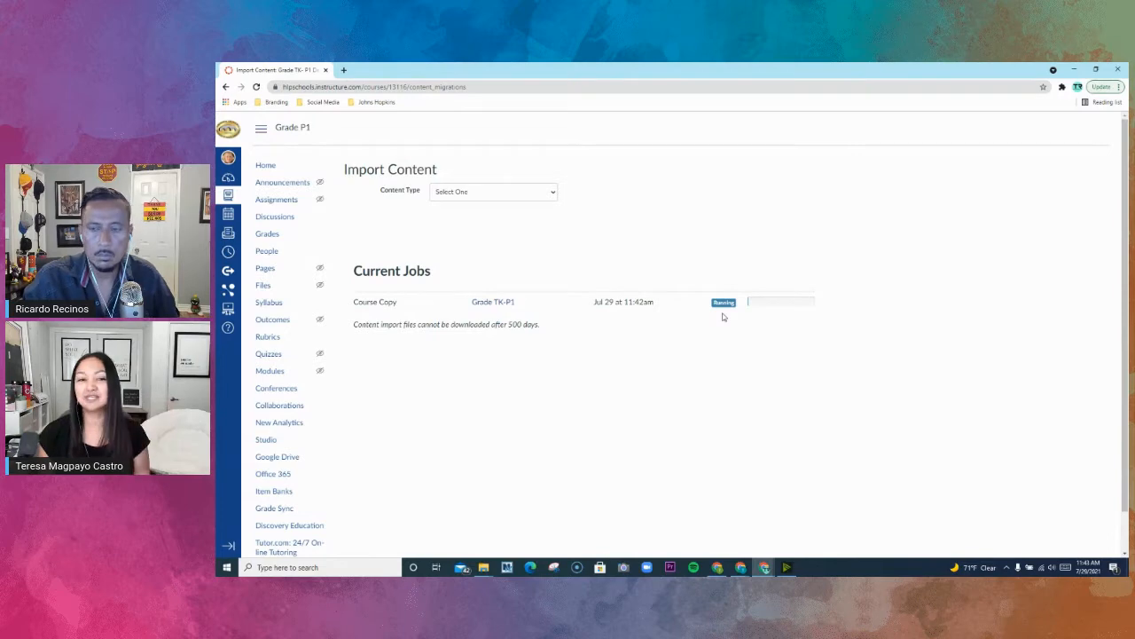
- Check the Modules page of the Grade P1 course and return to the course home page
{"action": "left_click", "coordinate": [302, 130]}
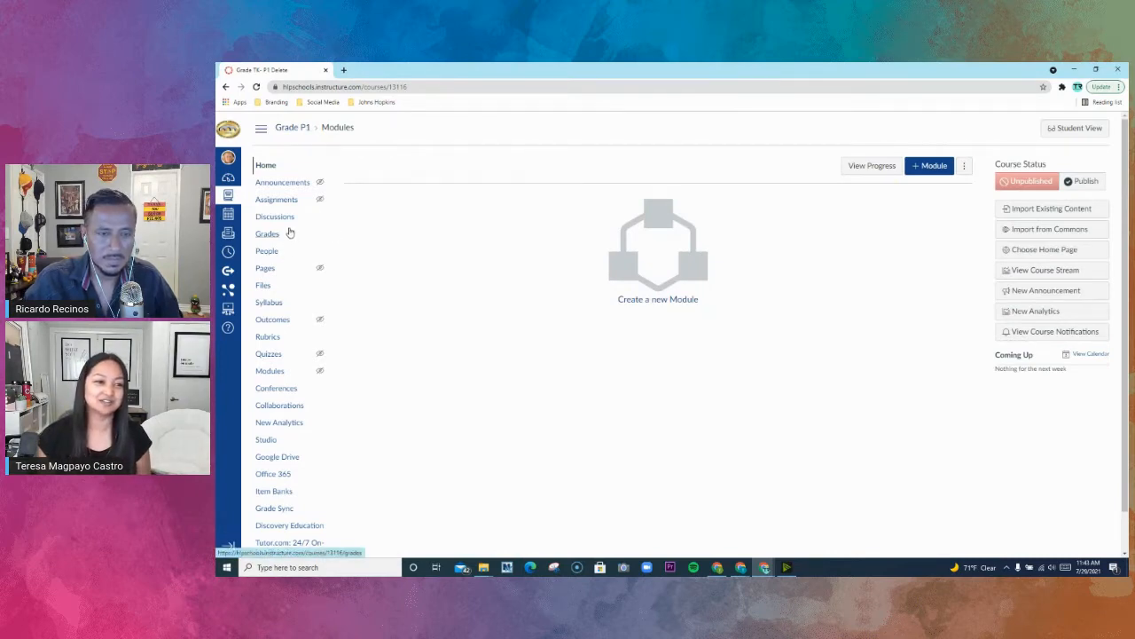
{"action": "left_click", "coordinate": [270, 372]}
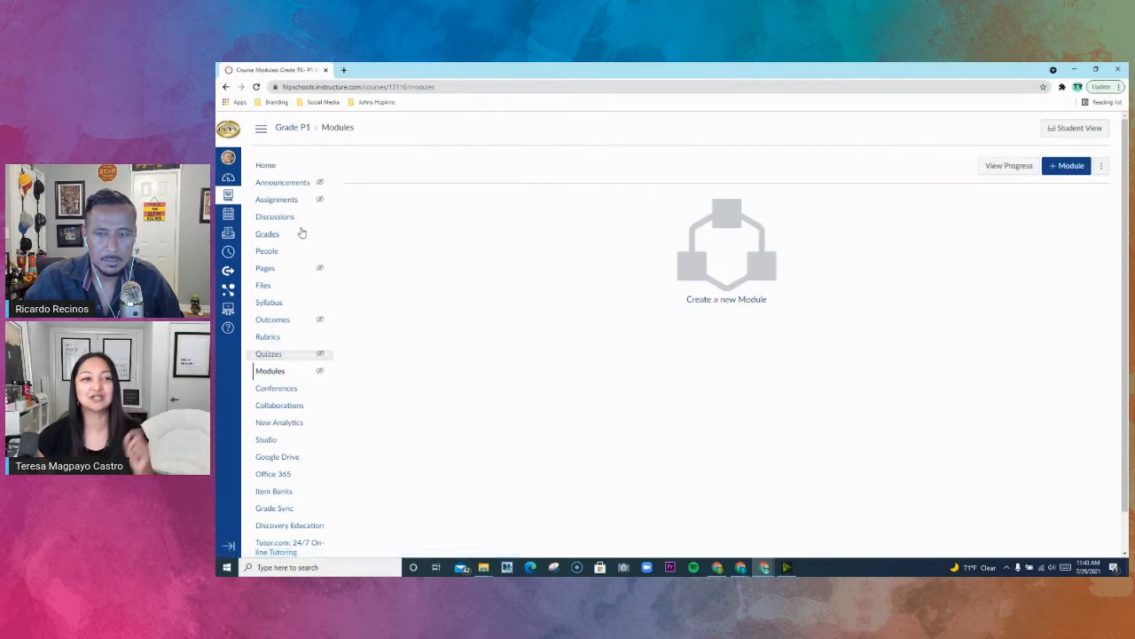
{"action": "left_click", "coordinate": [270, 167]}
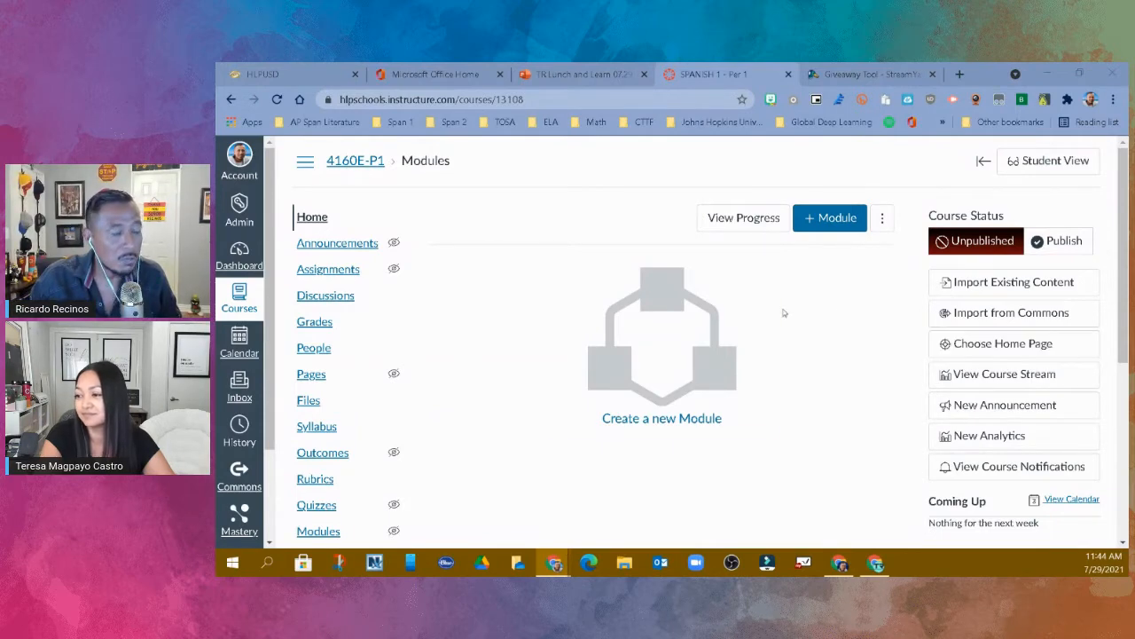
- Begin a content import in the SPANISH 1 course as a Canvas Course Export Package, using the file kindergarten-sandbox-export.imscc
{"action": "left_click", "coordinate": [1005, 286]}
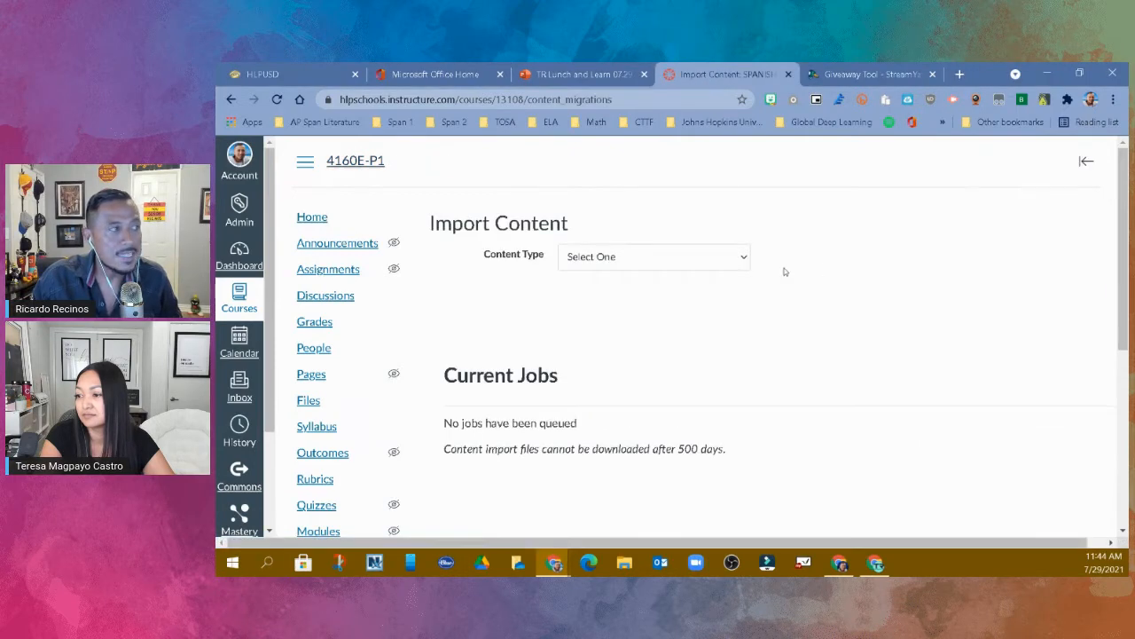
{"action": "left_click", "coordinate": [746, 263]}
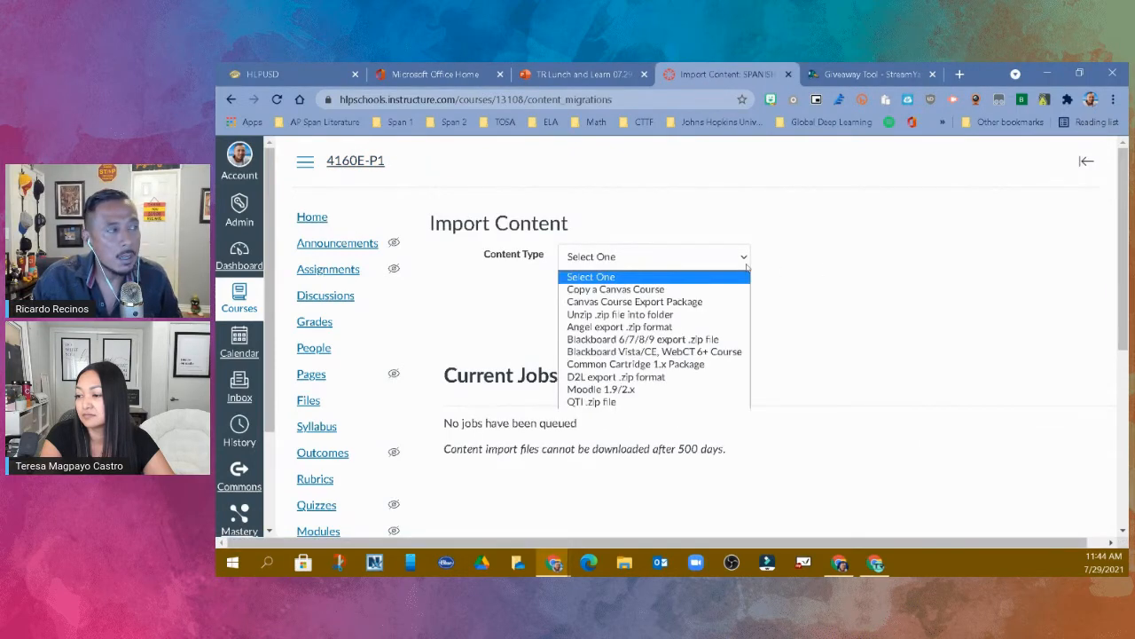
{"action": "left_click", "coordinate": [720, 303]}
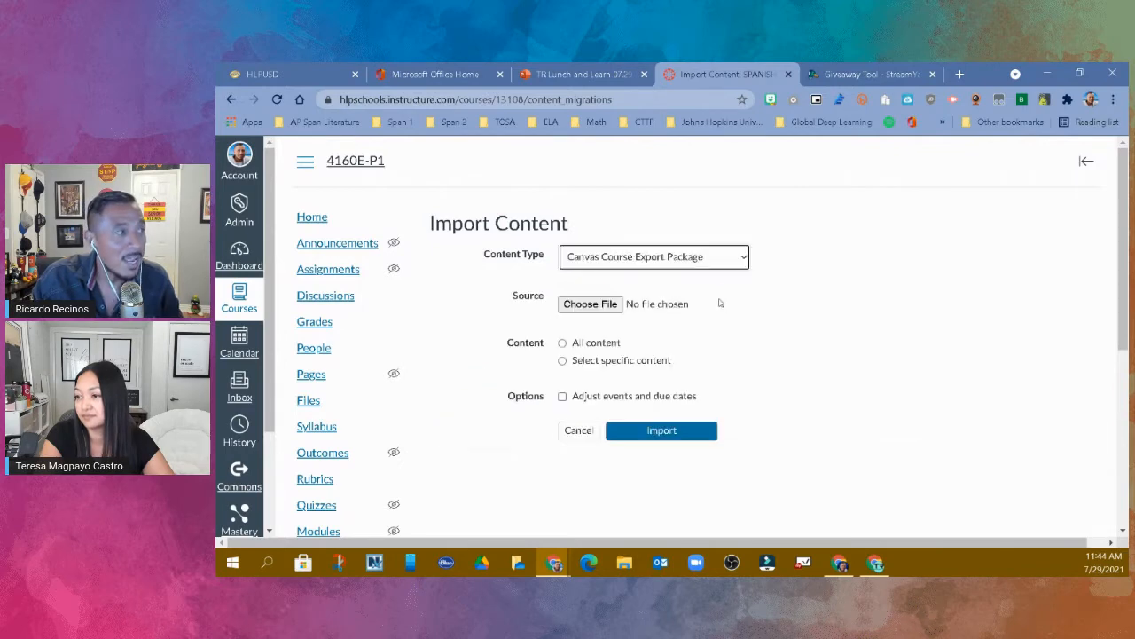
{"action": "left_click", "coordinate": [589, 305]}
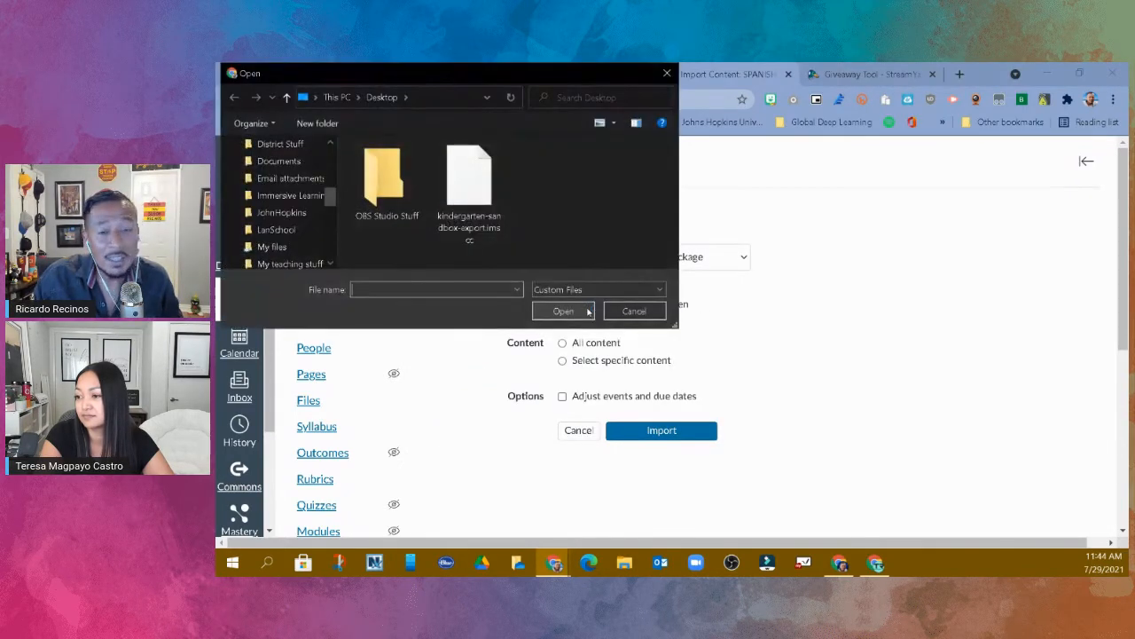
{"action": "left_click", "coordinate": [456, 225]}
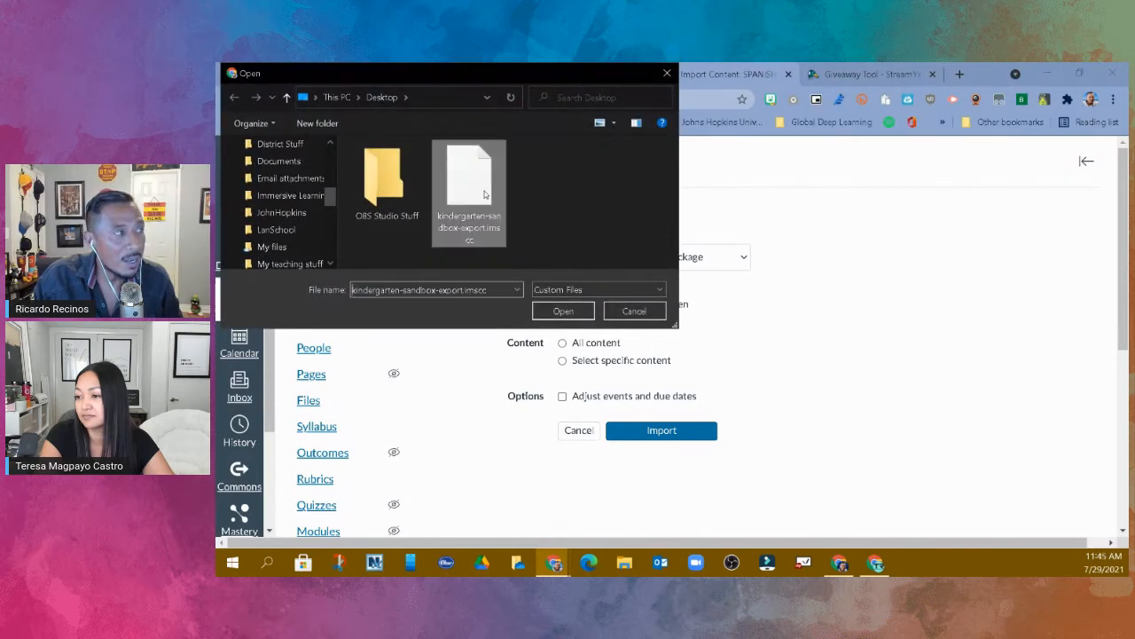
{"action": "left_click", "coordinate": [563, 311]}
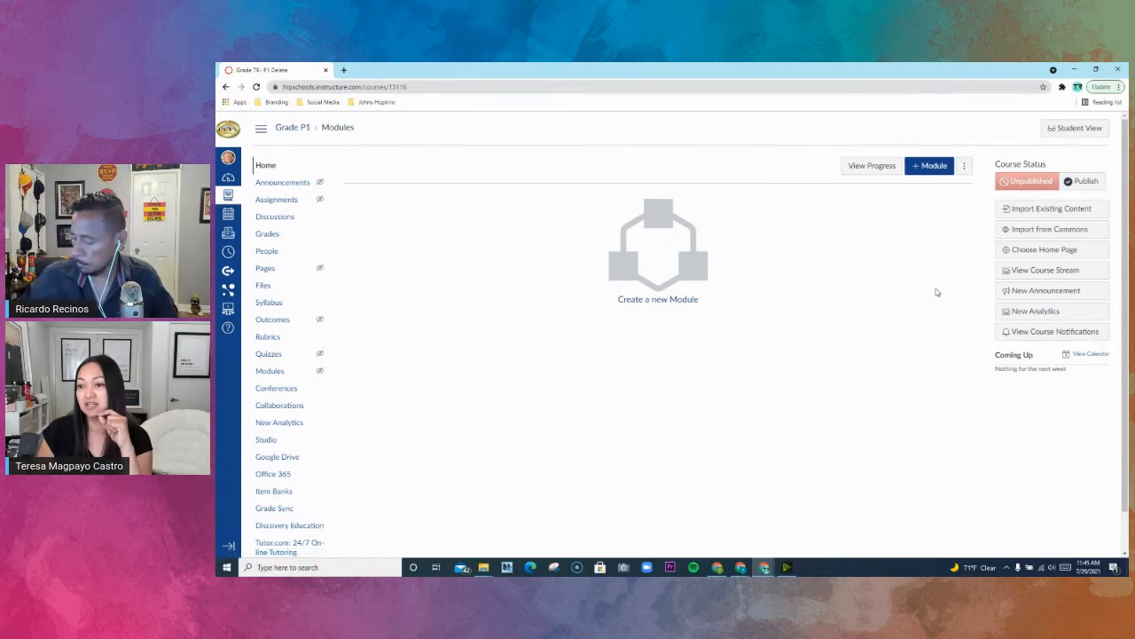
- Open Import from Commons for the Grade P1 course and examine the available result filters
{"action": "left_click", "coordinate": [1059, 232]}
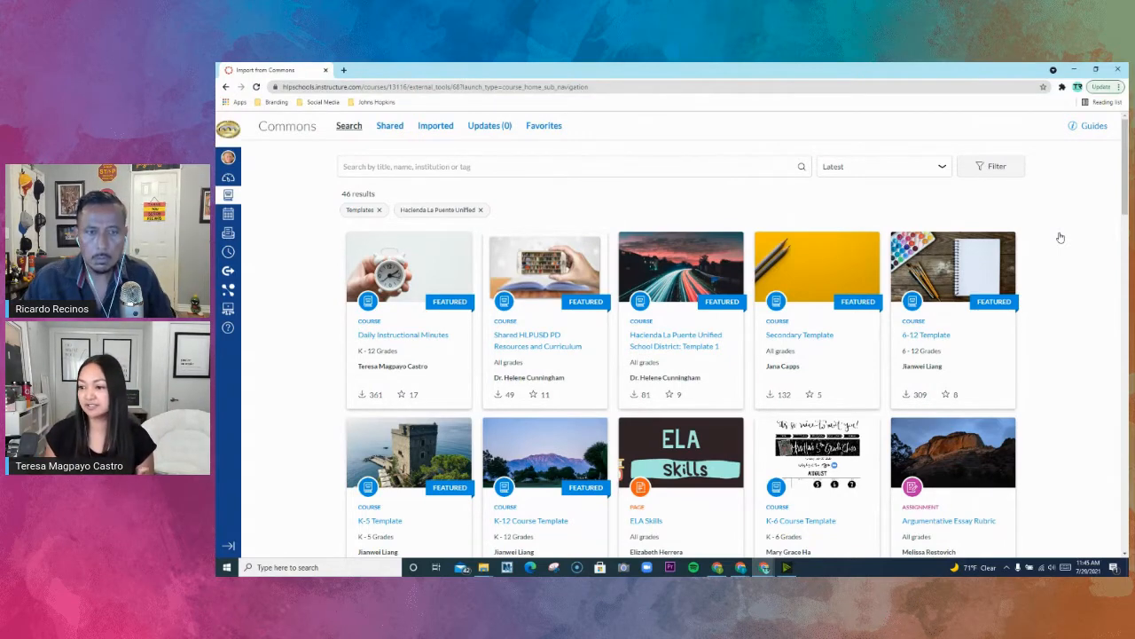
{"action": "left_click", "coordinate": [983, 171]}
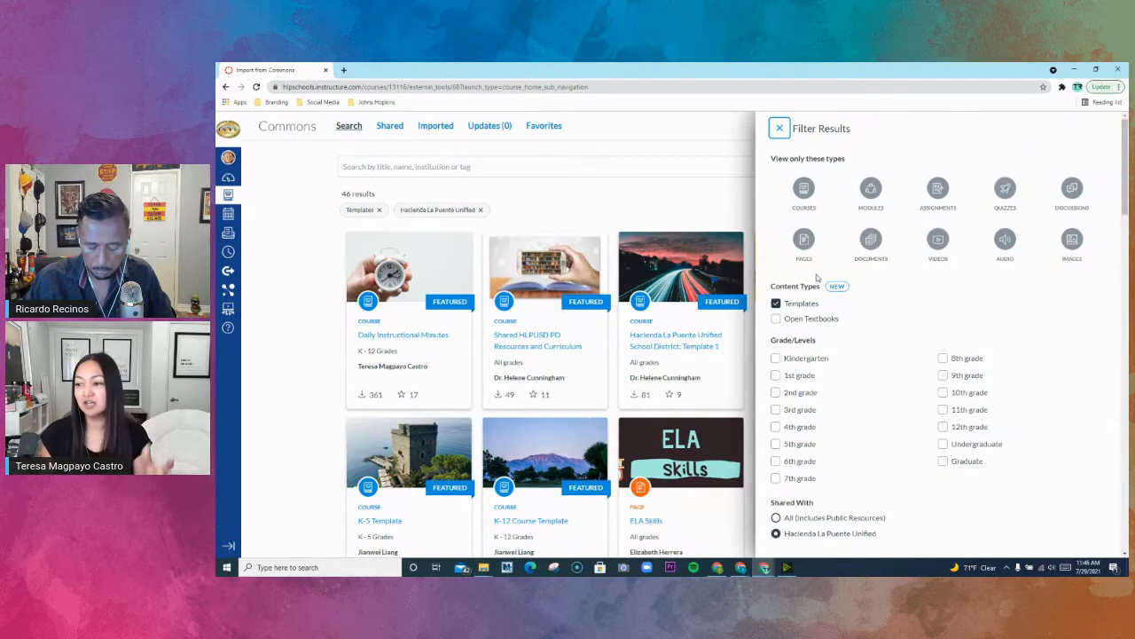
{"action": "scroll", "coordinate": [812, 283], "scroll_direction": "down", "scroll_amount": 1}
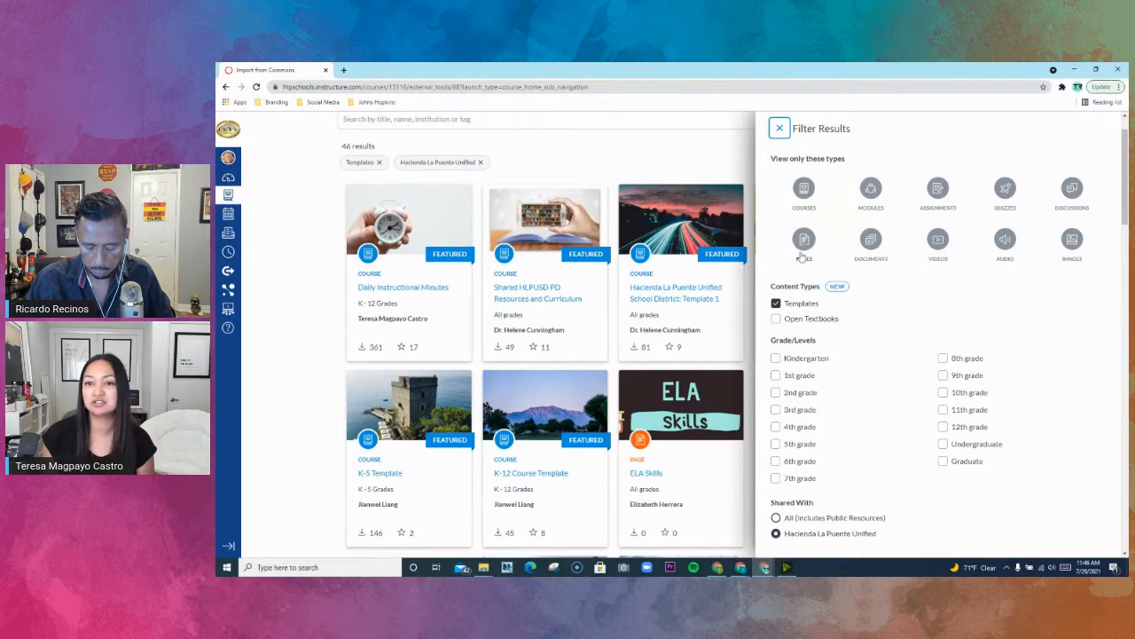
{"action": "left_click", "coordinate": [780, 128]}
{"action": "scroll", "coordinate": [771, 184], "scroll_direction": "up", "scroll_amount": 2}
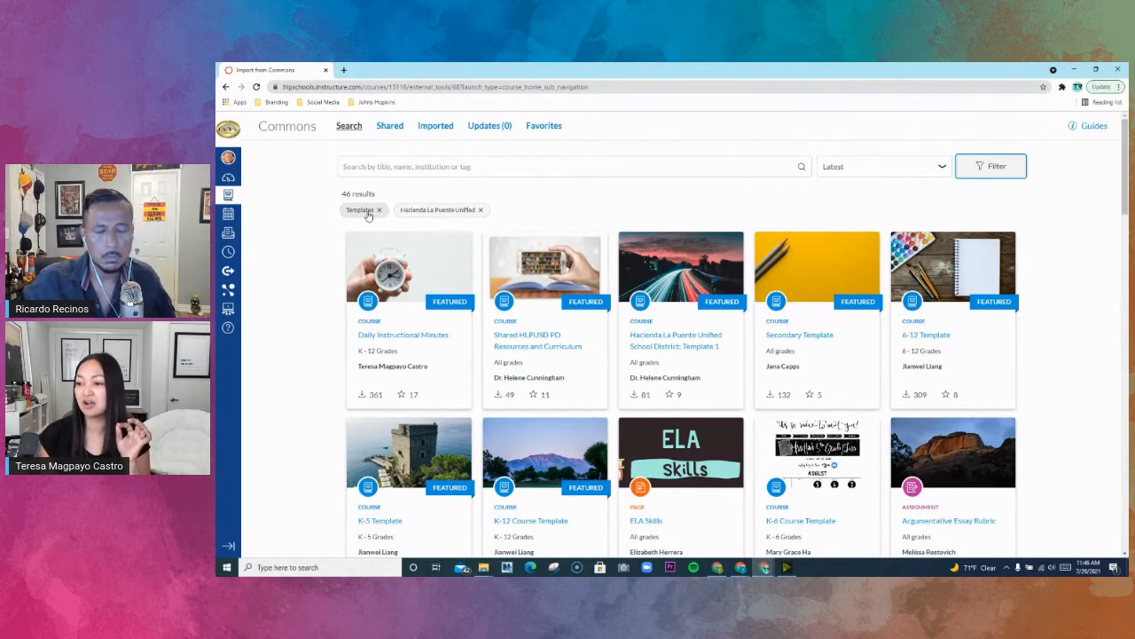
- Search Commons for "elementary" templates without the Hacienda La Puente Unified filter, and look through the results
{"action": "left_click", "coordinate": [402, 166]}
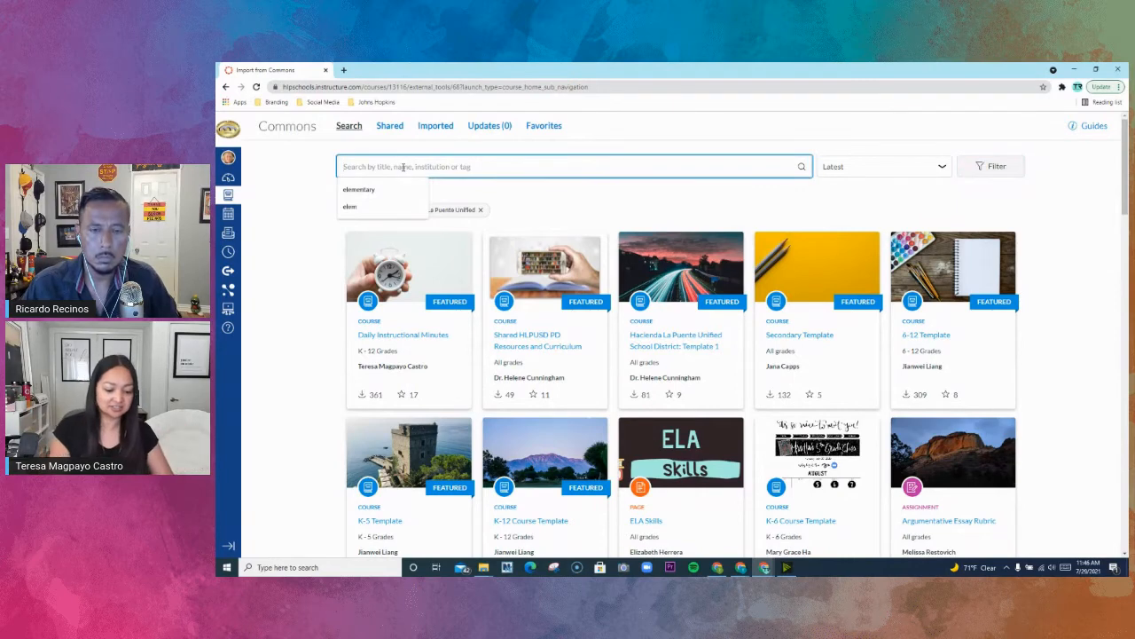
{"action": "left_click", "coordinate": [390, 189]}
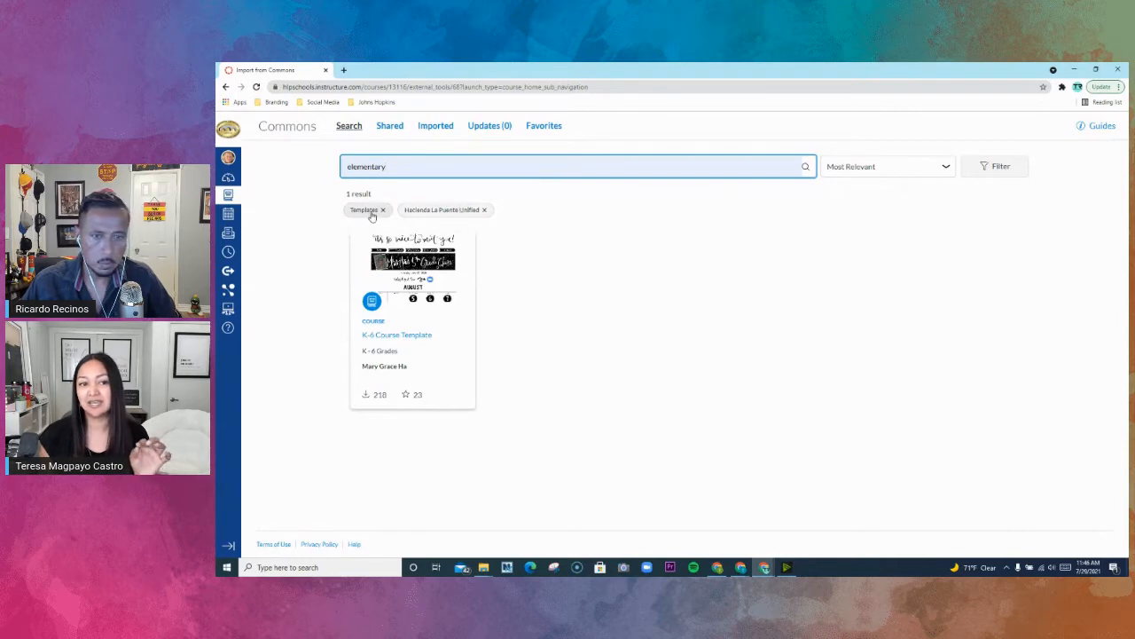
{"action": "left_click", "coordinate": [485, 210]}
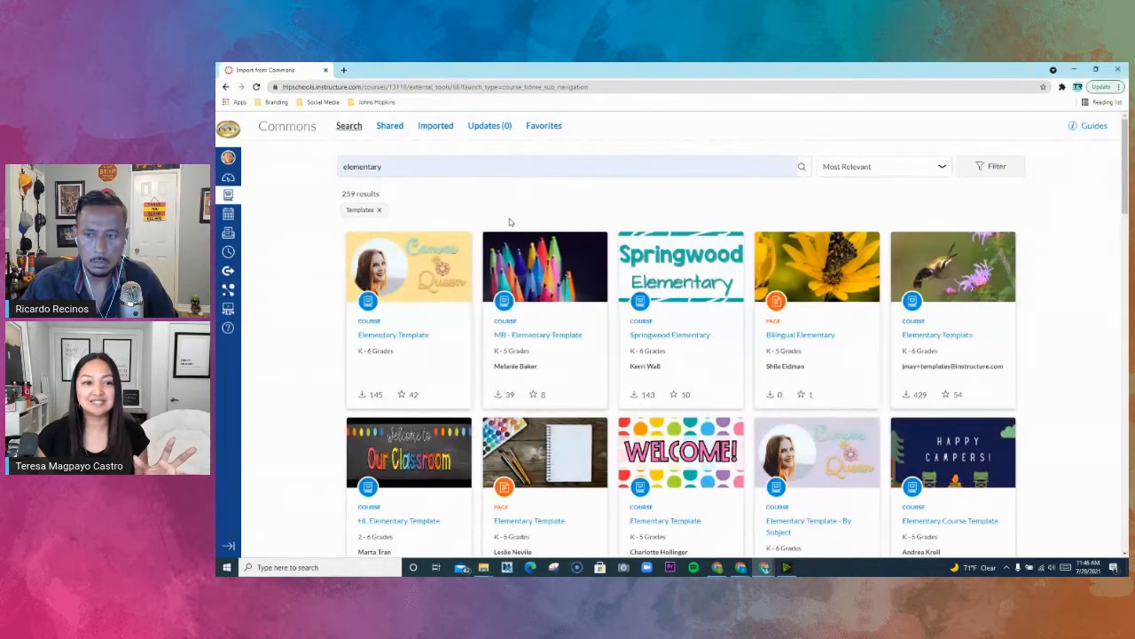
{"action": "scroll", "coordinate": [535, 289], "scroll_direction": "down", "scroll_amount": 5}
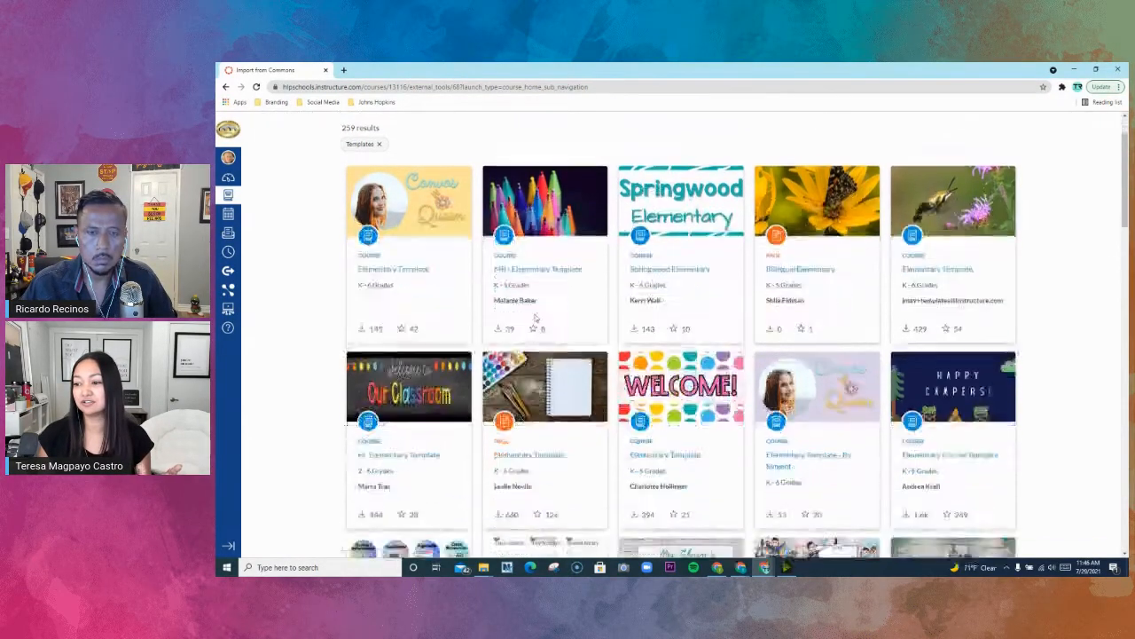
{"action": "scroll", "coordinate": [535, 319], "scroll_direction": "down", "scroll_amount": 3}
{"action": "scroll", "coordinate": [532, 338], "scroll_direction": "up", "scroll_amount": 10}
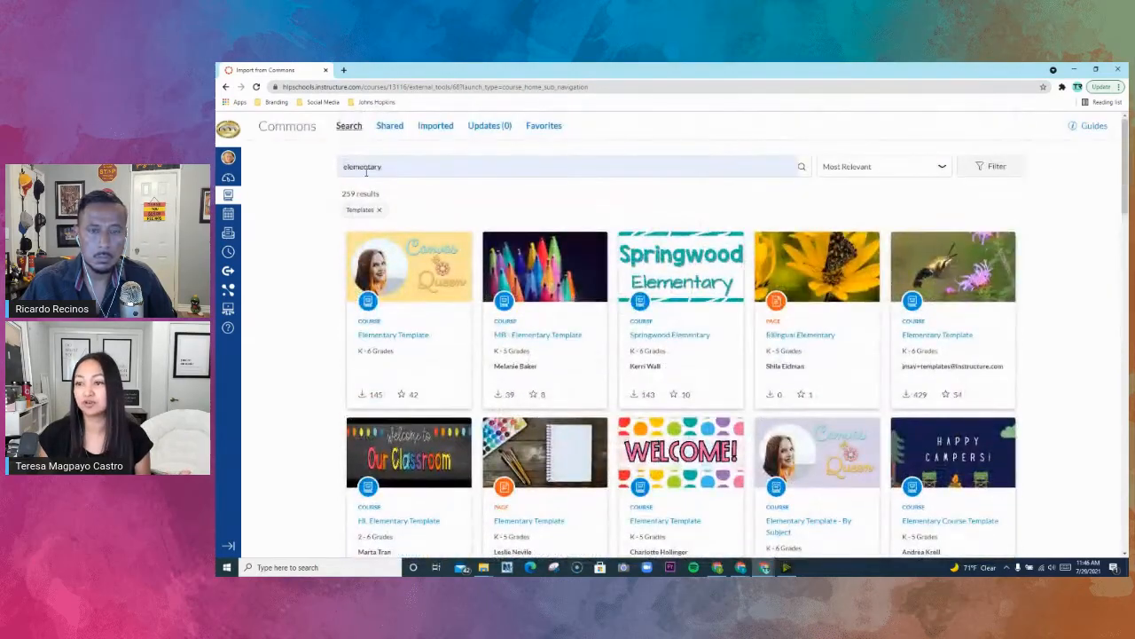
- Remove the Templates filter from the "elementary" Commons search and browse the broader results
{"action": "left_click", "coordinate": [992, 166]}
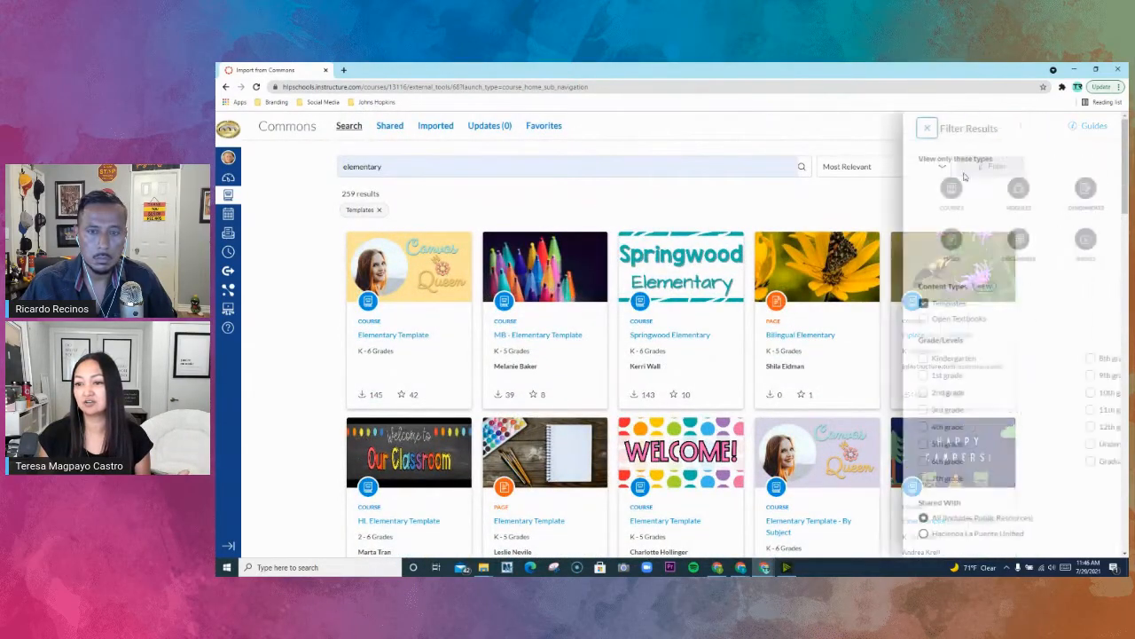
{"action": "left_click", "coordinate": [562, 169]}
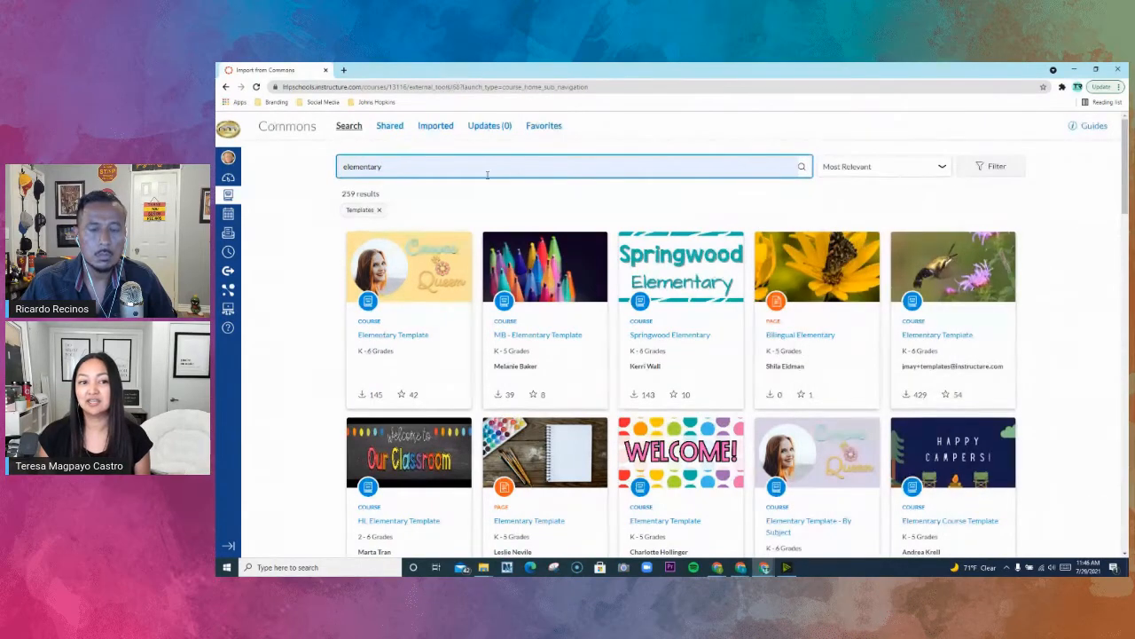
{"action": "left_click", "coordinate": [379, 210]}
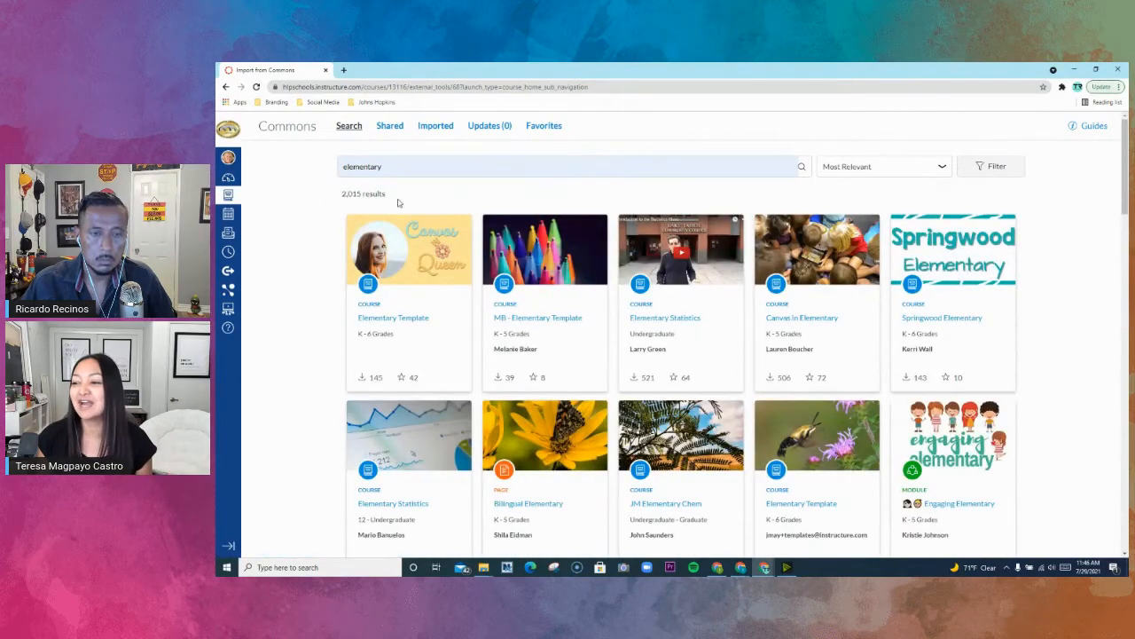
{"action": "scroll", "coordinate": [524, 279], "scroll_direction": "down", "scroll_amount": 5}
{"action": "scroll", "coordinate": [523, 277], "scroll_direction": "down", "scroll_amount": 4}
{"action": "scroll", "coordinate": [524, 277], "scroll_direction": "up", "scroll_amount": 2}
{"action": "scroll", "coordinate": [523, 277], "scroll_direction": "up", "scroll_amount": 2}
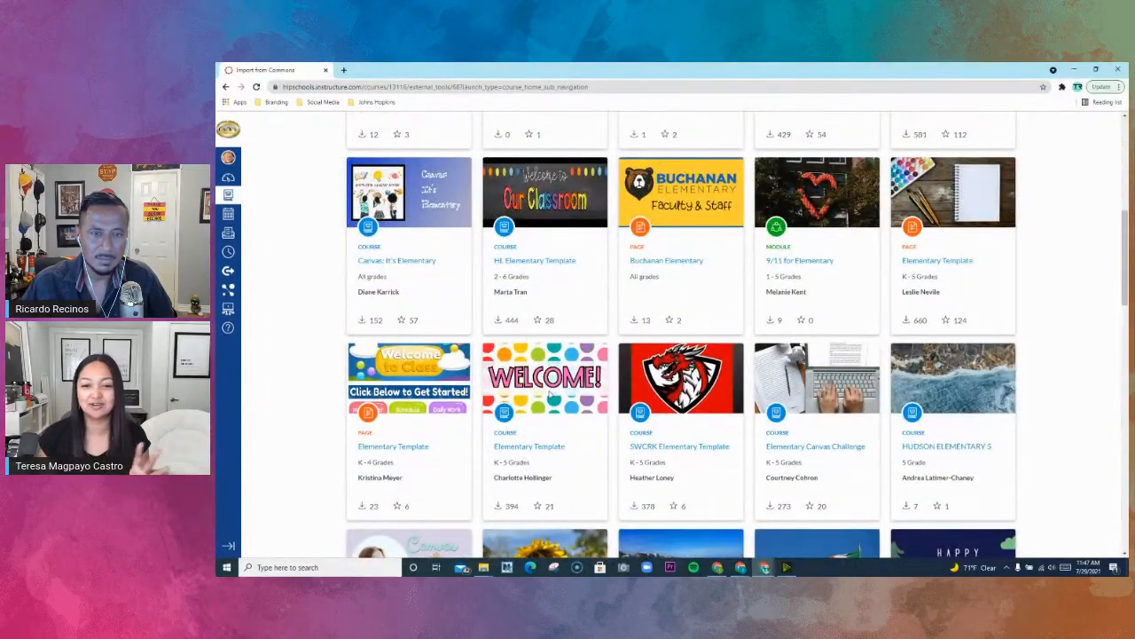
- Open the Elementary Template course with the polka-dot WELCOME! banner and preview its modules, pages, Home Page and files
{"action": "left_click", "coordinate": [532, 448]}
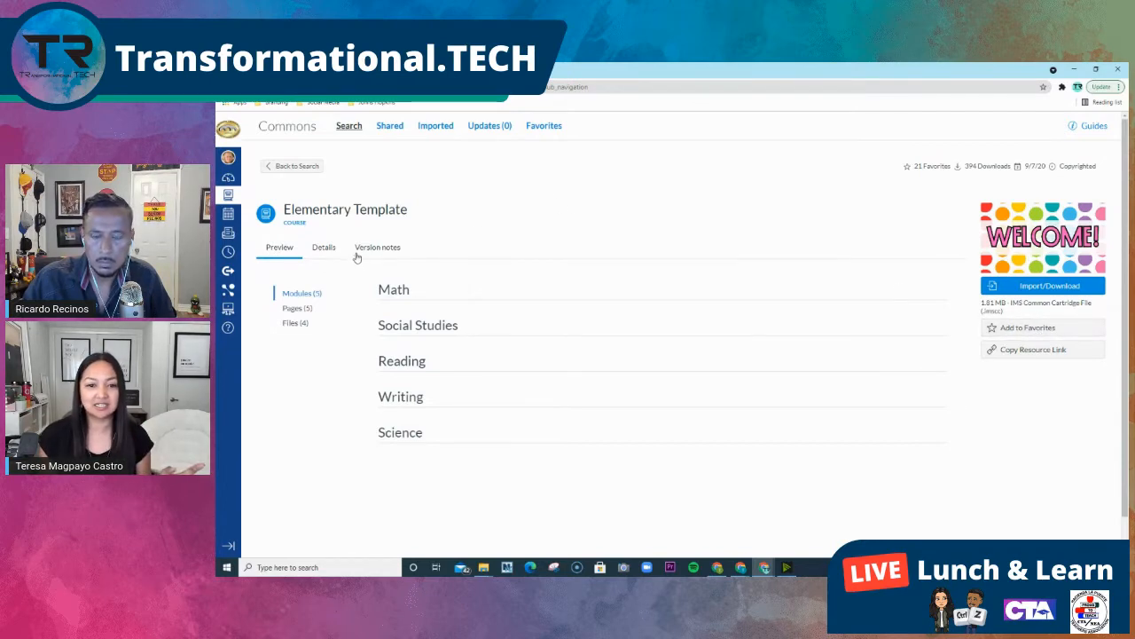
{"action": "left_click", "coordinate": [310, 293]}
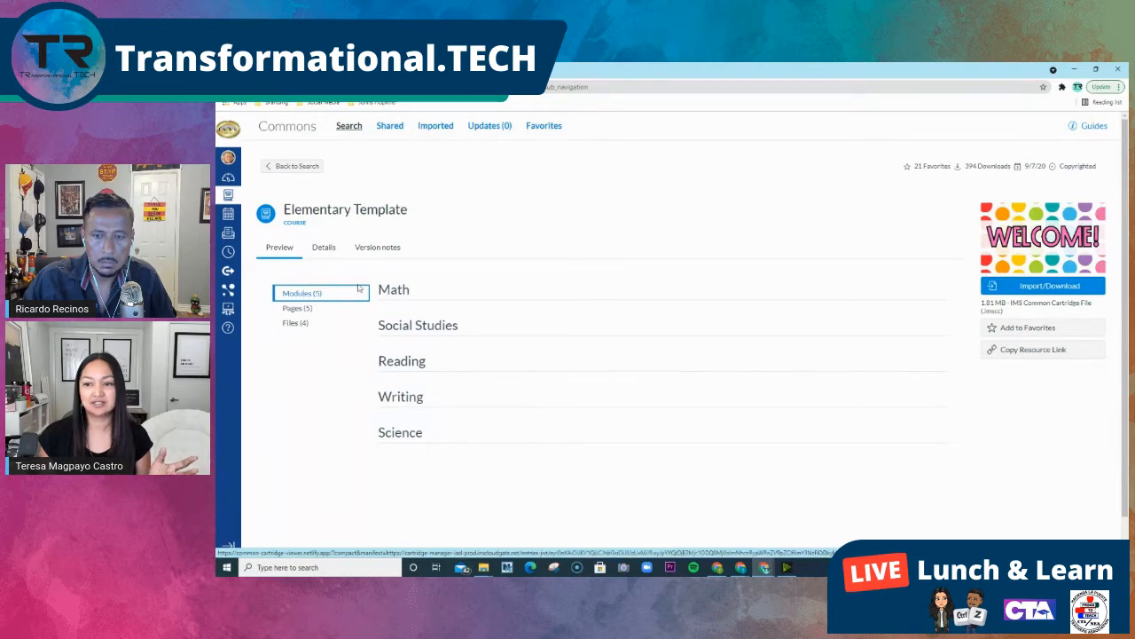
{"action": "left_click", "coordinate": [301, 309]}
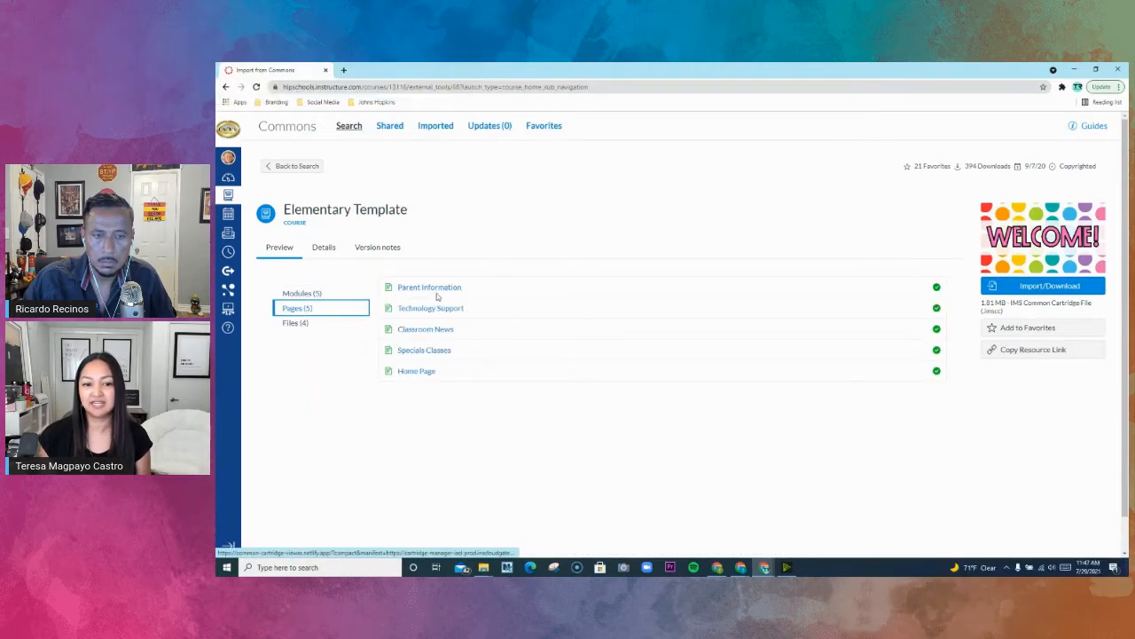
{"action": "left_click", "coordinate": [417, 371]}
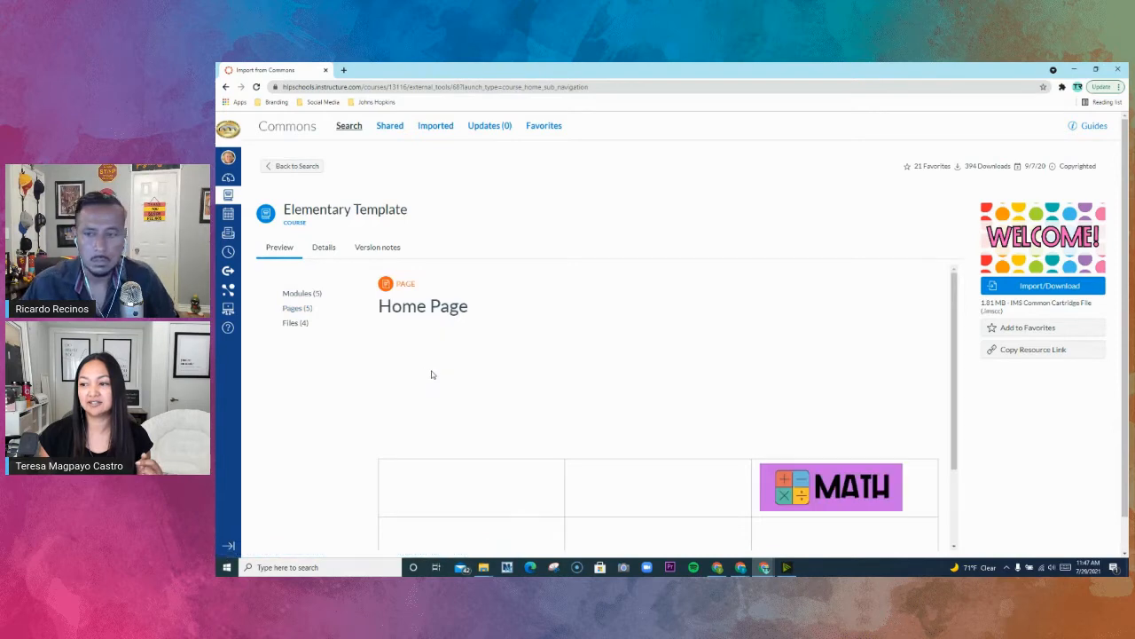
{"action": "scroll", "coordinate": [565, 377], "scroll_direction": "down", "scroll_amount": 2}
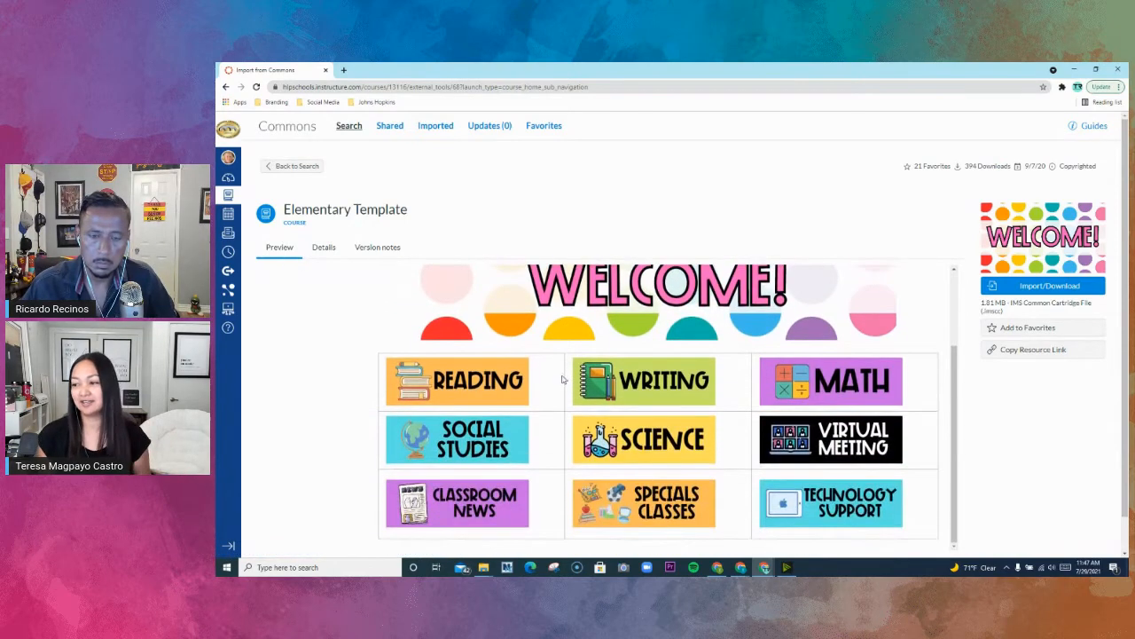
{"action": "scroll", "coordinate": [562, 380], "scroll_direction": "up", "scroll_amount": 2}
{"action": "left_click", "coordinate": [297, 323]}
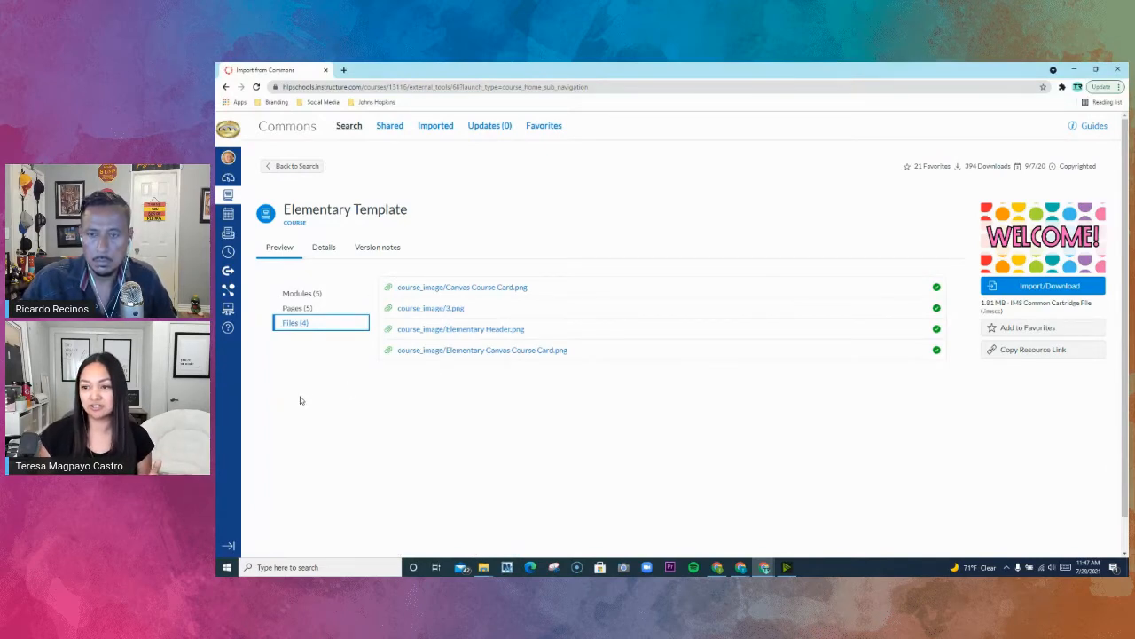
- Import the Elementary Template from Commons into the Grade TK- P1 Delete course
{"action": "left_click", "coordinate": [1039, 290]}
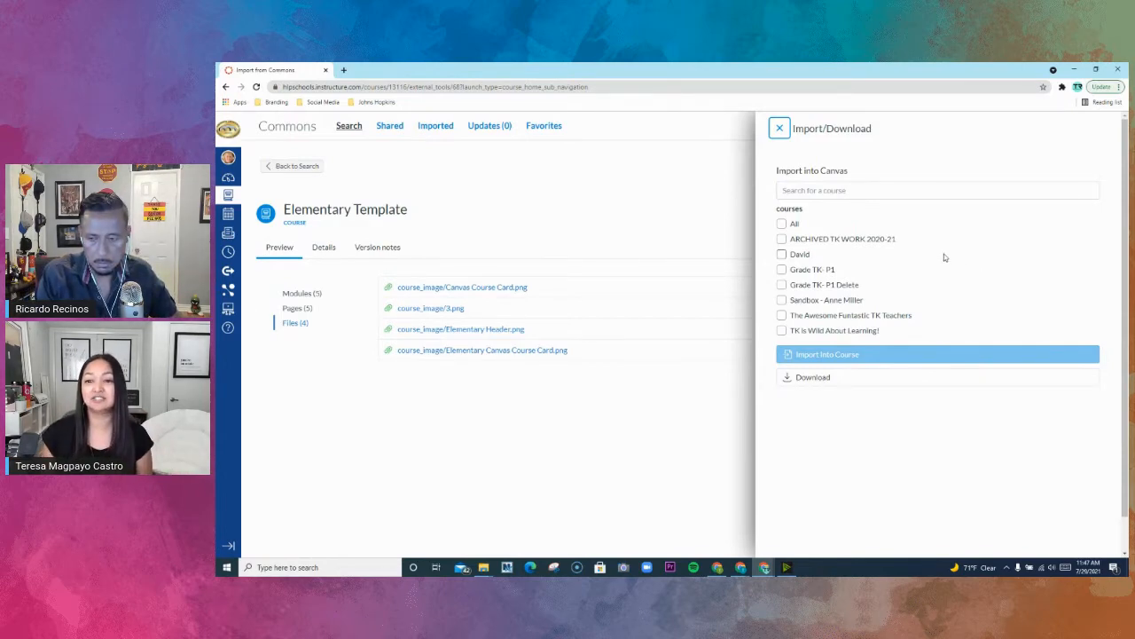
{"action": "left_click", "coordinate": [781, 286]}
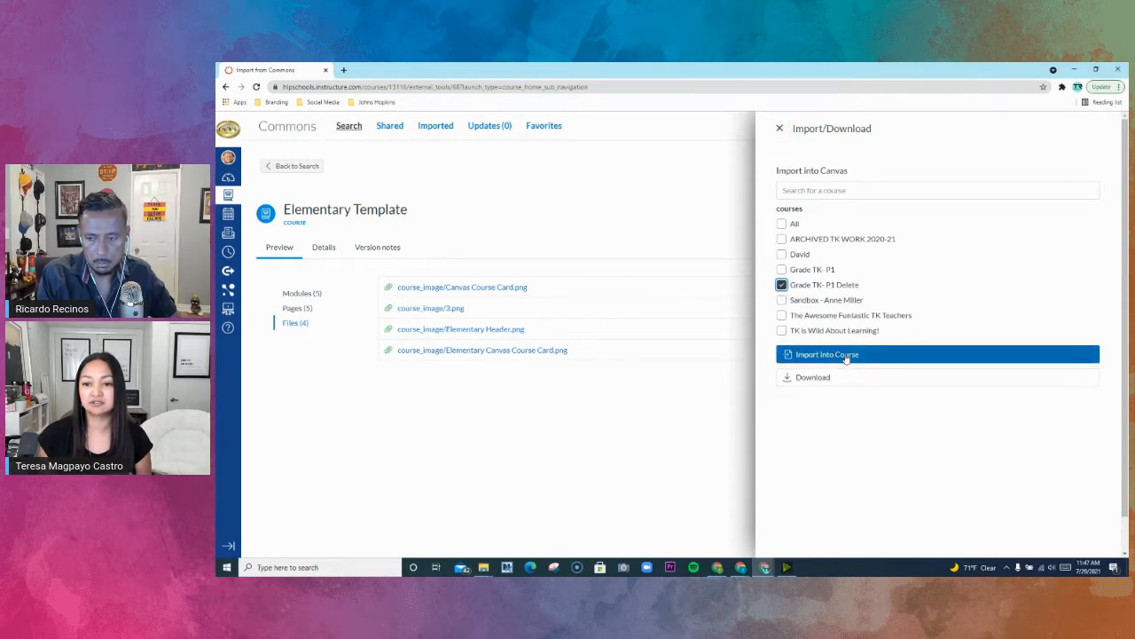
{"action": "left_click", "coordinate": [847, 356]}
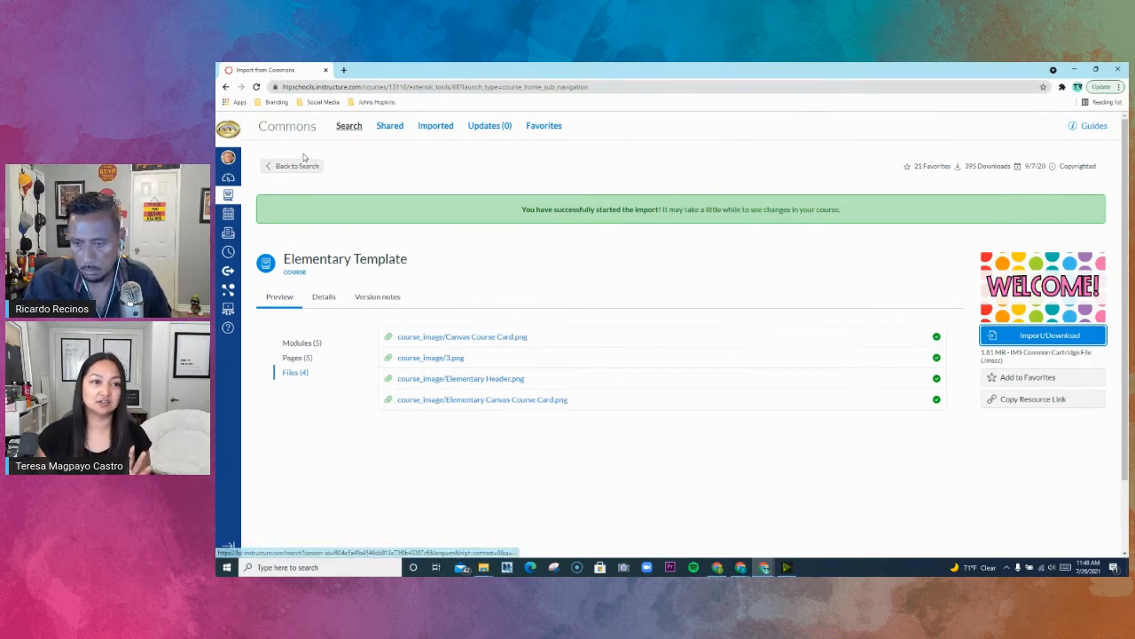
- Open the Grade TK- P1 Delete course from the dashboard and look through its home page and full page list
{"action": "left_click", "coordinate": [233, 132]}
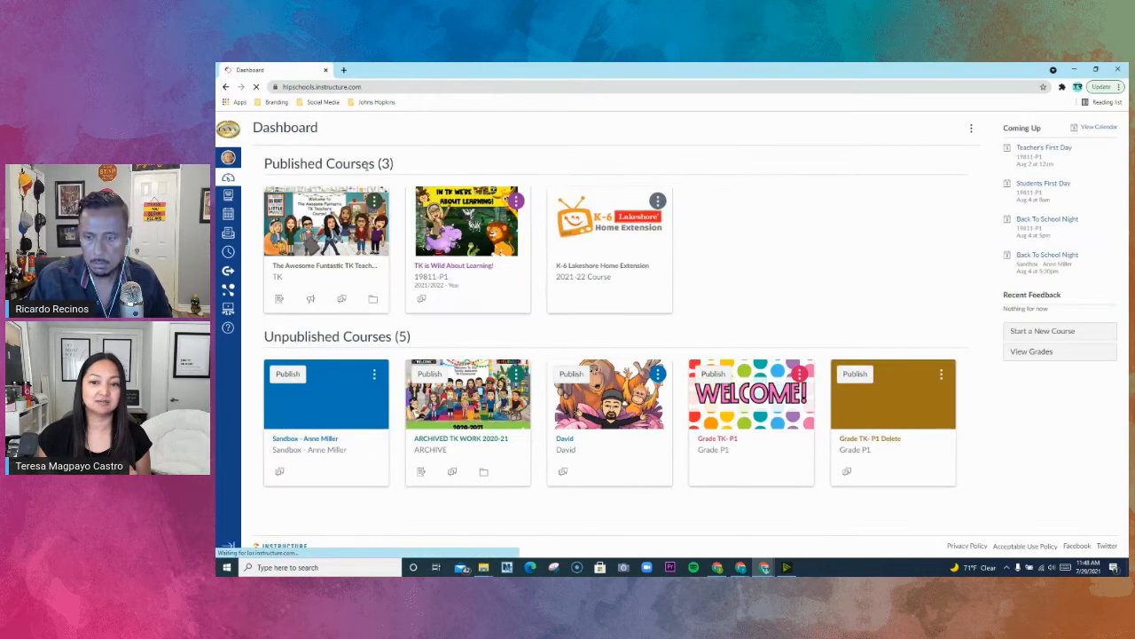
{"action": "left_click", "coordinate": [902, 411]}
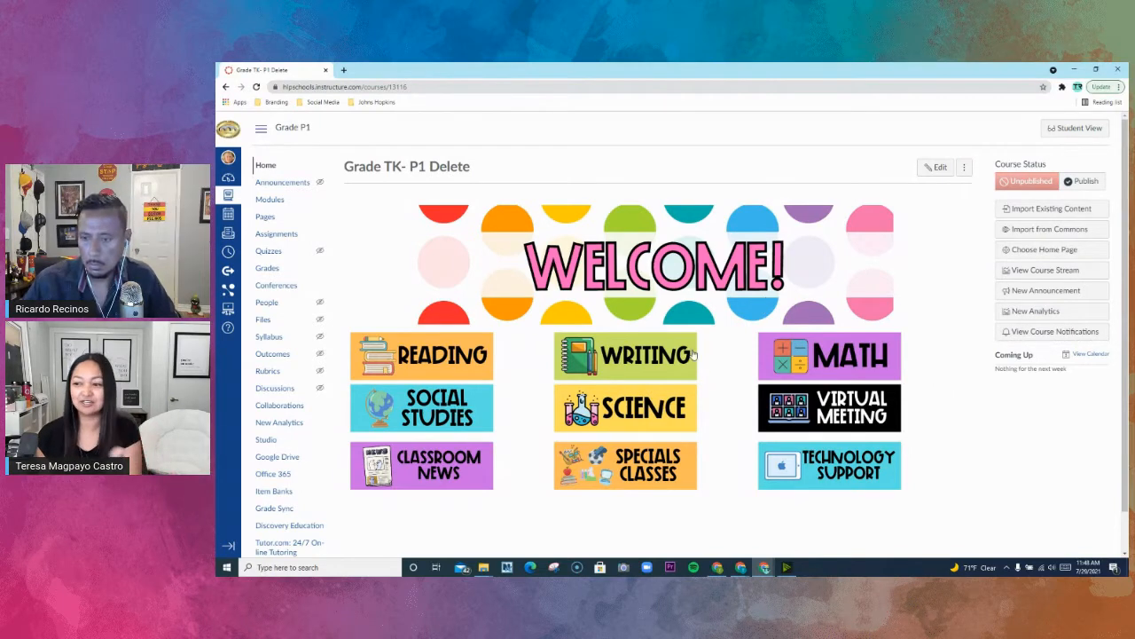
{"action": "left_click", "coordinate": [266, 218]}
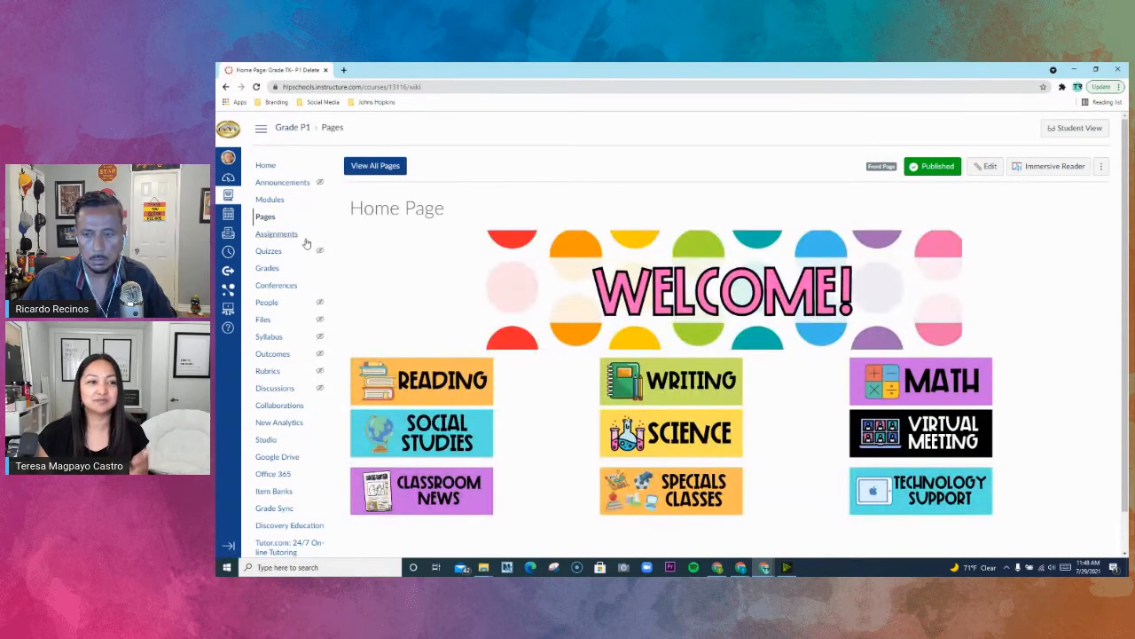
{"action": "left_click", "coordinate": [388, 174]}
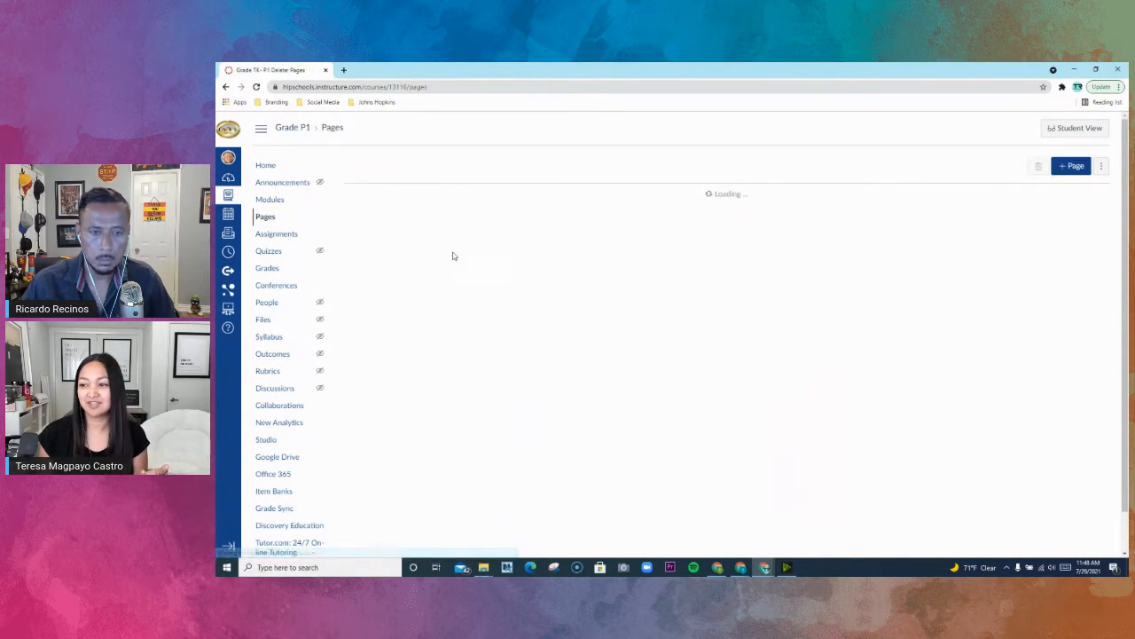
{"action": "scroll", "coordinate": [451, 314], "scroll_direction": "down", "scroll_amount": 3}
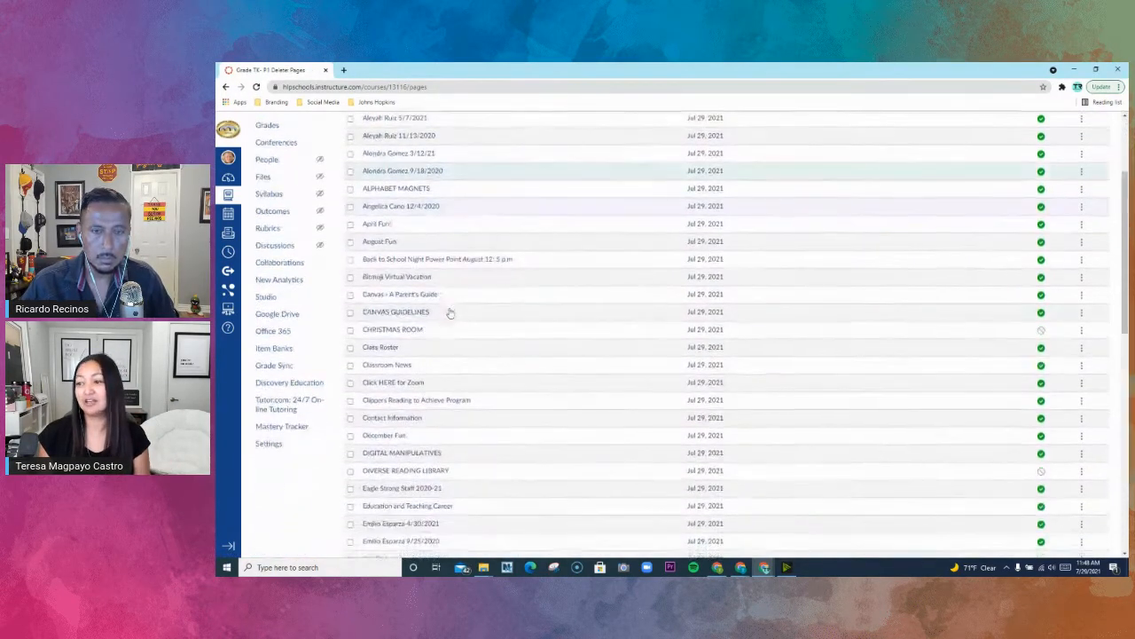
{"action": "scroll", "coordinate": [449, 313], "scroll_direction": "up", "scroll_amount": 4}
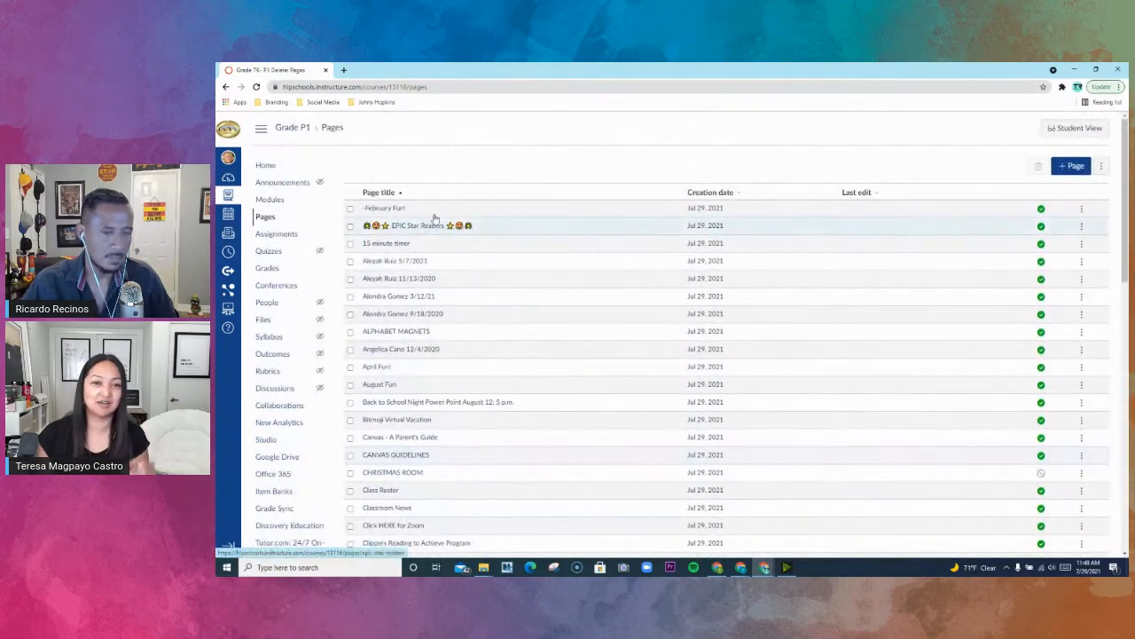
- Look through the modules of the Grade TK- P1 Delete course and return to its home page
{"action": "left_click", "coordinate": [276, 200]}
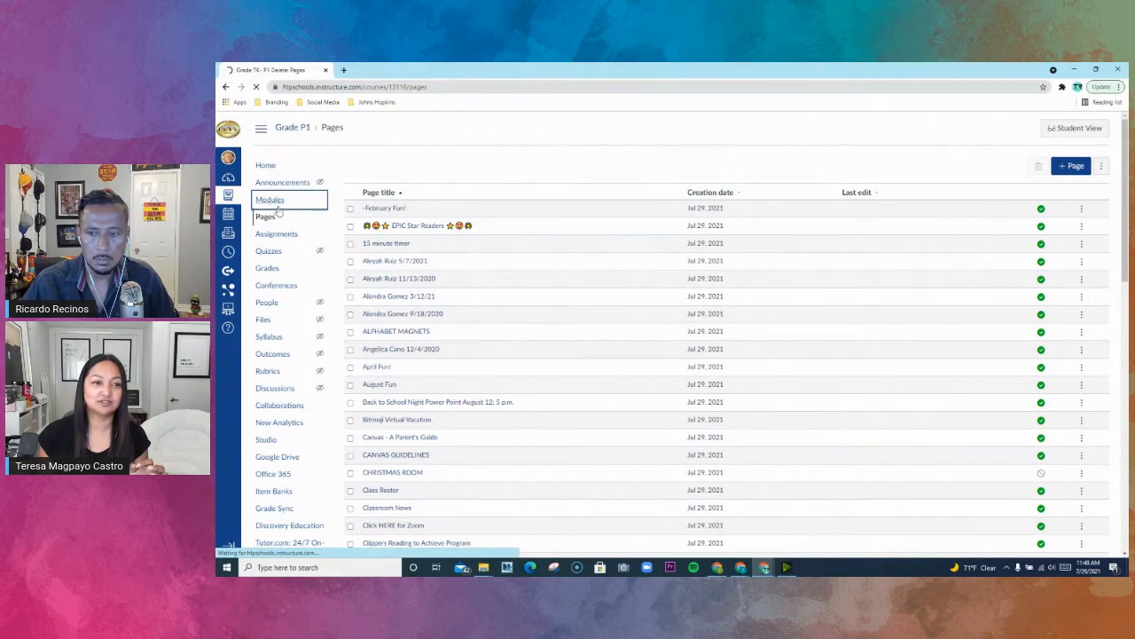
{"action": "scroll", "coordinate": [496, 306], "scroll_direction": "down", "scroll_amount": 3}
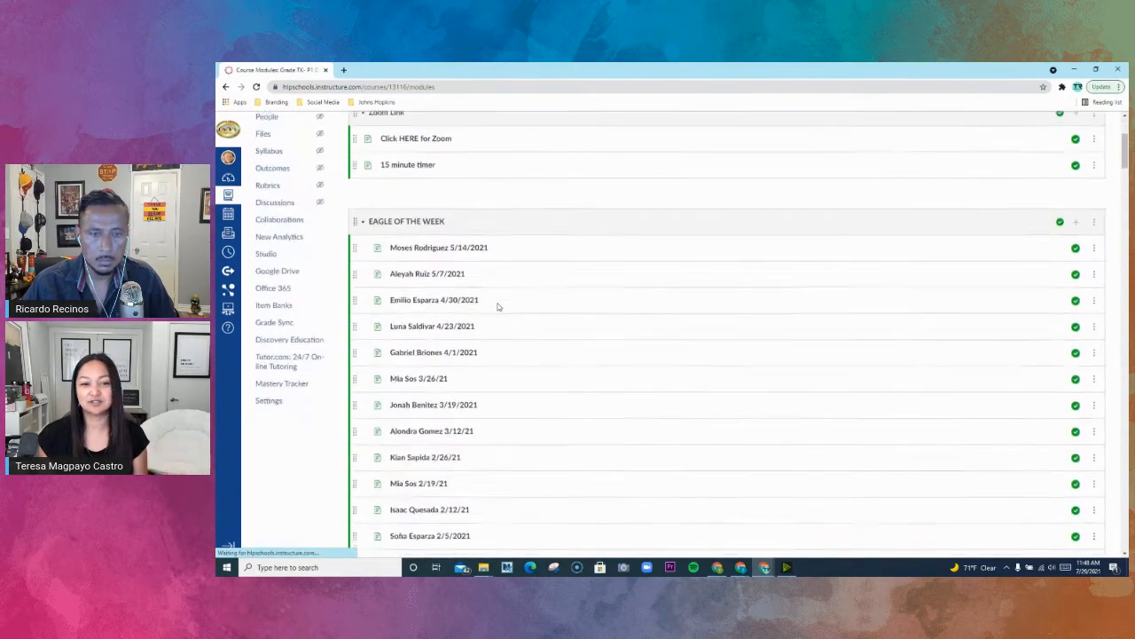
{"action": "scroll", "coordinate": [495, 305], "scroll_direction": "up", "scroll_amount": 5}
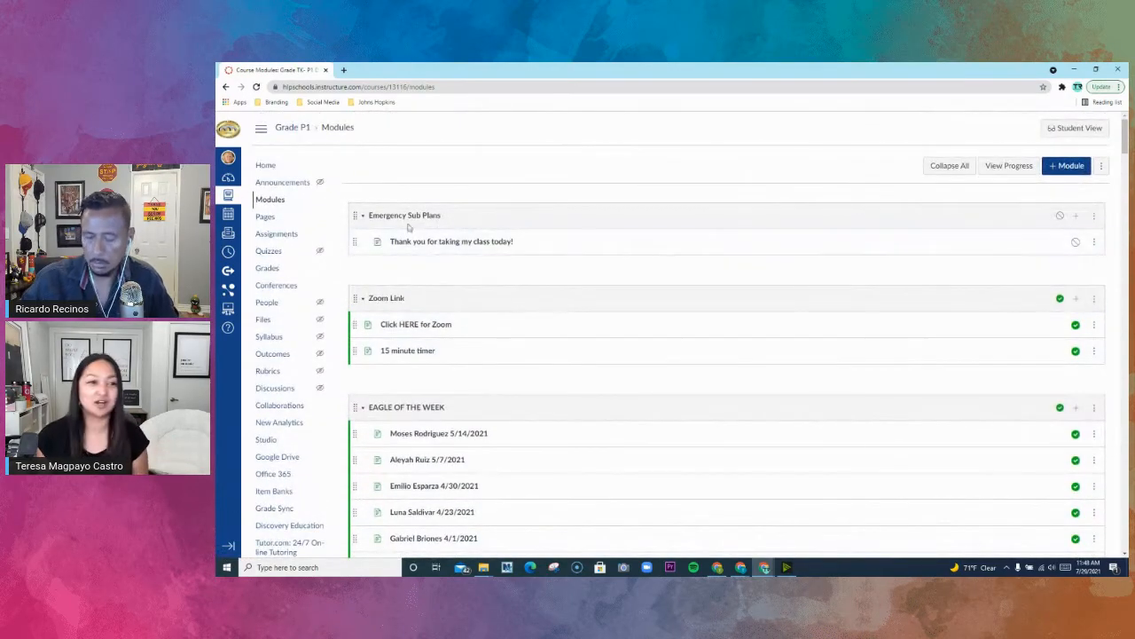
{"action": "left_click", "coordinate": [266, 167]}
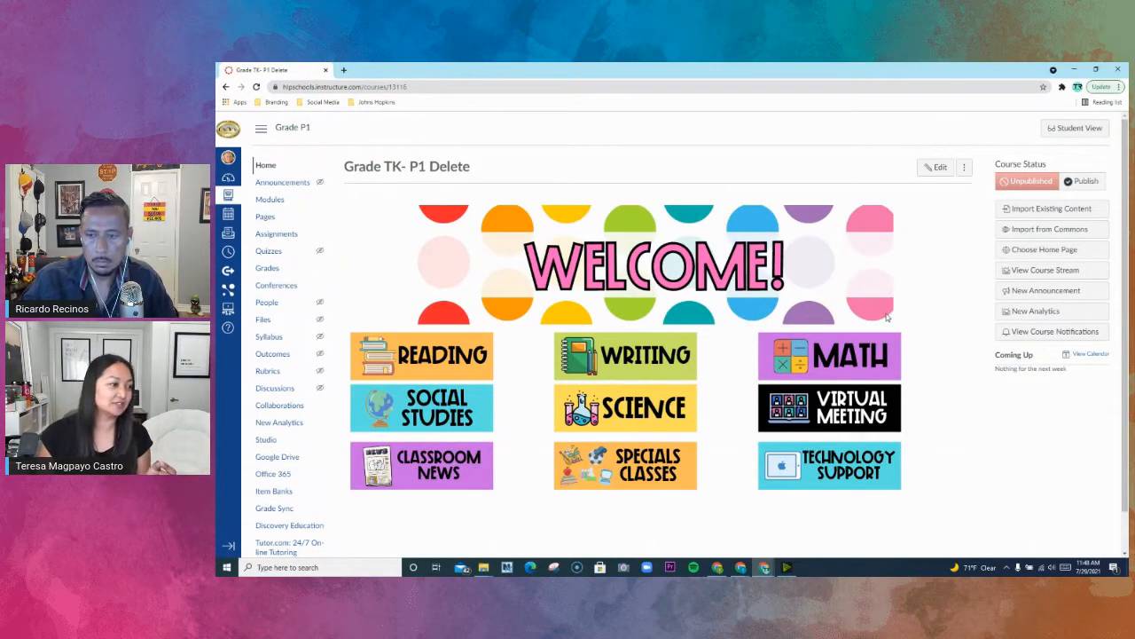
- View all pages of the Grade TK- P1 Delete course and check the actions available for the -February Fun! page
{"action": "left_click", "coordinate": [273, 217]}
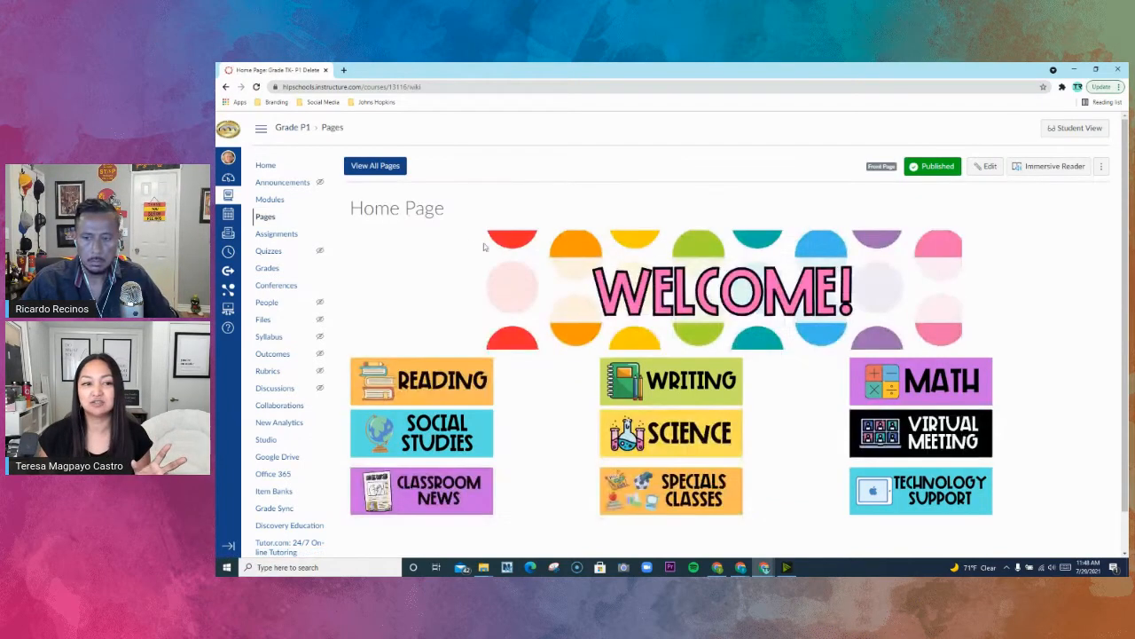
{"action": "left_click", "coordinate": [374, 169]}
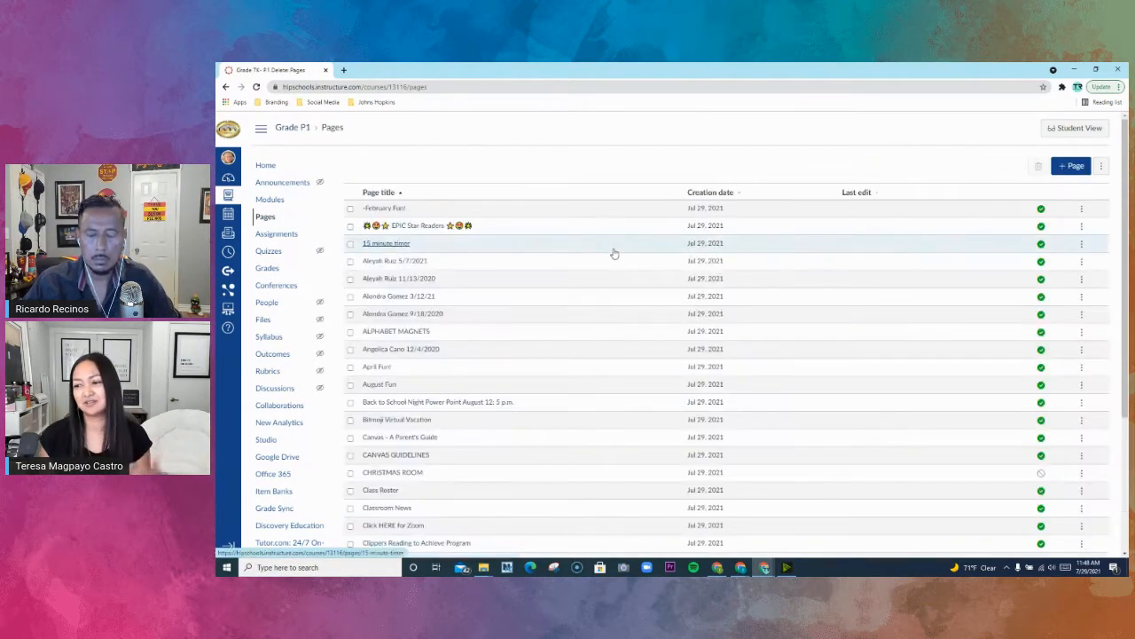
{"action": "left_click", "coordinate": [1082, 211]}
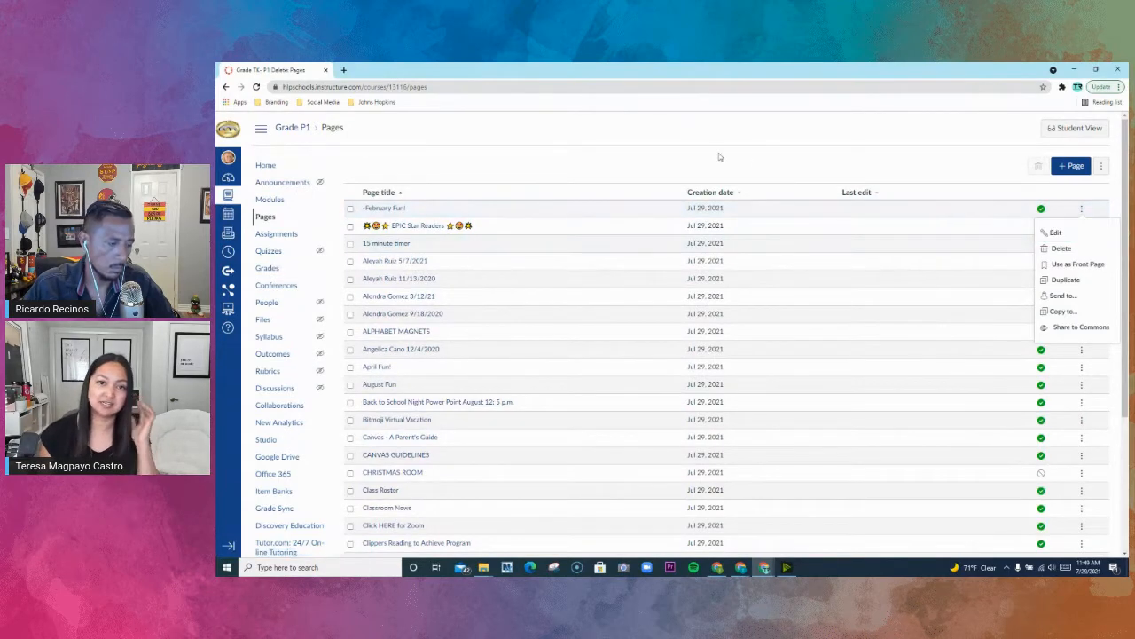
{"action": "left_click", "coordinate": [684, 156]}
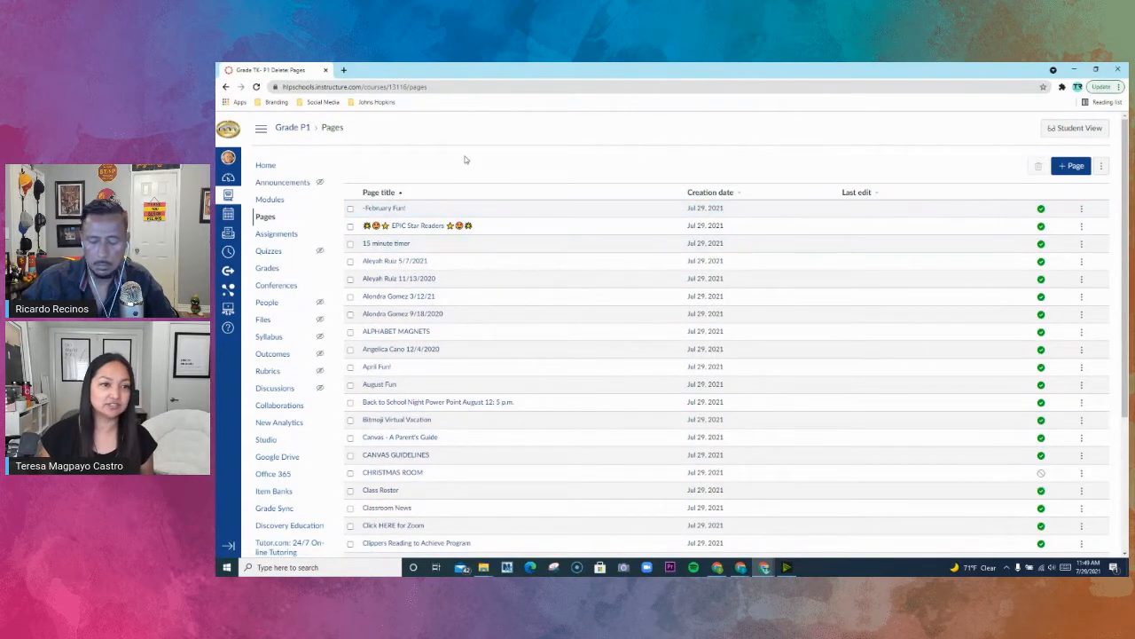
- Open the Grade TK- P1 course and examine its home page choices, including Pages Front Page, without changing the setting
{"action": "left_click", "coordinate": [230, 130]}
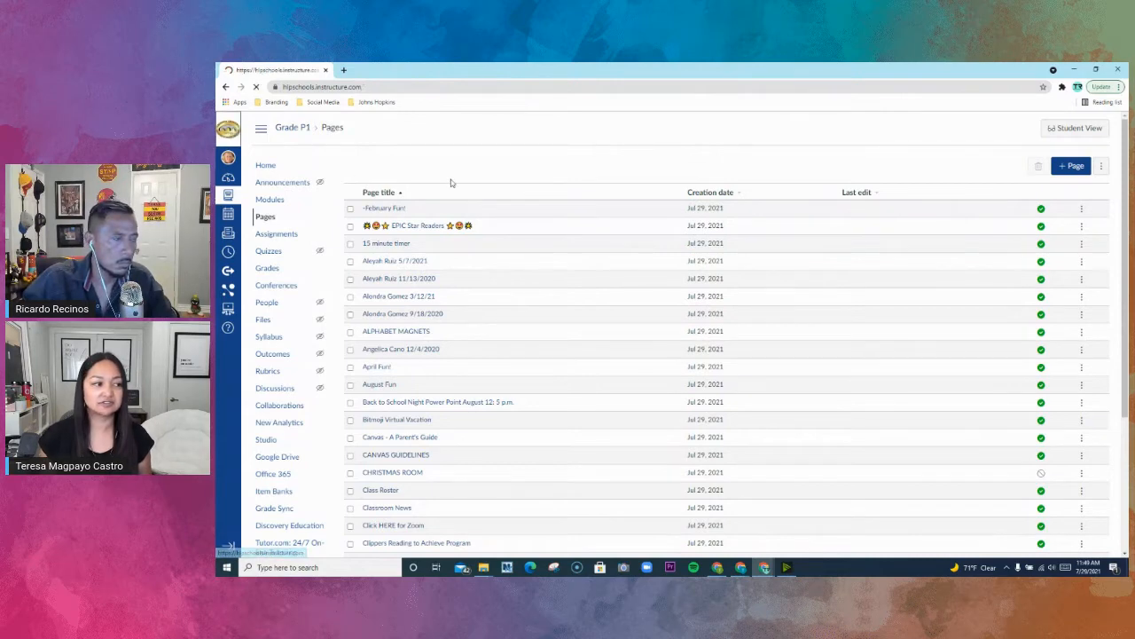
{"action": "left_click", "coordinate": [755, 405]}
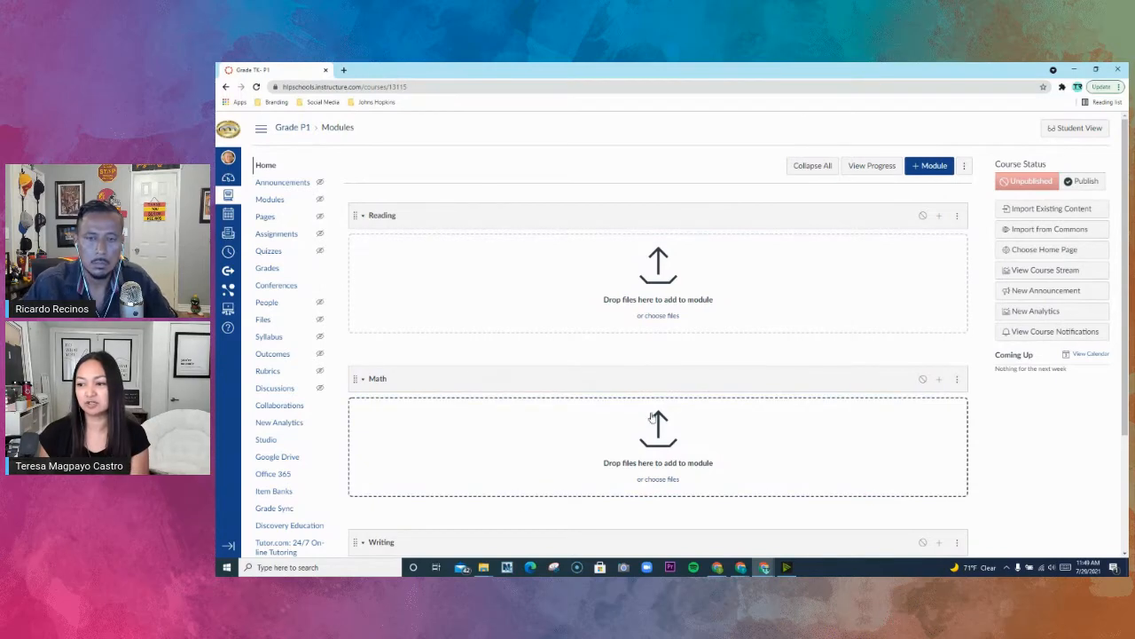
{"action": "left_click", "coordinate": [266, 165]}
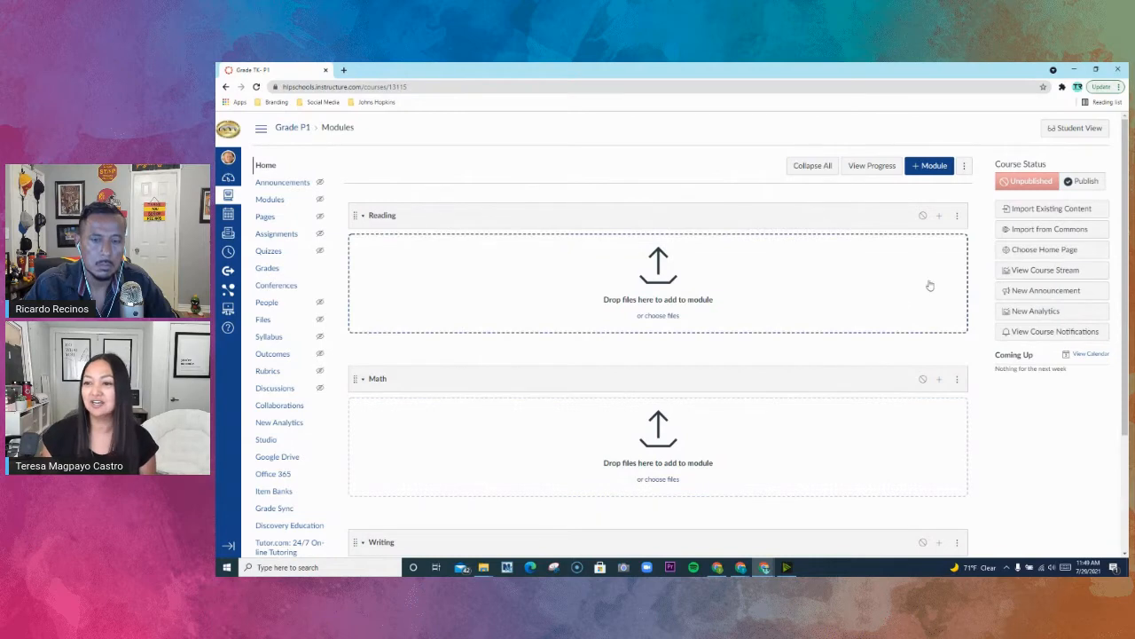
{"action": "left_click", "coordinate": [1033, 253]}
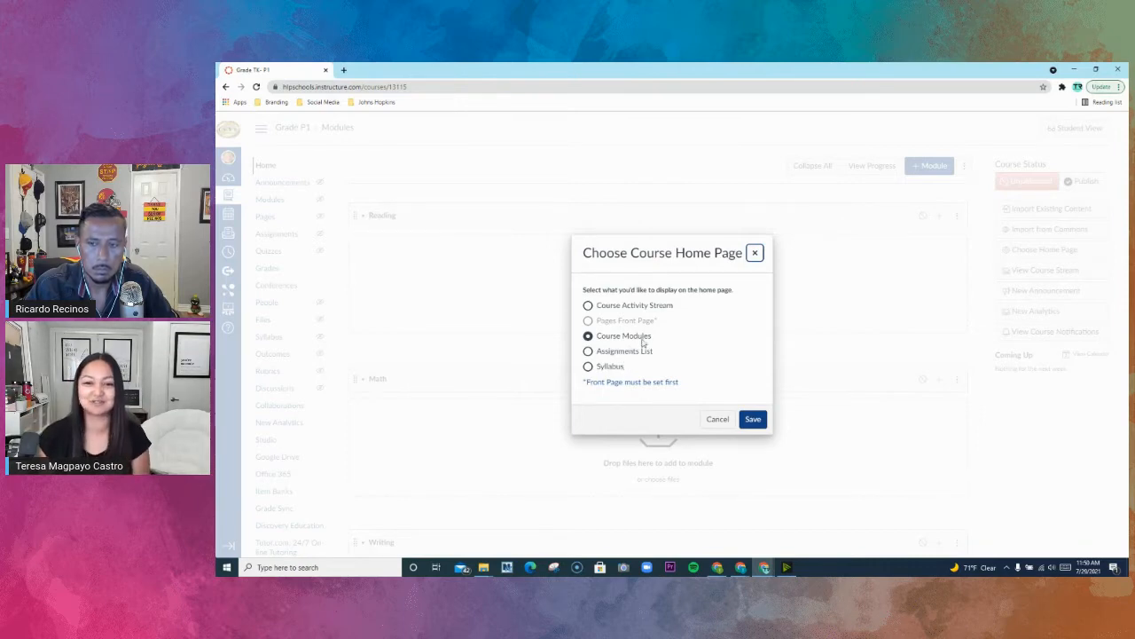
{"action": "left_click_drag", "start_coordinate": [591, 321], "coordinate": [659, 321]}
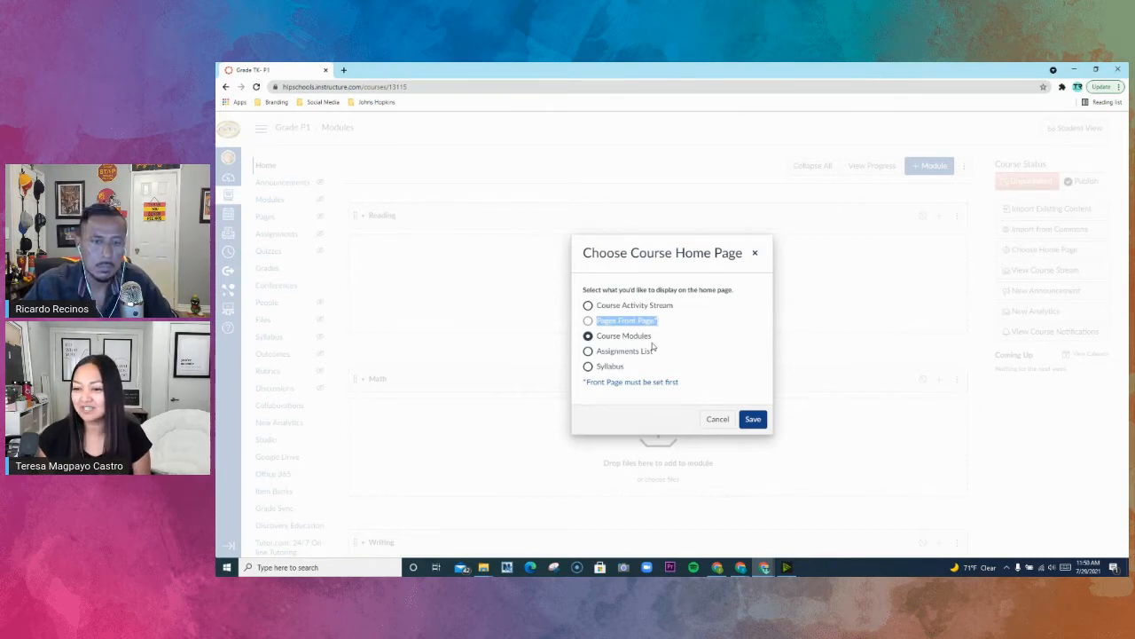
{"action": "left_click", "coordinate": [754, 254]}
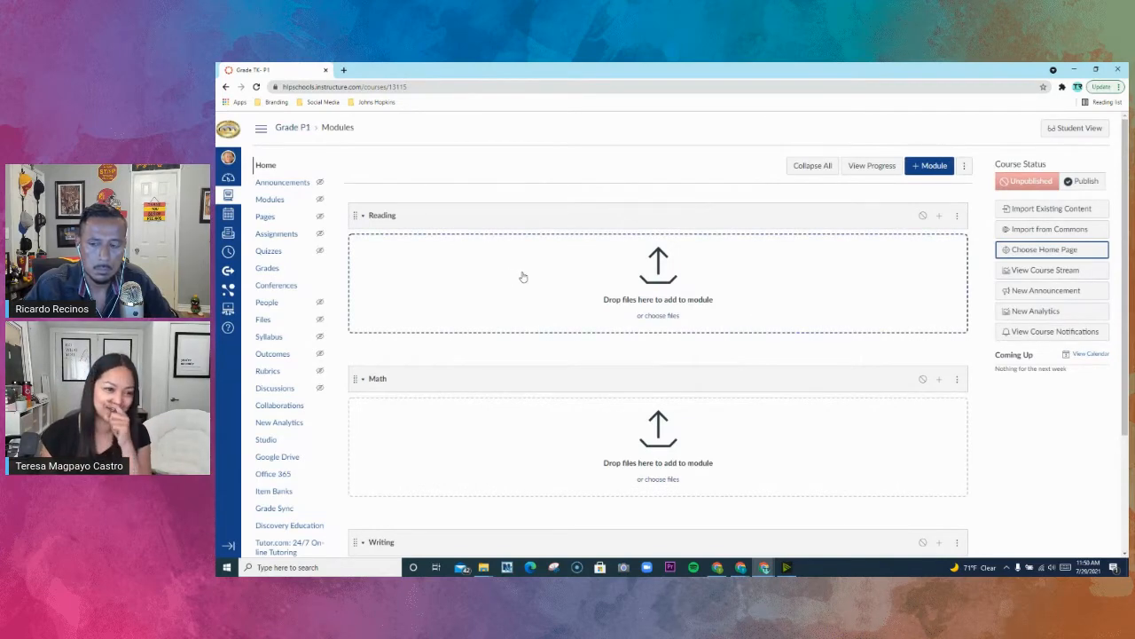
- Add a new page to the Grade TK- P1 course and title it Homepage
{"action": "left_click", "coordinate": [267, 217]}
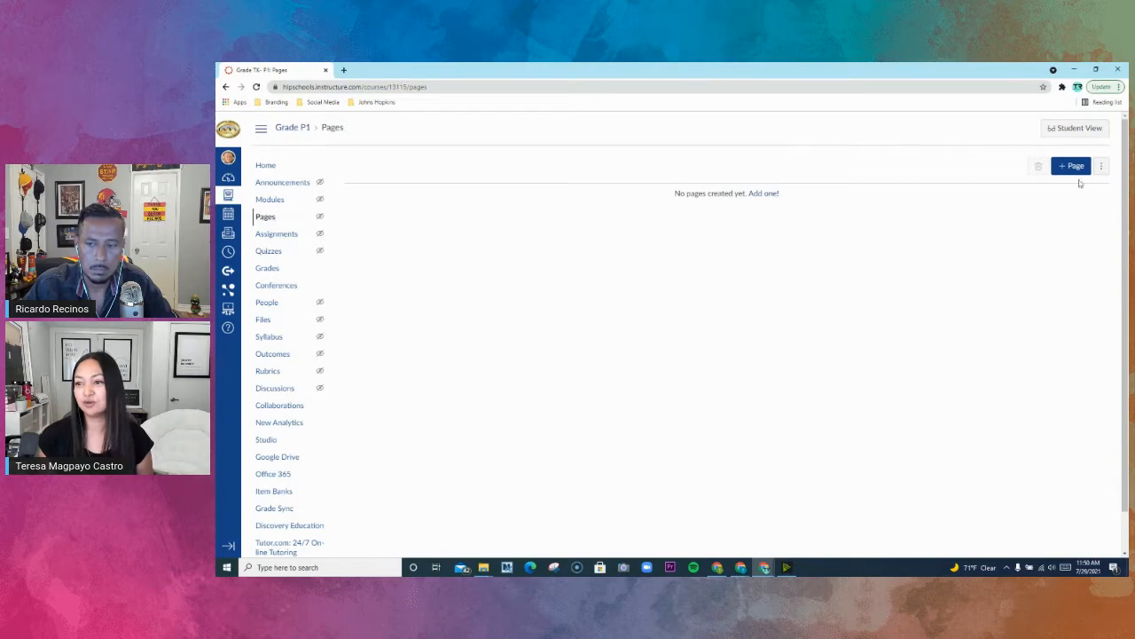
{"action": "left_click", "coordinate": [1081, 172]}
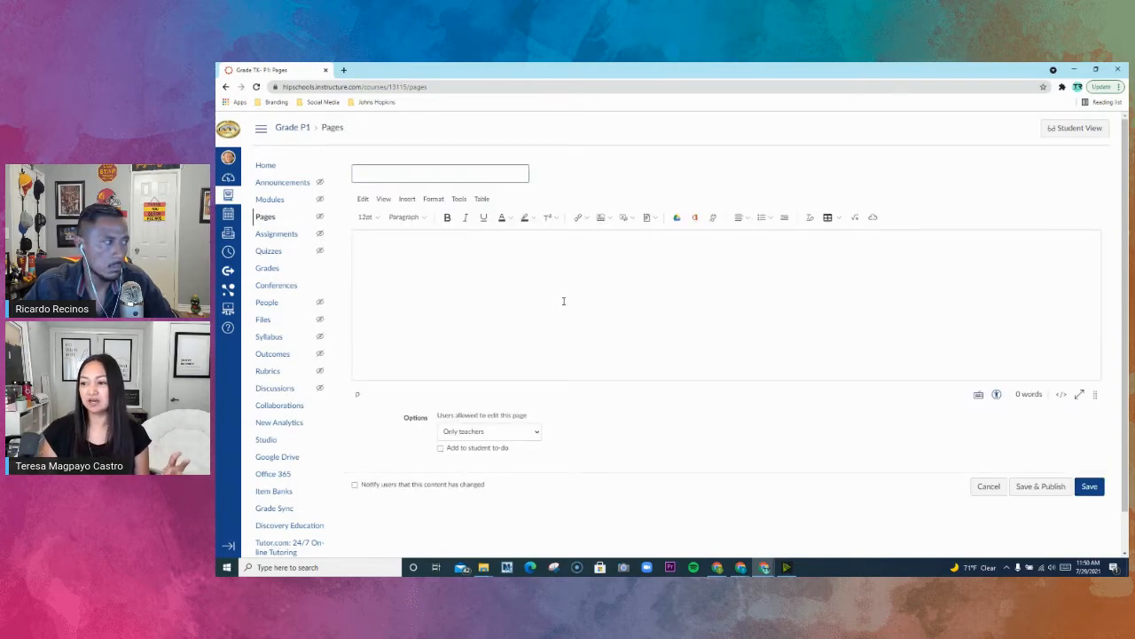
{"action": "left_click", "coordinate": [454, 173]}
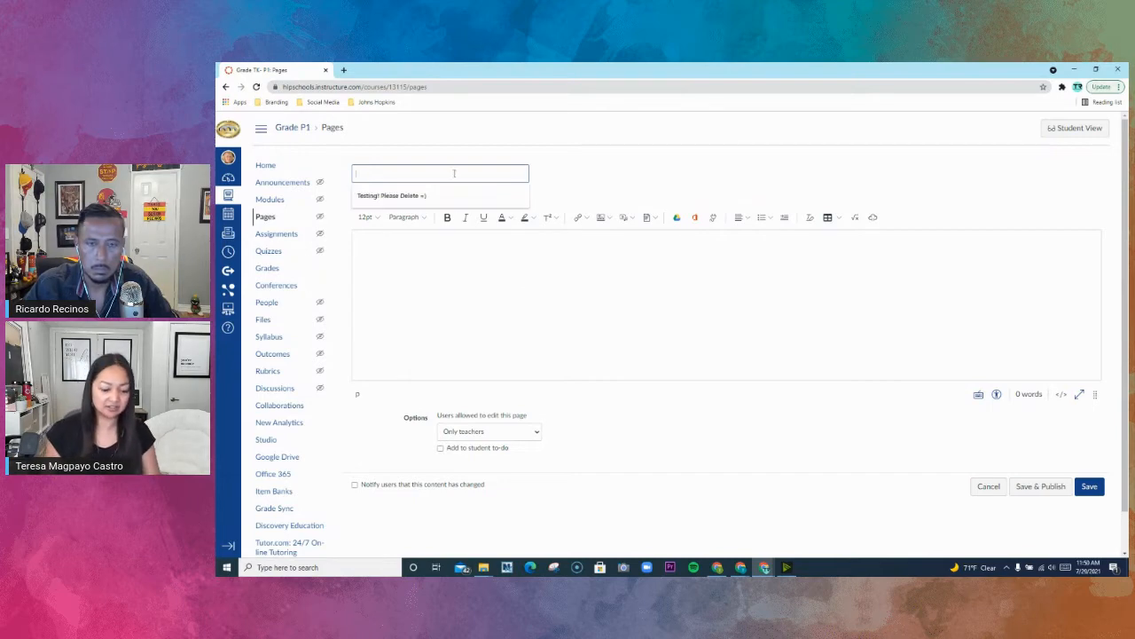
{"action": "type", "text": "Home Pa"}
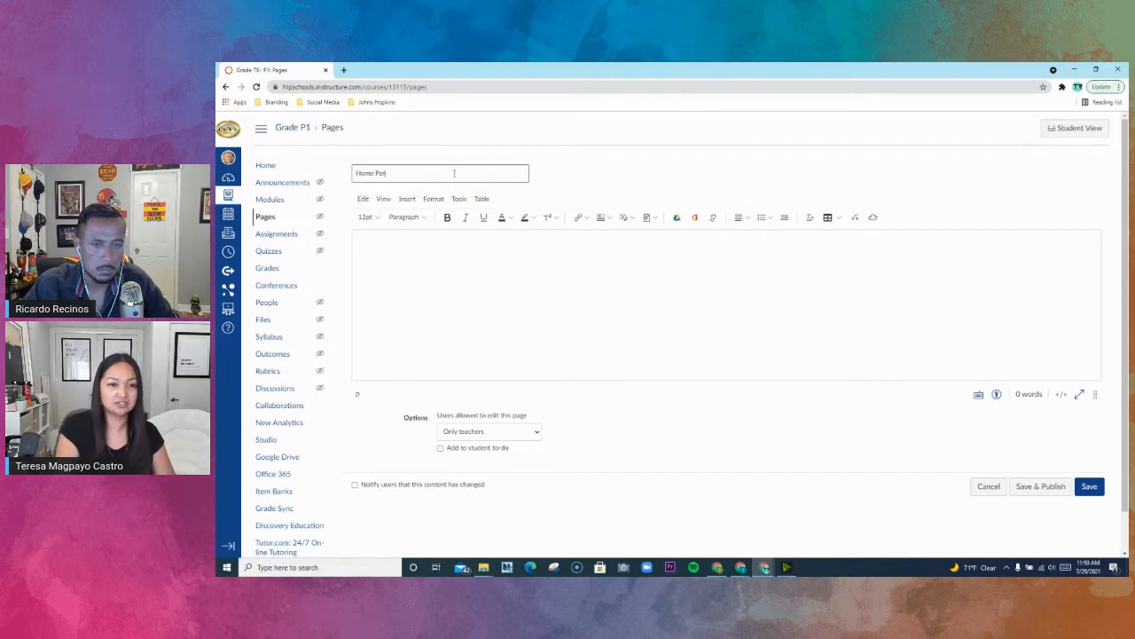
{"action": "key", "text": "BackSpace"}
{"action": "key", "text": "BackSpace"}
{"action": "key", "text": "BackSpace"}
{"action": "type", "text": "page"}
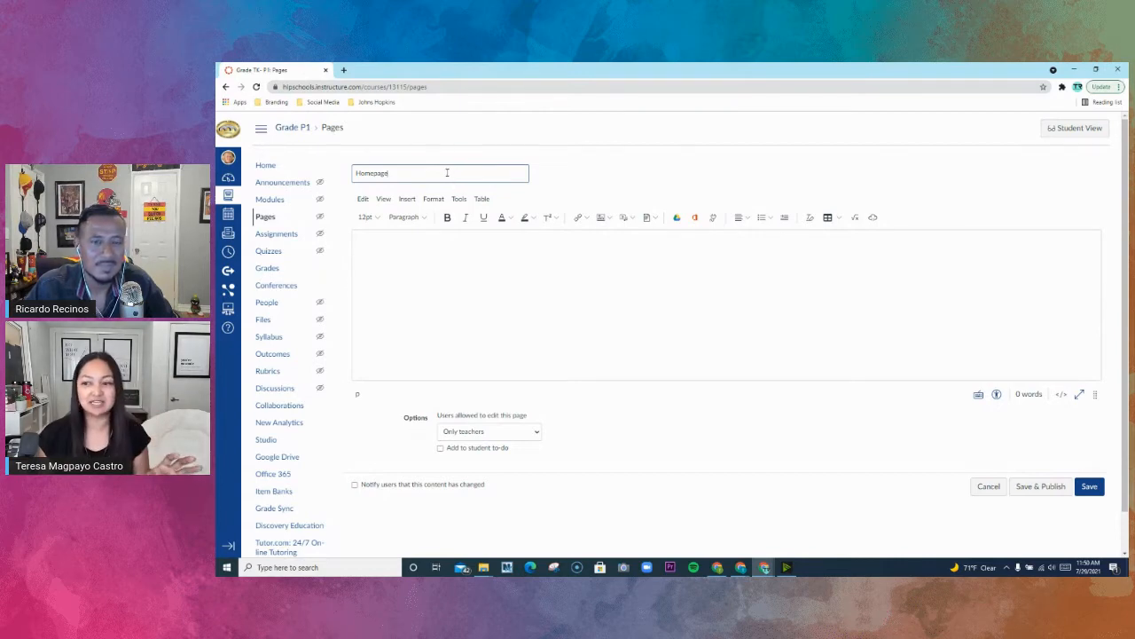
- Try embedding the Google Slides classroom presentation in the page body from its iframe code, and remove it again
{"action": "left_click", "coordinate": [455, 243]}
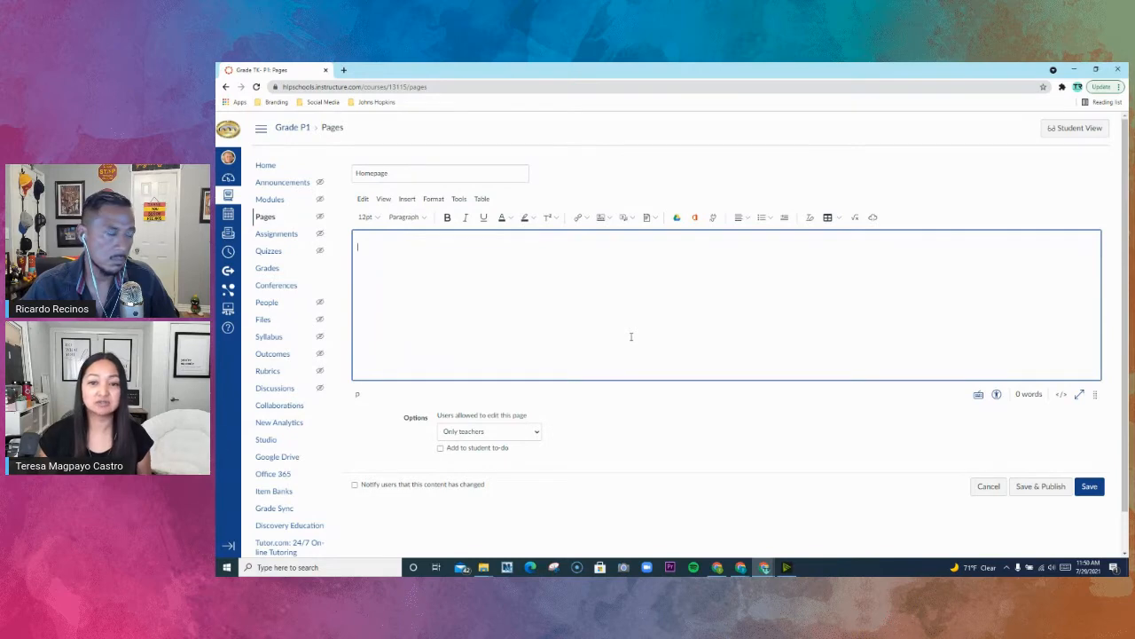
{"action": "left_click", "coordinate": [873, 218]}
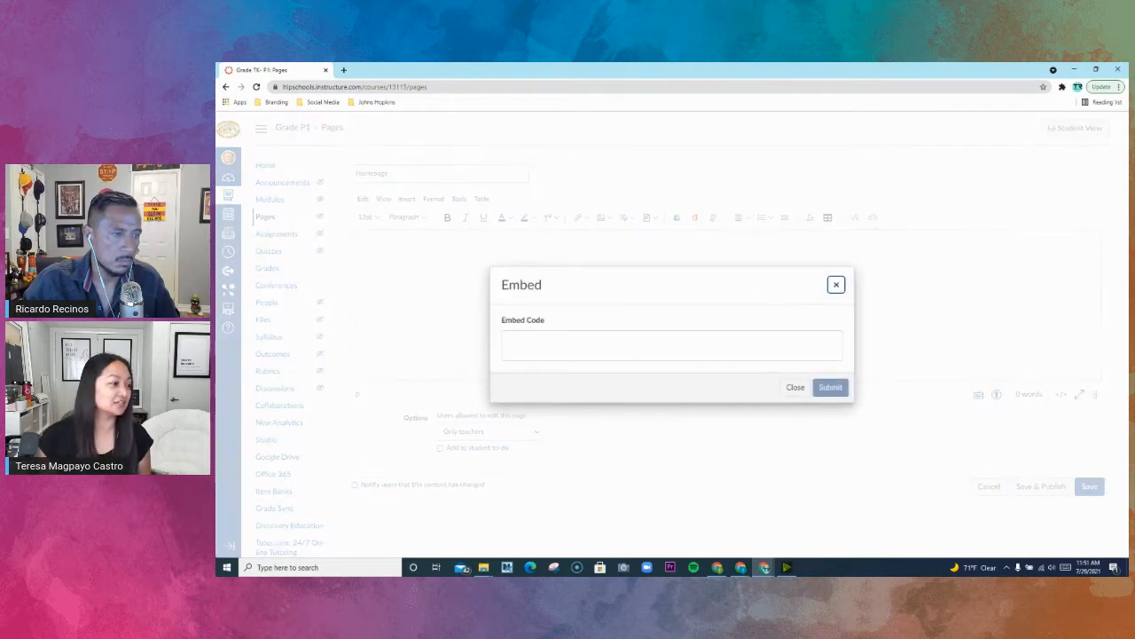
{"action": "key", "text": "alt+Tab"}
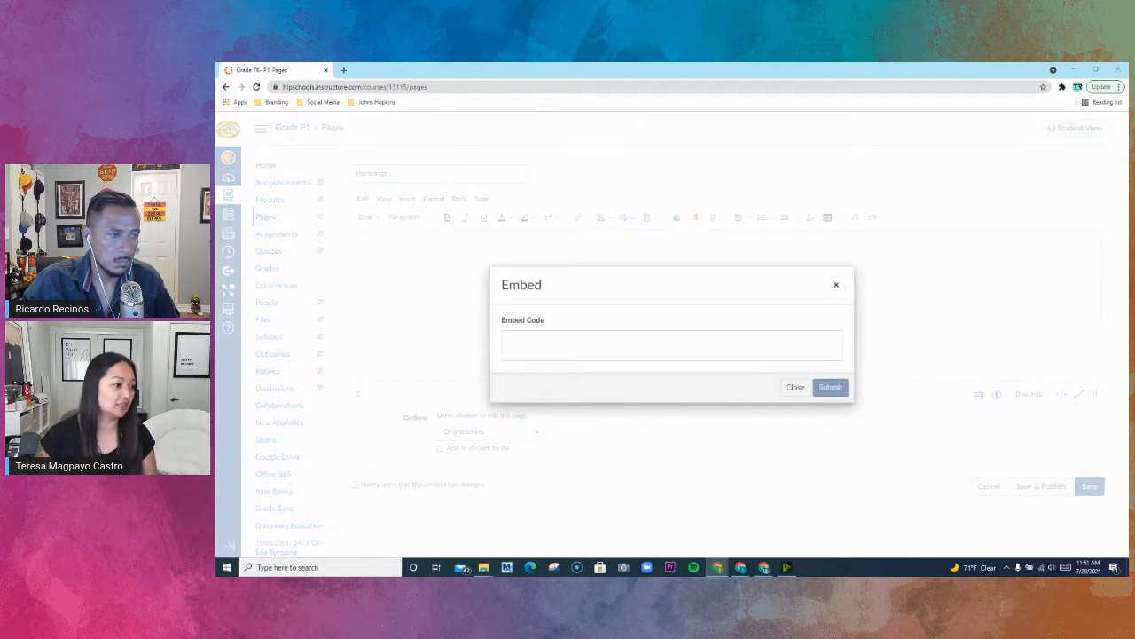
{"action": "left_click", "coordinate": [541, 342]}
{"action": "type", "text": "<iframe src=\"https://docs.google.com/presentation/d/e/2PACX-1vSsKUO1C6X2e9tsBXEU4BxqFtpMQdl3MvIqRC4aFt7I1X1H0yUFHToZqWLn4Rk2bvnt3bmjm-93J_v3/embed?start=false&loop=false&delayms=3000\" frameborder=\"0\" width=\"960\" height=\"569\" allowfullscreen=\"true\" mozallowfullscreen=\"true\" webkitallowfullscreen=\"true\"></iframe>"}
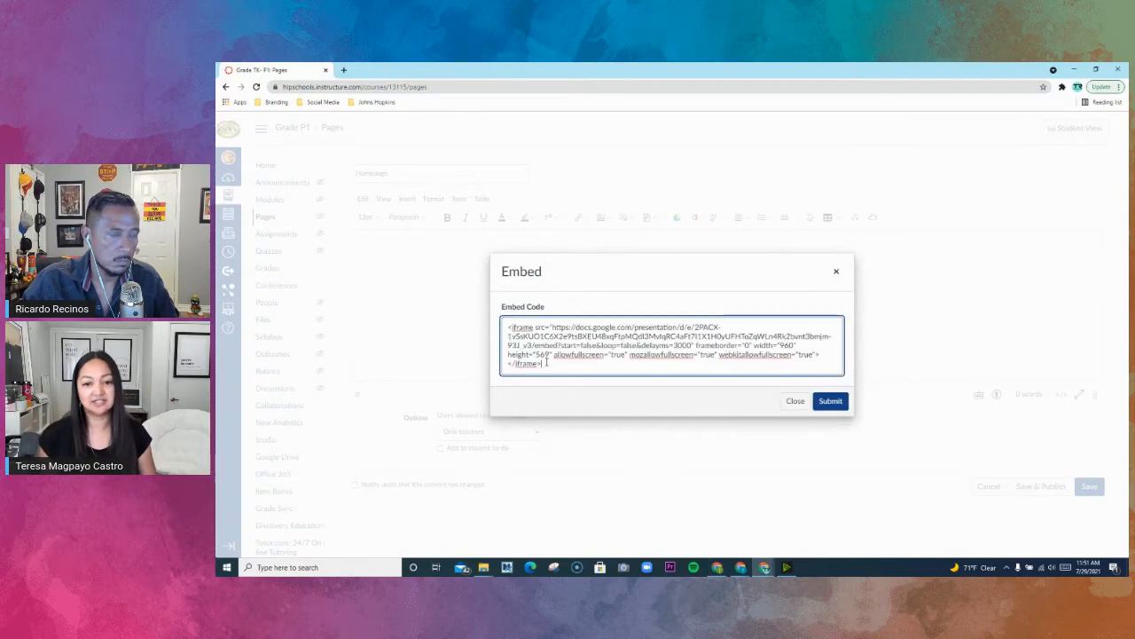
{"action": "left_click", "coordinate": [828, 401]}
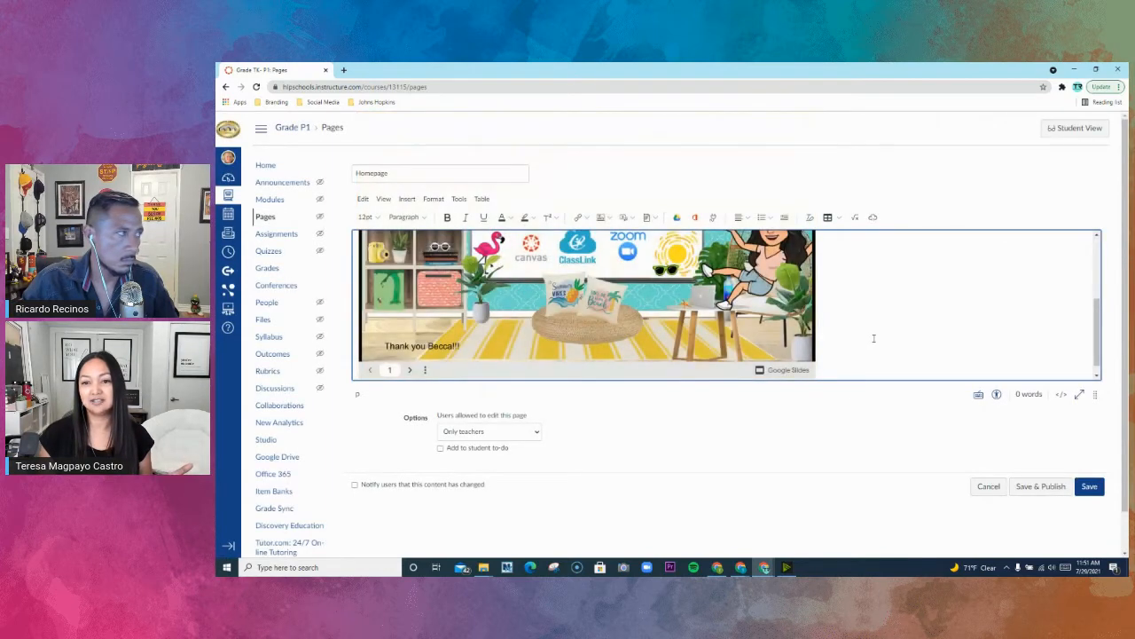
{"action": "scroll", "coordinate": [869, 337], "scroll_direction": "up", "scroll_amount": 1}
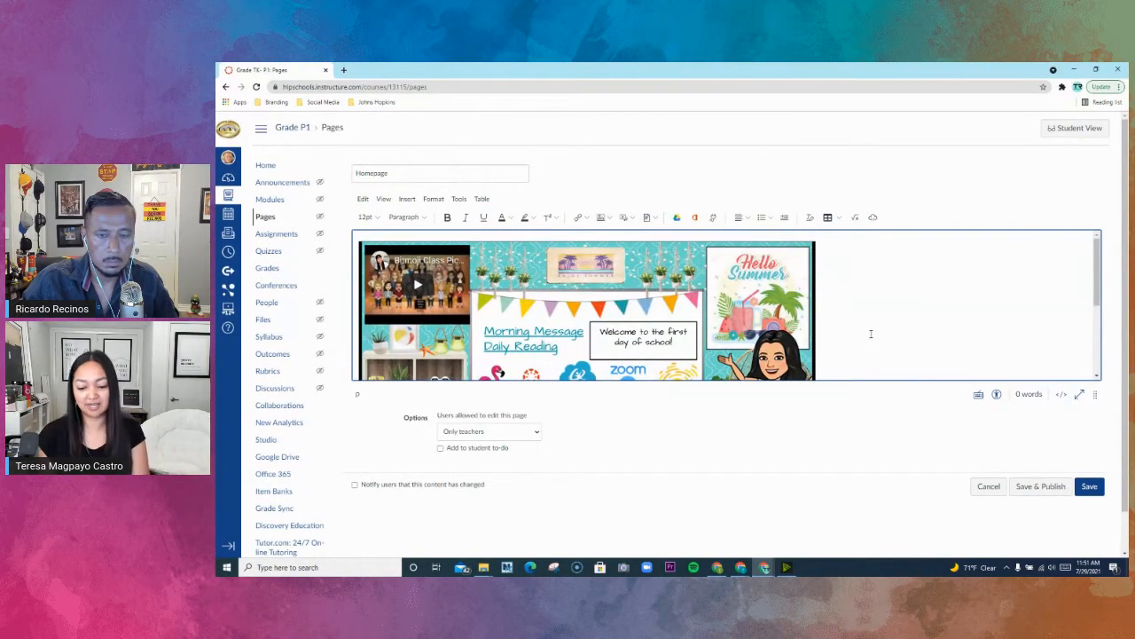
{"action": "scroll", "coordinate": [871, 333], "scroll_direction": "down", "scroll_amount": 2}
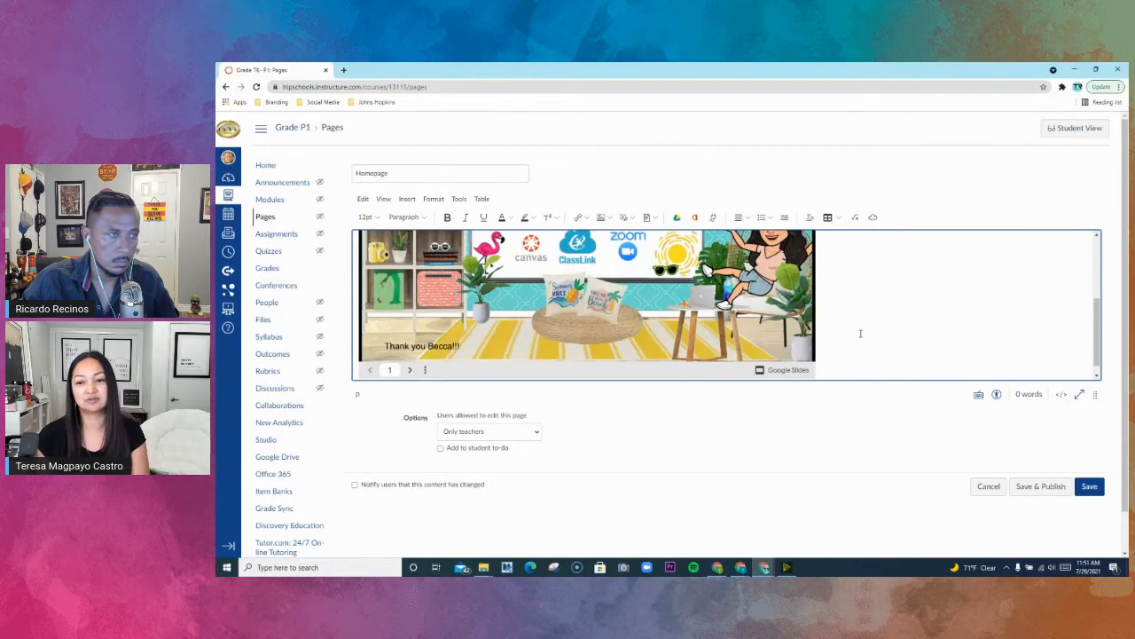
{"action": "key", "text": "BackSpace"}
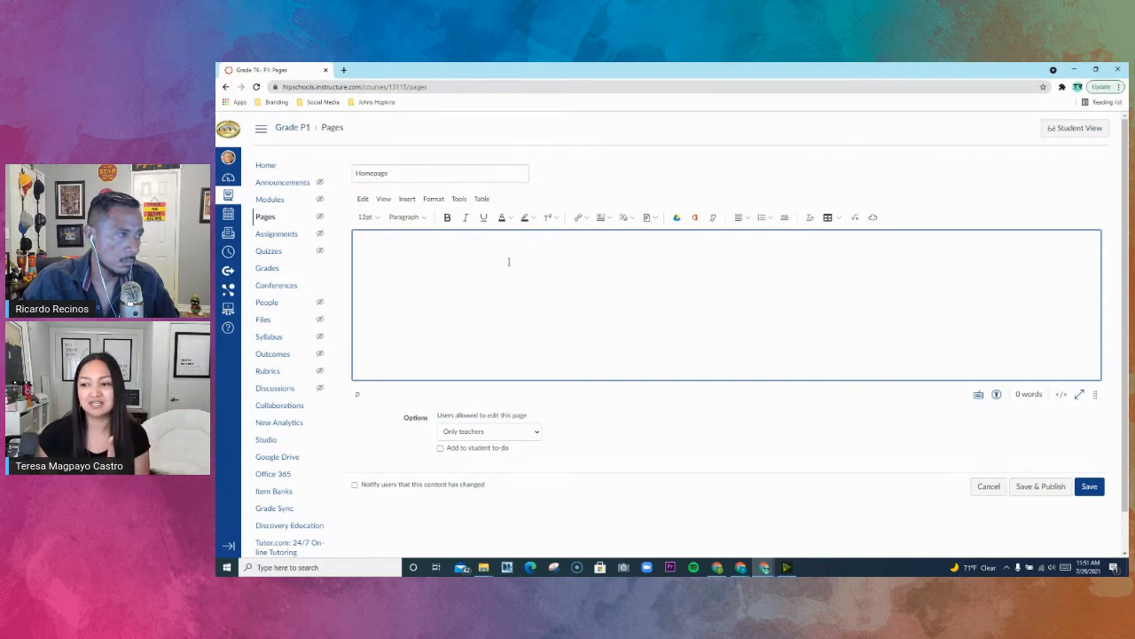
- Centre the page content and upload the Elementary Header image from the Training Pics folder with the alt text Welcome
{"action": "left_click", "coordinate": [750, 218]}
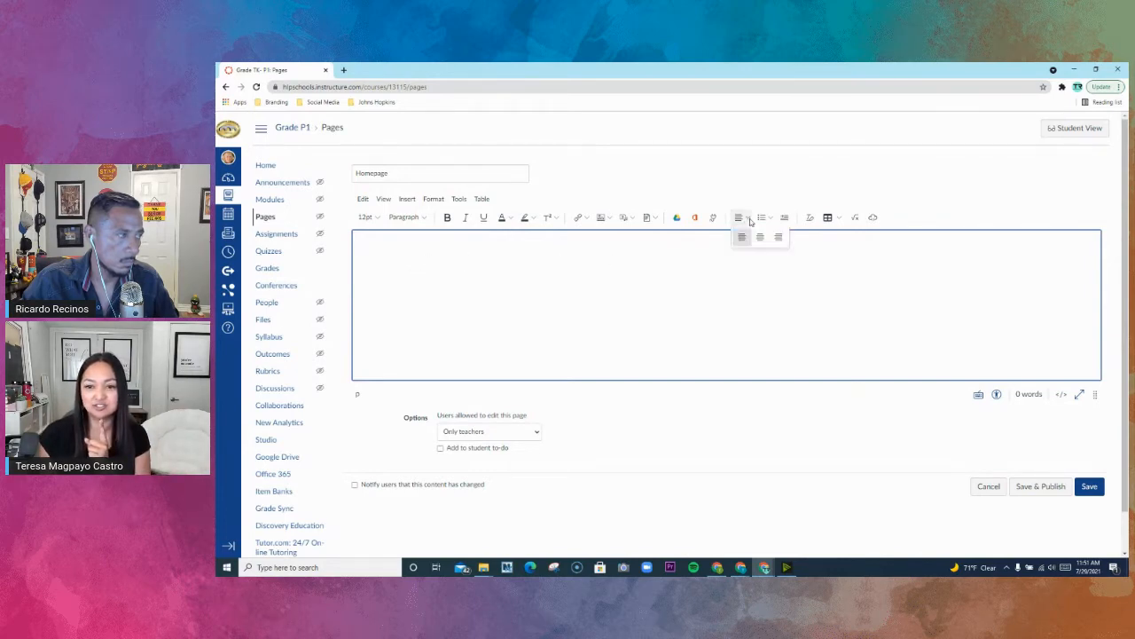
{"action": "left_click", "coordinate": [758, 239]}
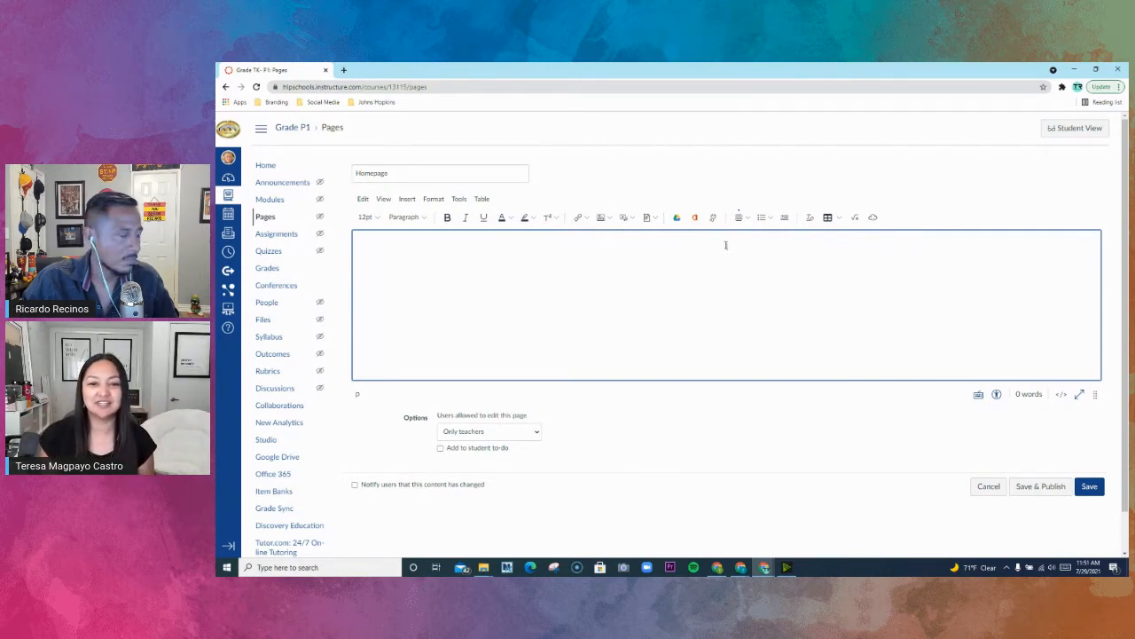
{"action": "left_click", "coordinate": [610, 219]}
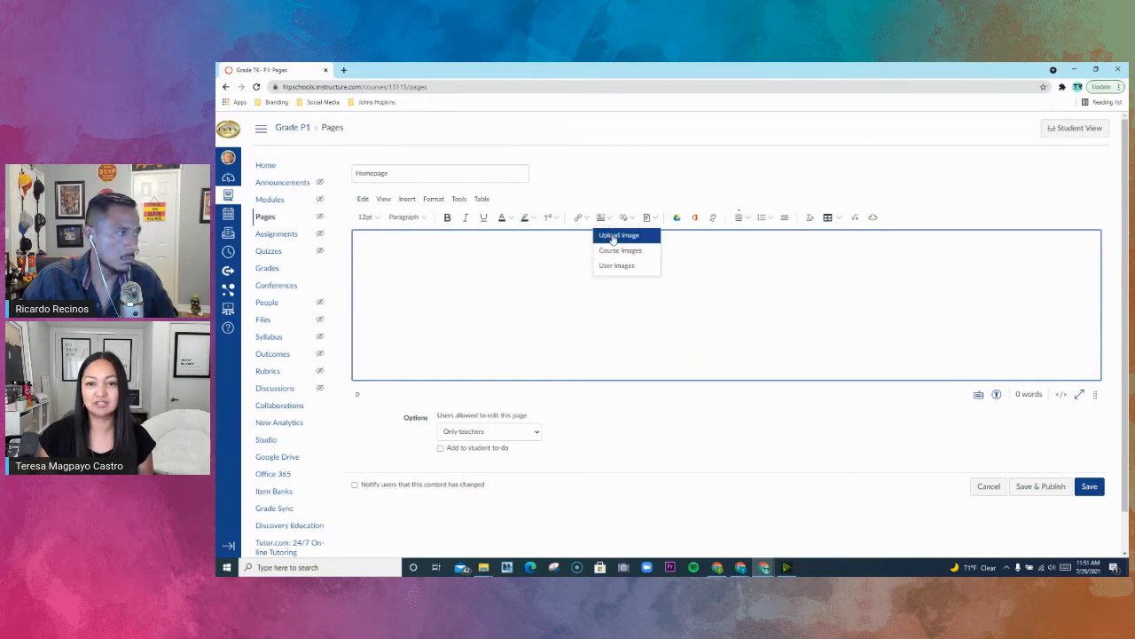
{"action": "left_click", "coordinate": [612, 236]}
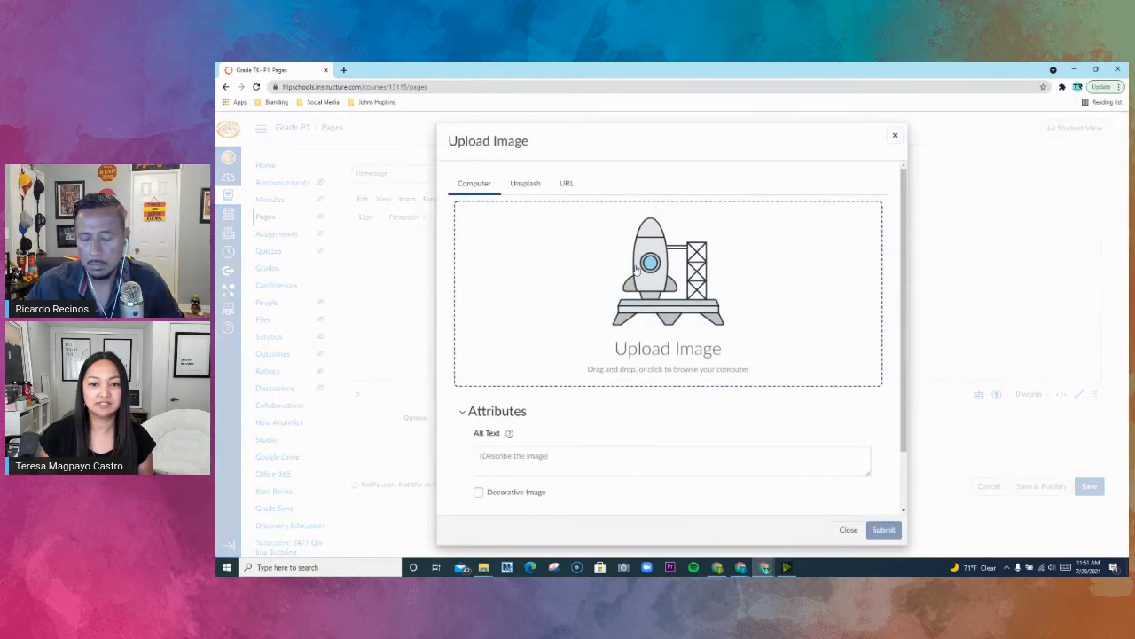
{"action": "left_click", "coordinate": [635, 268]}
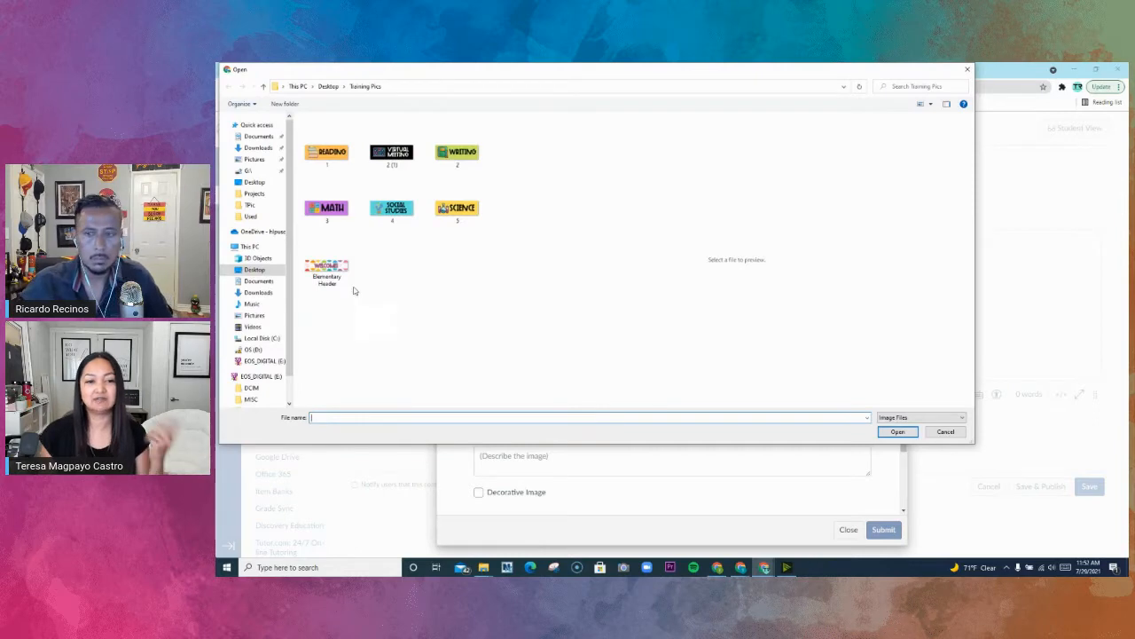
{"action": "left_click", "coordinate": [344, 271]}
{"action": "left_click", "coordinate": [898, 432]}
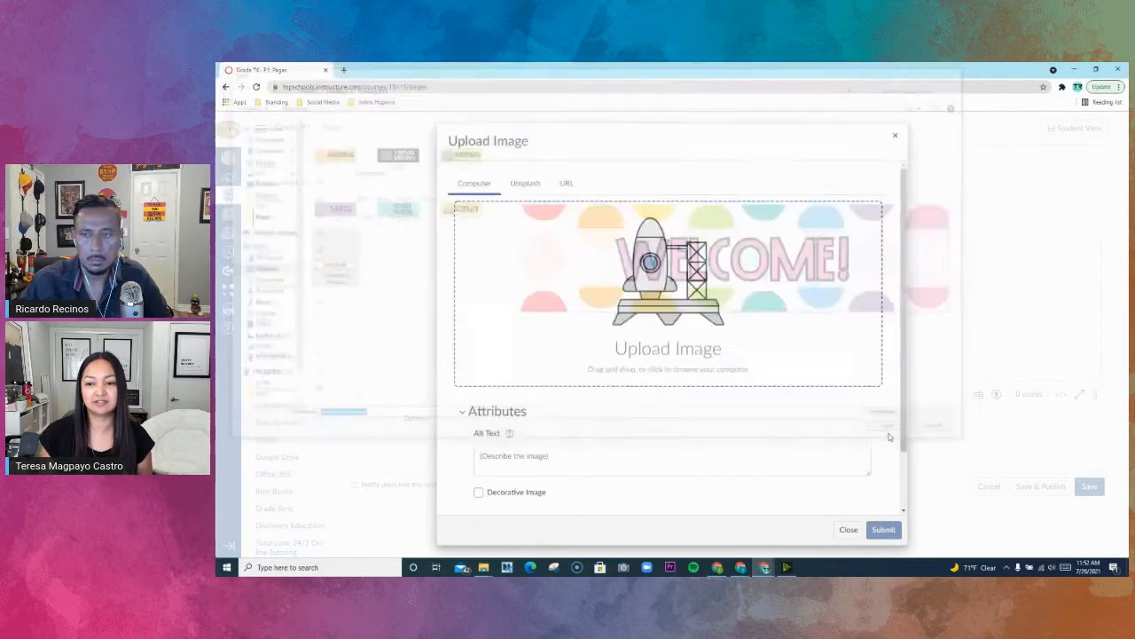
{"action": "left_click", "coordinate": [737, 461]}
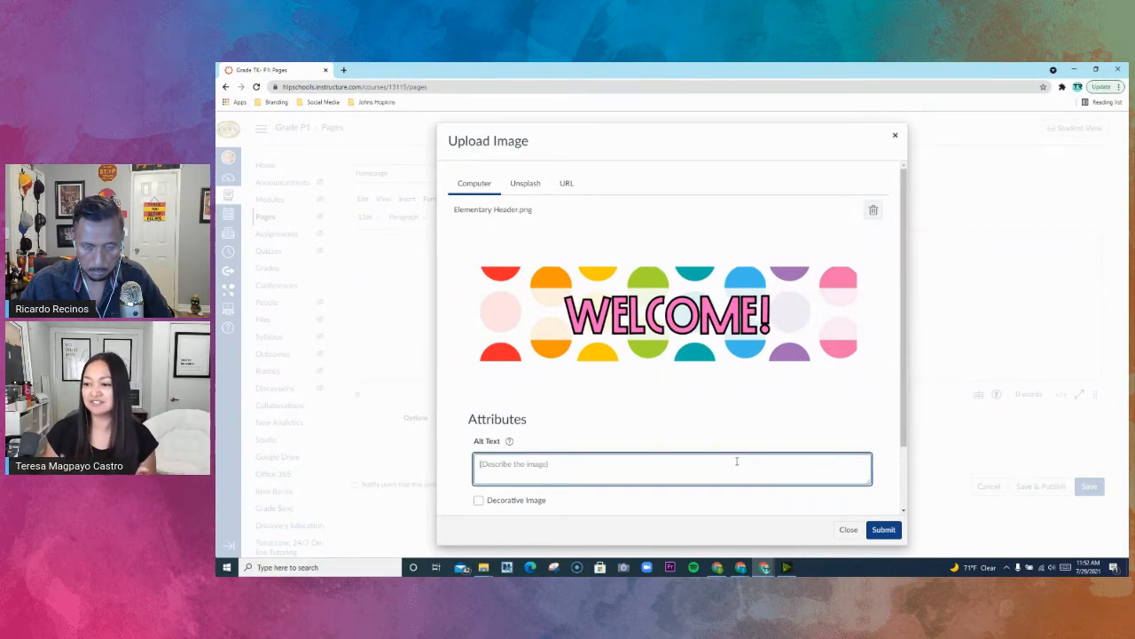
{"action": "type", "text": "Welcome"}
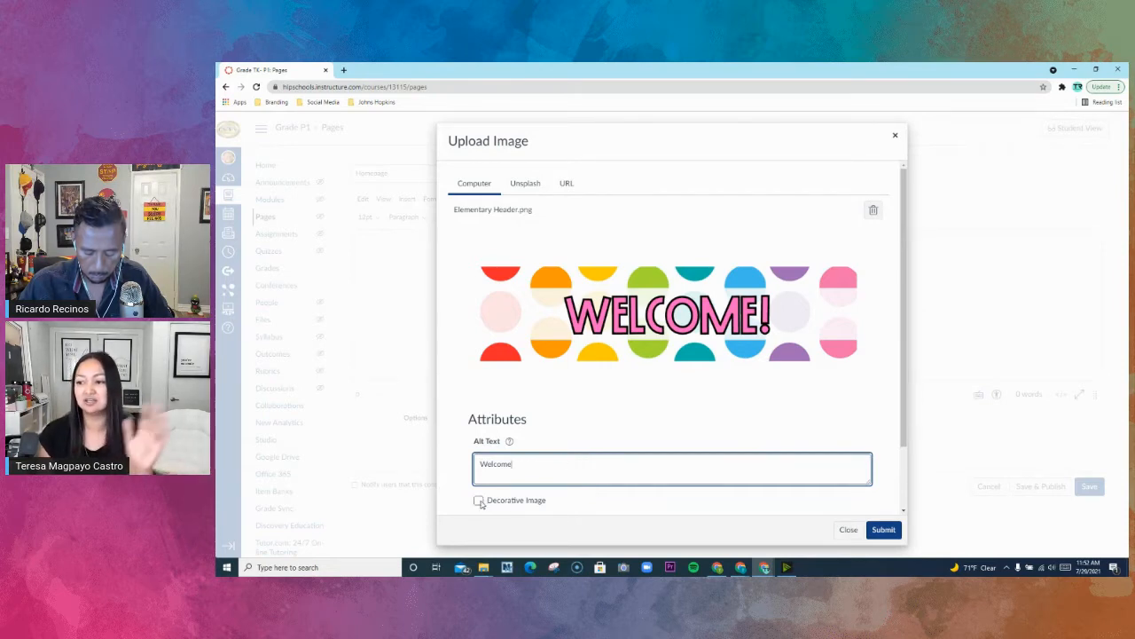
{"action": "left_click", "coordinate": [882, 531]}
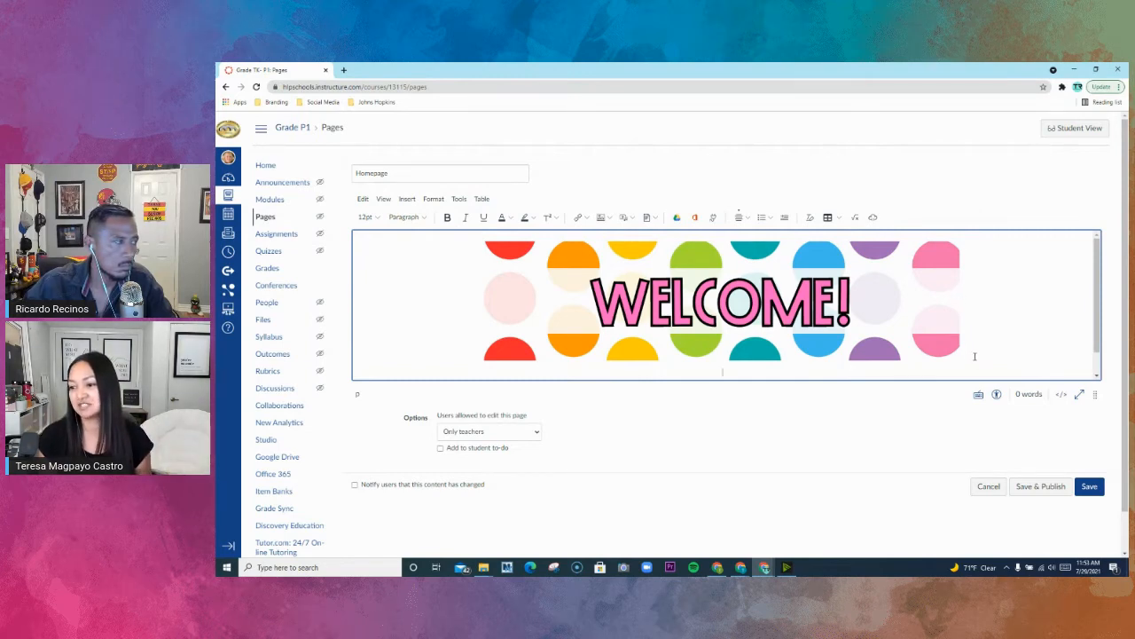
- Insert a table with three columns and two rows below the Welcome banner
{"action": "left_click", "coordinate": [482, 199]}
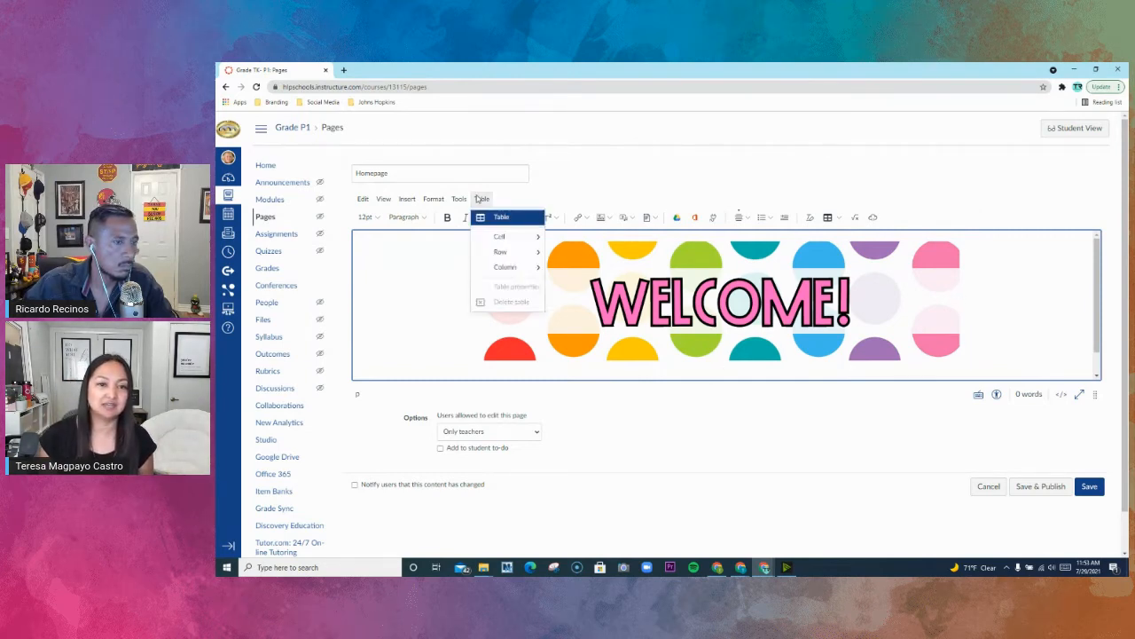
{"action": "mouse_move", "coordinate": [488, 221]}
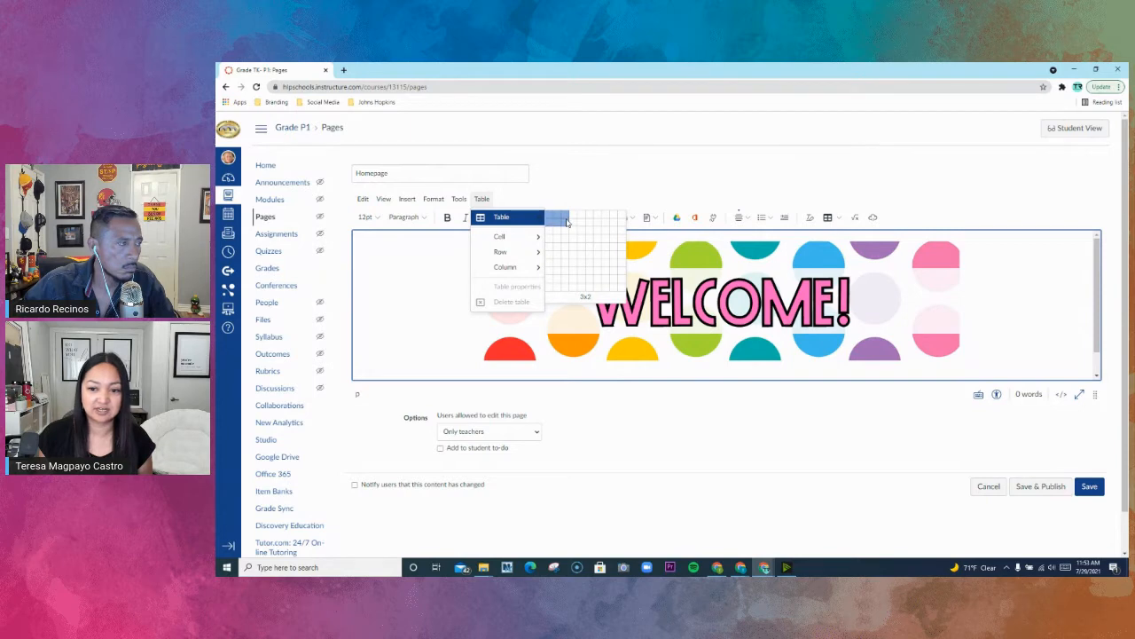
{"action": "left_click", "coordinate": [567, 222]}
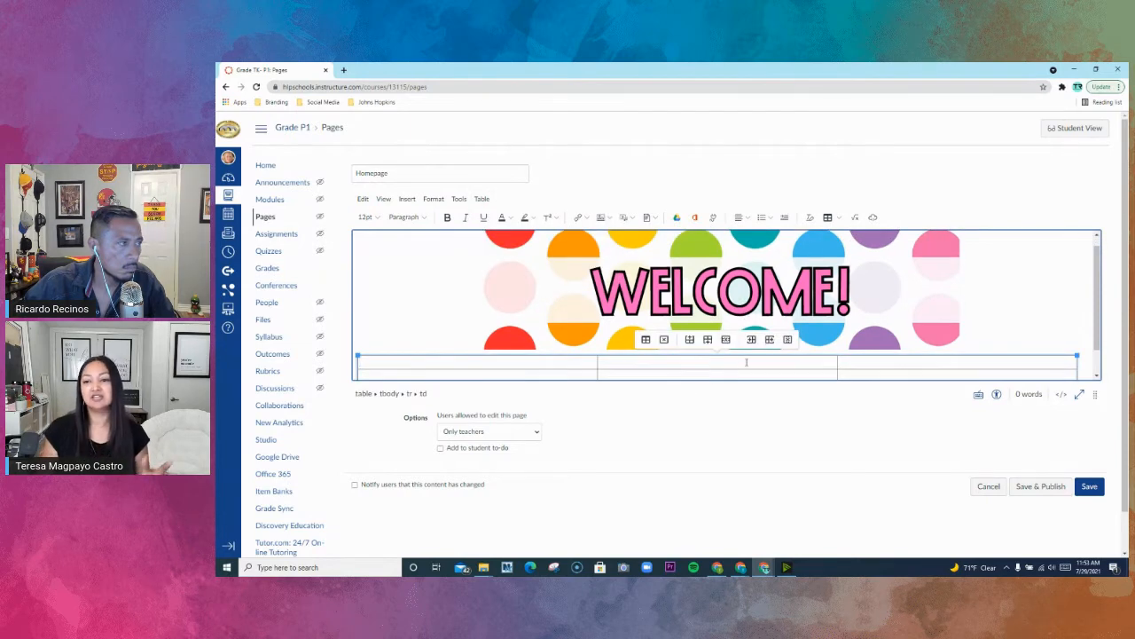
{"action": "scroll", "coordinate": [769, 361], "scroll_direction": "down", "scroll_amount": 1}
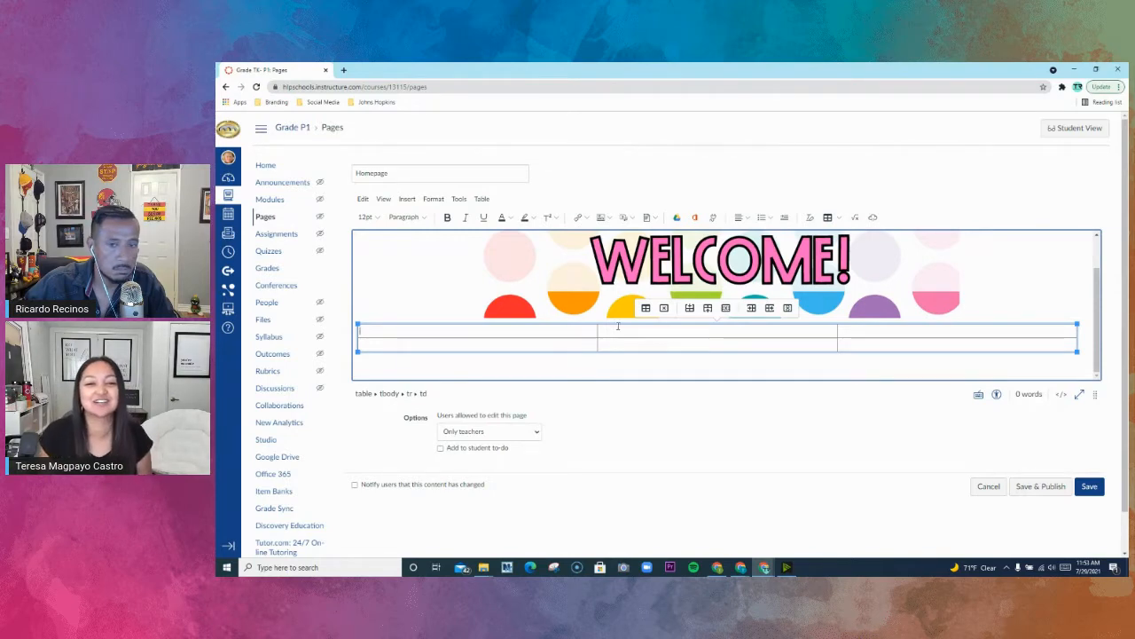
{"action": "left_click_drag", "start_coordinate": [582, 330], "coordinate": [854, 346]}
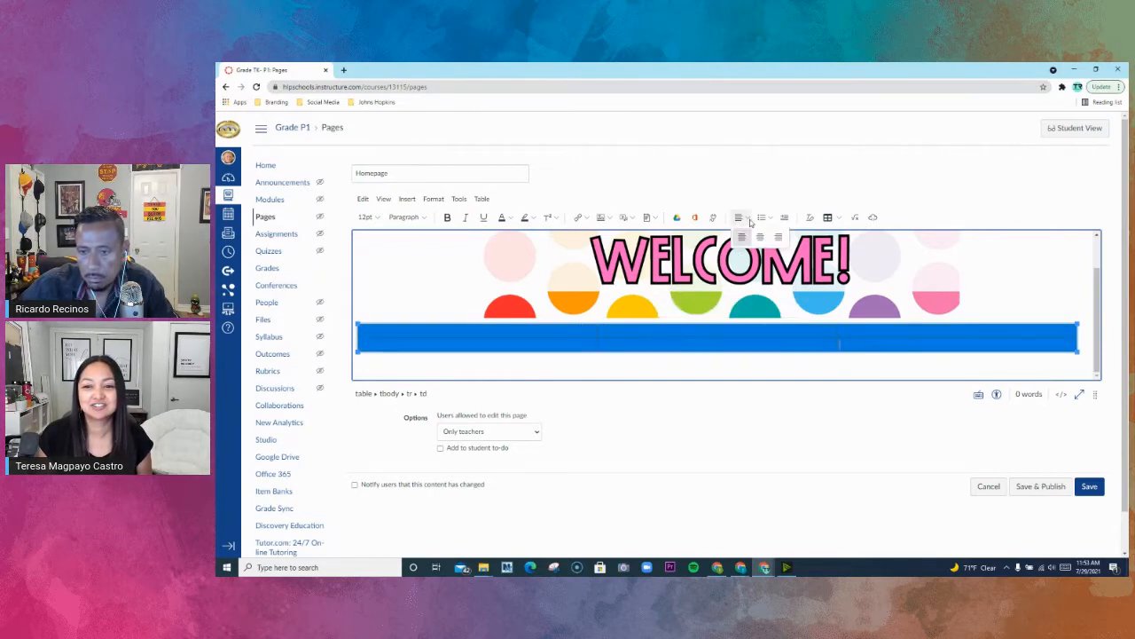
- Upload the Reading button image 1.png into the table's first cell with the alt text Reading
{"action": "left_click", "coordinate": [495, 331]}
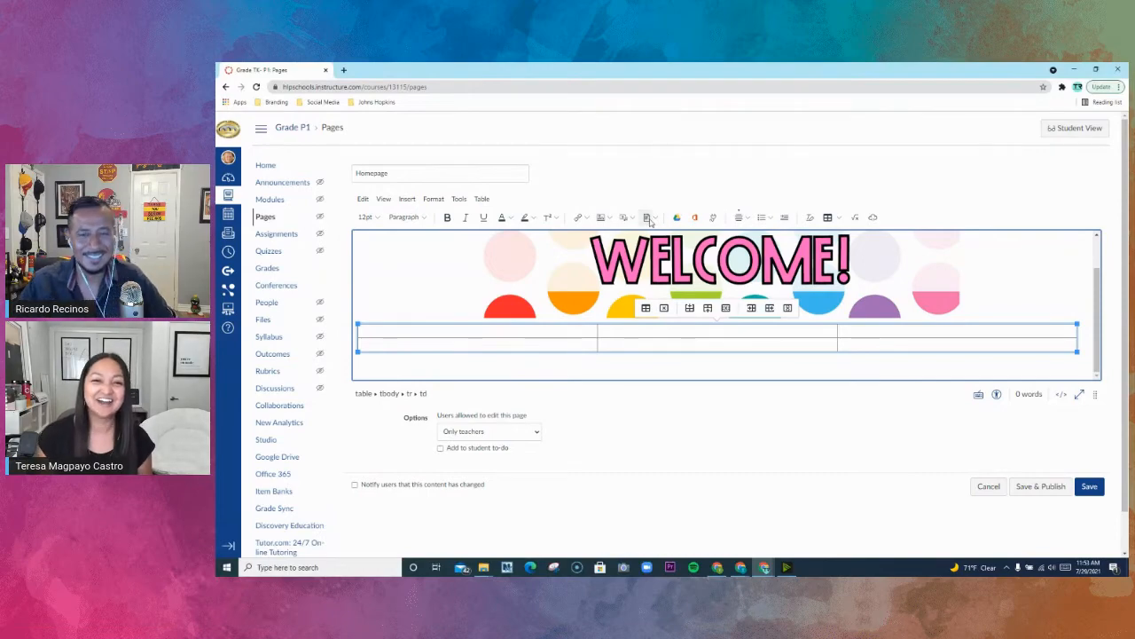
{"action": "left_click", "coordinate": [602, 217]}
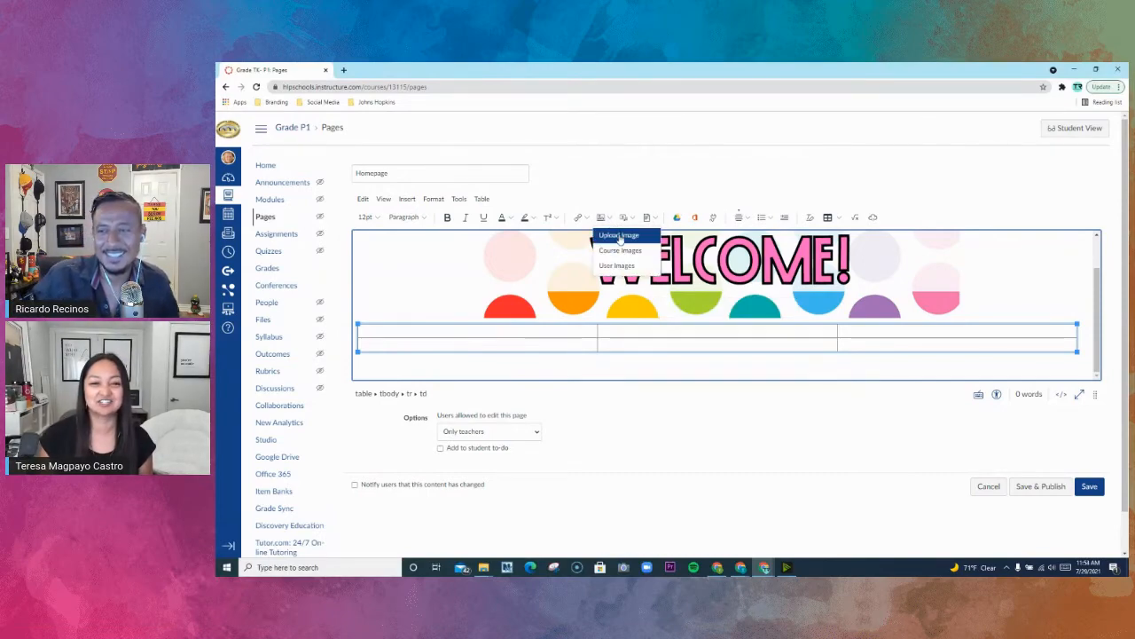
{"action": "left_click", "coordinate": [619, 236]}
{"action": "left_click", "coordinate": [654, 287]}
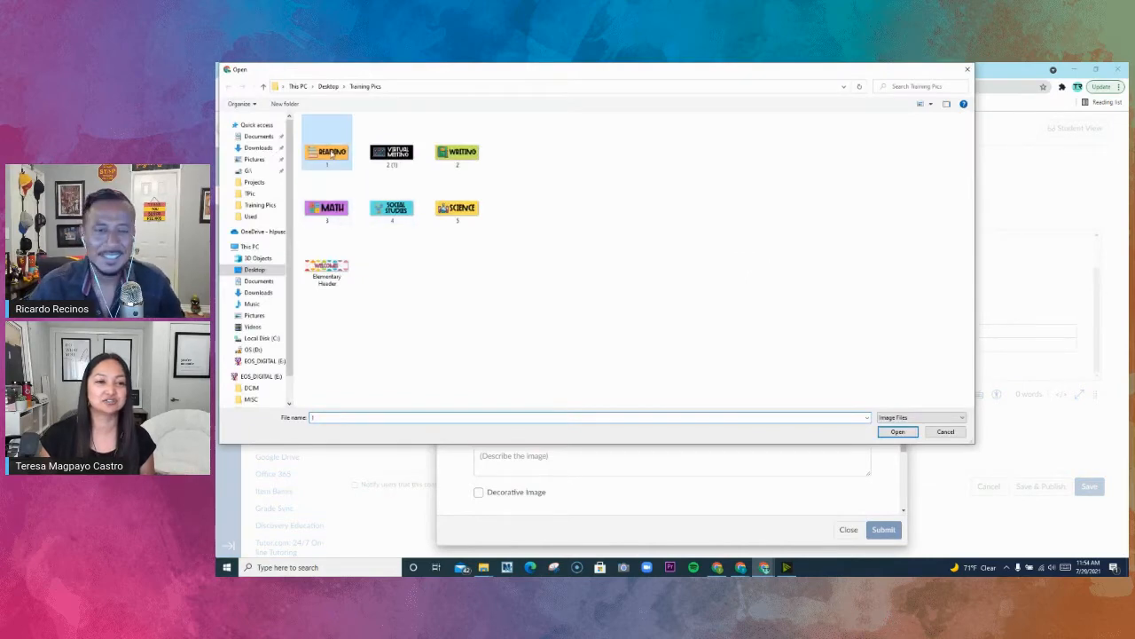
{"action": "left_click", "coordinate": [881, 432]}
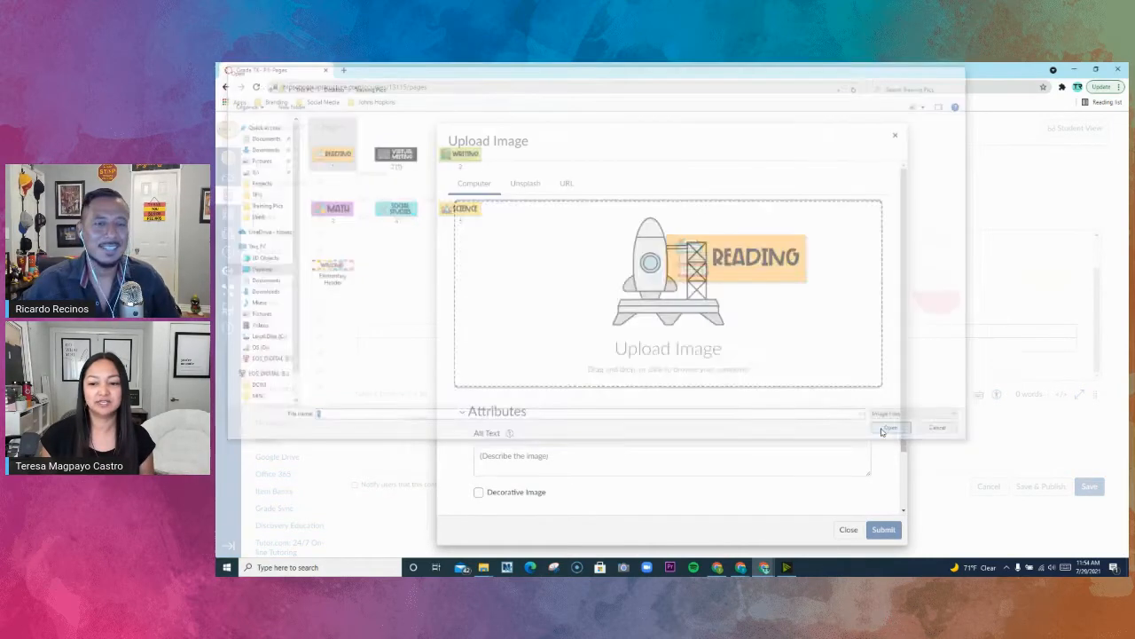
{"action": "left_click", "coordinate": [618, 468]}
{"action": "type", "text": "Reading"}
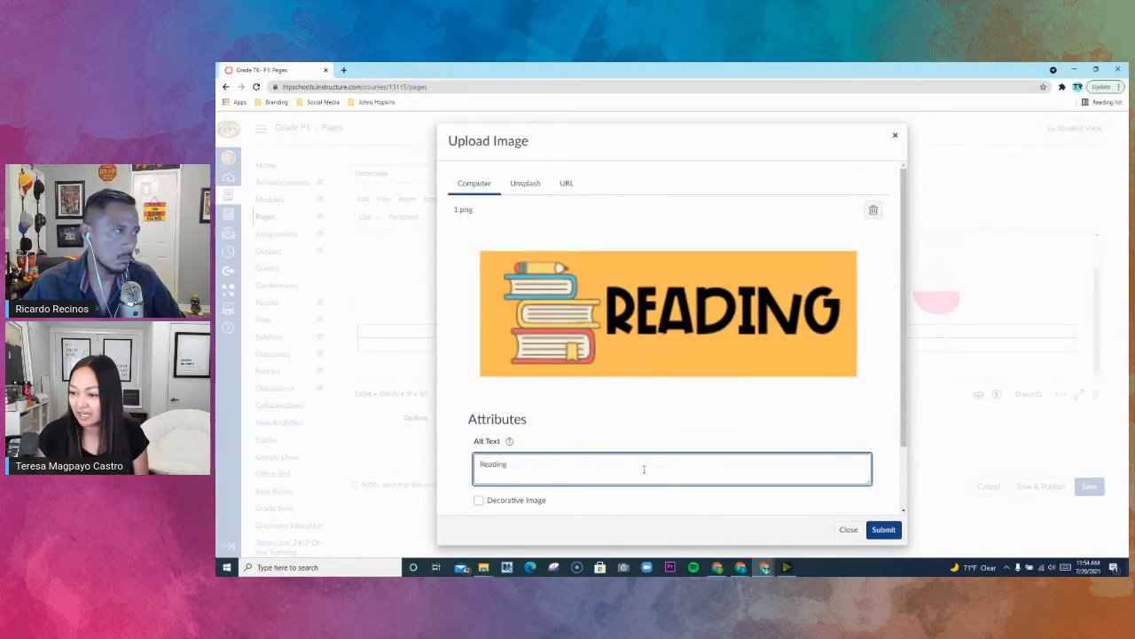
{"action": "left_click", "coordinate": [883, 529]}
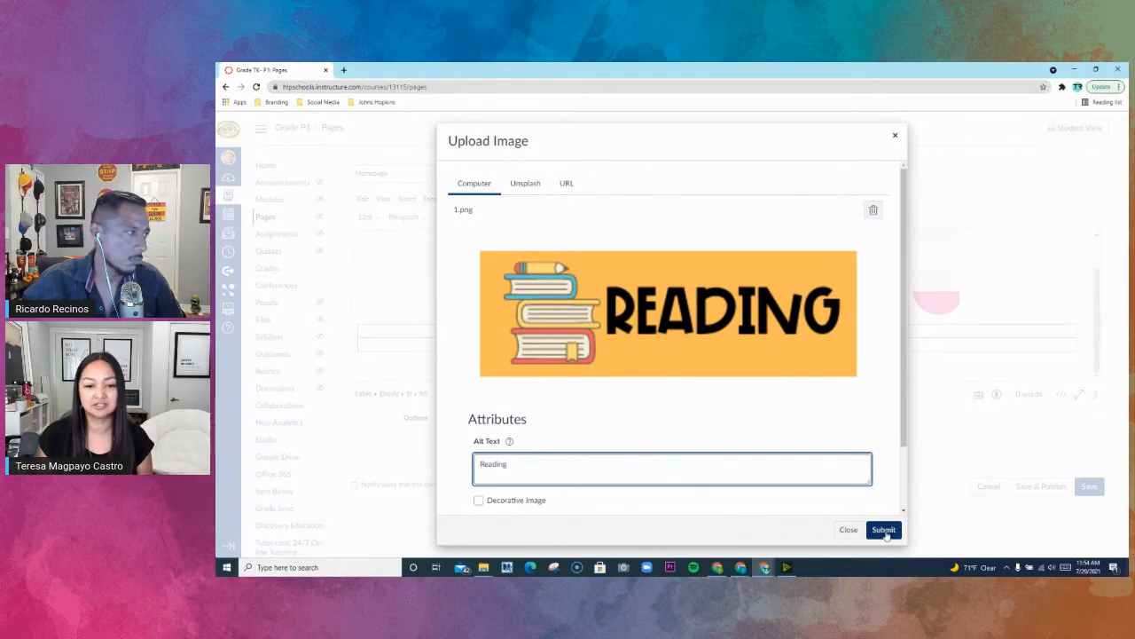
- Upload the Writing button image 2 from the Training Pics folder into the table's second cell with the alt text Writing
{"action": "left_click", "coordinate": [729, 351]}
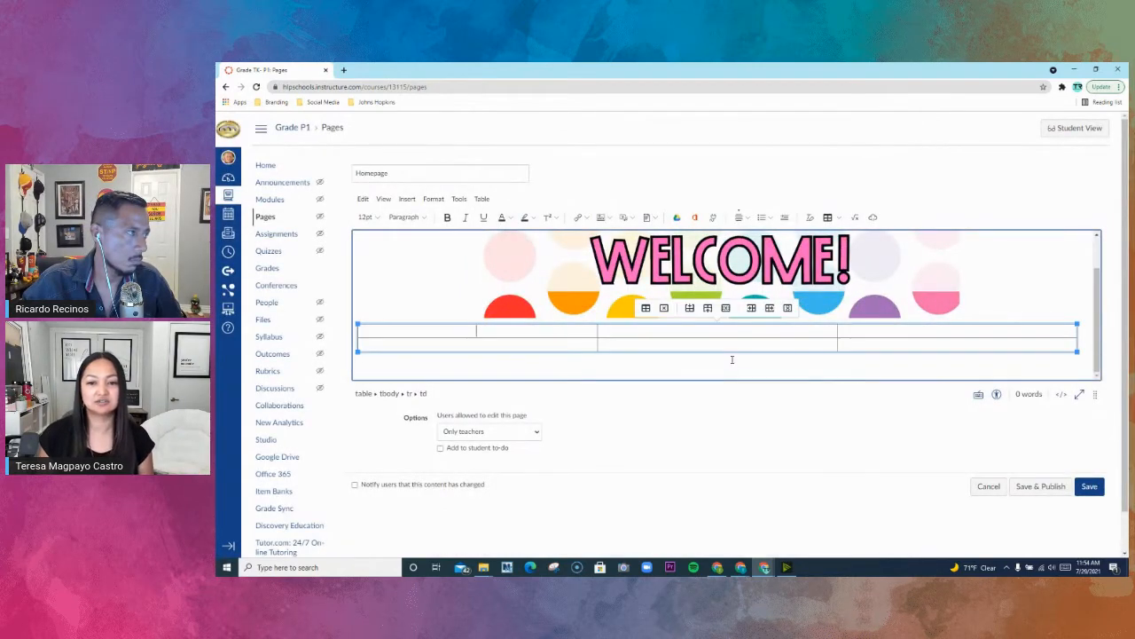
{"action": "left_click", "coordinate": [609, 218]}
{"action": "left_click", "coordinate": [618, 236]}
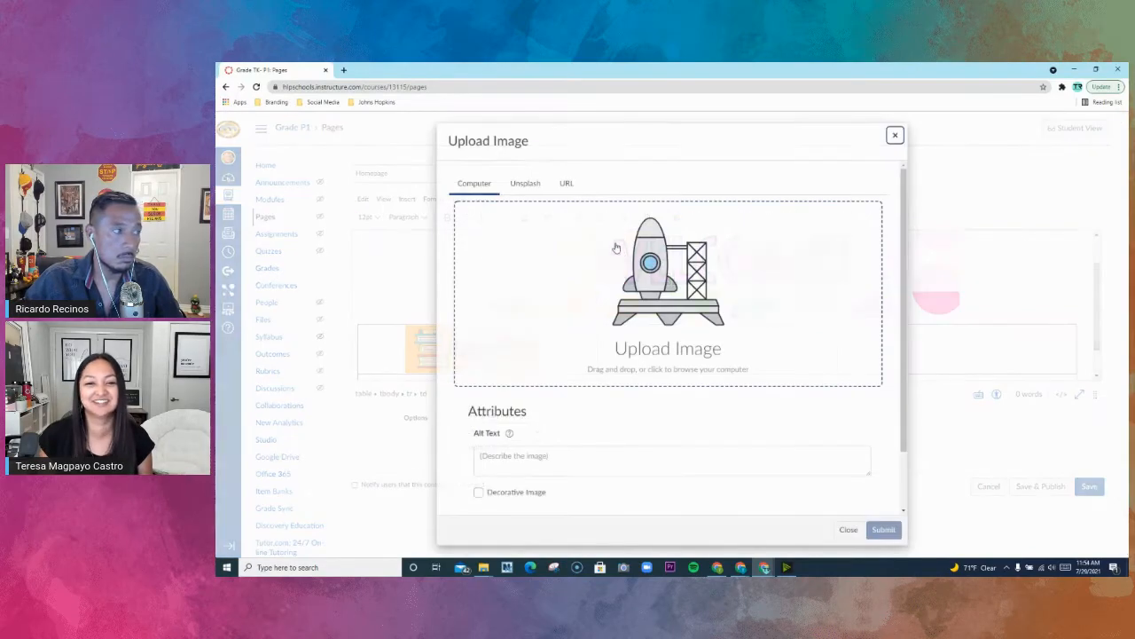
{"action": "left_click", "coordinate": [636, 290]}
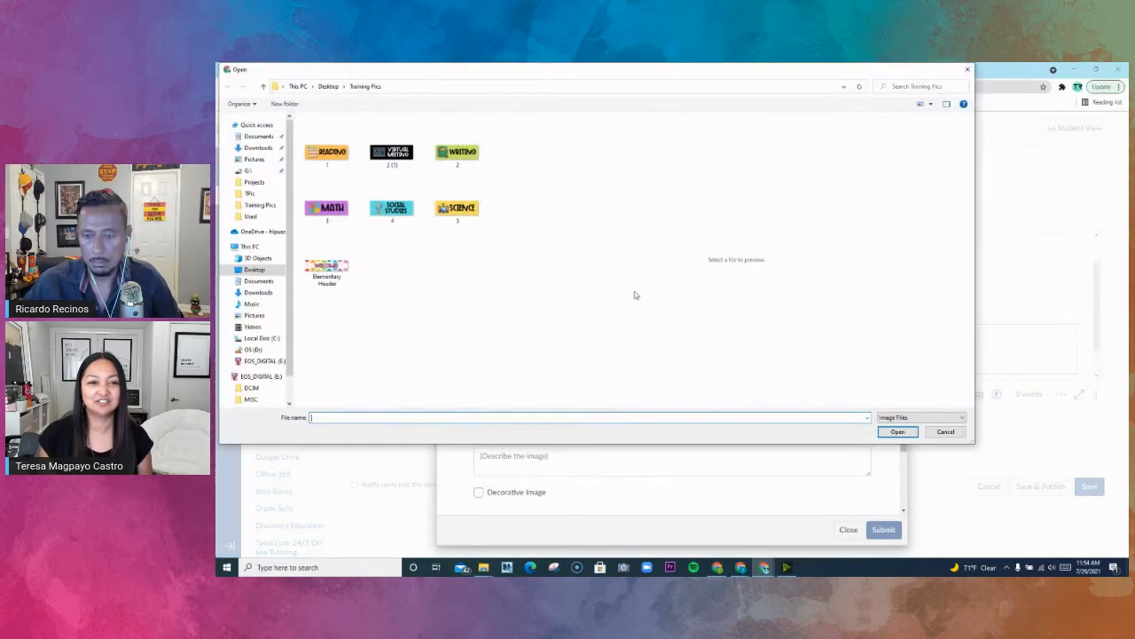
{"action": "left_click", "coordinate": [454, 165]}
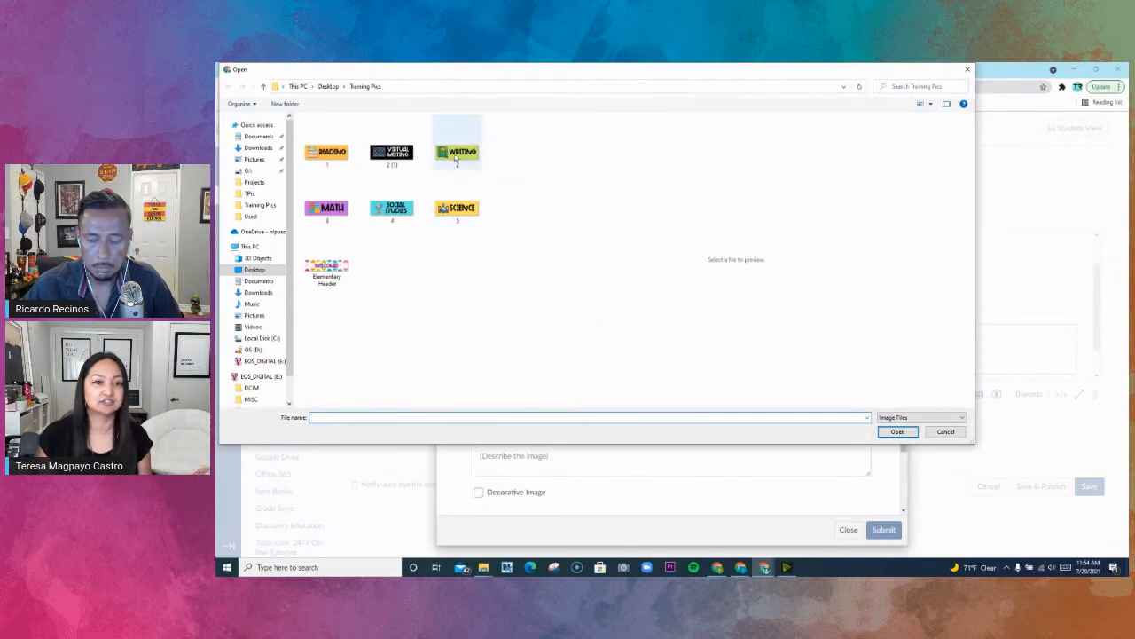
{"action": "left_click", "coordinate": [897, 431]}
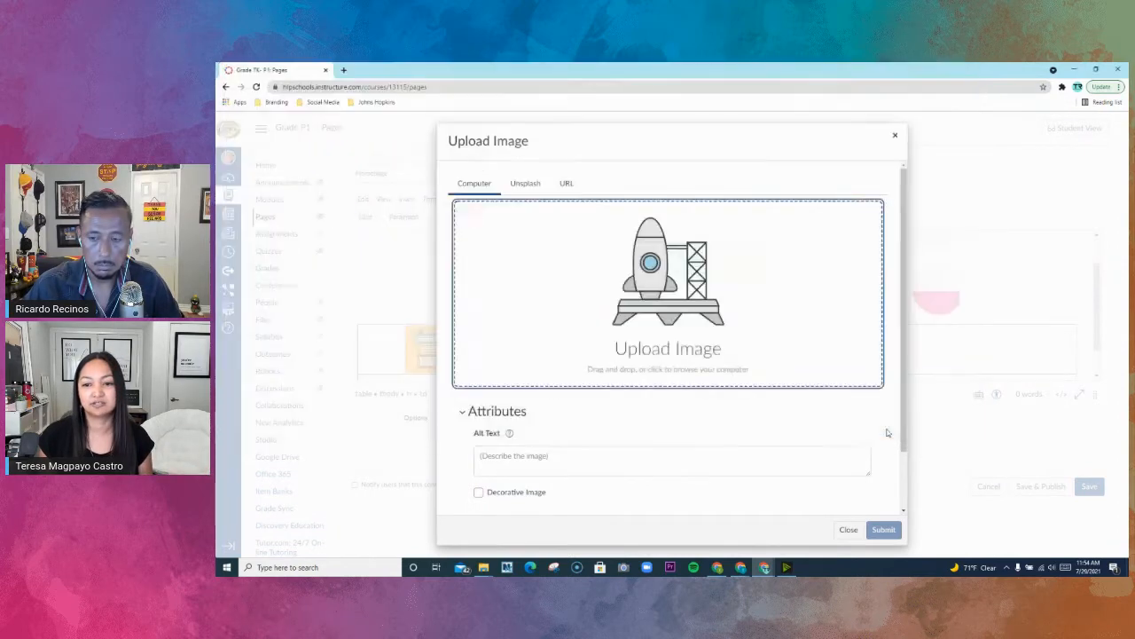
{"action": "left_click", "coordinate": [736, 469]}
{"action": "type", "text": "Writing"}
{"action": "left_click", "coordinate": [882, 530]}
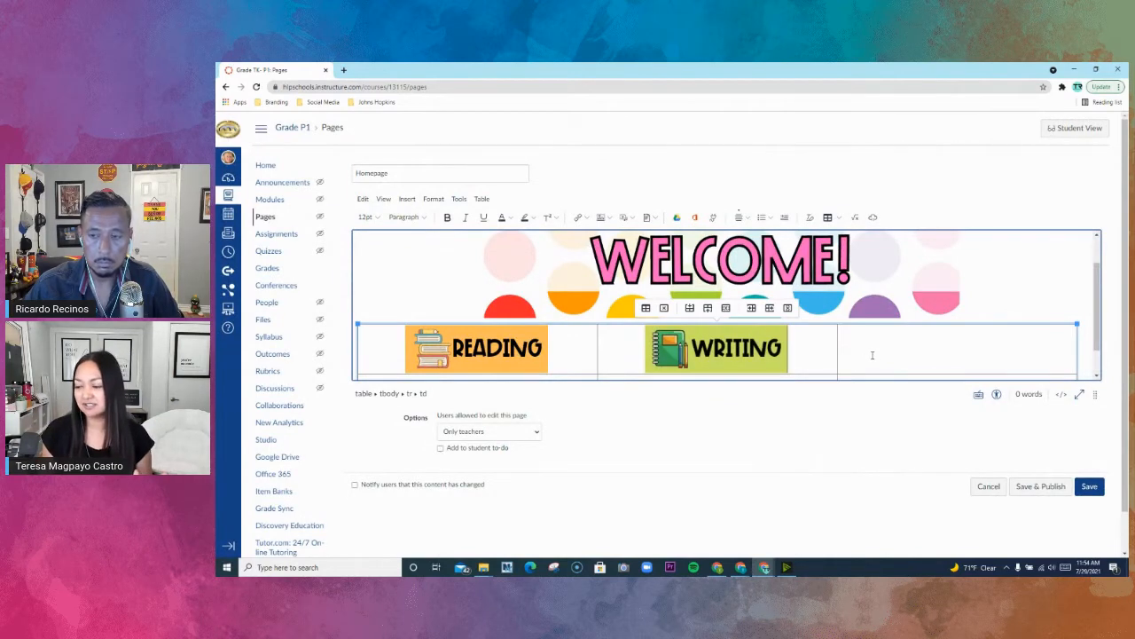
- Link the Reading button image to the course's Reading module
{"action": "scroll", "coordinate": [872, 355], "scroll_direction": "down", "scroll_amount": 1}
{"action": "scroll", "coordinate": [872, 356], "scroll_direction": "up", "scroll_amount": 1}
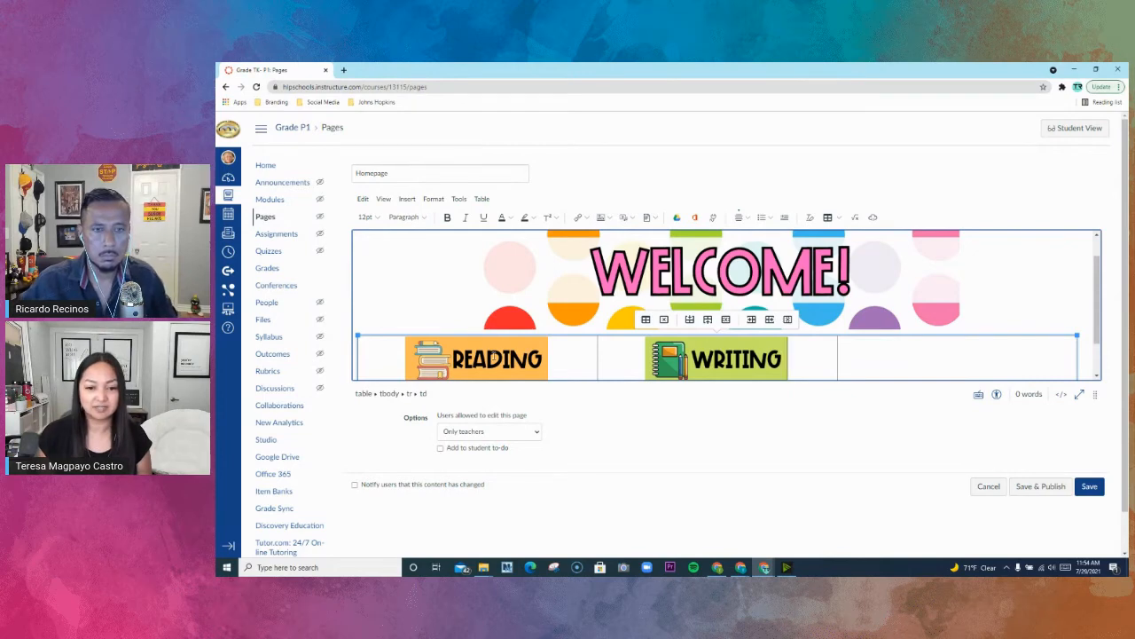
{"action": "left_click", "coordinate": [496, 356]}
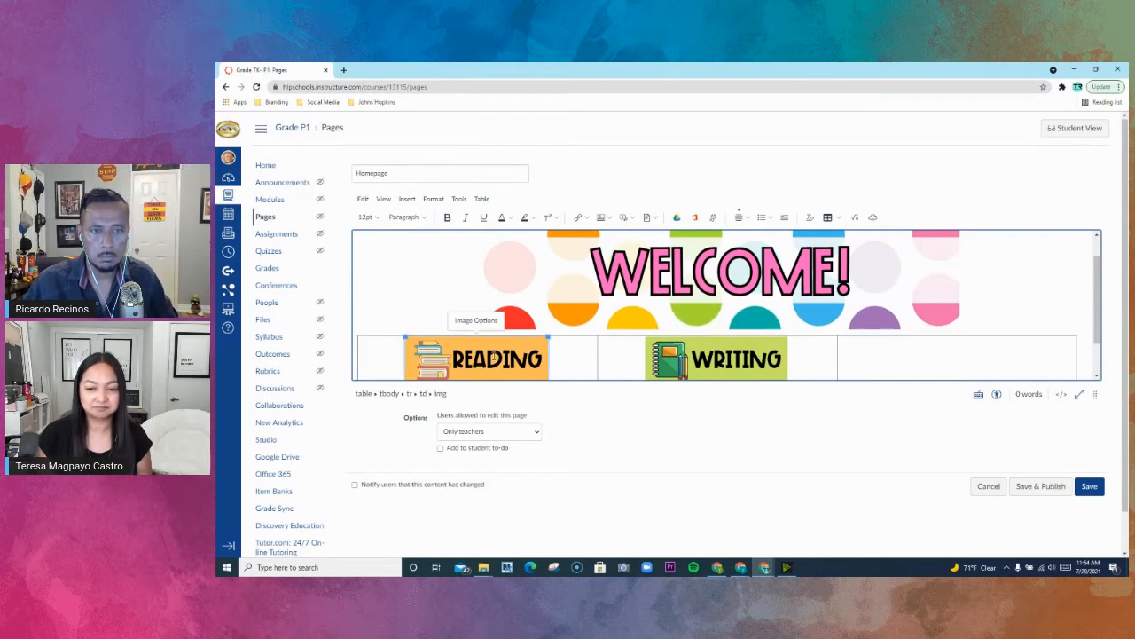
{"action": "left_click", "coordinate": [588, 219]}
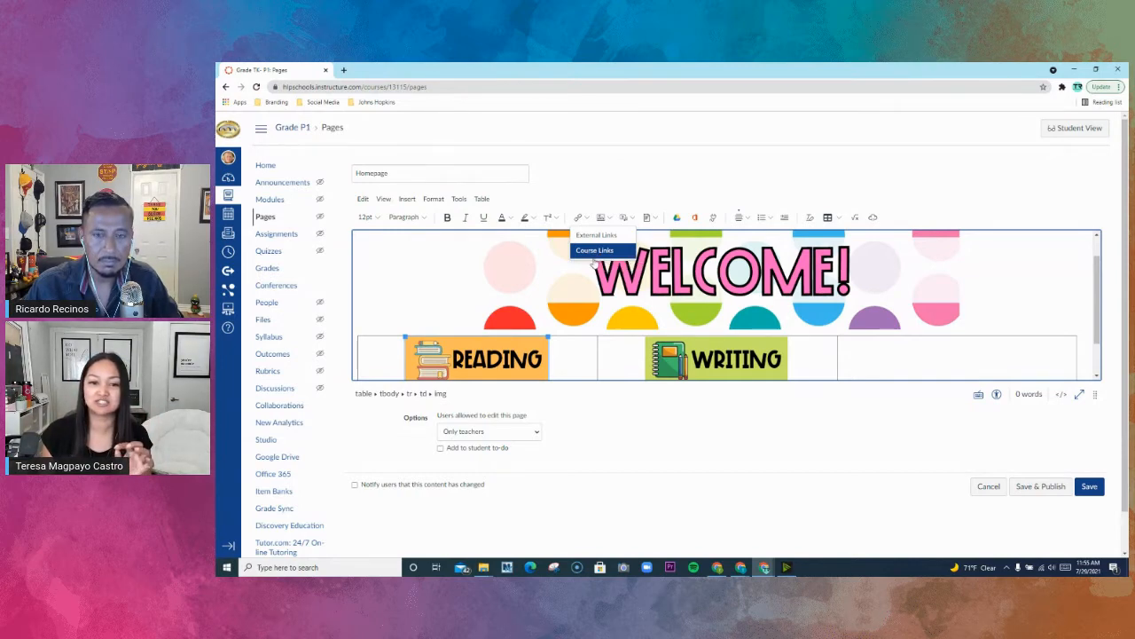
{"action": "left_click", "coordinate": [504, 360]}
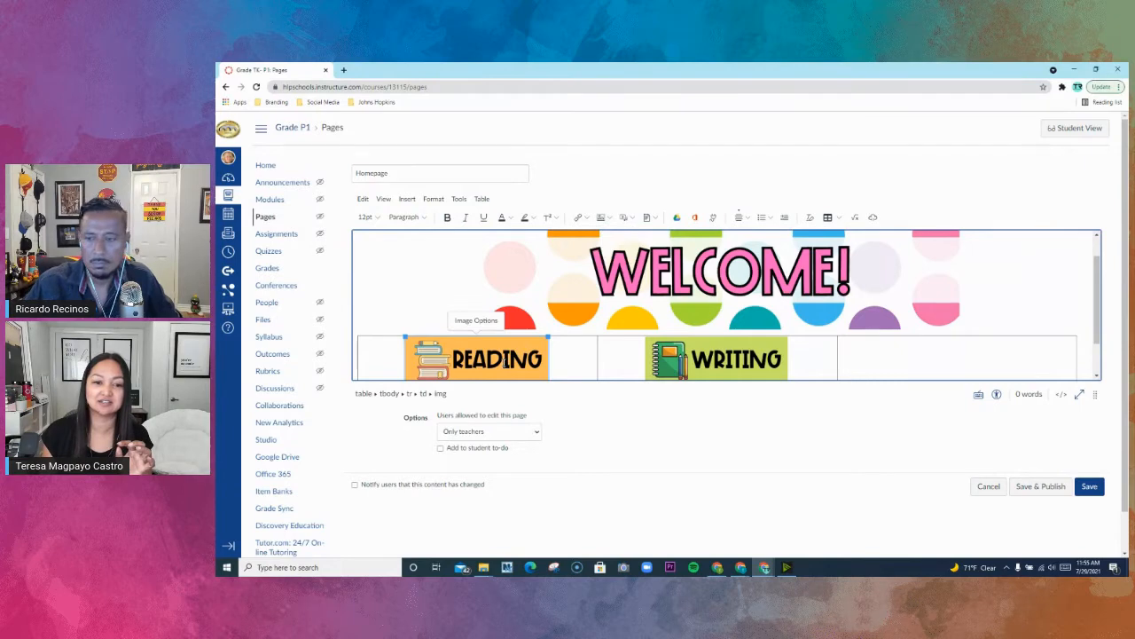
{"action": "left_click", "coordinate": [580, 217]}
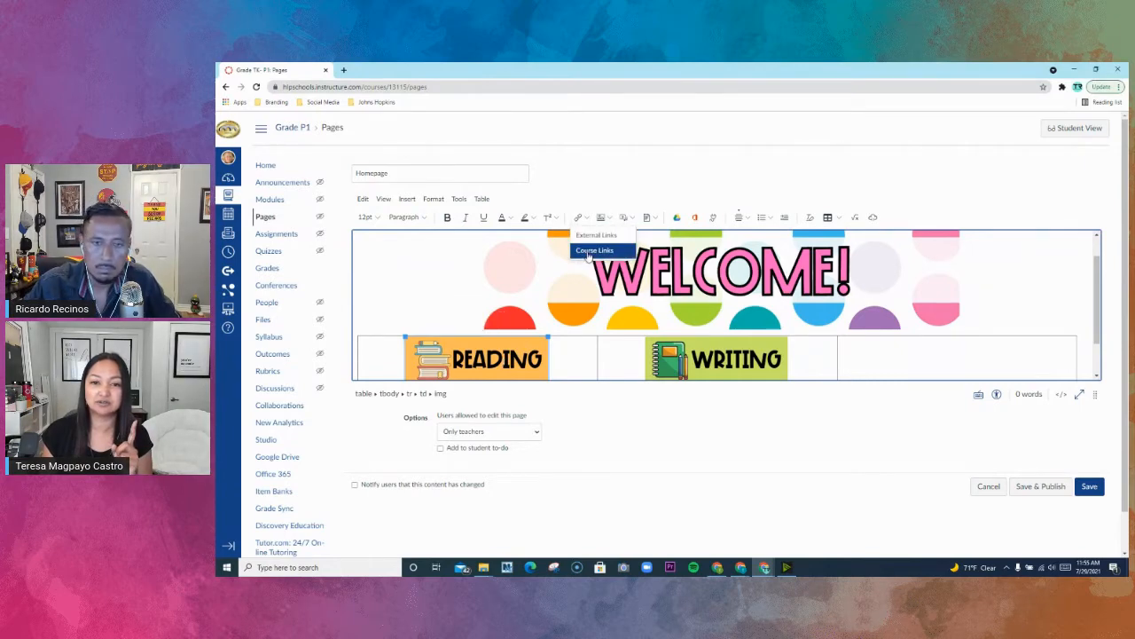
{"action": "left_click", "coordinate": [589, 251]}
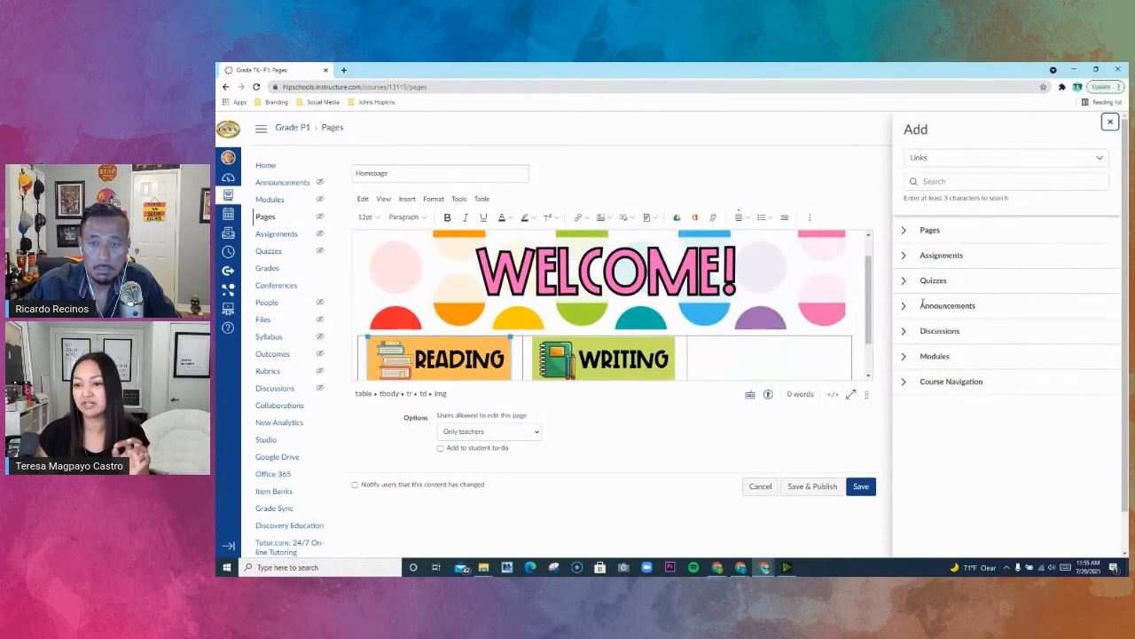
{"action": "left_click", "coordinate": [905, 357]}
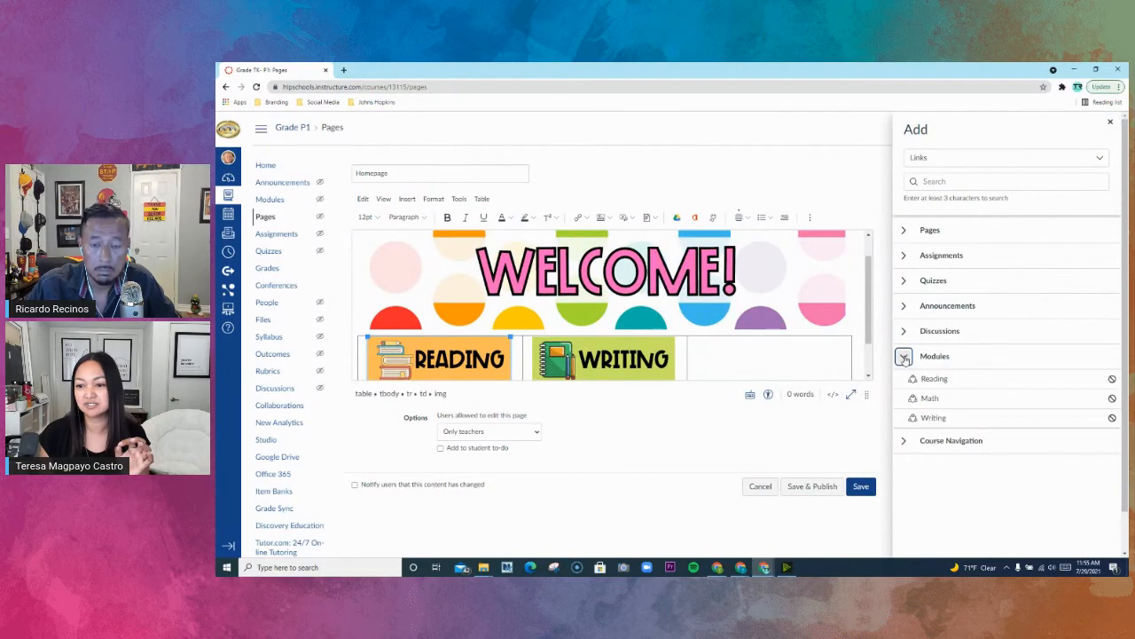
{"action": "left_click", "coordinate": [935, 380]}
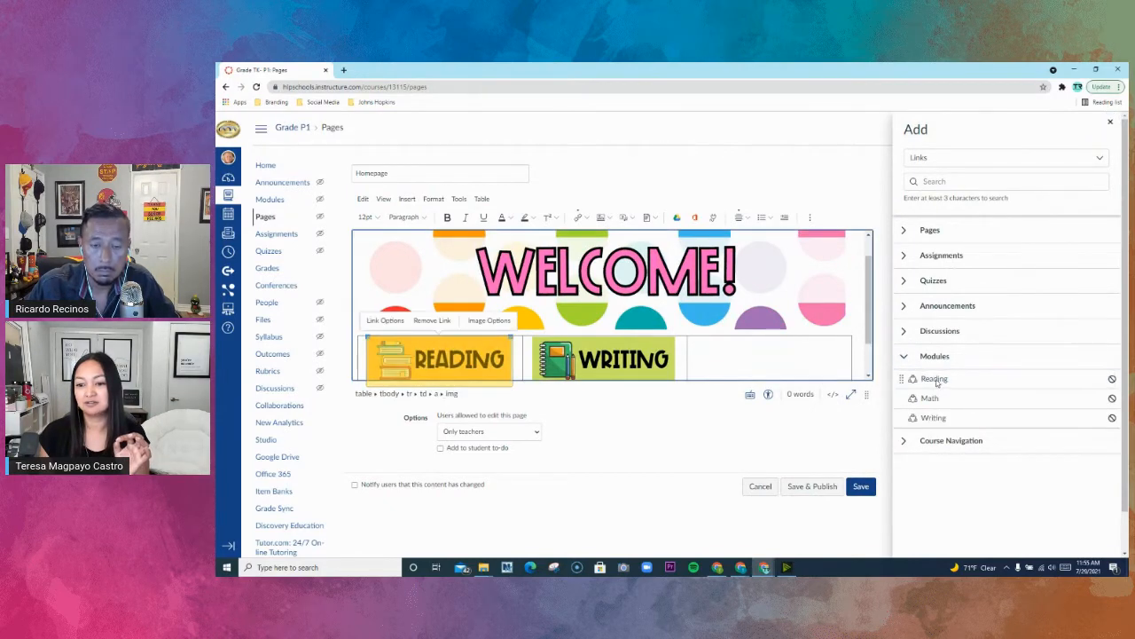
- Link the Writing button image to the course's Writing module and close the course links list
{"action": "left_click", "coordinate": [606, 360]}
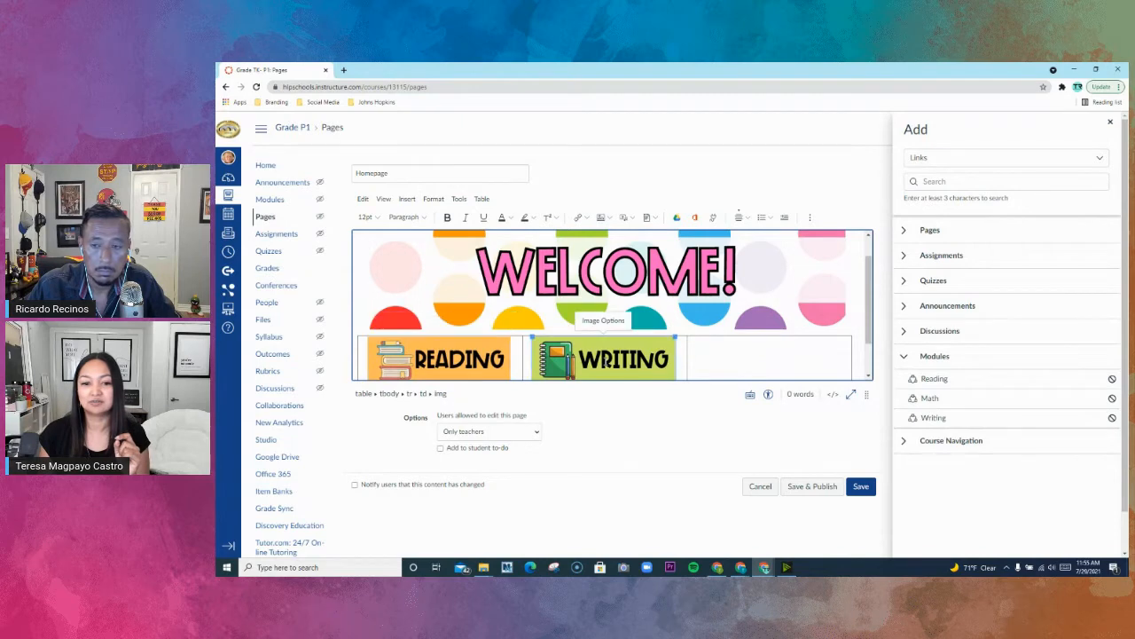
{"action": "left_click", "coordinate": [581, 218]}
{"action": "left_click", "coordinate": [594, 251]}
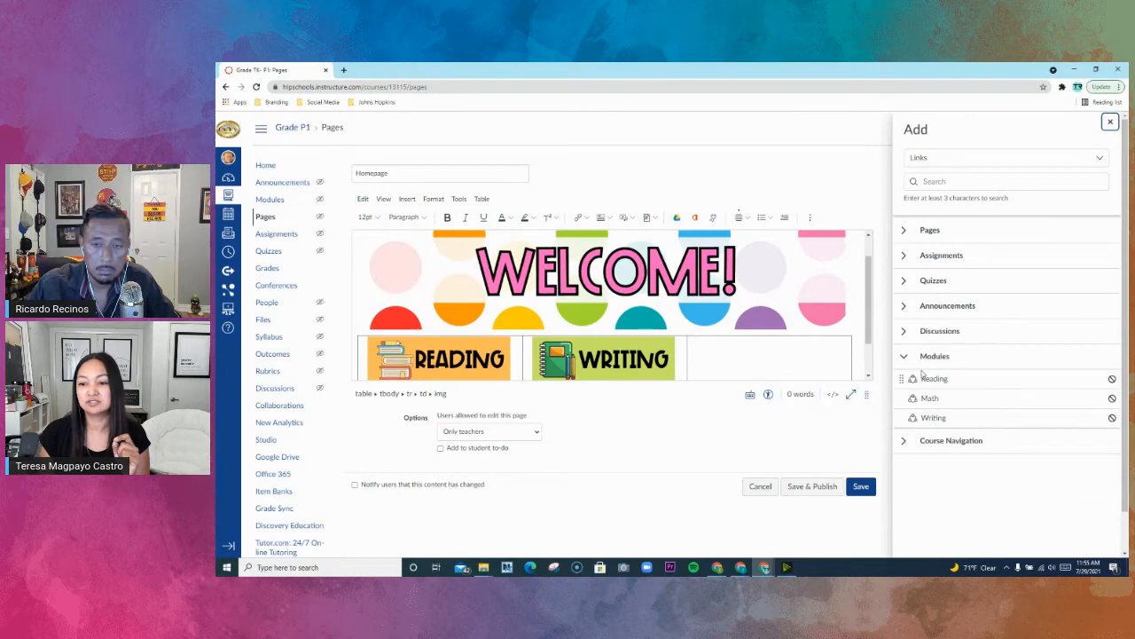
{"action": "left_click", "coordinate": [933, 418]}
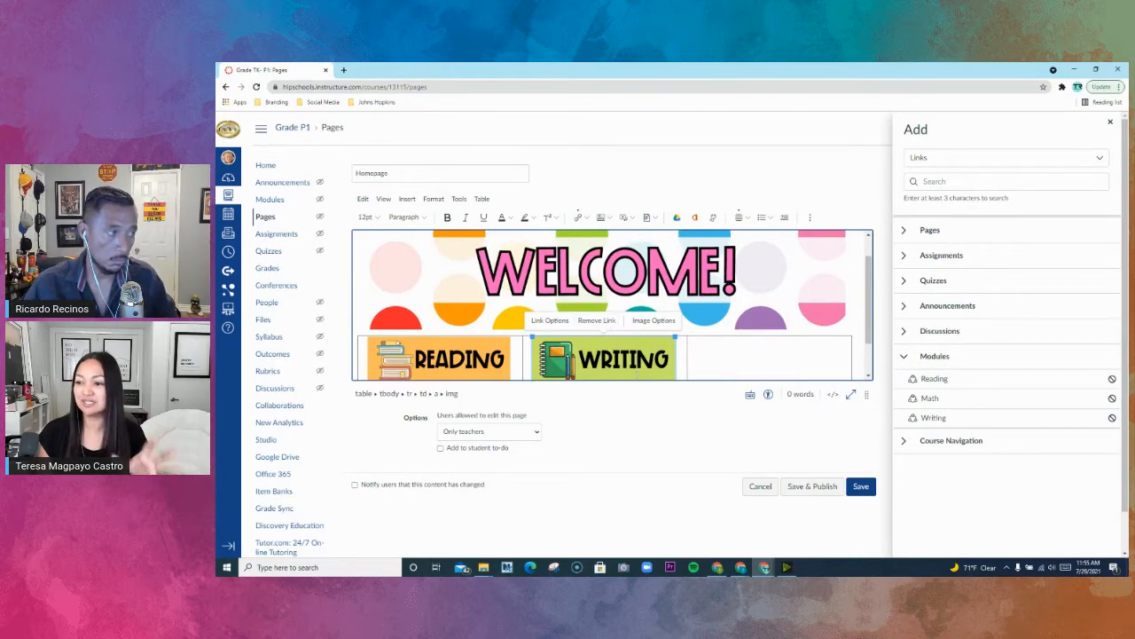
{"action": "left_click", "coordinate": [1110, 122]}
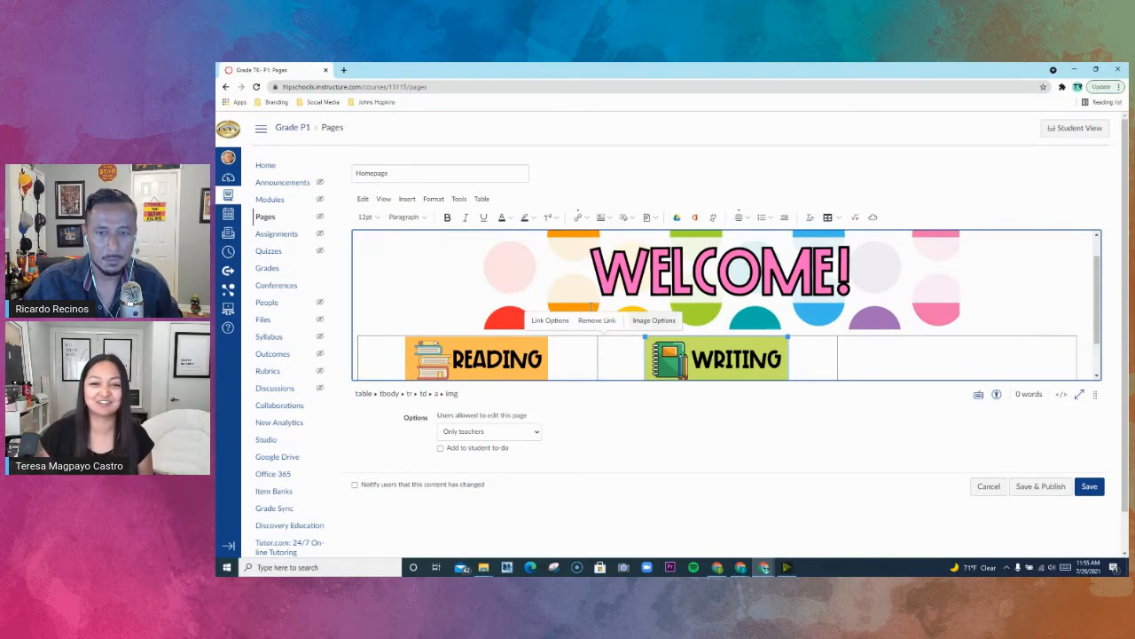
- Set the border color of the whole button table to white, #ffffff, in its advanced properties
{"action": "left_click_drag", "start_coordinate": [581, 350], "coordinate": [939, 349]}
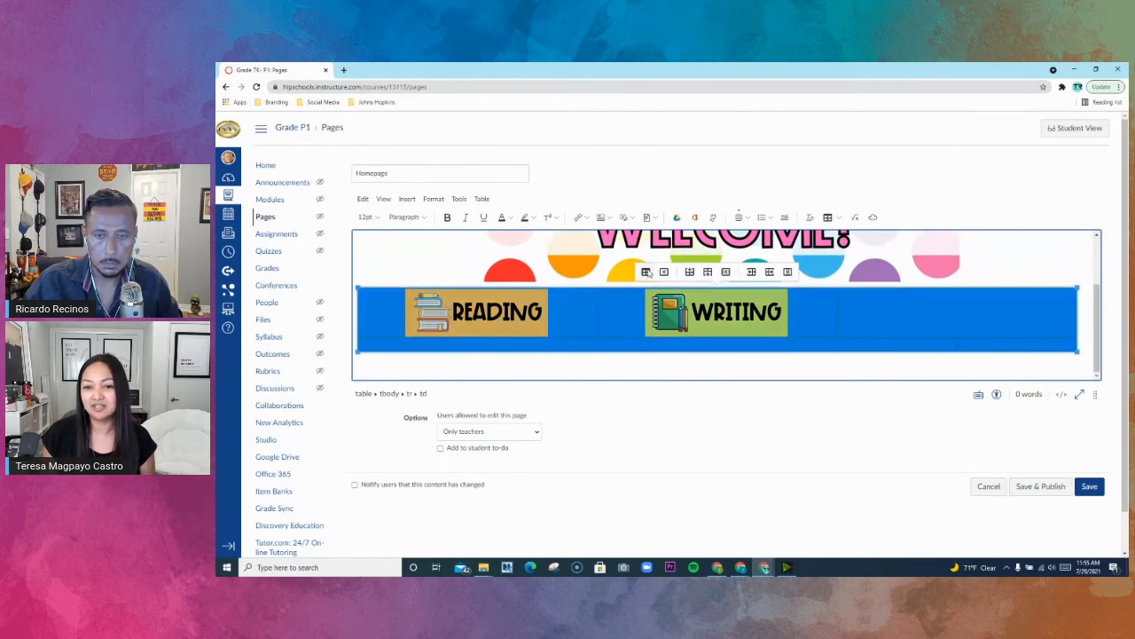
{"action": "left_click", "coordinate": [646, 272]}
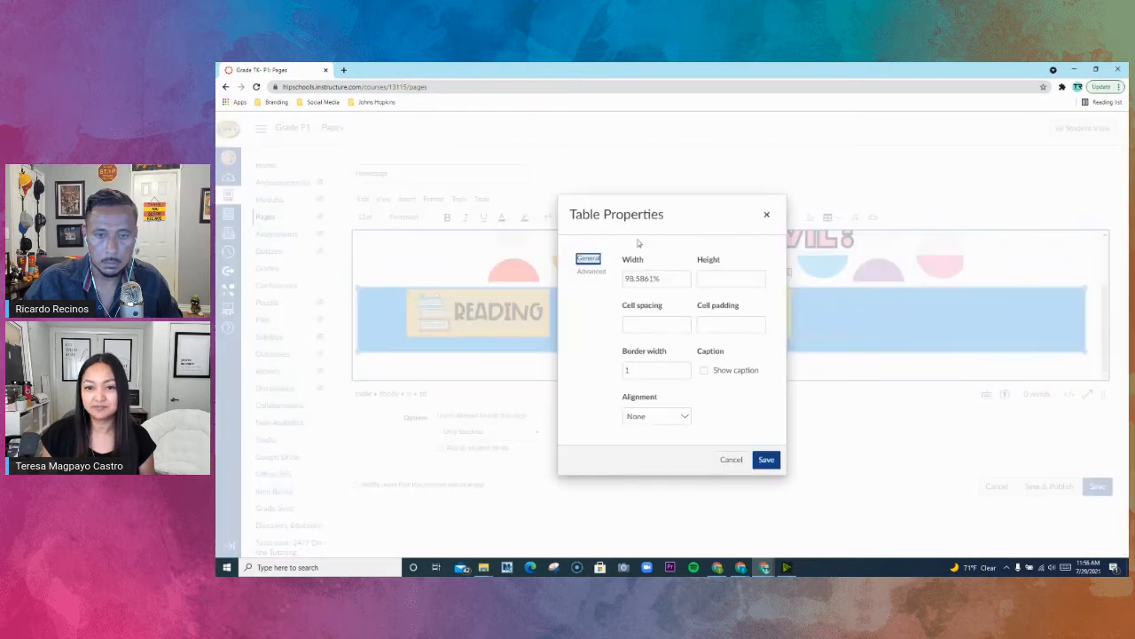
{"action": "left_click", "coordinate": [600, 277]}
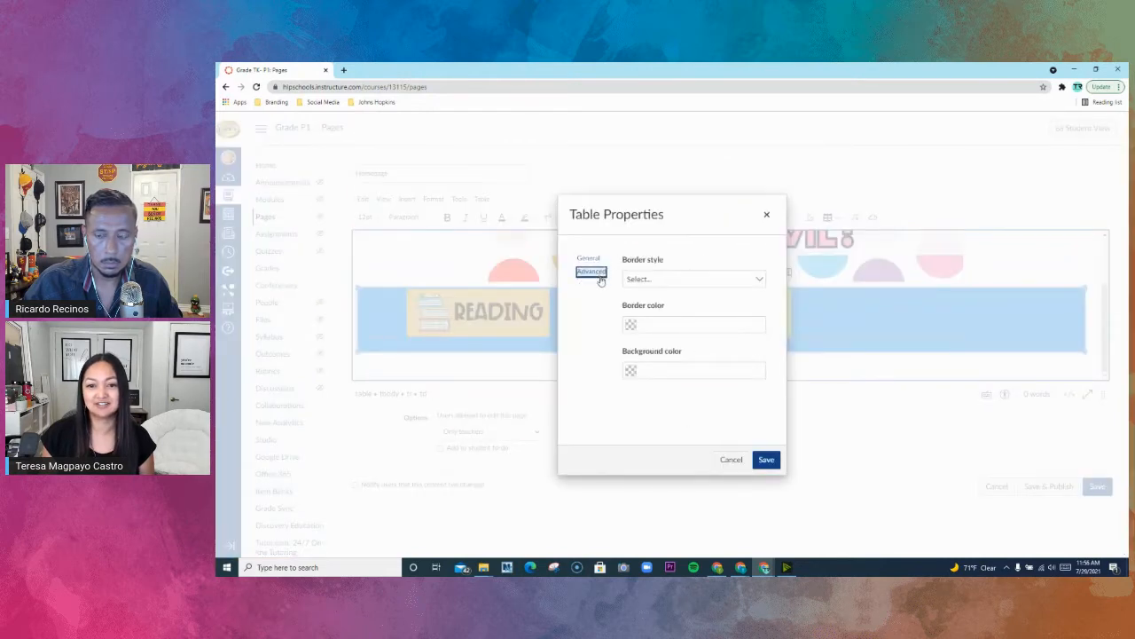
{"action": "left_click", "coordinate": [632, 326]}
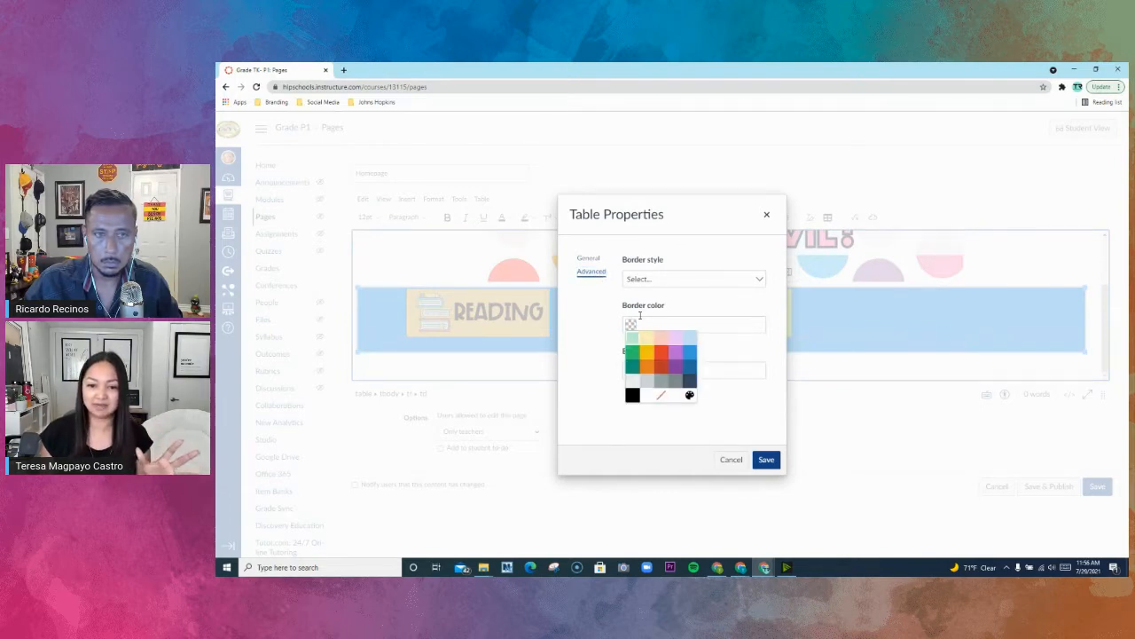
{"action": "left_click", "coordinate": [632, 382]}
{"action": "left_click", "coordinate": [630, 325]}
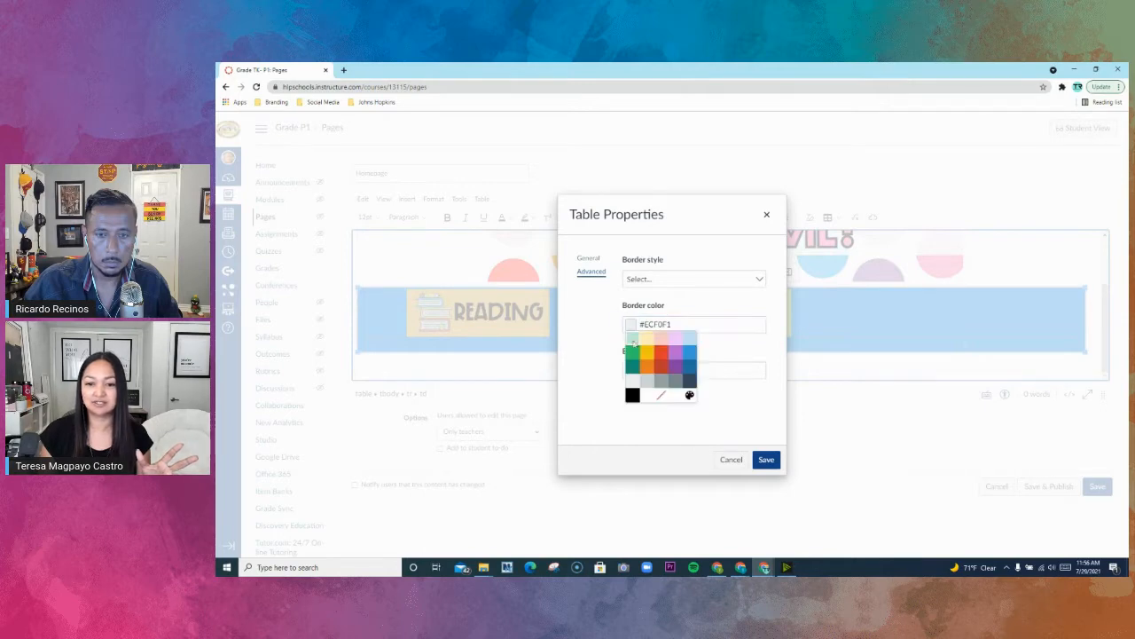
{"action": "left_click", "coordinate": [649, 399]}
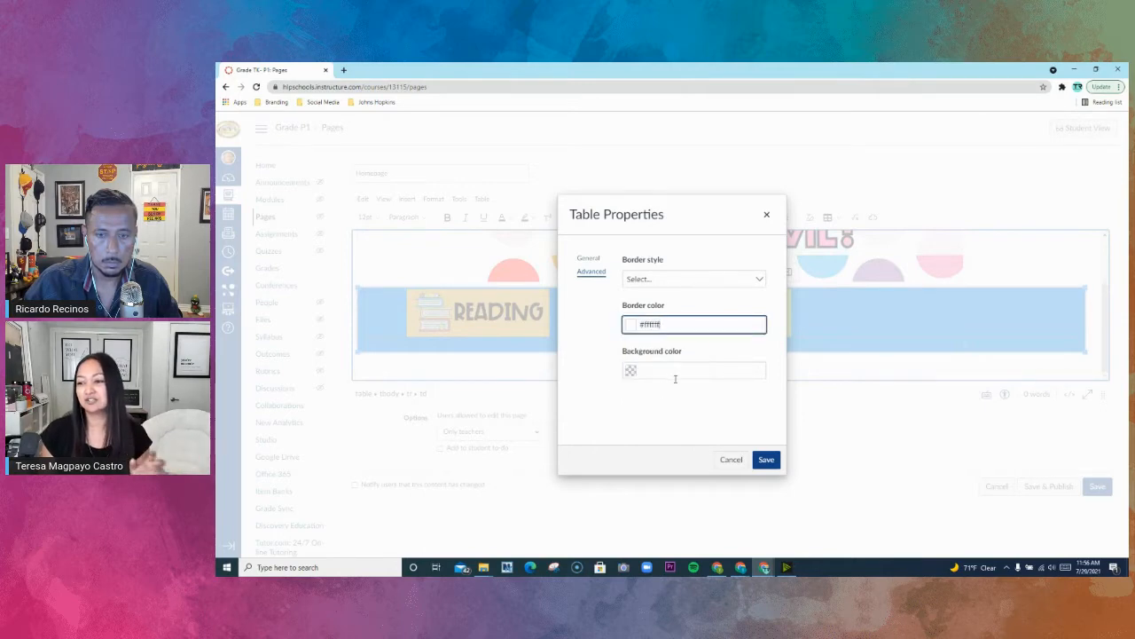
{"action": "left_click", "coordinate": [766, 459]}
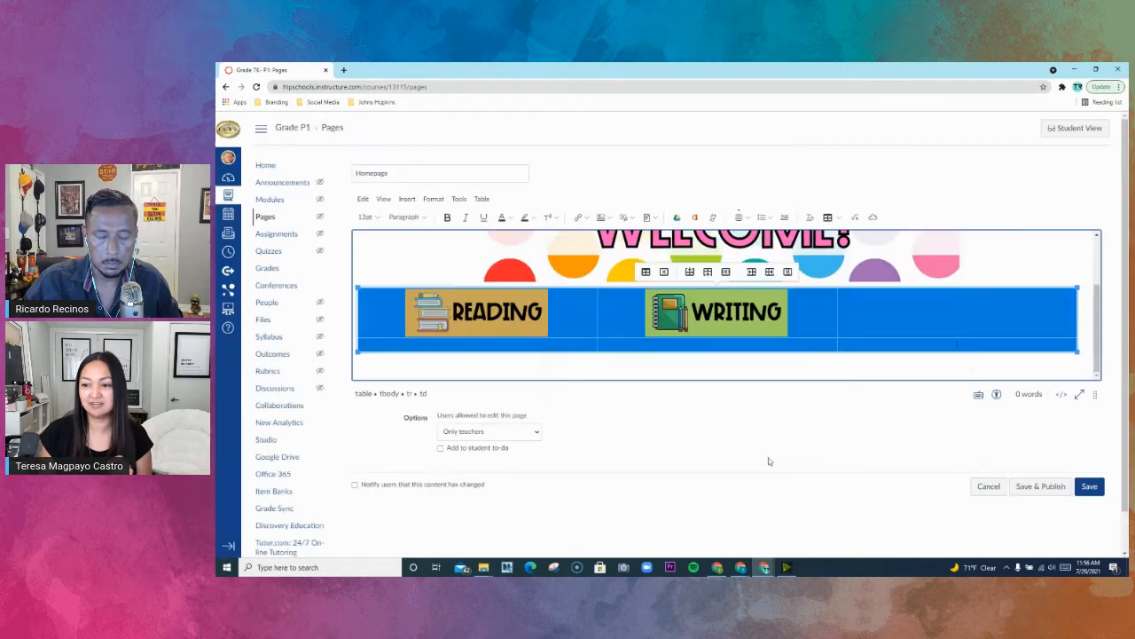
{"action": "left_click", "coordinate": [1056, 284]}
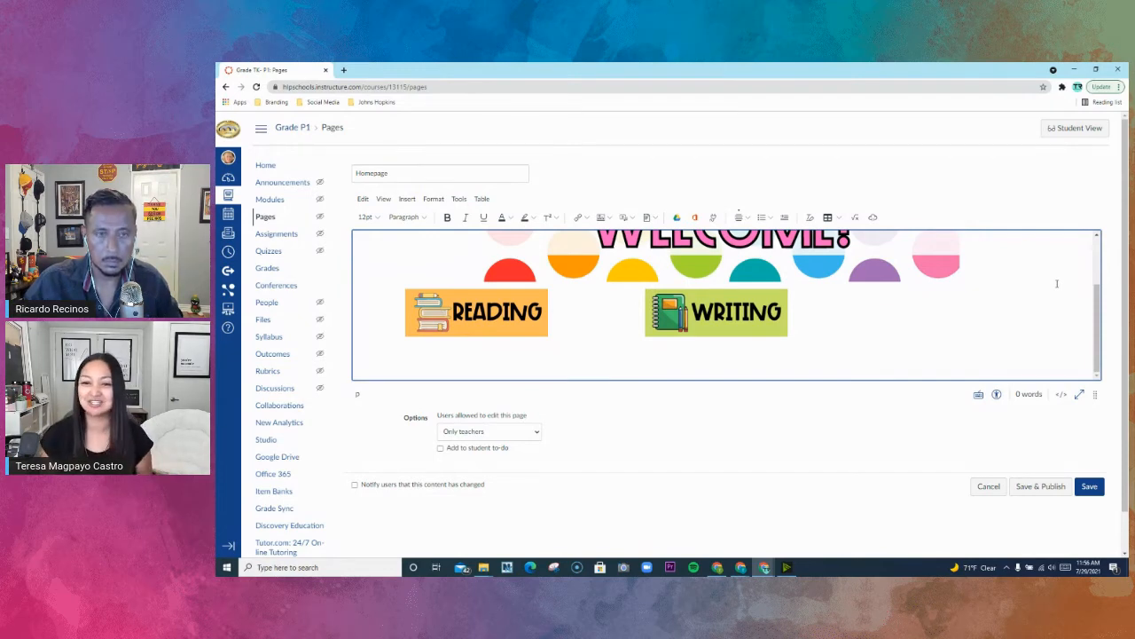
- Save and publish the Homepage page, and set it as the course's front page
{"action": "left_click", "coordinate": [1039, 486]}
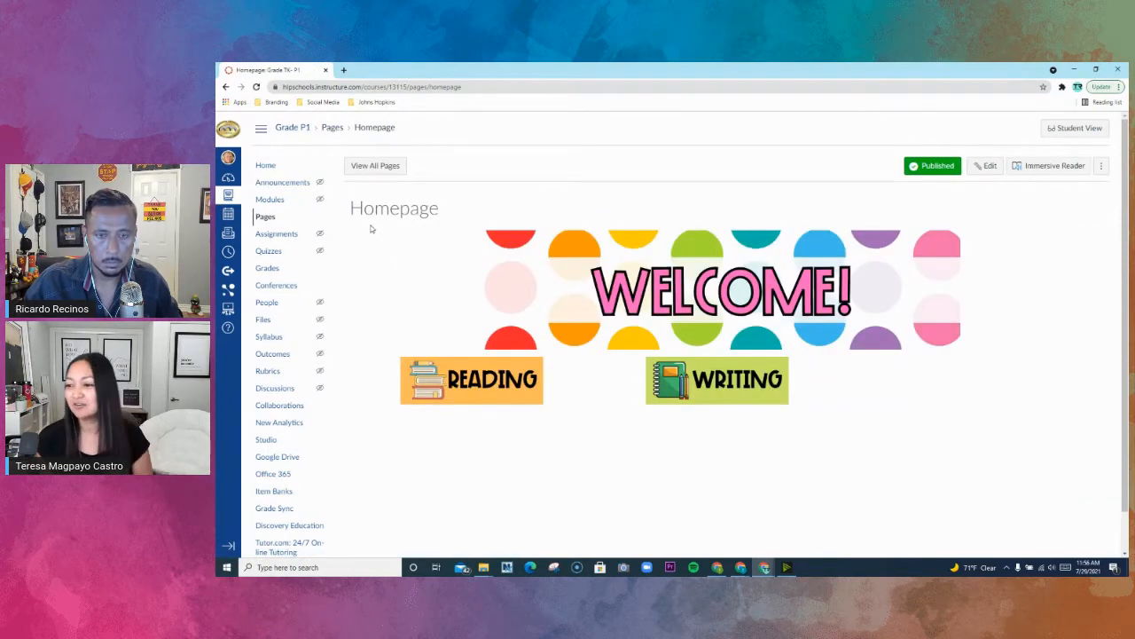
{"action": "left_click", "coordinate": [269, 171]}
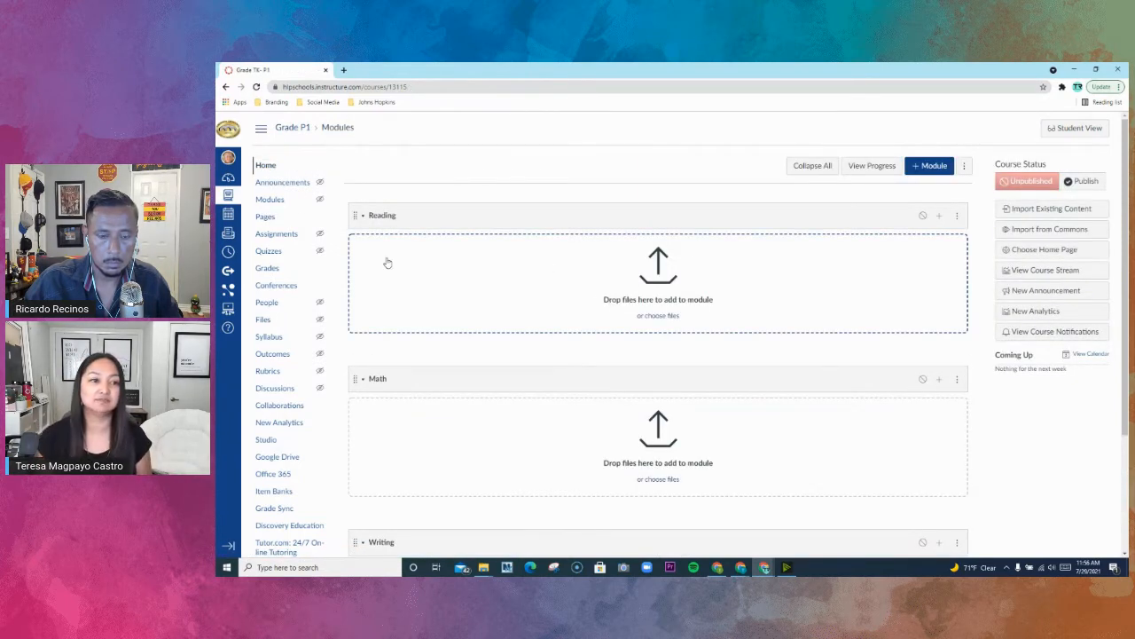
{"action": "left_click", "coordinate": [275, 218]}
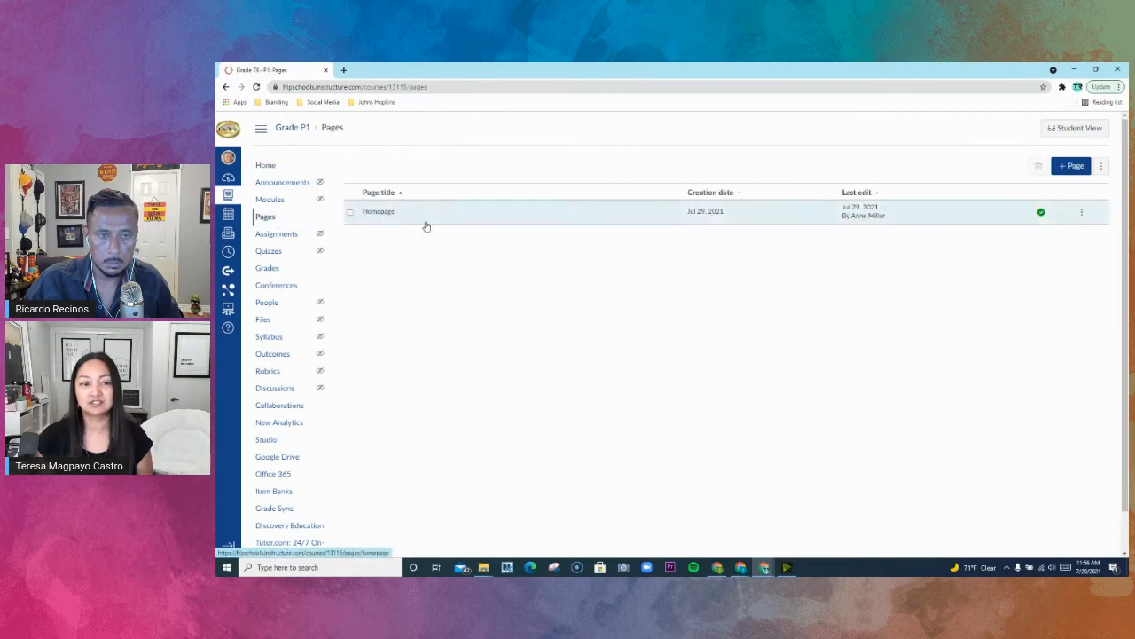
{"action": "left_click", "coordinate": [1082, 213]}
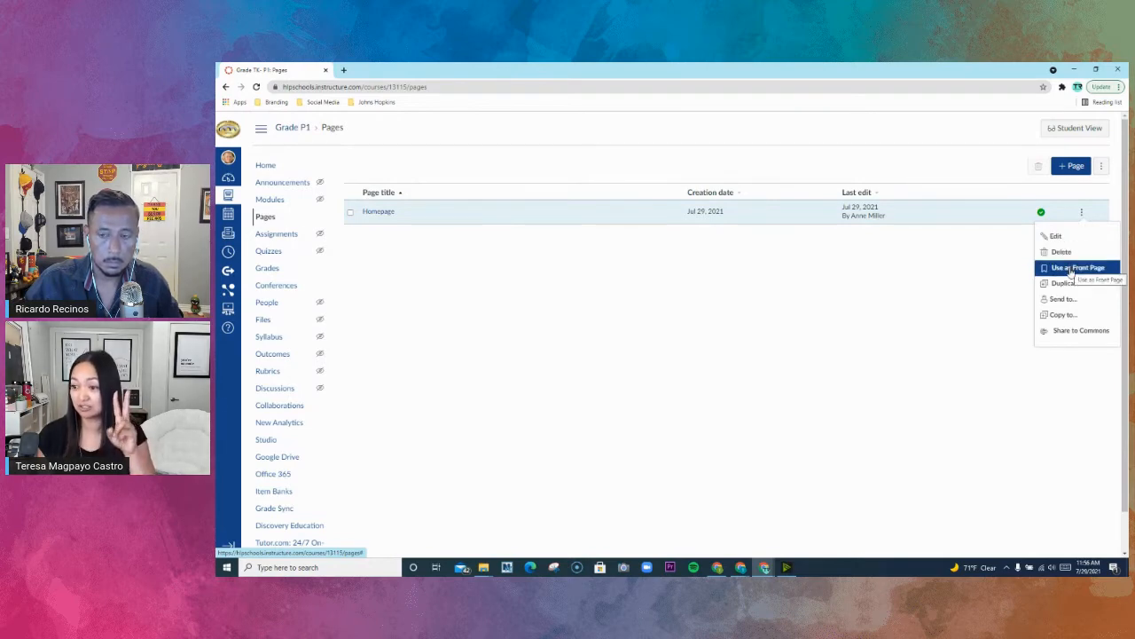
{"action": "left_click", "coordinate": [1071, 268]}
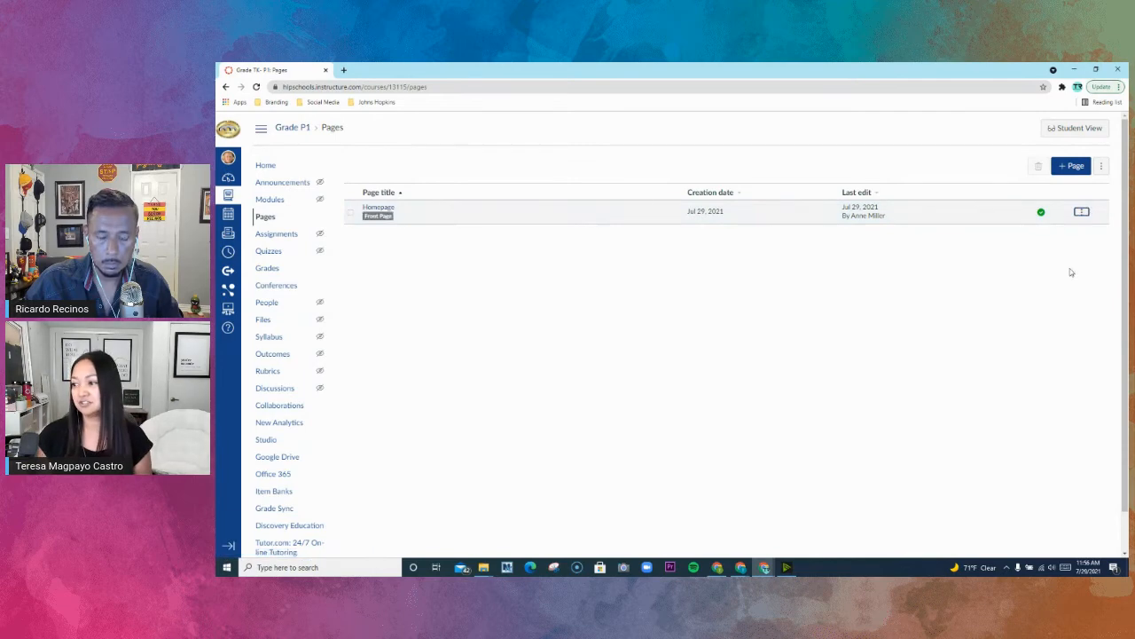
- Set the course home page to display the Pages Front Page instead of the course modules
{"action": "left_click", "coordinate": [266, 168]}
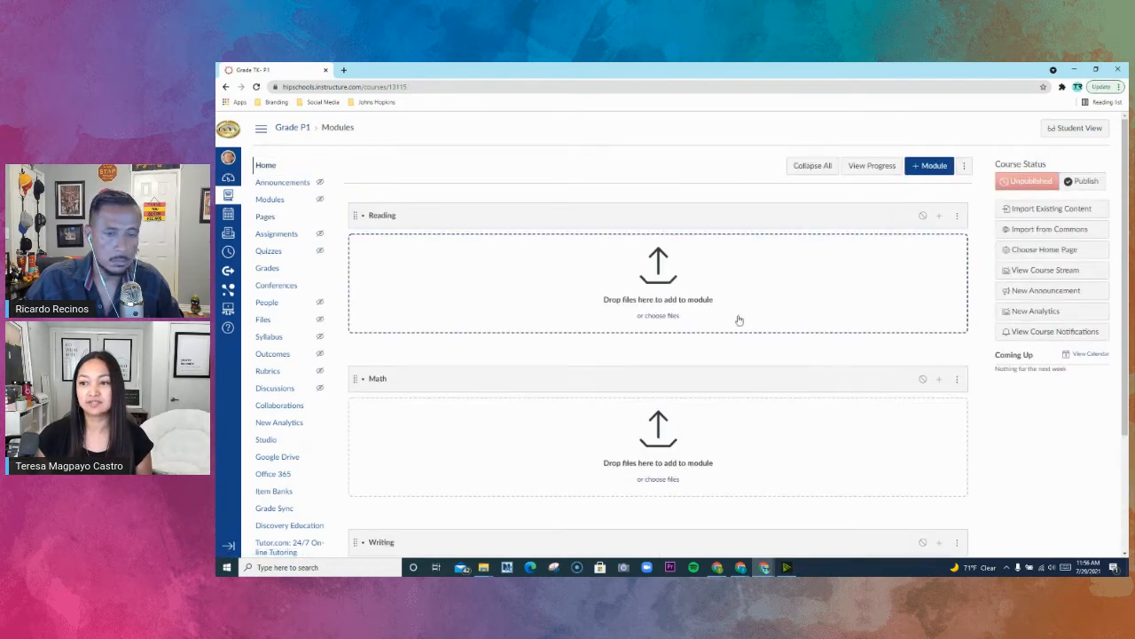
{"action": "left_click", "coordinate": [1045, 251]}
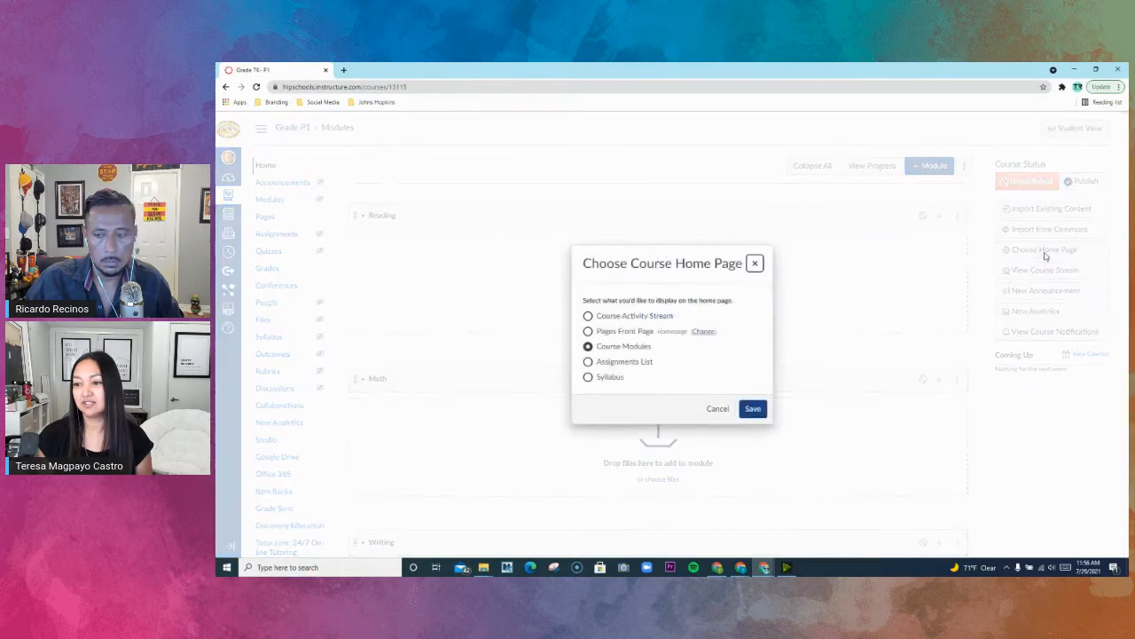
{"action": "left_click", "coordinate": [588, 332]}
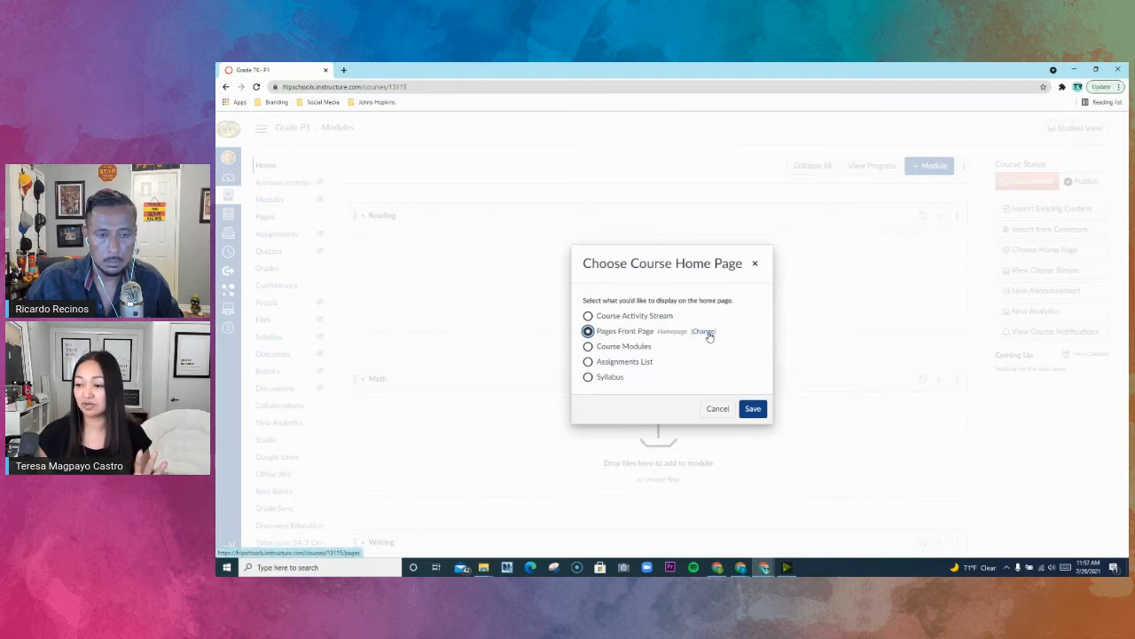
{"action": "left_click", "coordinate": [753, 407]}
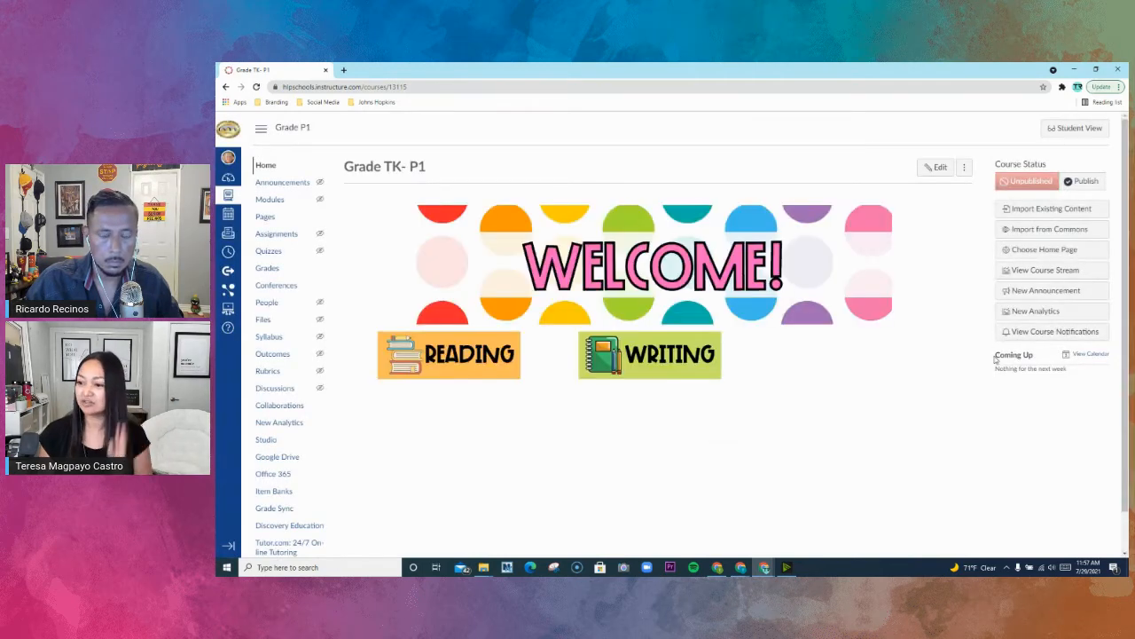
- Review the Homepage's front page options in the full pages list and the course's home page display choices, leaving both unchanged
{"action": "left_click", "coordinate": [266, 217]}
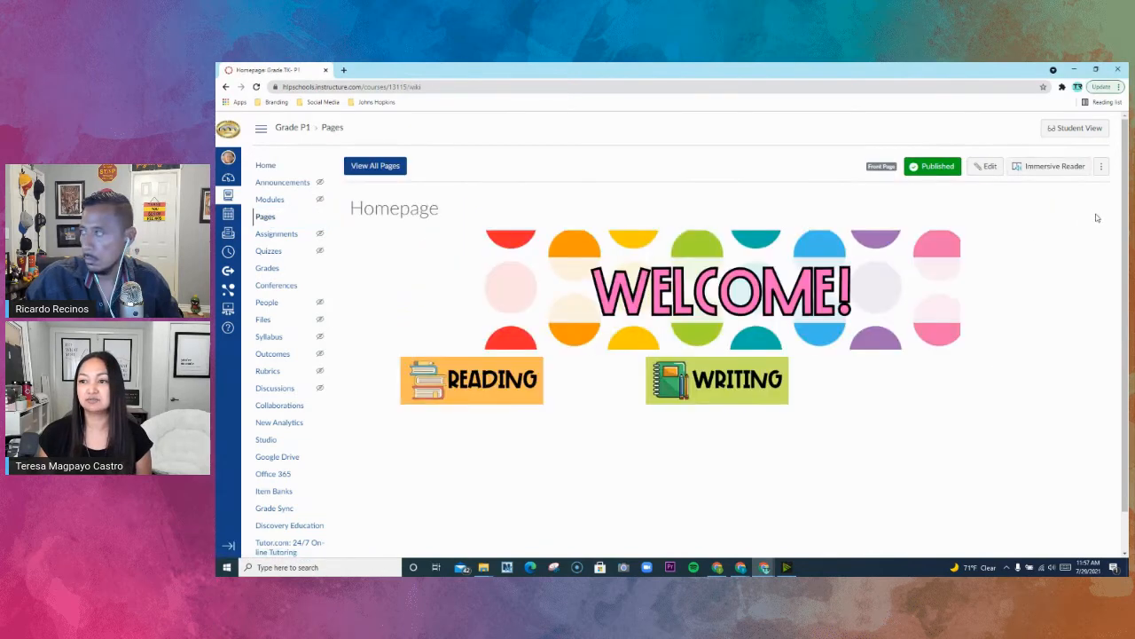
{"action": "left_click", "coordinate": [394, 166]}
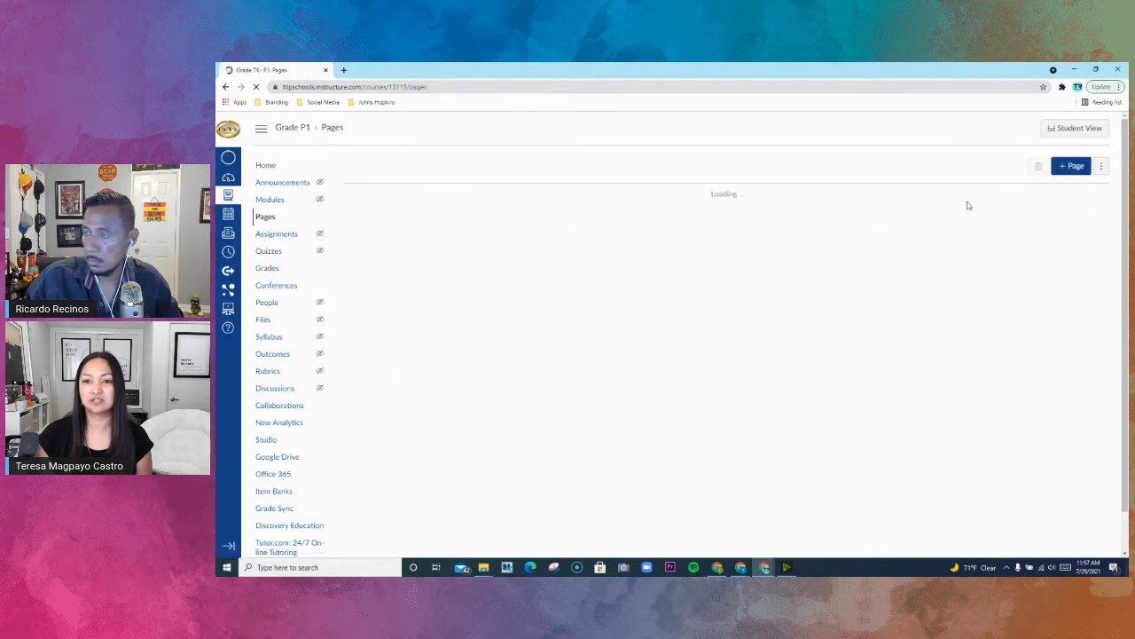
{"action": "left_click", "coordinate": [1081, 213]}
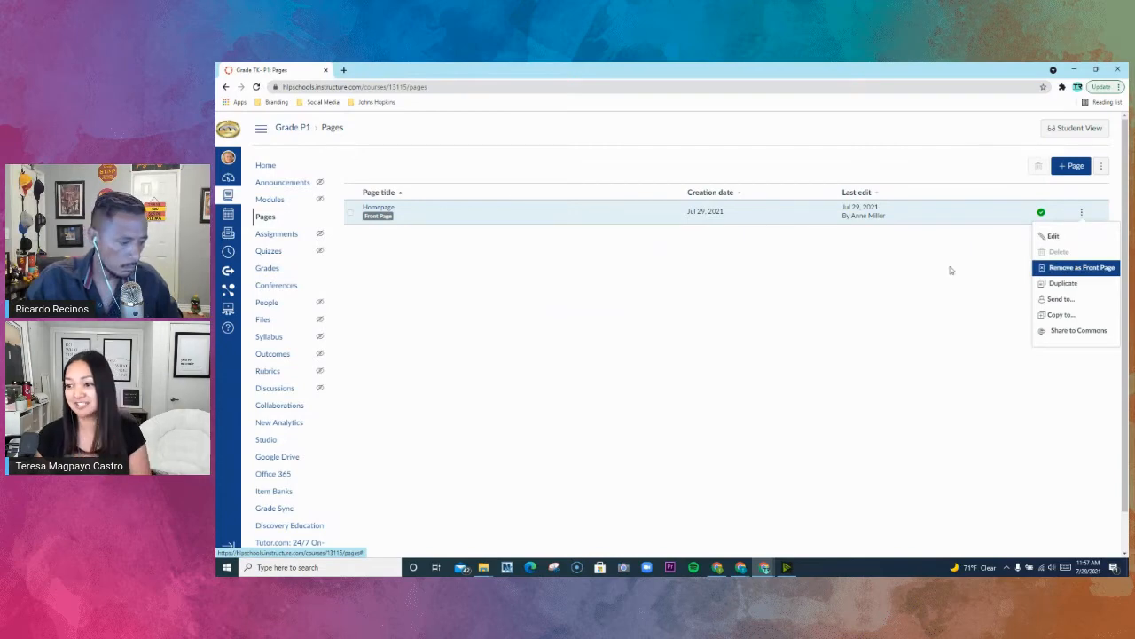
{"action": "left_click", "coordinate": [266, 166]}
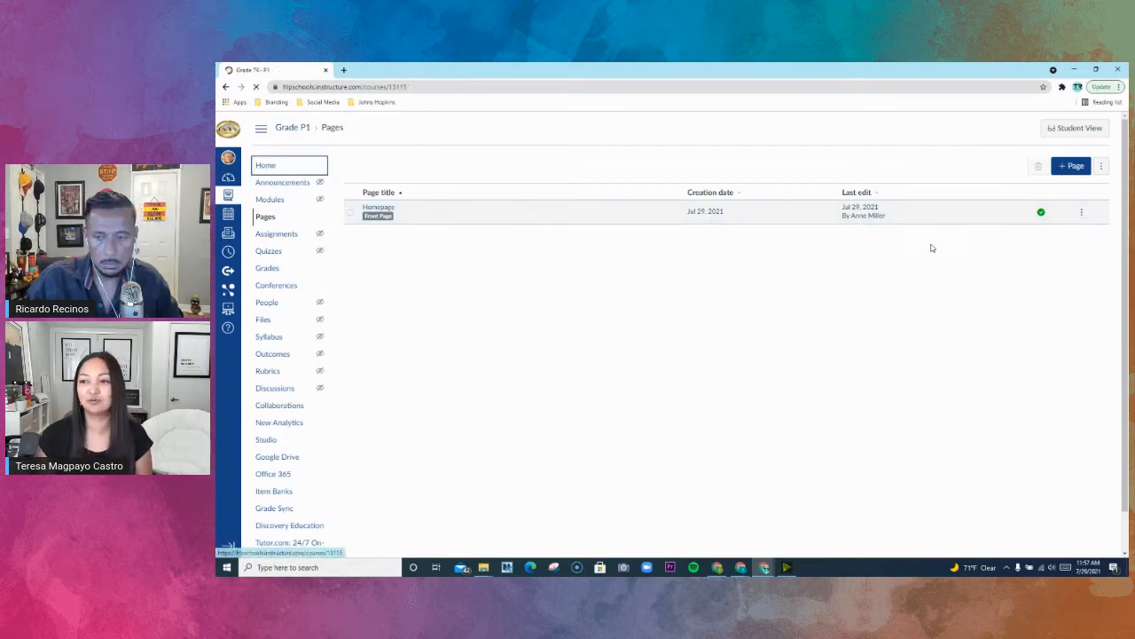
{"action": "left_click", "coordinate": [1053, 250]}
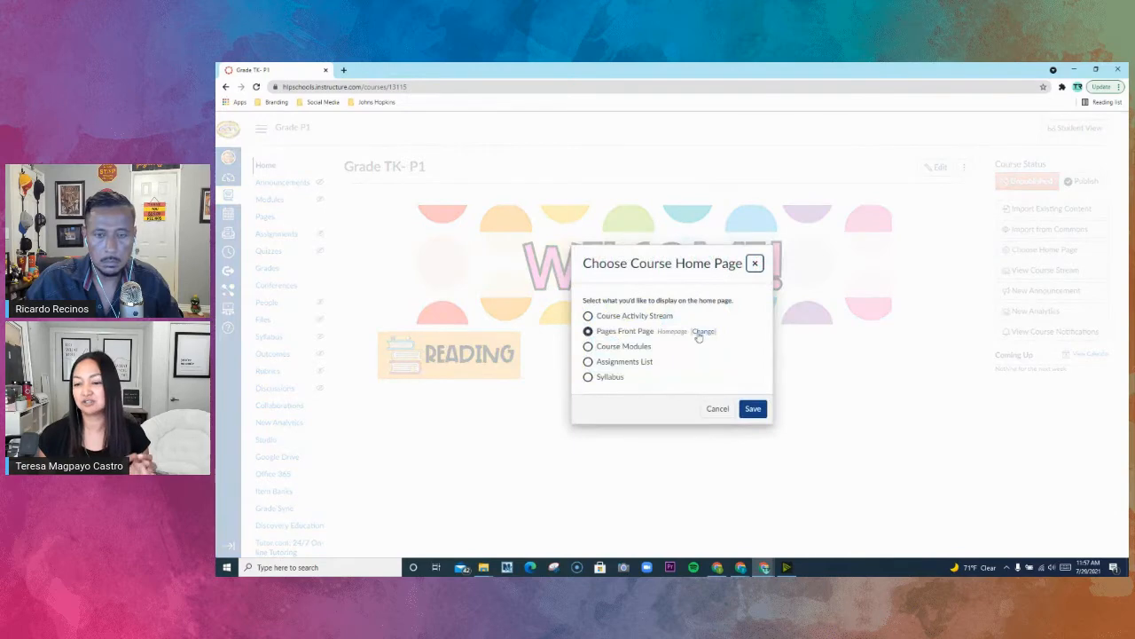
{"action": "left_click", "coordinate": [756, 263]}
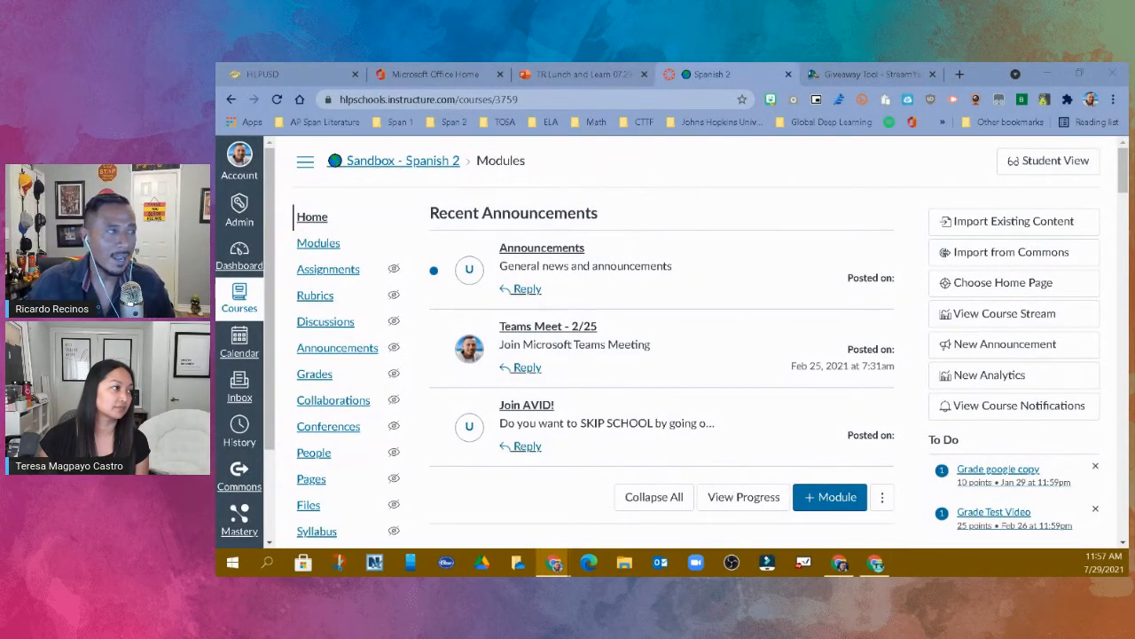
- Examine the Sandbox - Spanish 2 course's announcements and onboarding module in Student View, and return to the teacher view
{"action": "left_click", "coordinate": [1046, 161]}
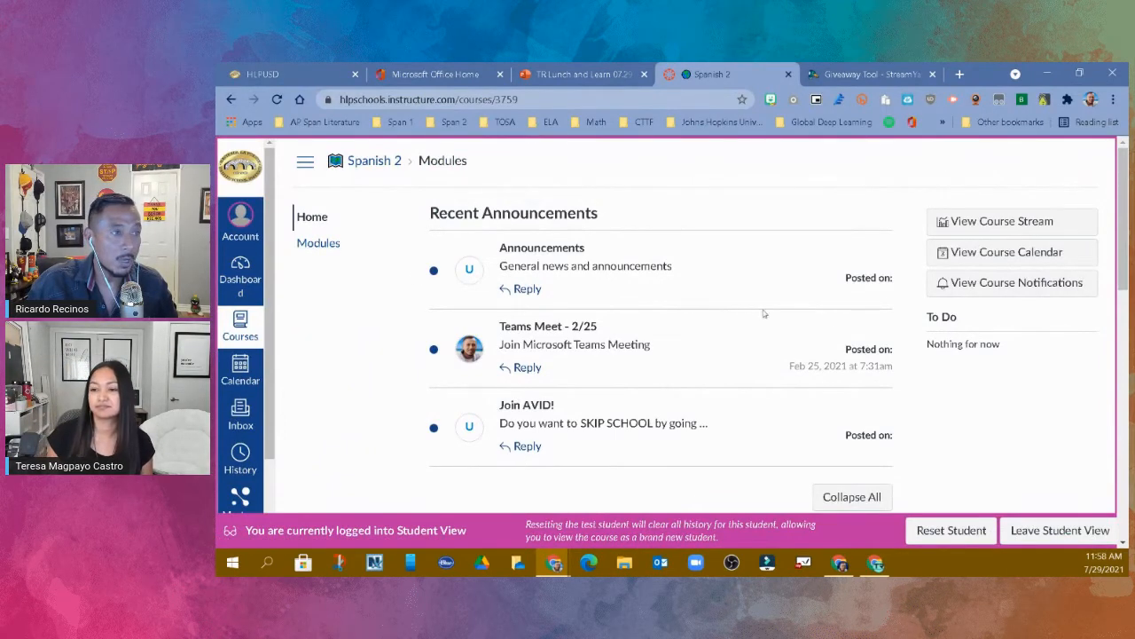
{"action": "scroll", "coordinate": [992, 356], "scroll_direction": "down", "scroll_amount": 3}
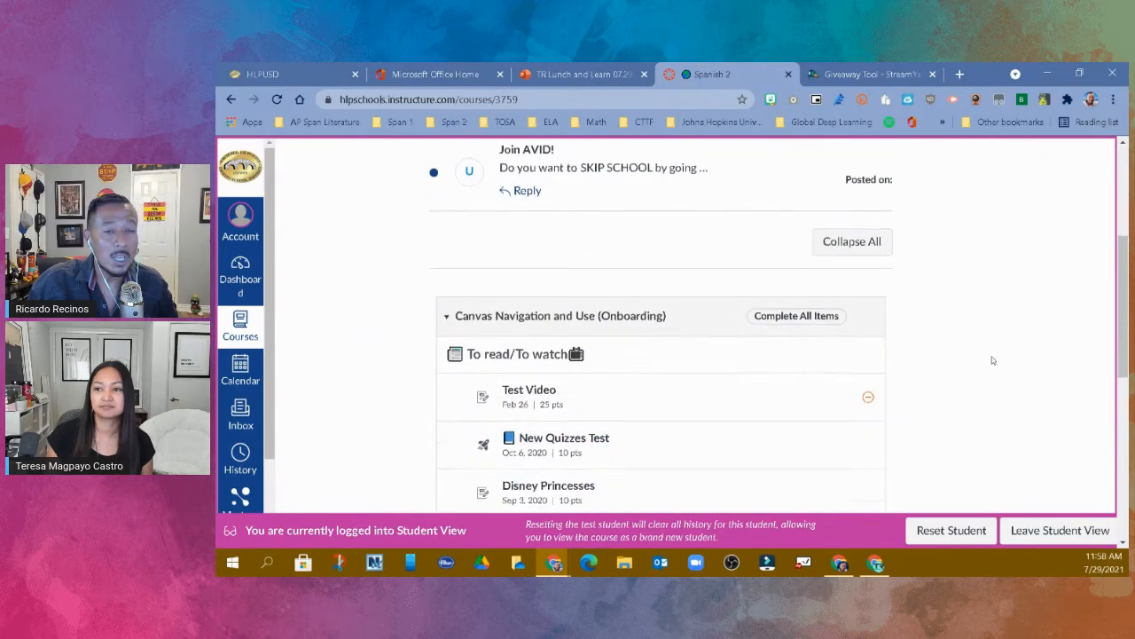
{"action": "scroll", "coordinate": [993, 361], "scroll_direction": "down", "scroll_amount": 1}
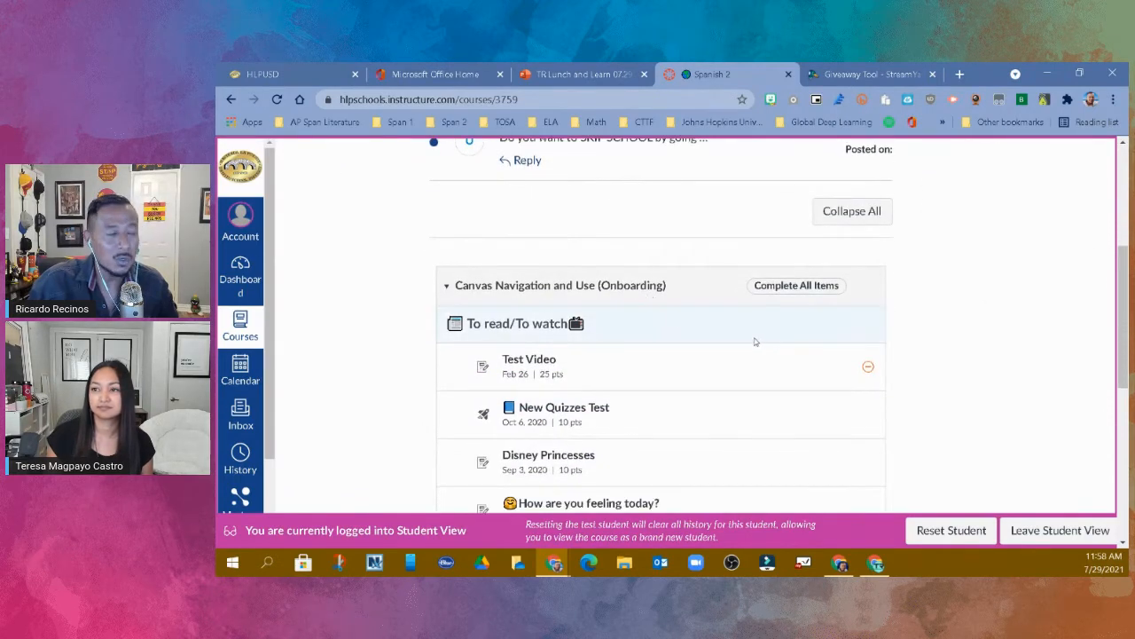
{"action": "scroll", "coordinate": [821, 332], "scroll_direction": "down", "scroll_amount": 5}
{"action": "scroll", "coordinate": [940, 337], "scroll_direction": "up", "scroll_amount": 3}
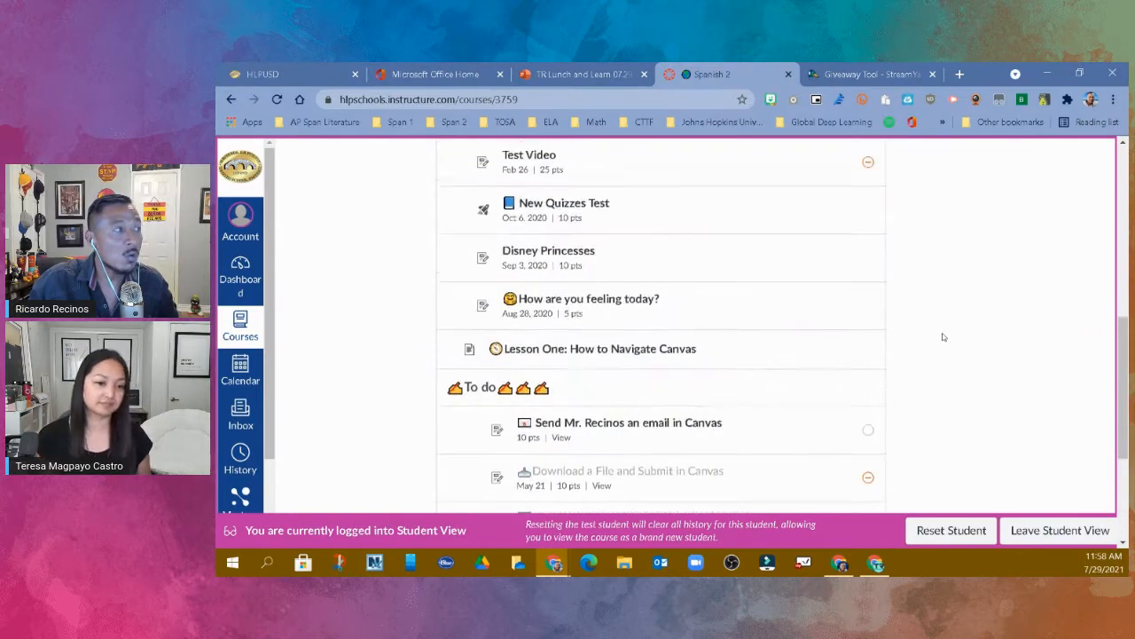
{"action": "scroll", "coordinate": [943, 337], "scroll_direction": "up", "scroll_amount": 2}
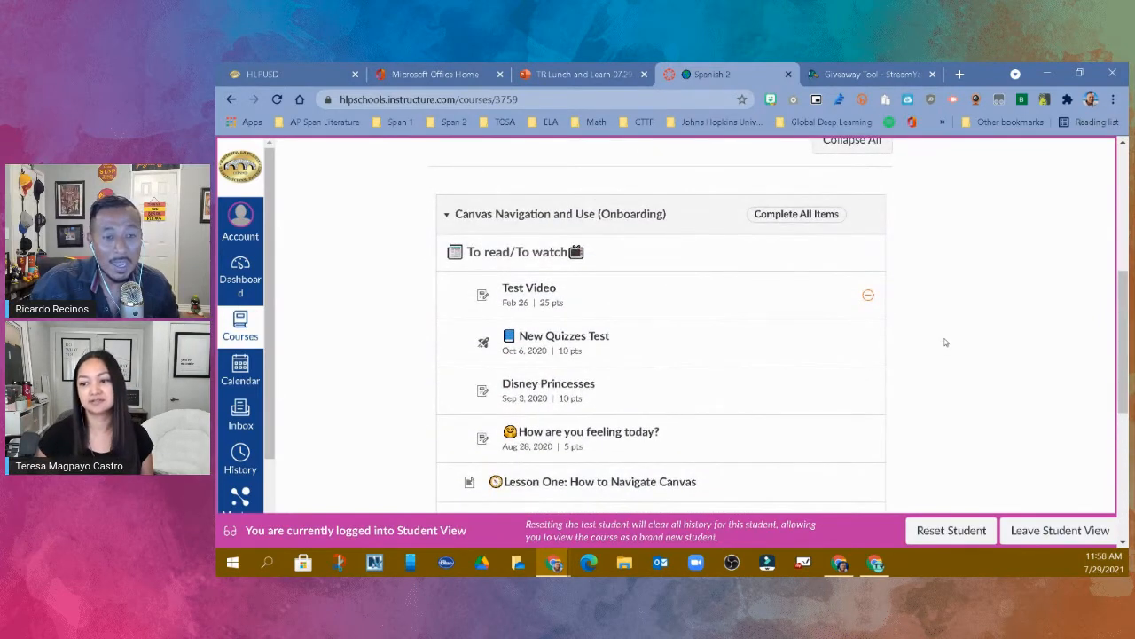
{"action": "scroll", "coordinate": [945, 343], "scroll_direction": "up", "scroll_amount": 2}
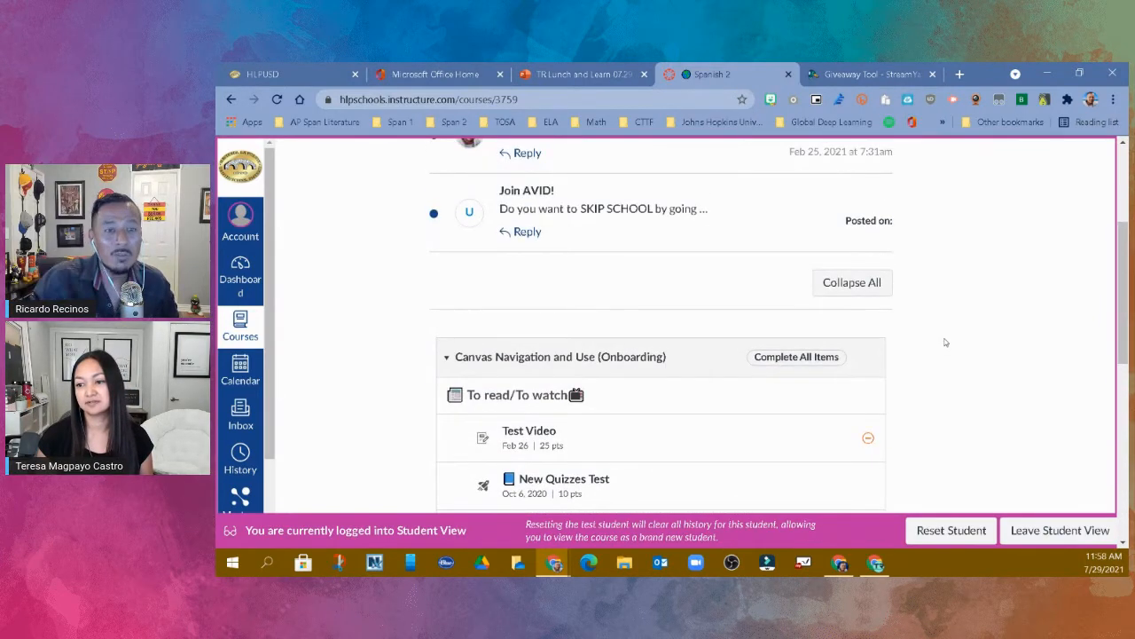
{"action": "scroll", "coordinate": [993, 437], "scroll_direction": "up", "scroll_amount": 3}
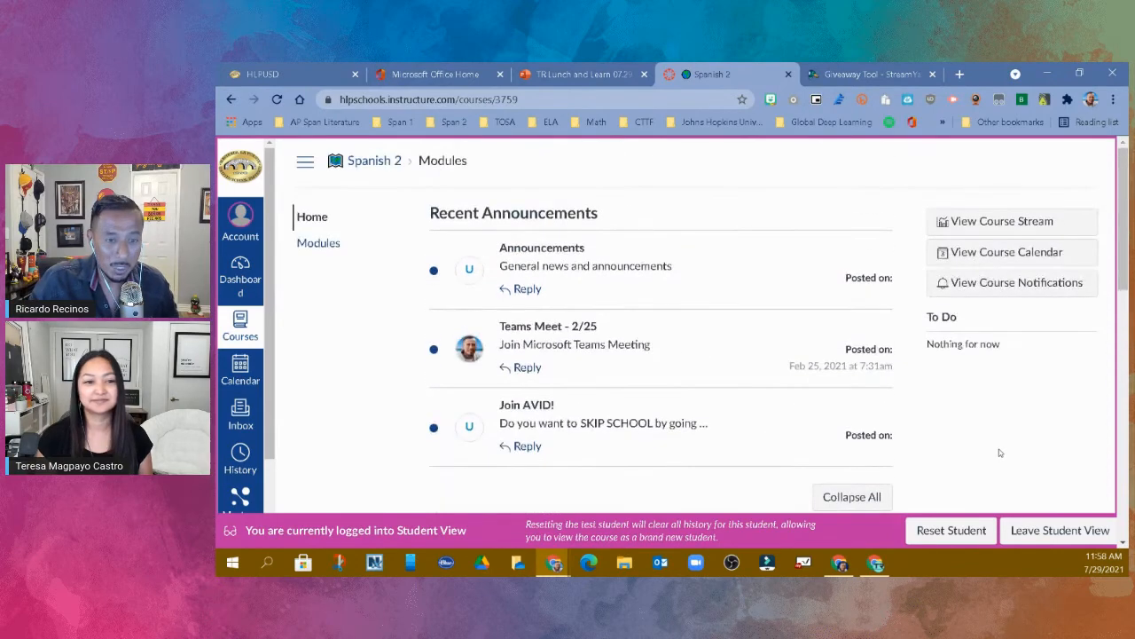
{"action": "left_click", "coordinate": [1066, 529]}
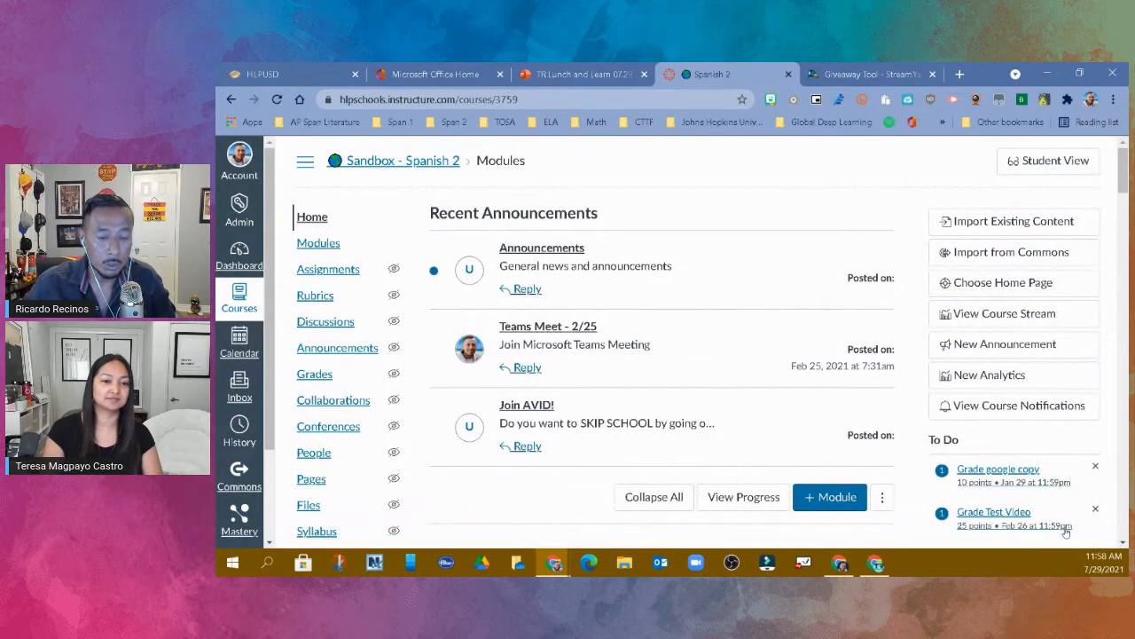
- Open the course's modules and examine how text headers organize the Canvas Navigation and Use (Onboarding) module
{"action": "left_click", "coordinate": [317, 243]}
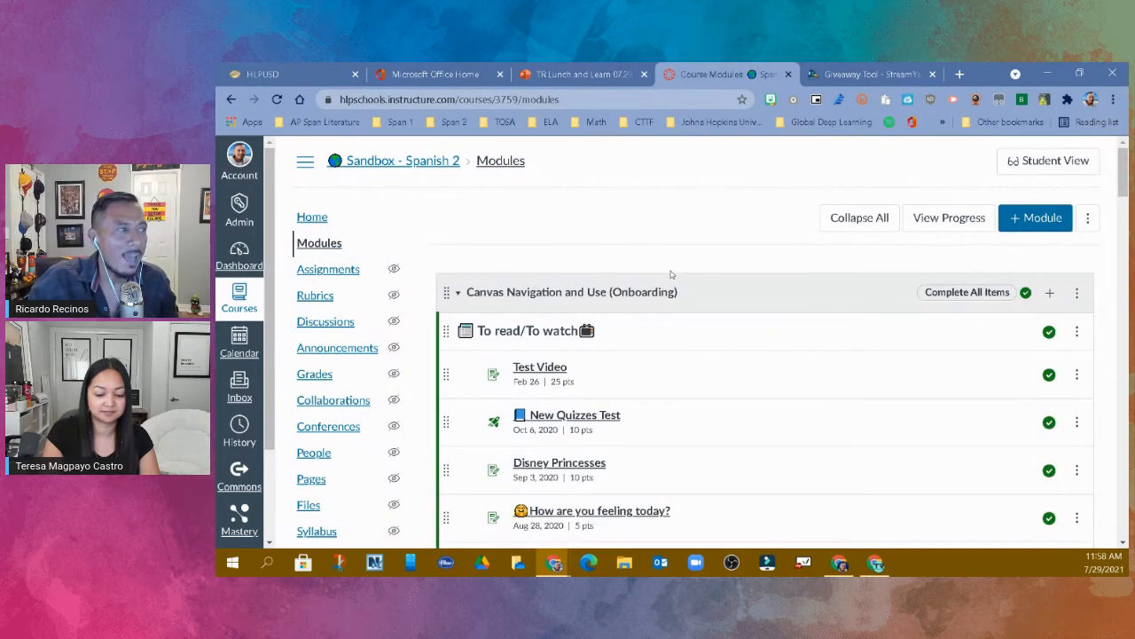
{"action": "scroll", "coordinate": [734, 294], "scroll_direction": "down", "scroll_amount": 1}
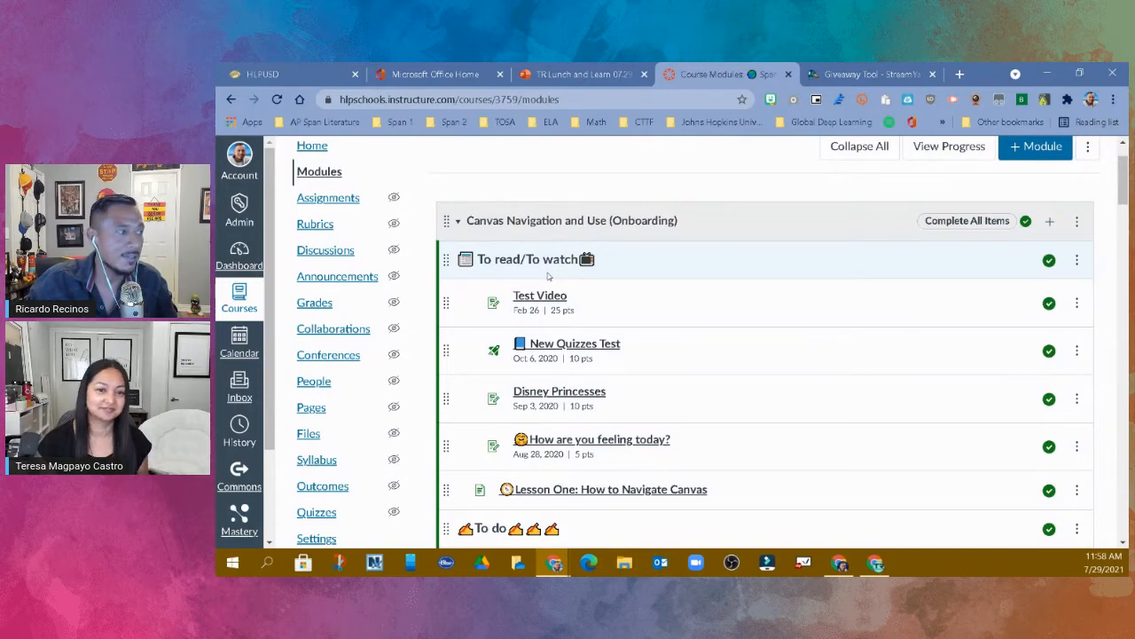
{"action": "scroll", "coordinate": [548, 277], "scroll_direction": "down", "scroll_amount": 4}
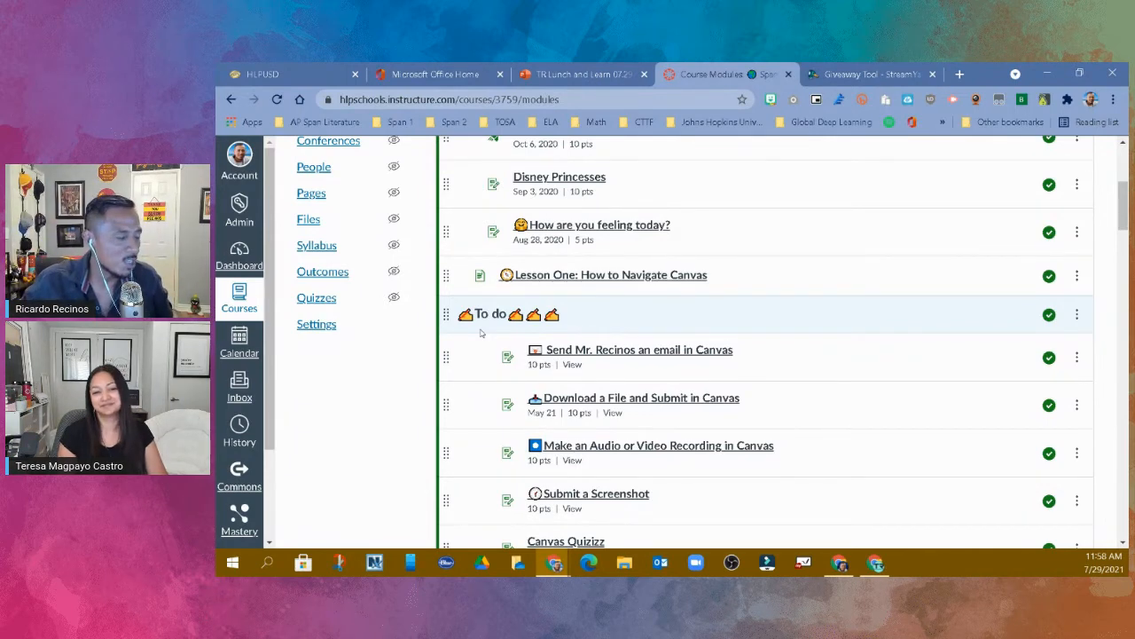
{"action": "scroll", "coordinate": [481, 333], "scroll_direction": "up", "scroll_amount": 3}
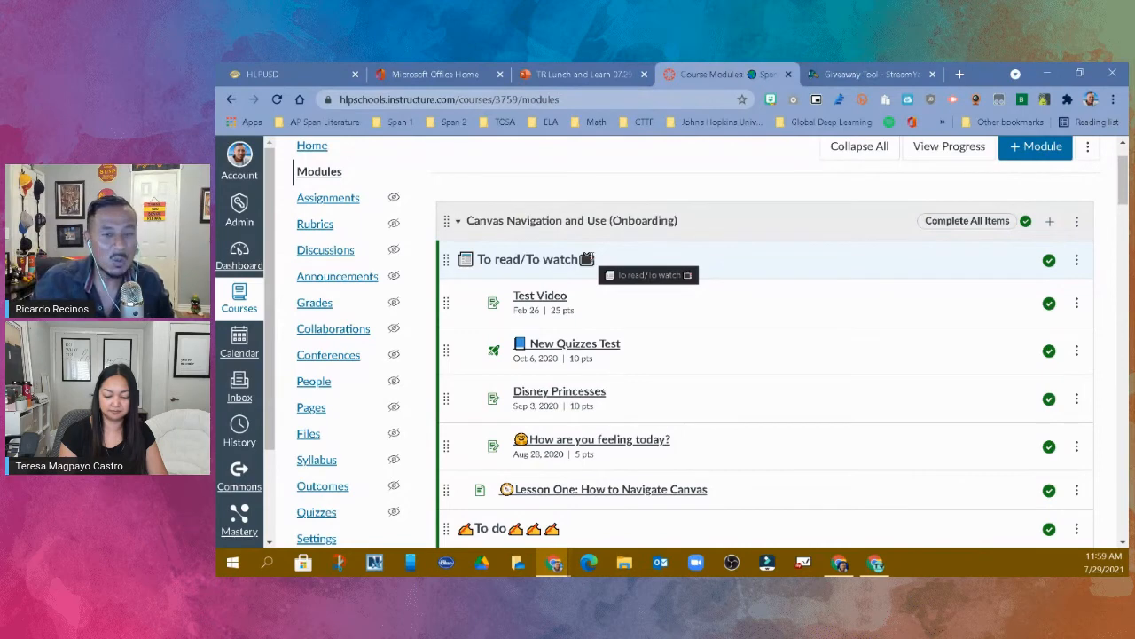
{"action": "scroll", "coordinate": [621, 253], "scroll_direction": "up", "scroll_amount": 2}
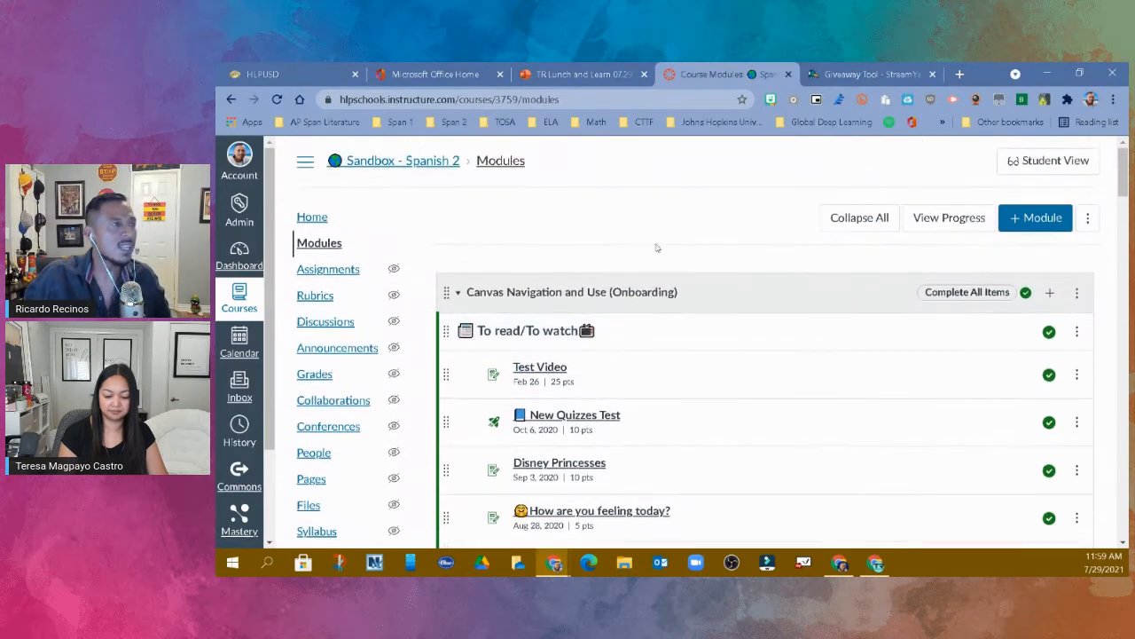
- Start a new module in the Spanish 2 sandbox course and name it Week 1
{"action": "left_click", "coordinate": [1034, 220]}
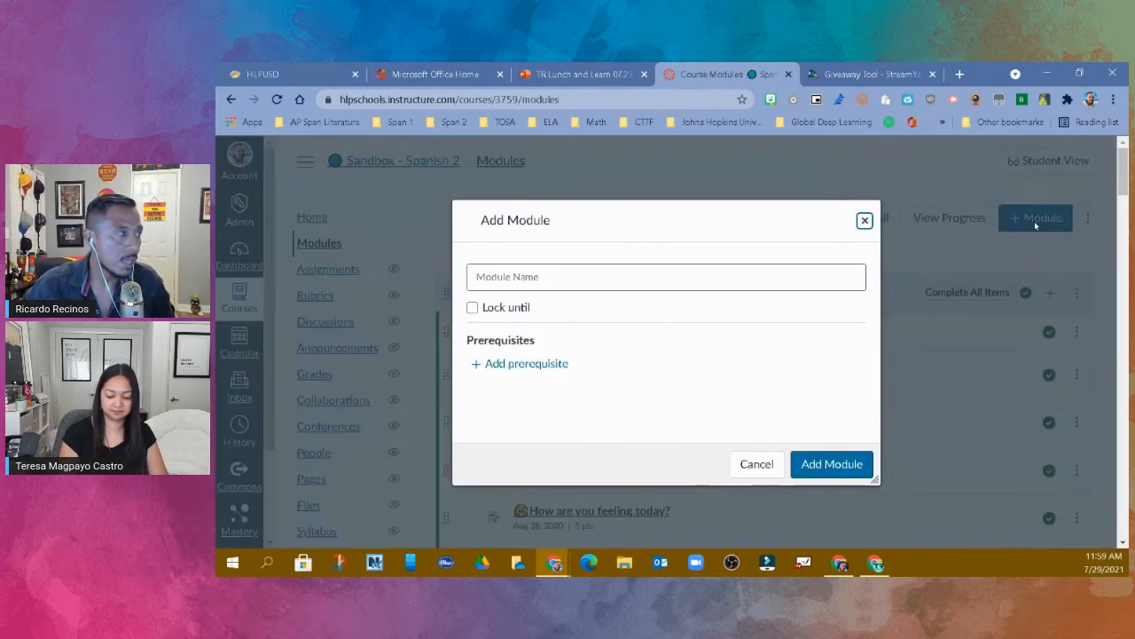
{"action": "left_click", "coordinate": [667, 278]}
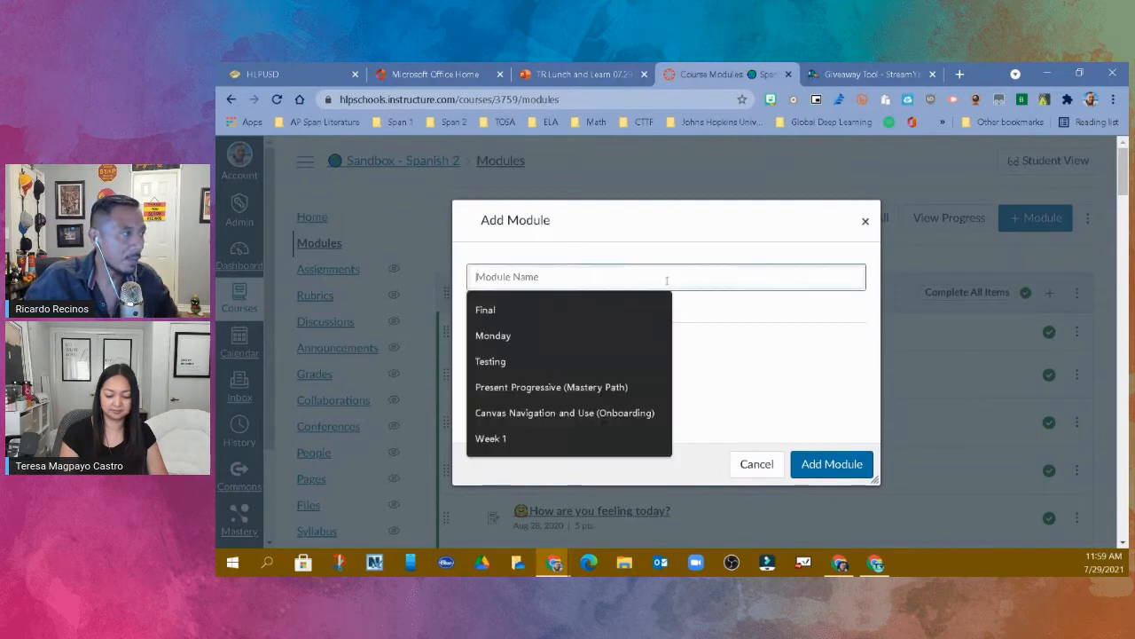
{"action": "type", "text": "Week 1"}
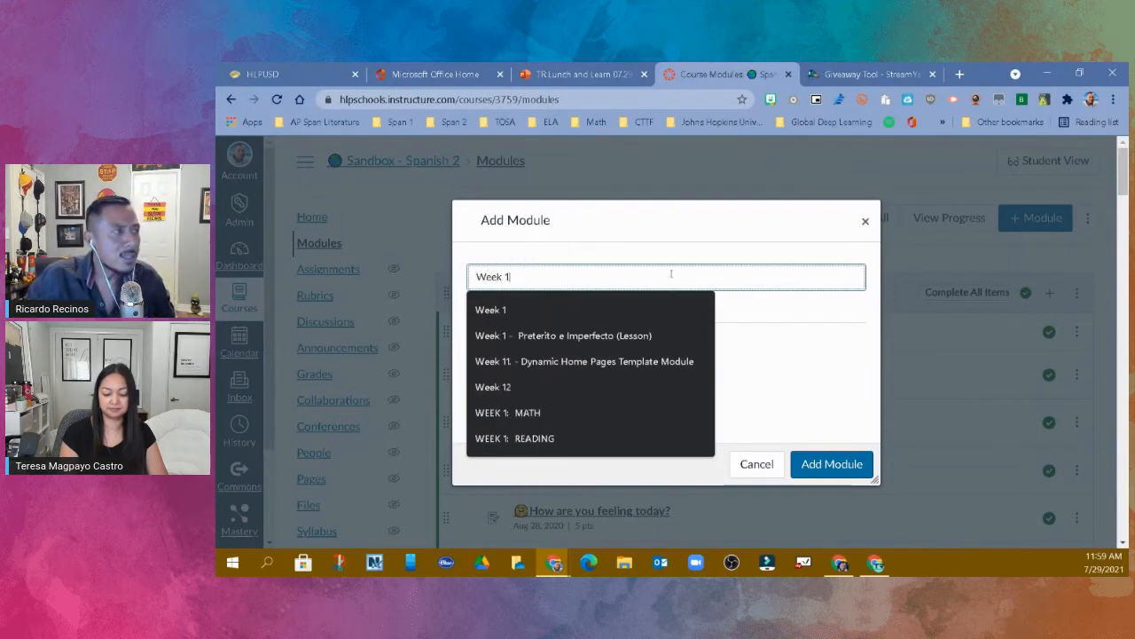
{"action": "left_click", "coordinate": [684, 307]}
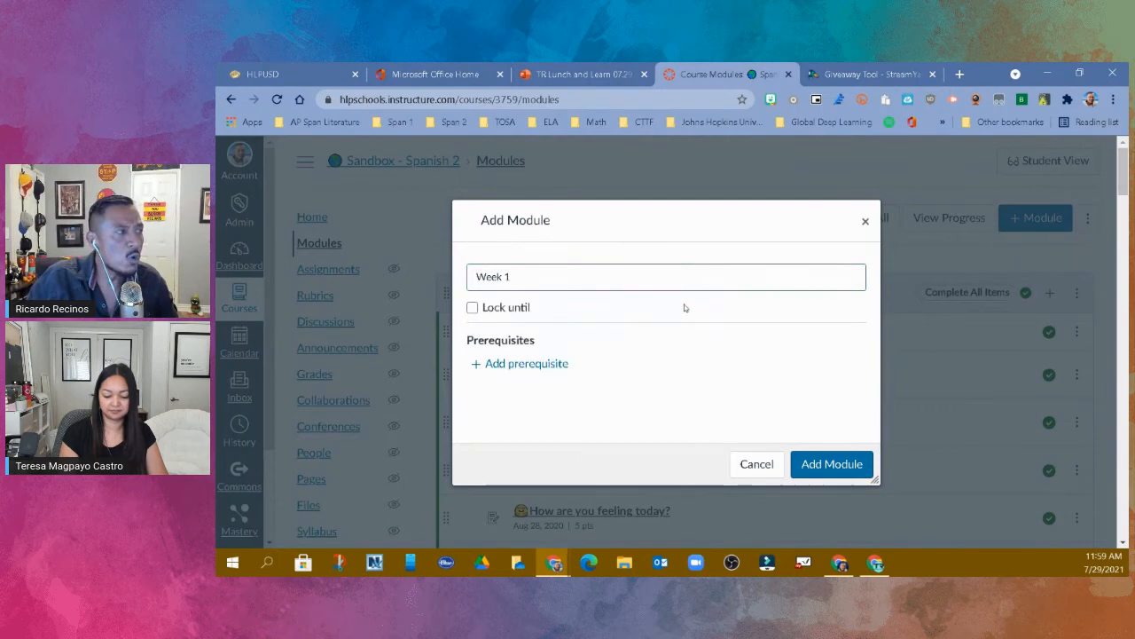
- Lock the new Week 1 module until Aug 4, 2021 at 9:00 am and add it to the course
{"action": "left_click", "coordinate": [471, 308]}
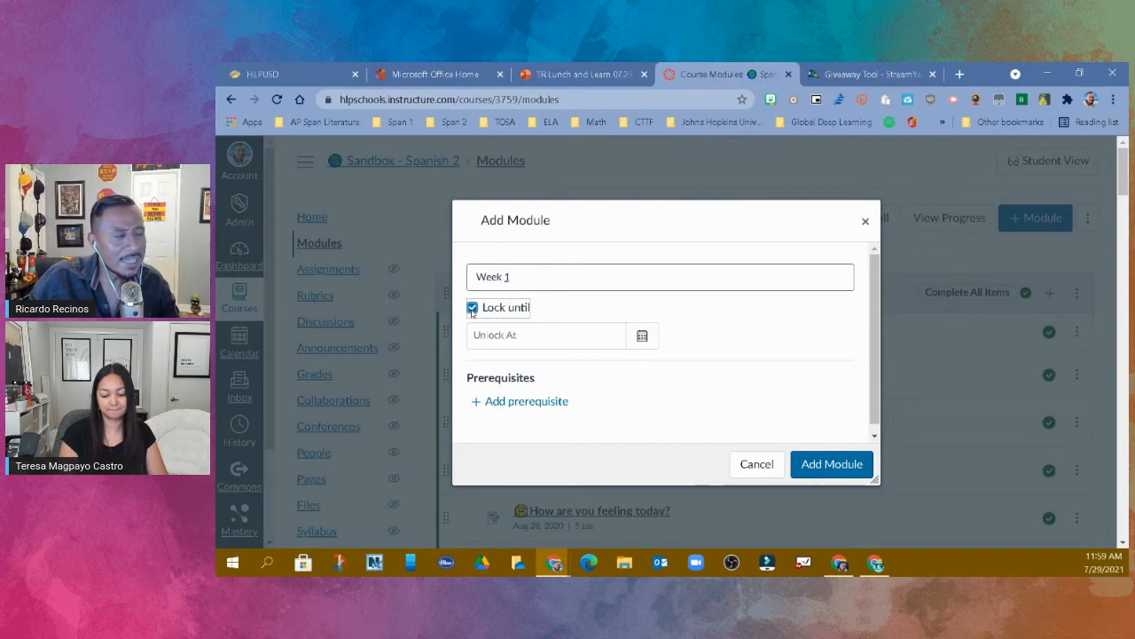
{"action": "left_click", "coordinate": [641, 336]}
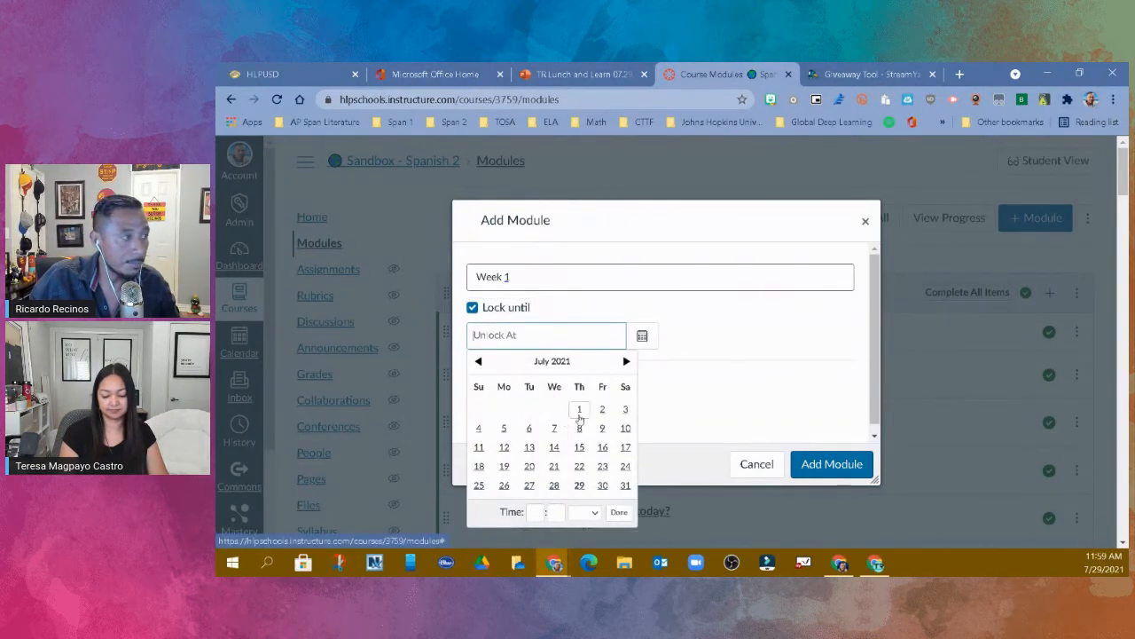
{"action": "left_click", "coordinate": [626, 361]}
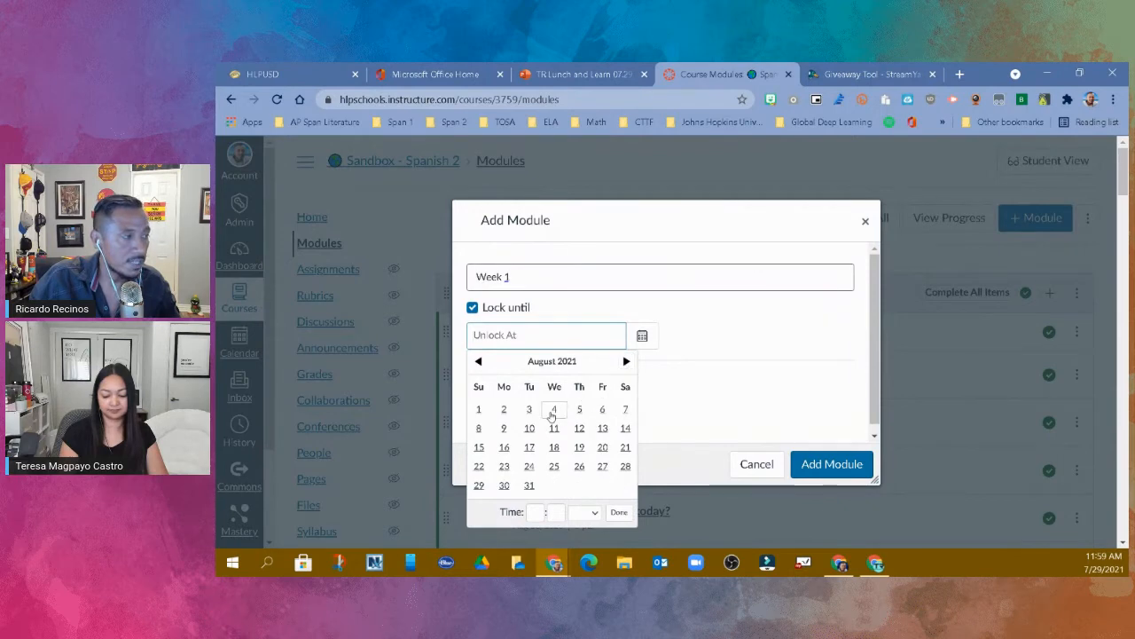
{"action": "left_click", "coordinate": [554, 411]}
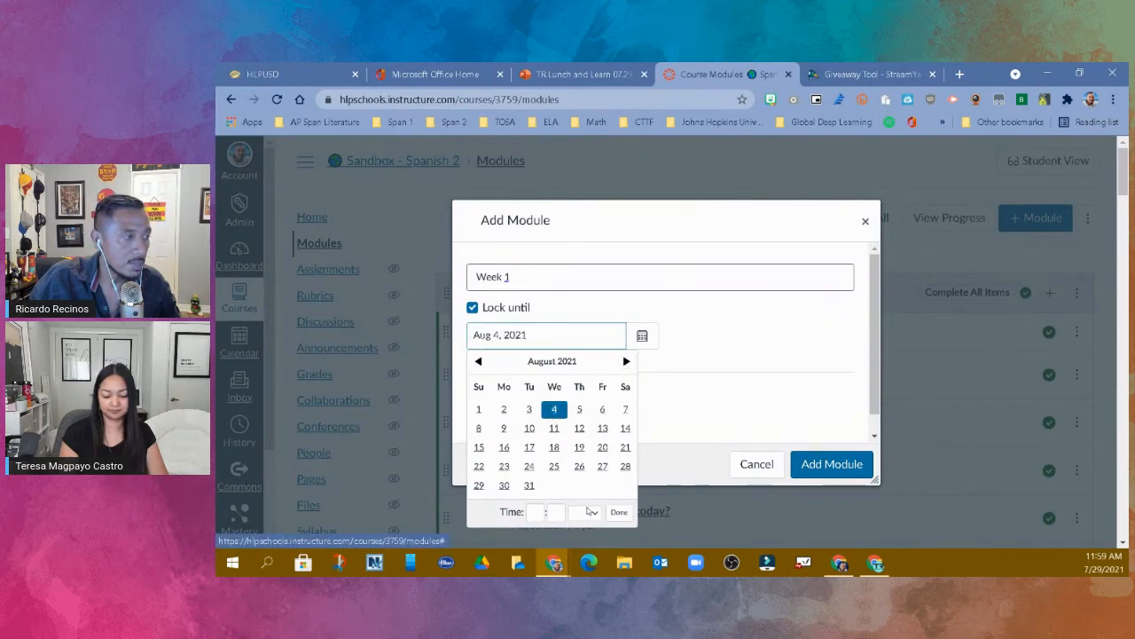
{"action": "left_click", "coordinate": [538, 512]}
{"action": "left_click", "coordinate": [536, 485]}
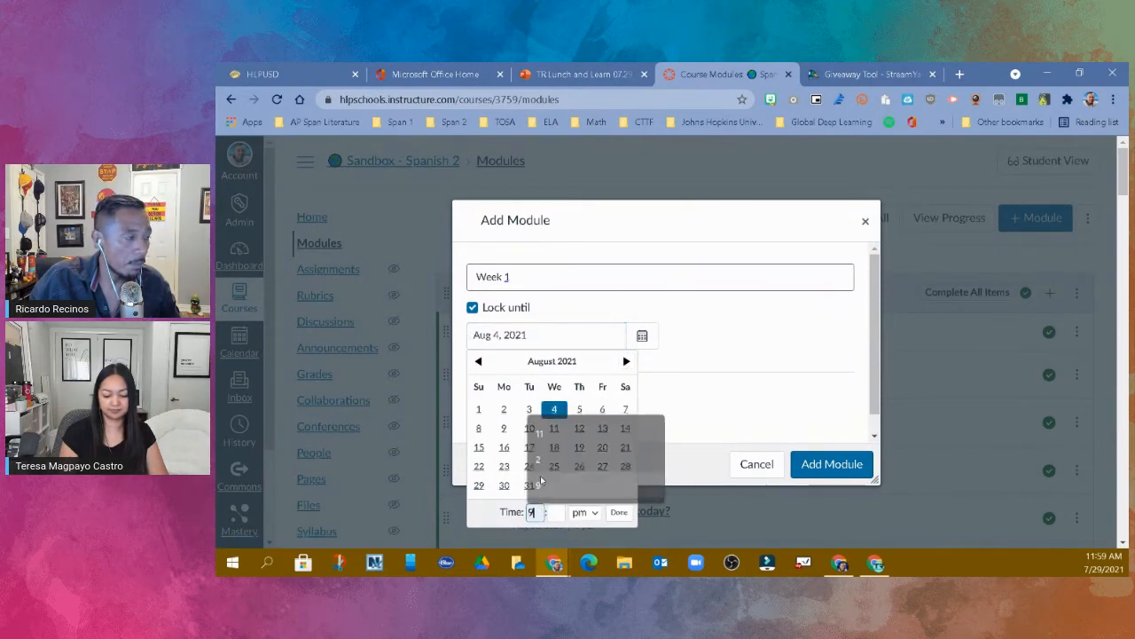
{"action": "left_click", "coordinate": [595, 513]}
{"action": "left_click", "coordinate": [580, 485]}
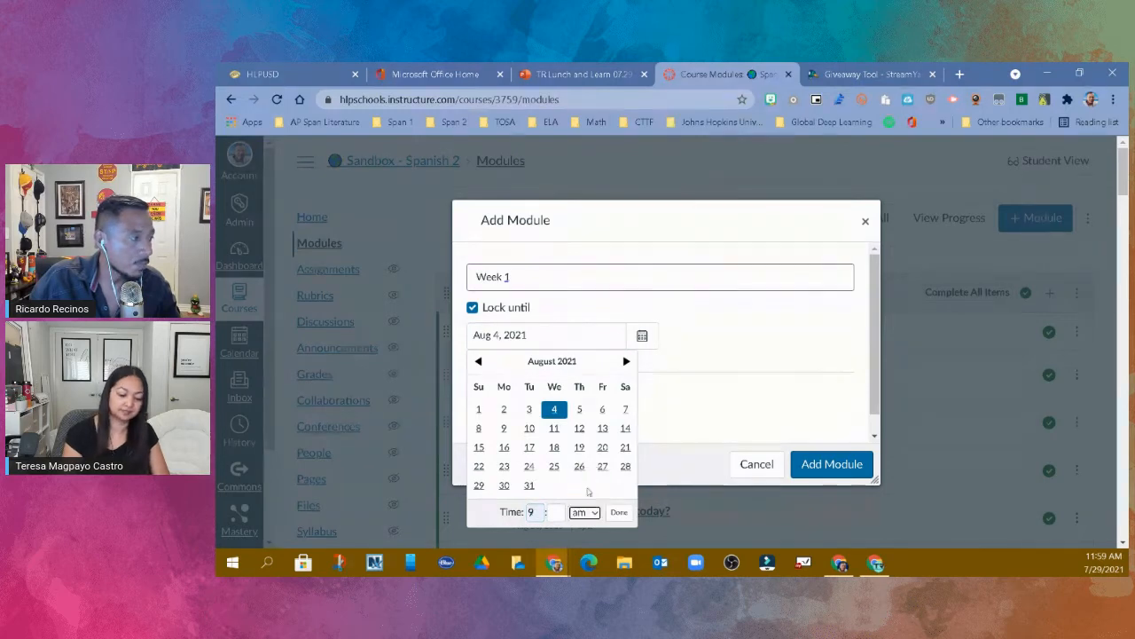
{"action": "left_click", "coordinate": [620, 514]}
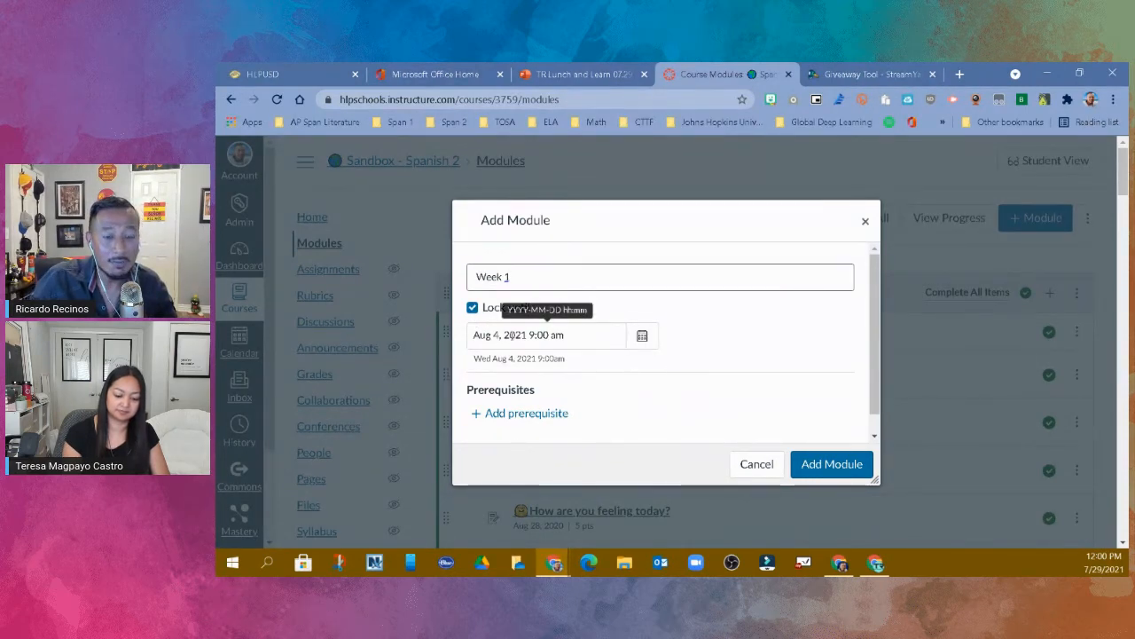
{"action": "left_click", "coordinate": [842, 471]}
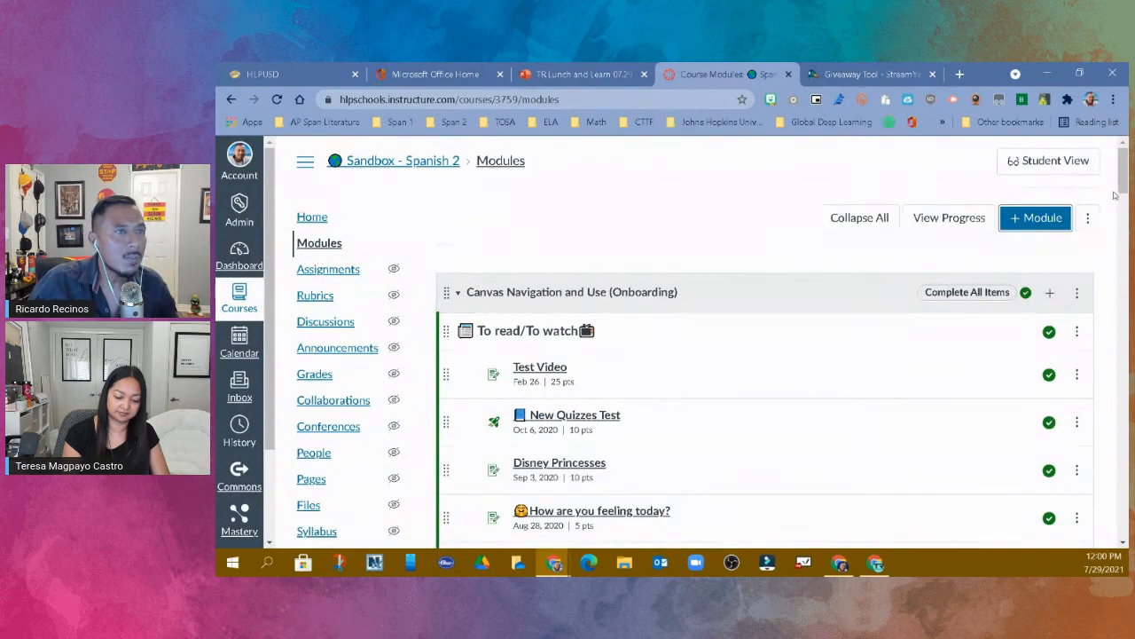
- Upload the calendar image from the Desktop to the new date-locked Week 1 module, replacing the existing calendar.png
{"action": "left_click_drag", "start_coordinate": [1123, 182], "coordinate": [1123, 523]}
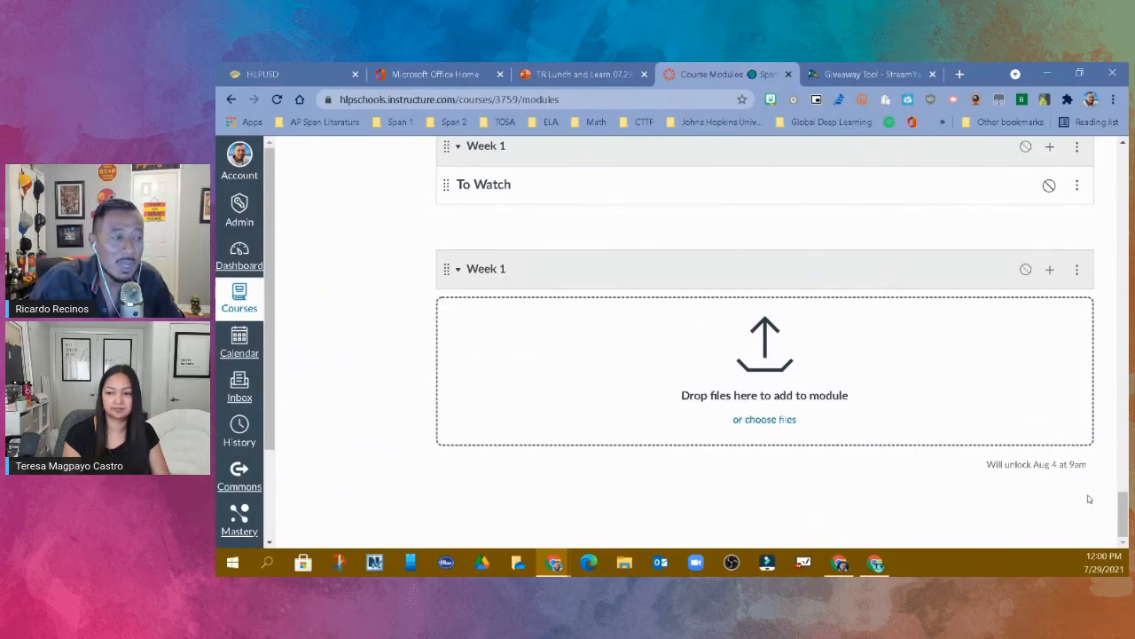
{"action": "left_click", "coordinate": [781, 419]}
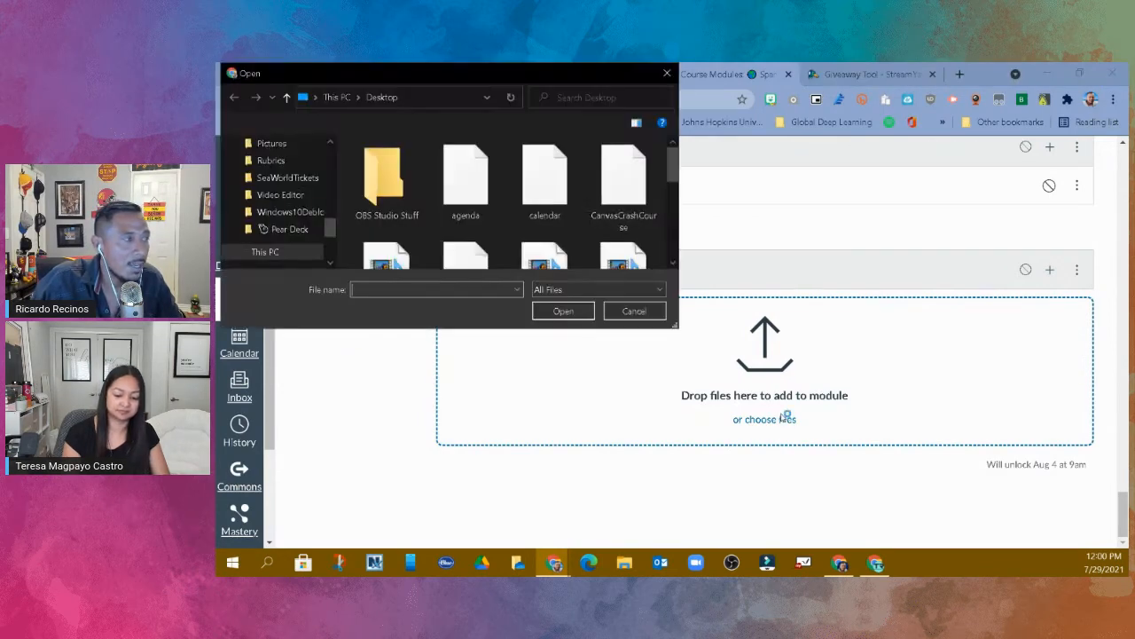
{"action": "left_click", "coordinate": [534, 196]}
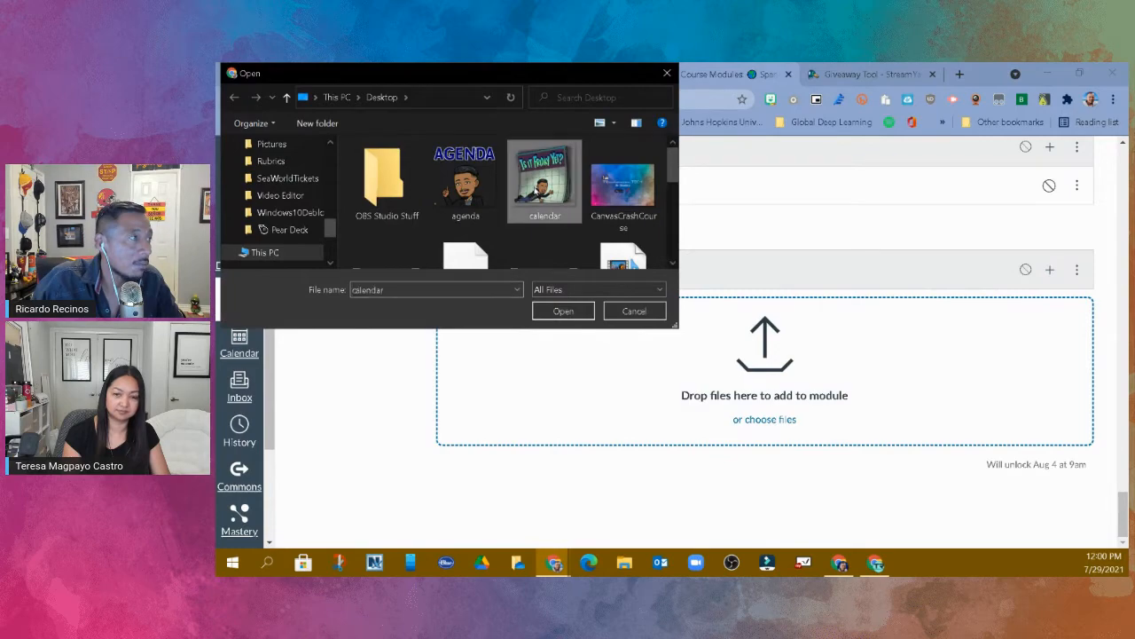
{"action": "left_click", "coordinate": [563, 311]}
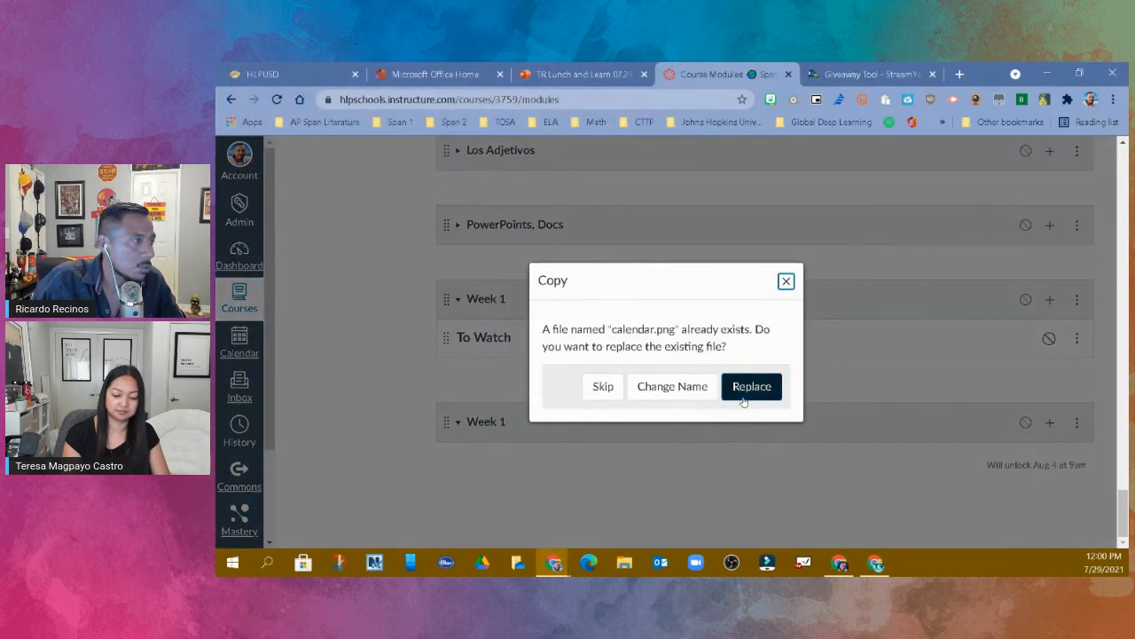
{"action": "left_click", "coordinate": [745, 388]}
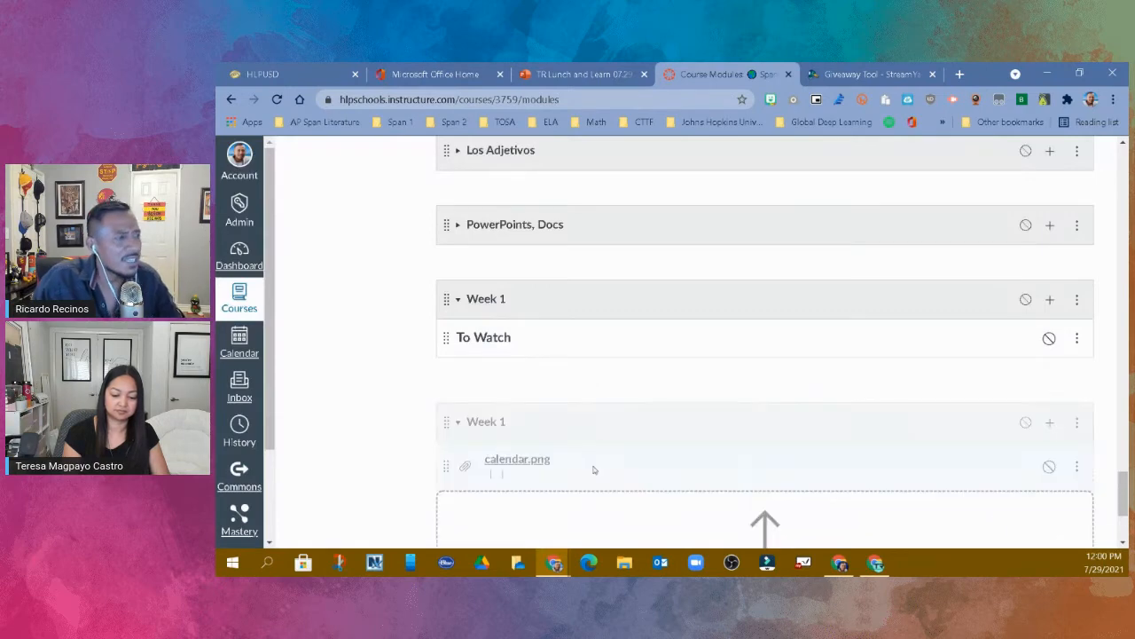
- Examine the assignment list and the new-quiz options available for adding an item to the date-locked Week 1 module
{"action": "scroll", "coordinate": [603, 457], "scroll_direction": "down", "scroll_amount": 1}
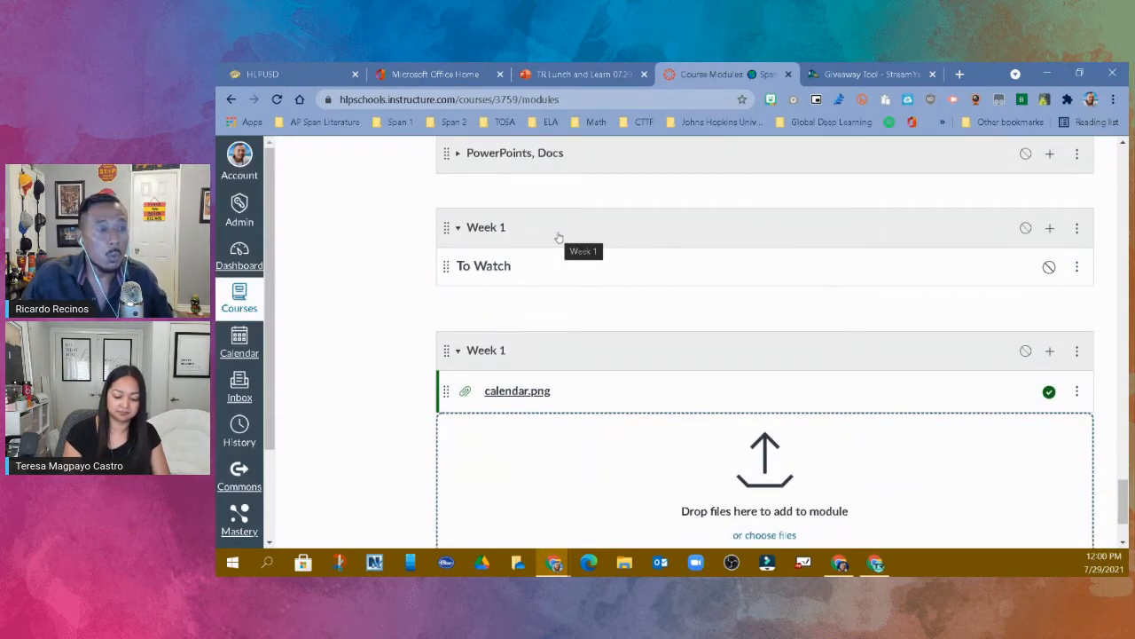
{"action": "left_click", "coordinate": [1049, 353]}
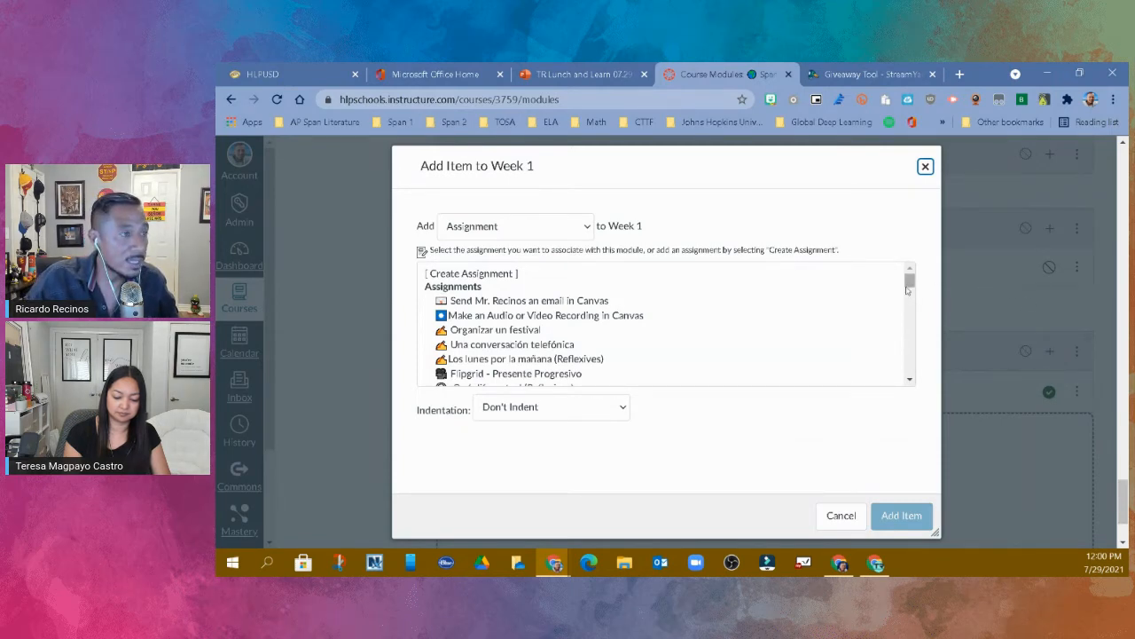
{"action": "left_click_drag", "start_coordinate": [909, 280], "coordinate": [886, 268]}
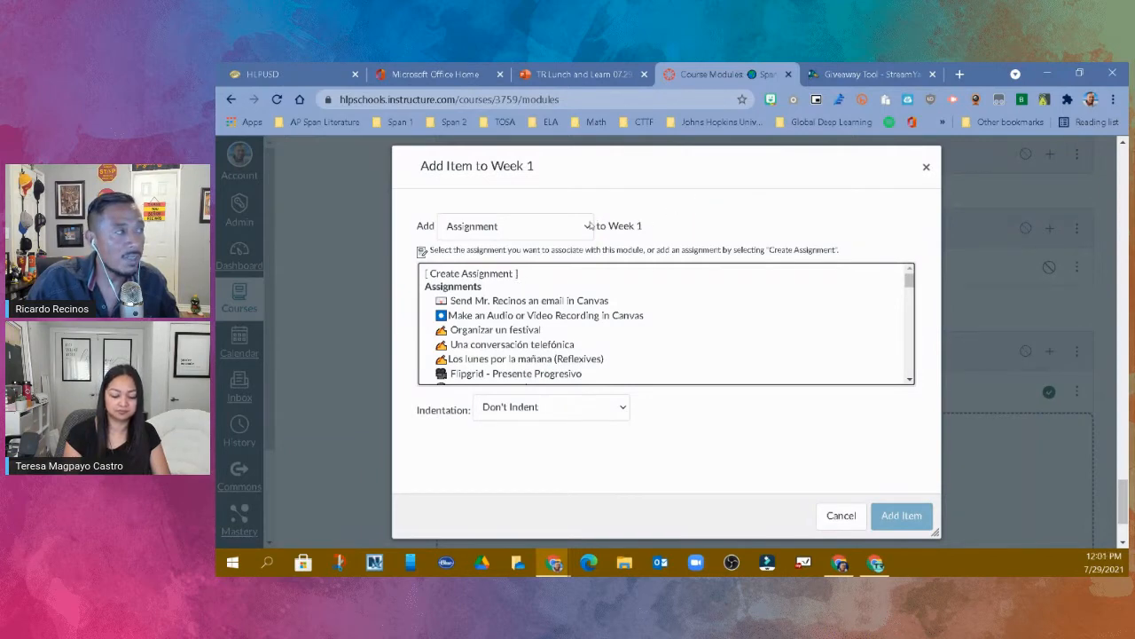
{"action": "left_click", "coordinate": [589, 226]}
{"action": "left_click", "coordinate": [563, 259]}
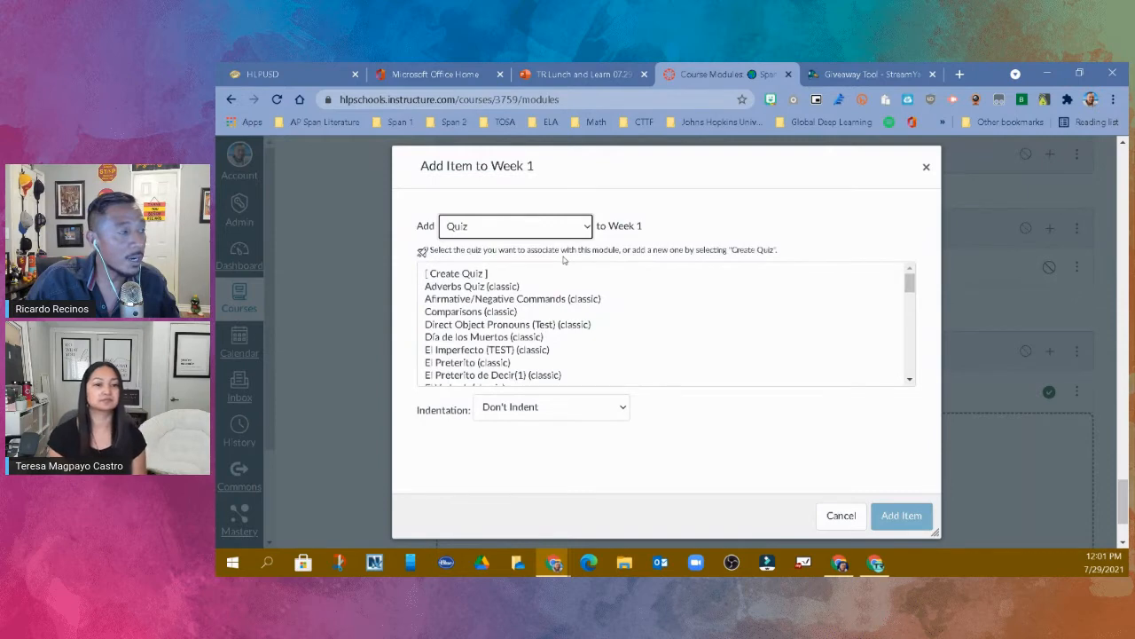
{"action": "left_click", "coordinate": [470, 275]}
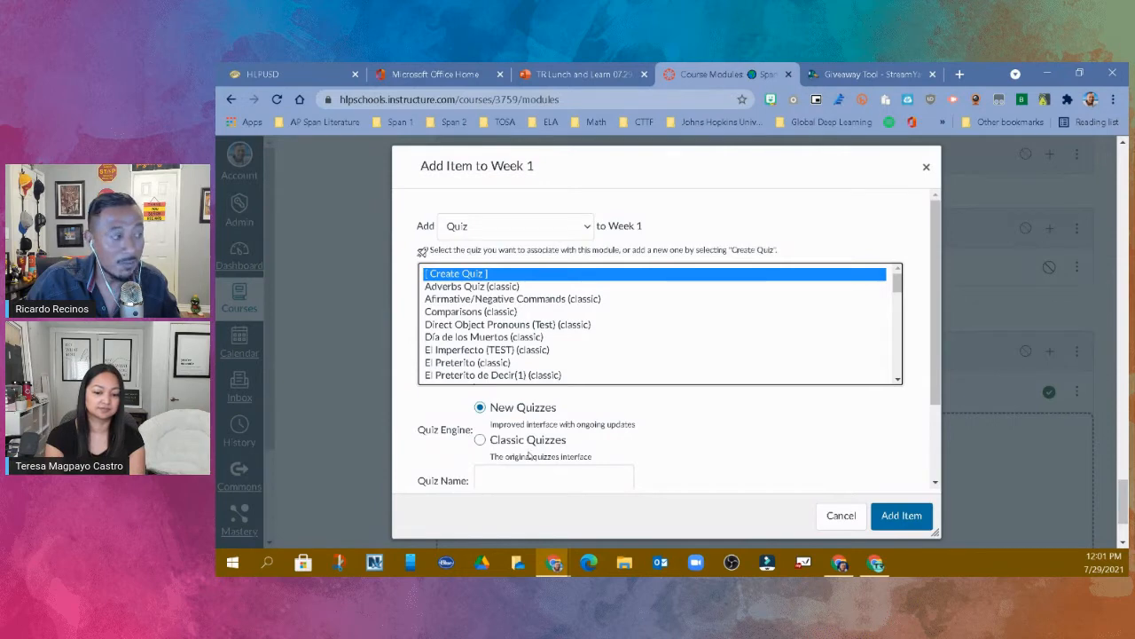
{"action": "scroll", "coordinate": [681, 456], "scroll_direction": "down", "scroll_amount": 1}
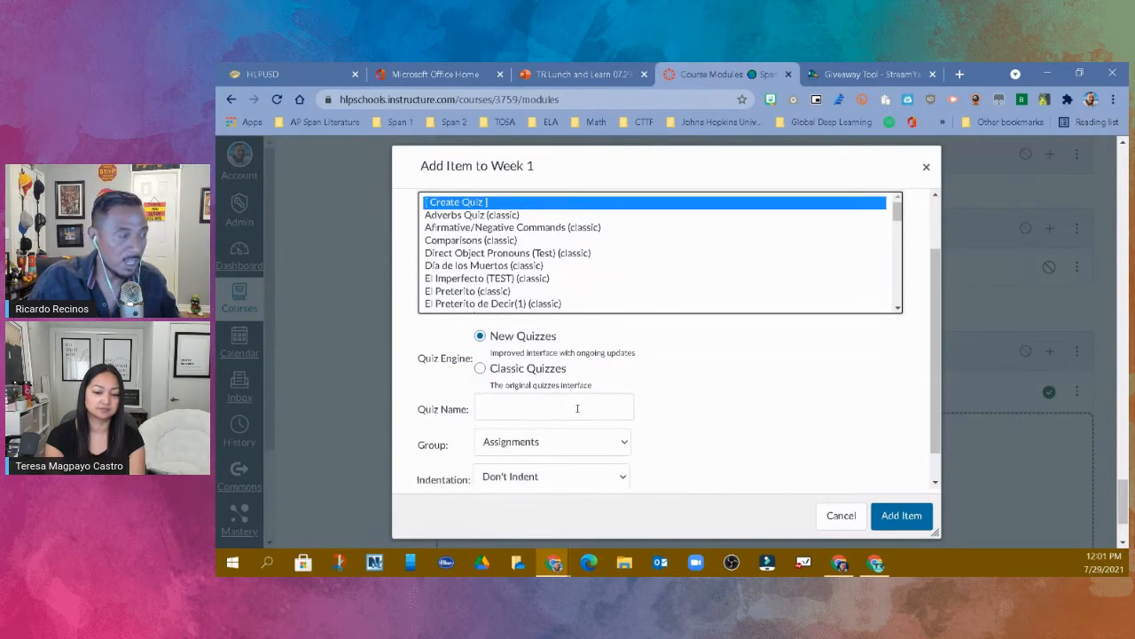
{"action": "scroll", "coordinate": [576, 408], "scroll_direction": "up", "scroll_amount": 1}
- Switch the new Week 1 item to a text header and enter "To read/watch" as its text
{"action": "left_click", "coordinate": [583, 229]}
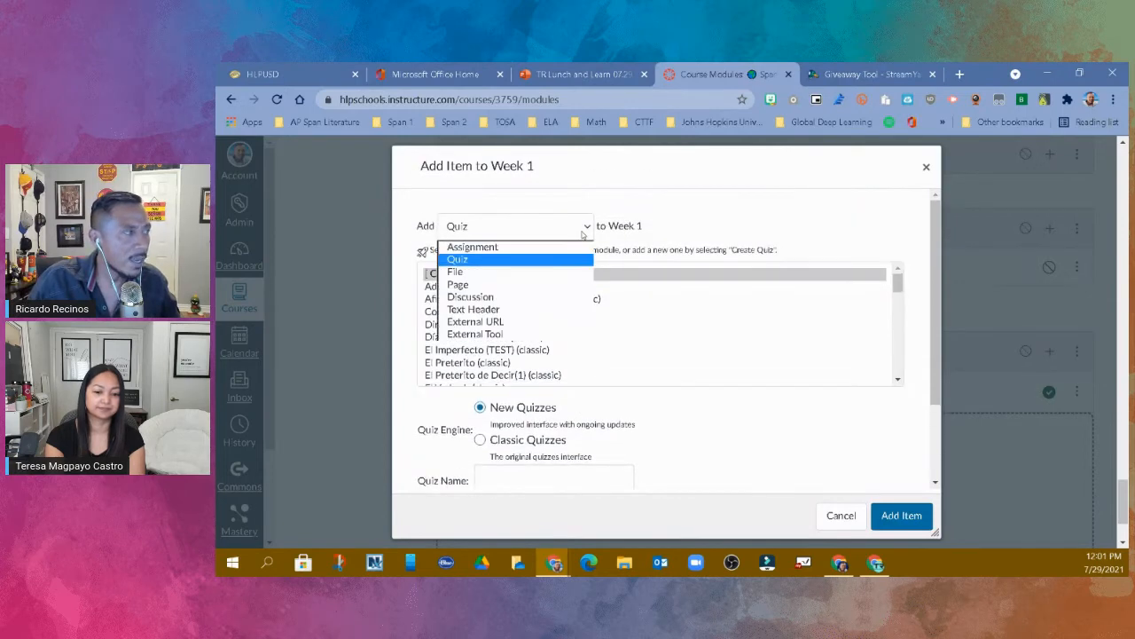
{"action": "left_click", "coordinate": [514, 309]}
{"action": "left_click", "coordinate": [515, 275]}
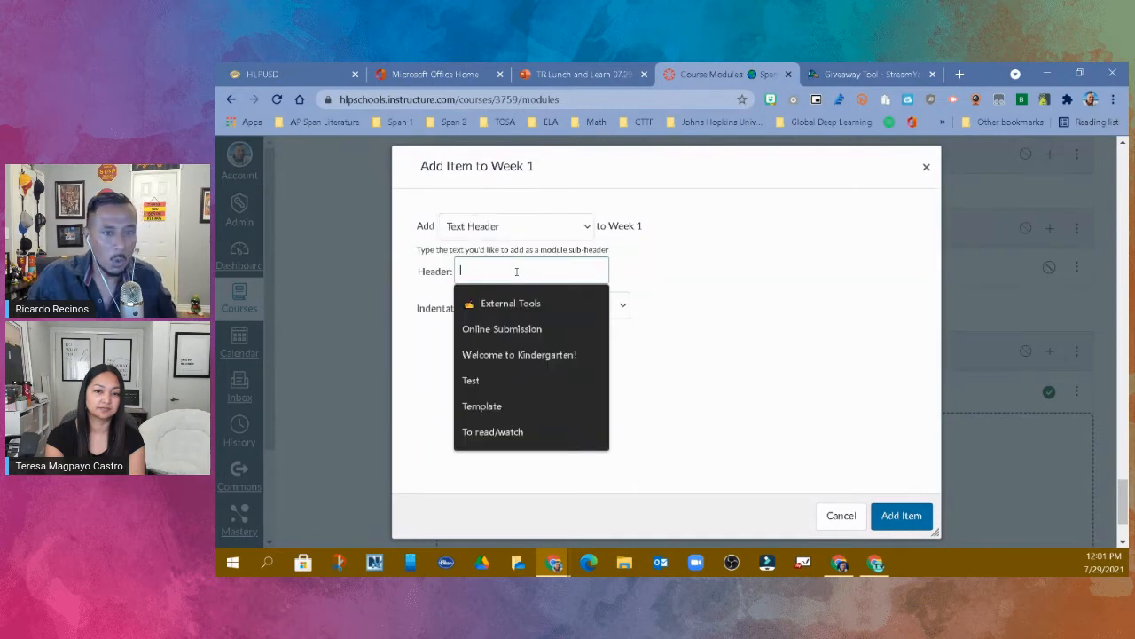
{"action": "type", "text": "To w"}
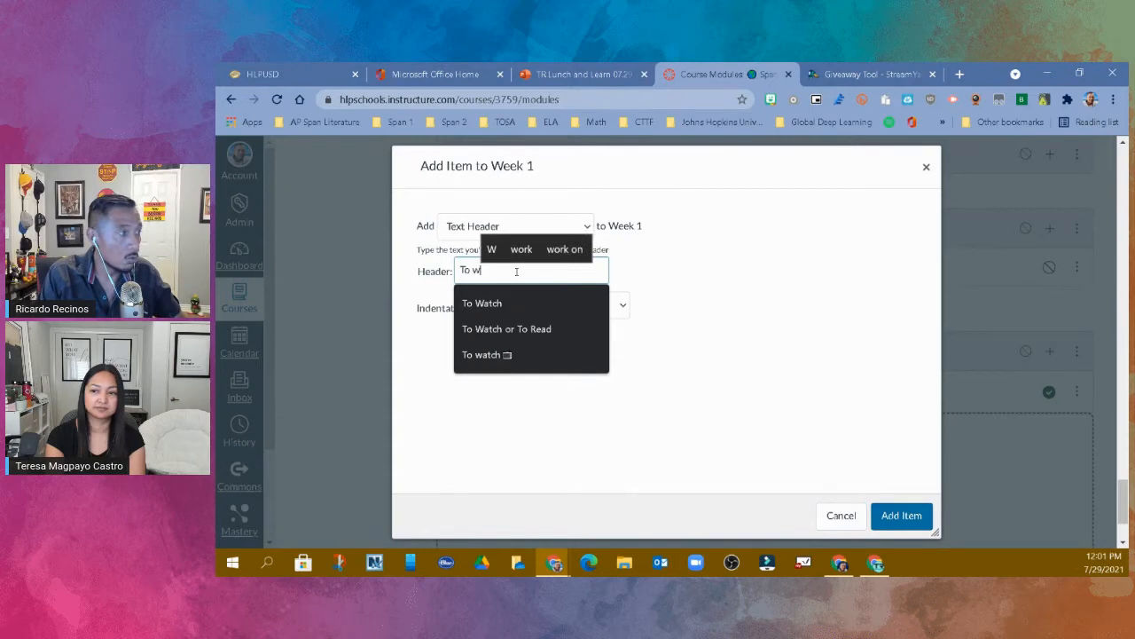
{"action": "key", "text": "BackSpace"}
{"action": "type", "text": "read/watch"}
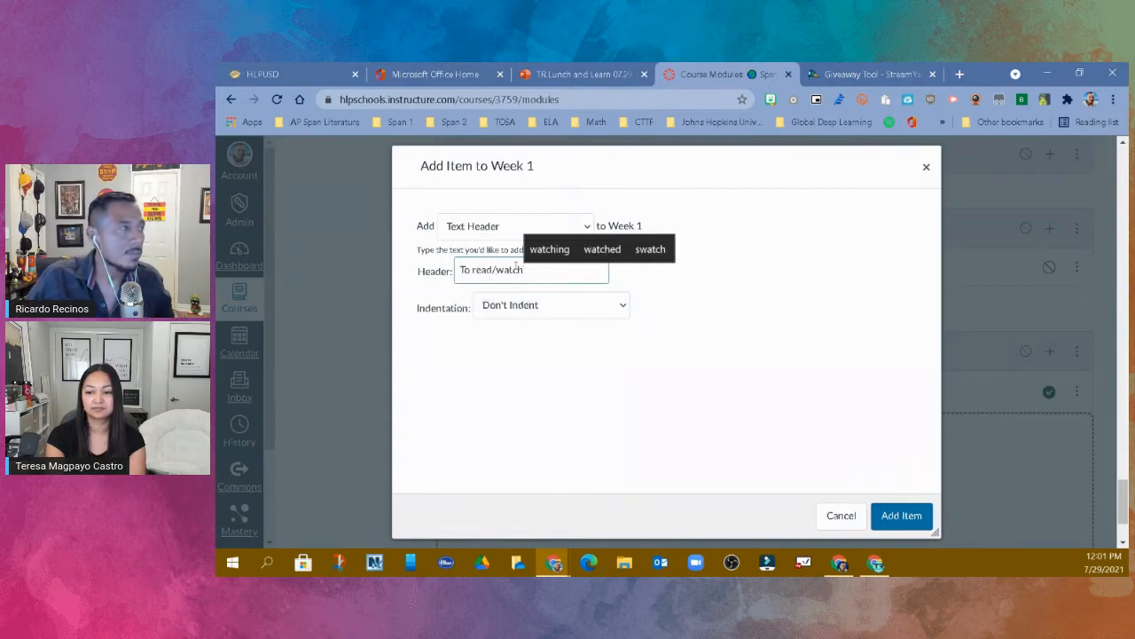
- Put four target (direct hit) emojis in front of the header text and add the header to the module
{"action": "left_click", "coordinate": [459, 271]}
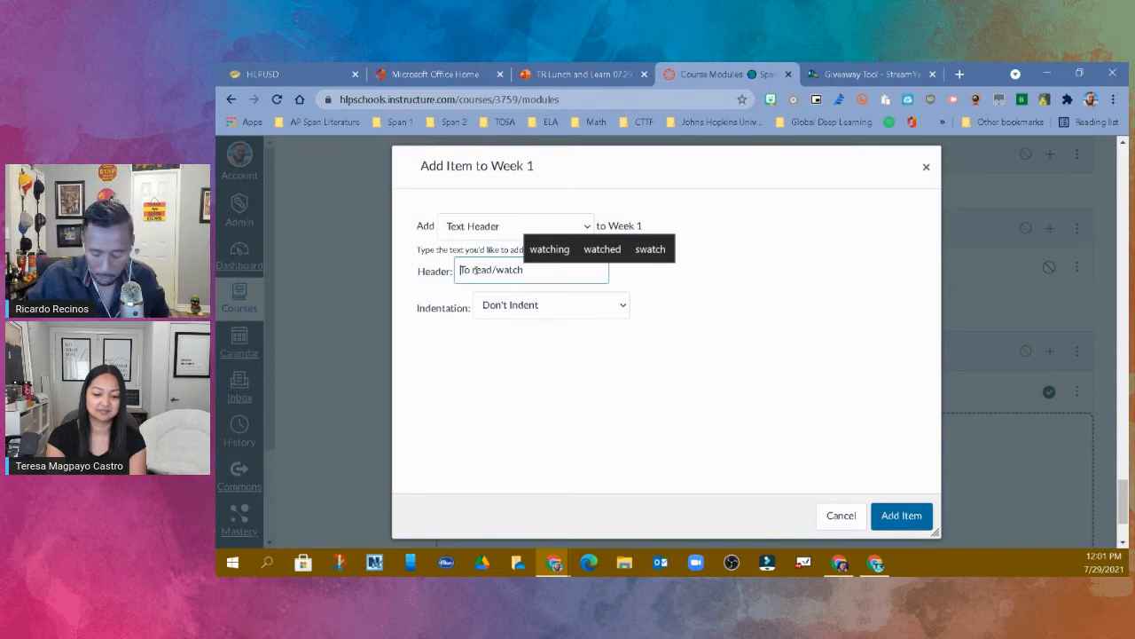
{"action": "key", "text": "super+period"}
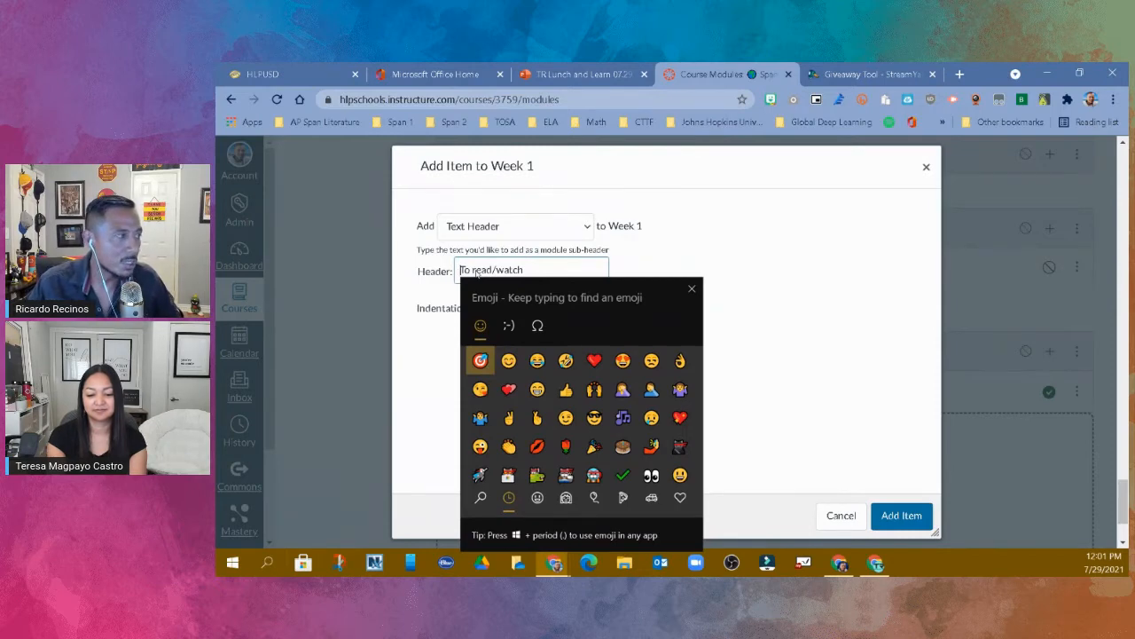
{"action": "left_click", "coordinate": [486, 362]}
{"action": "left_click", "coordinate": [487, 361]}
{"action": "double_click", "coordinate": [486, 362]}
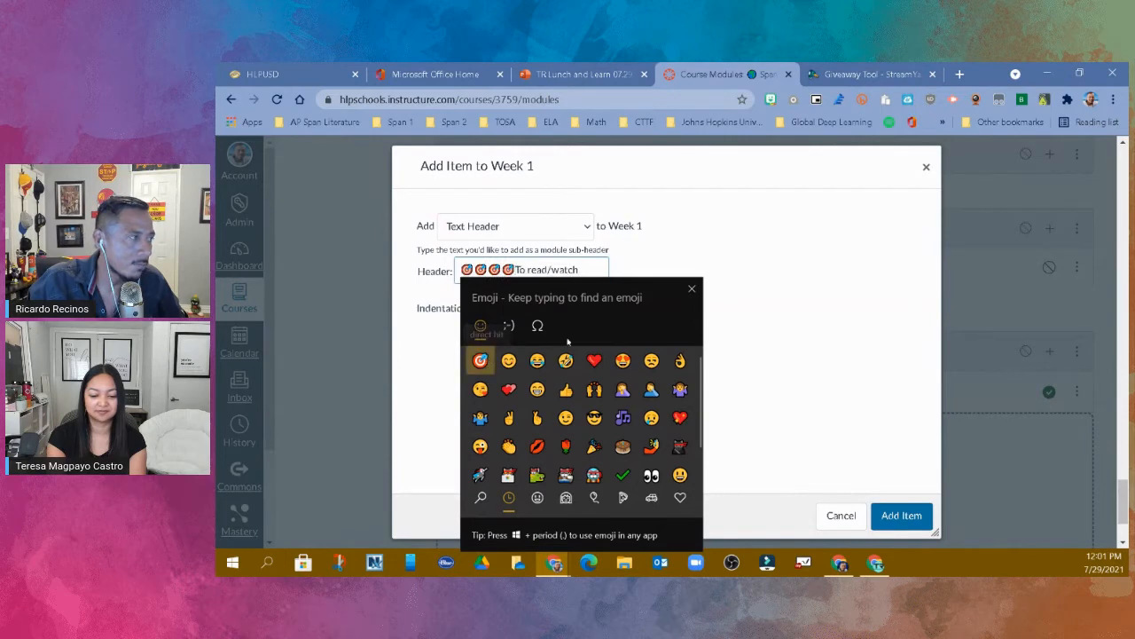
{"action": "left_click", "coordinate": [590, 274]}
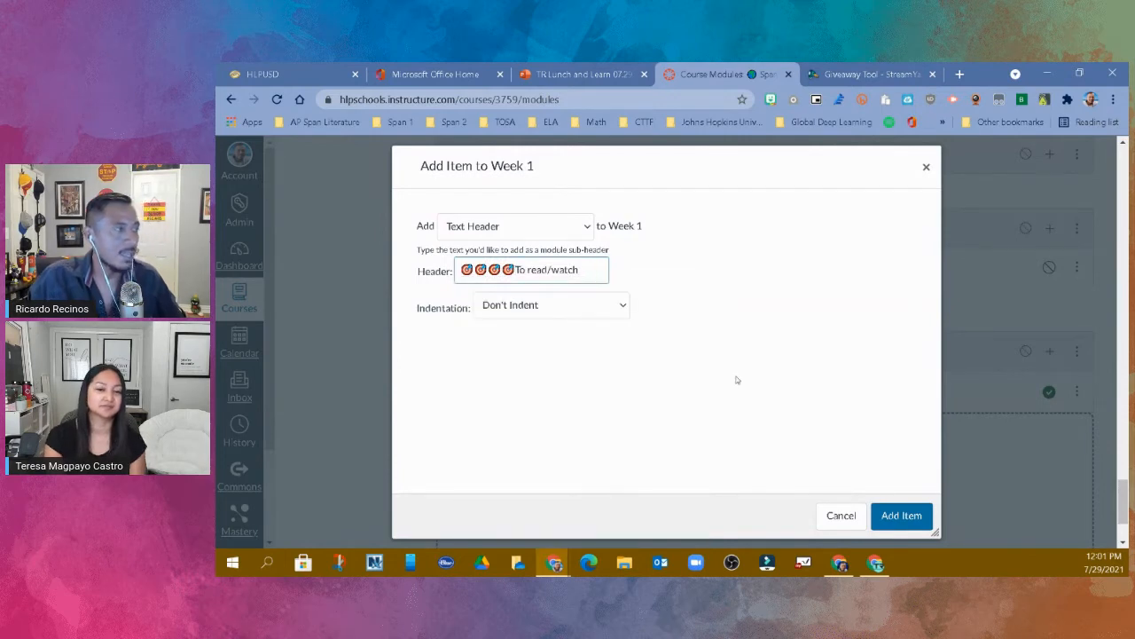
{"action": "left_click", "coordinate": [900, 514]}
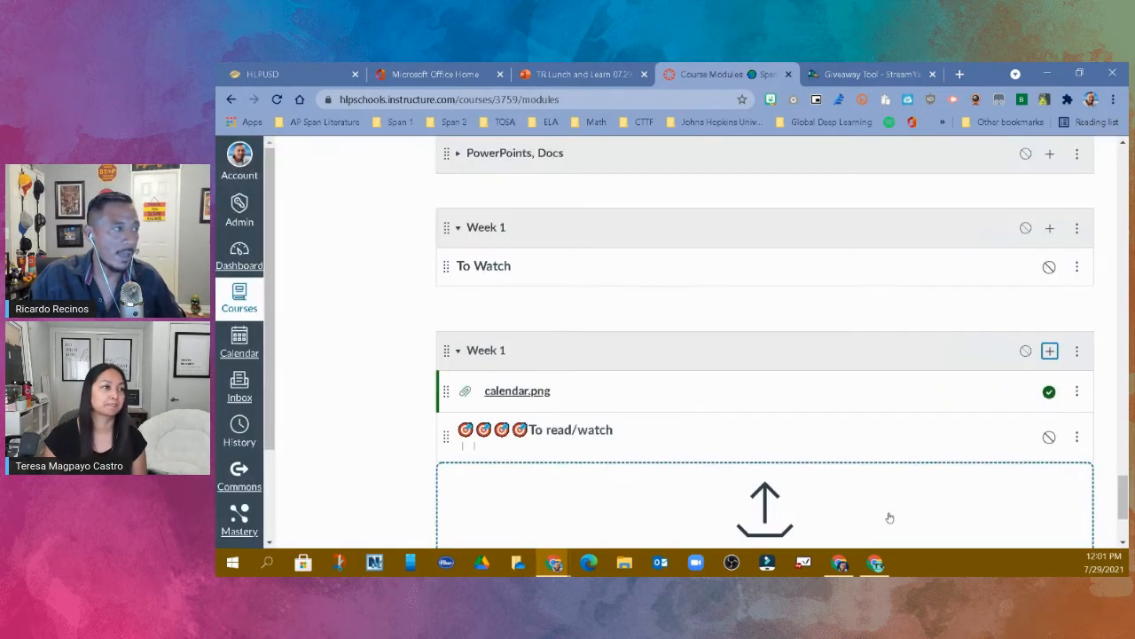
- Start a new assignment item in the date-locked Week 1 module and name it "Reading Material"
{"action": "scroll", "coordinate": [812, 404], "scroll_direction": "down", "scroll_amount": 1}
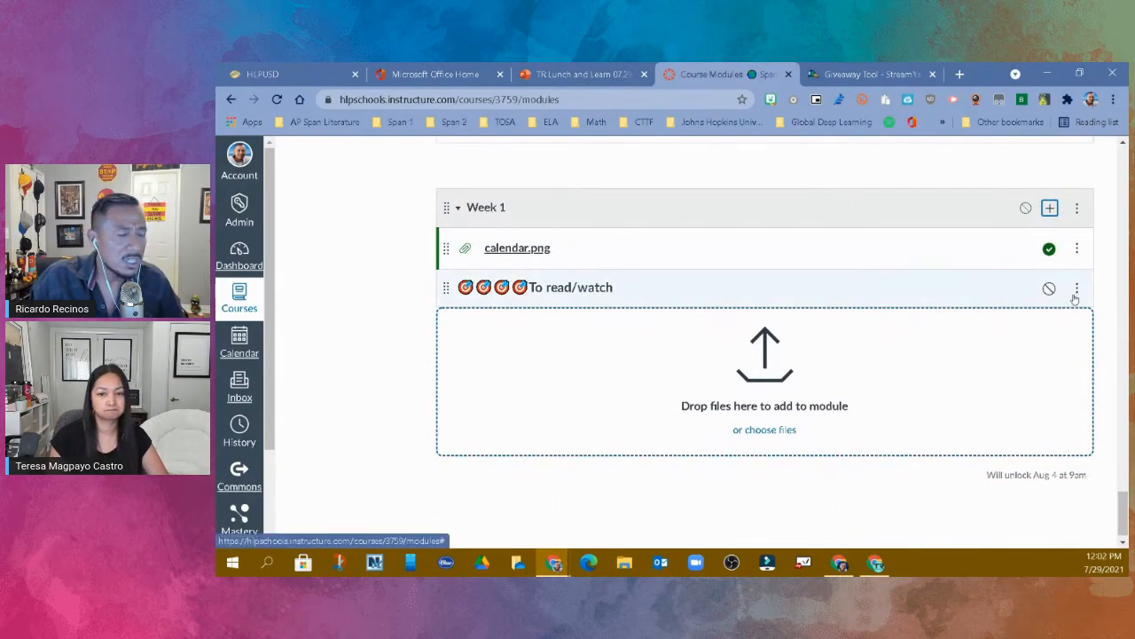
{"action": "left_click", "coordinate": [1049, 208]}
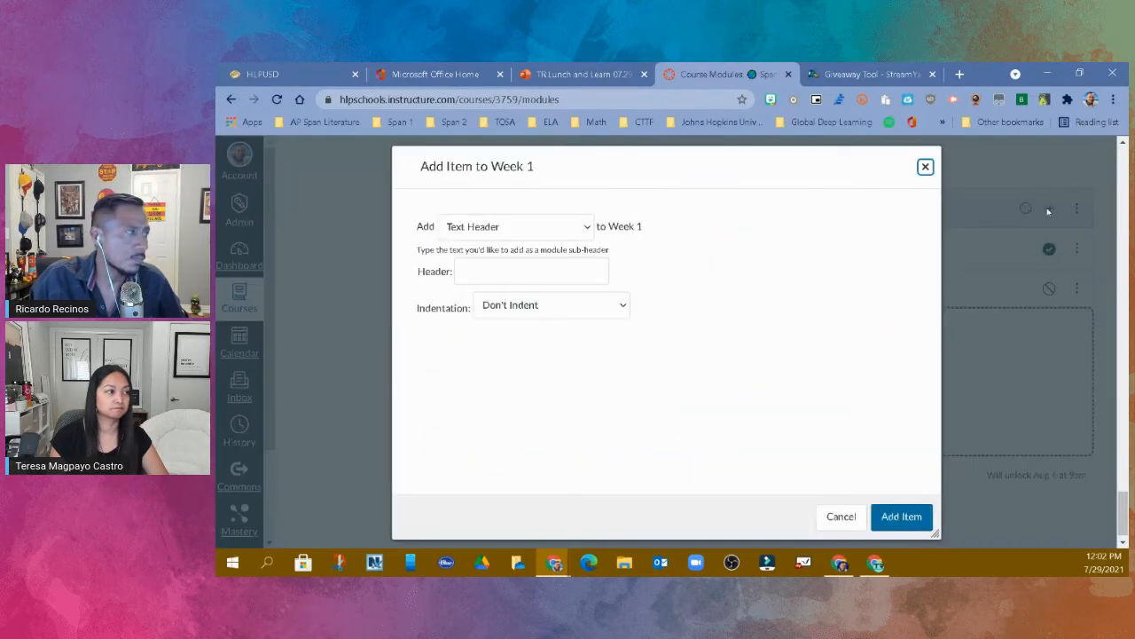
{"action": "left_click", "coordinate": [571, 237]}
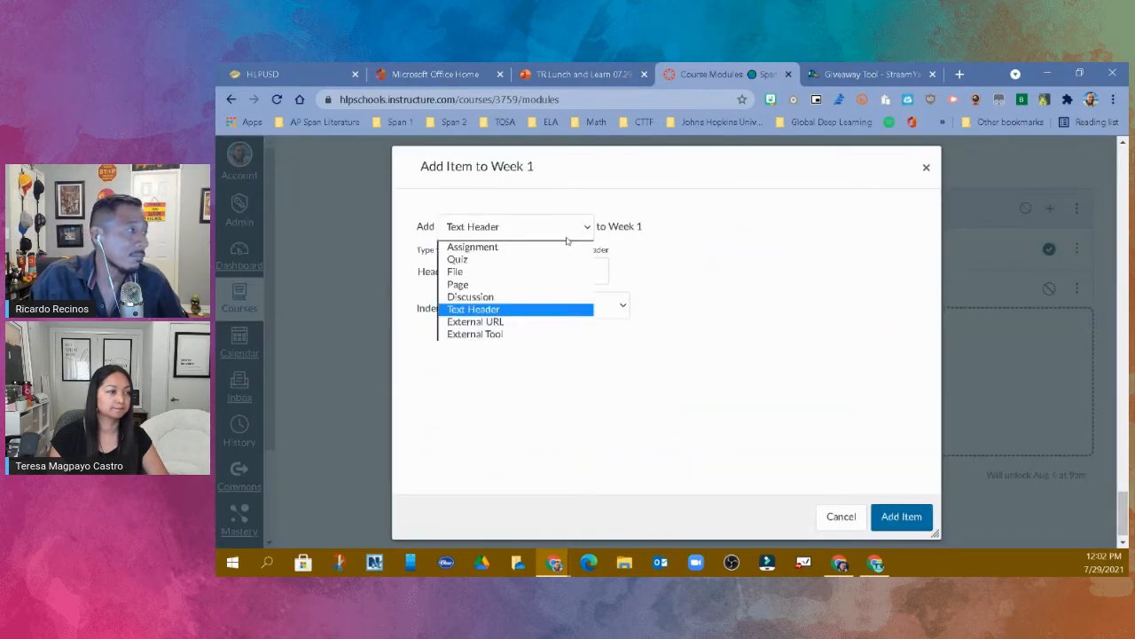
{"action": "left_click", "coordinate": [519, 249]}
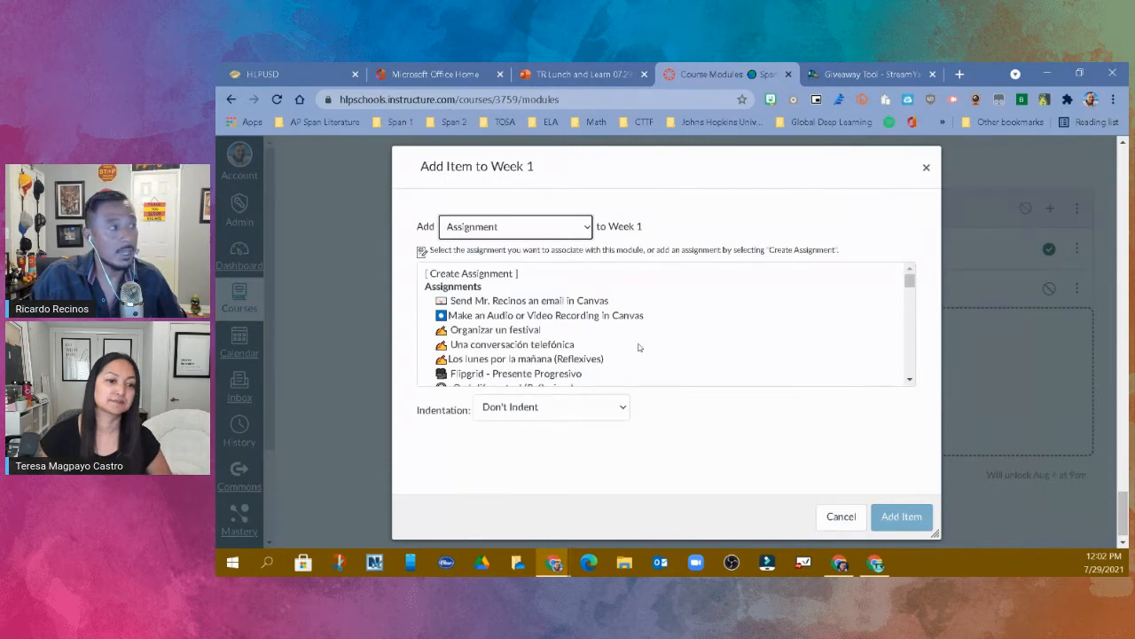
{"action": "scroll", "coordinate": [532, 337], "scroll_direction": "down", "scroll_amount": 5}
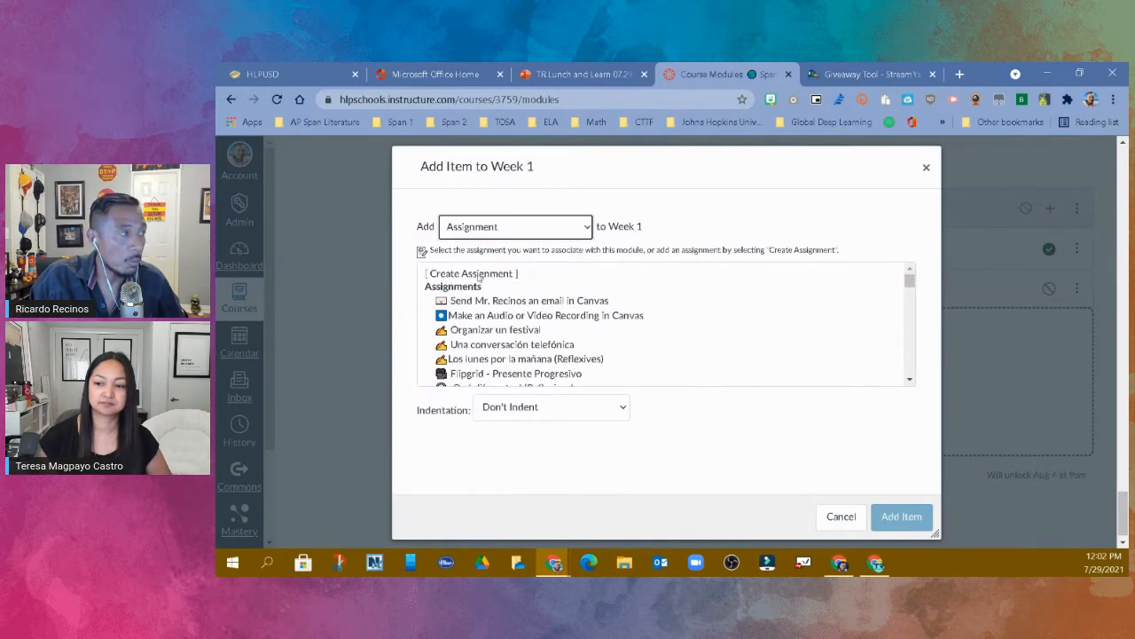
{"action": "left_click", "coordinate": [479, 275]}
{"action": "left_click", "coordinate": [535, 413]}
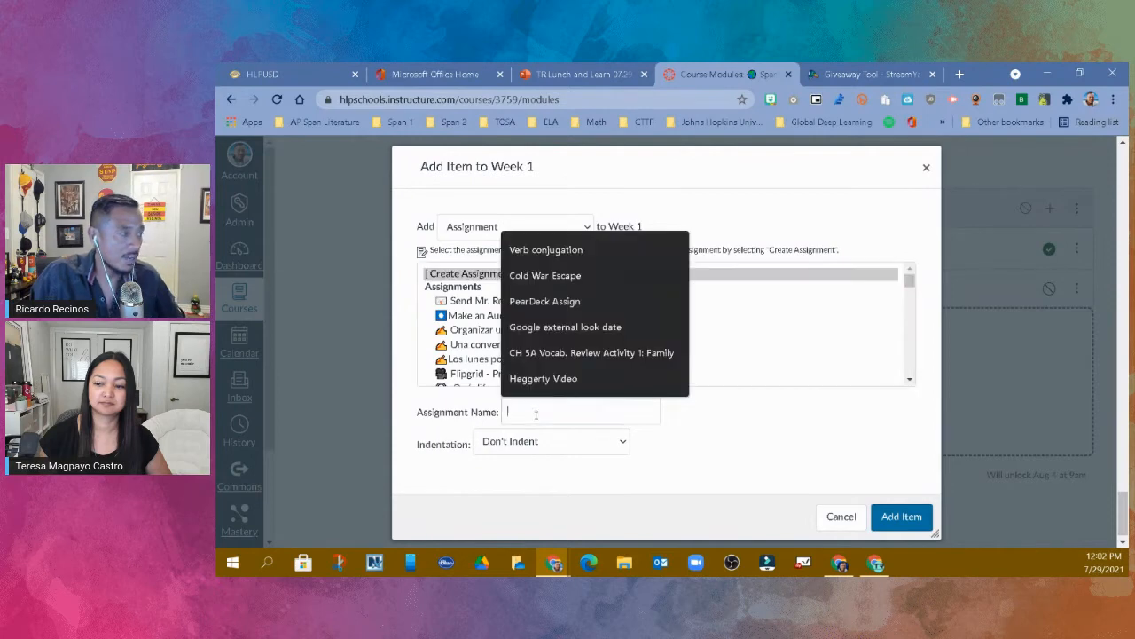
{"action": "type", "text": "Reading"}
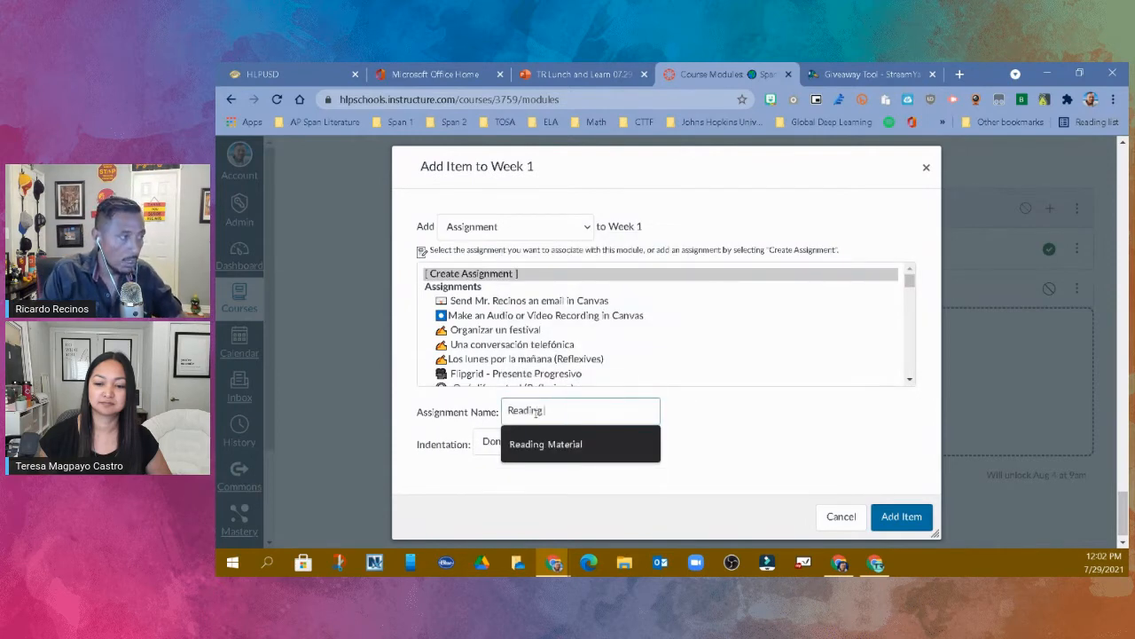
{"action": "type", "text": " Material"}
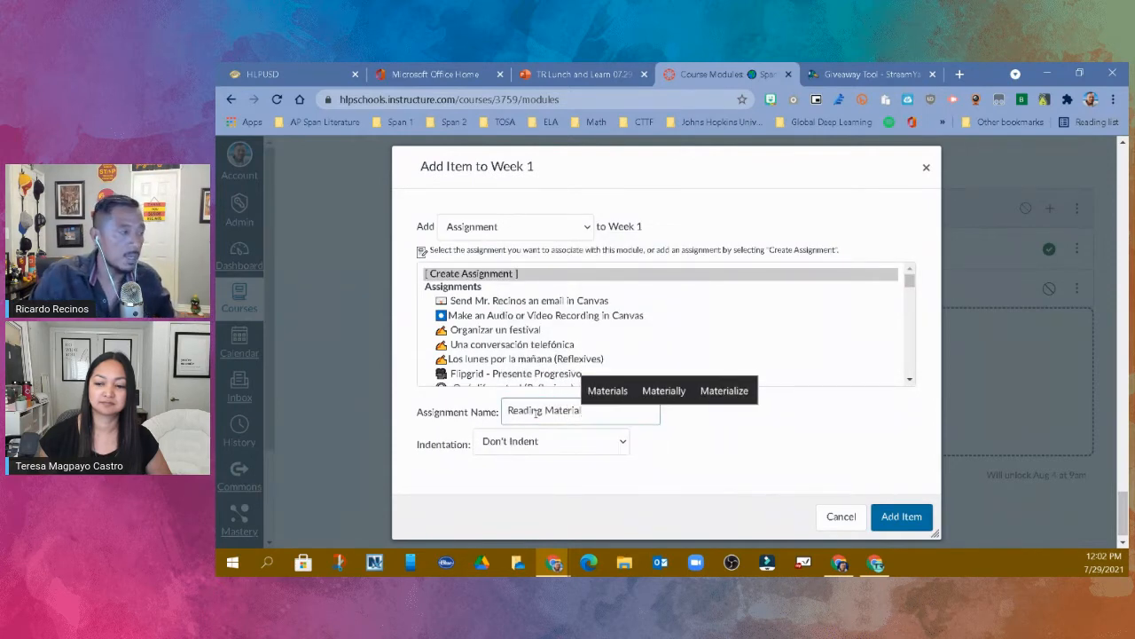
- Indent the Reading Material assignment 3 levels, prefix its name with three grinning emojis, and add it to the module
{"action": "left_click", "coordinate": [583, 444]}
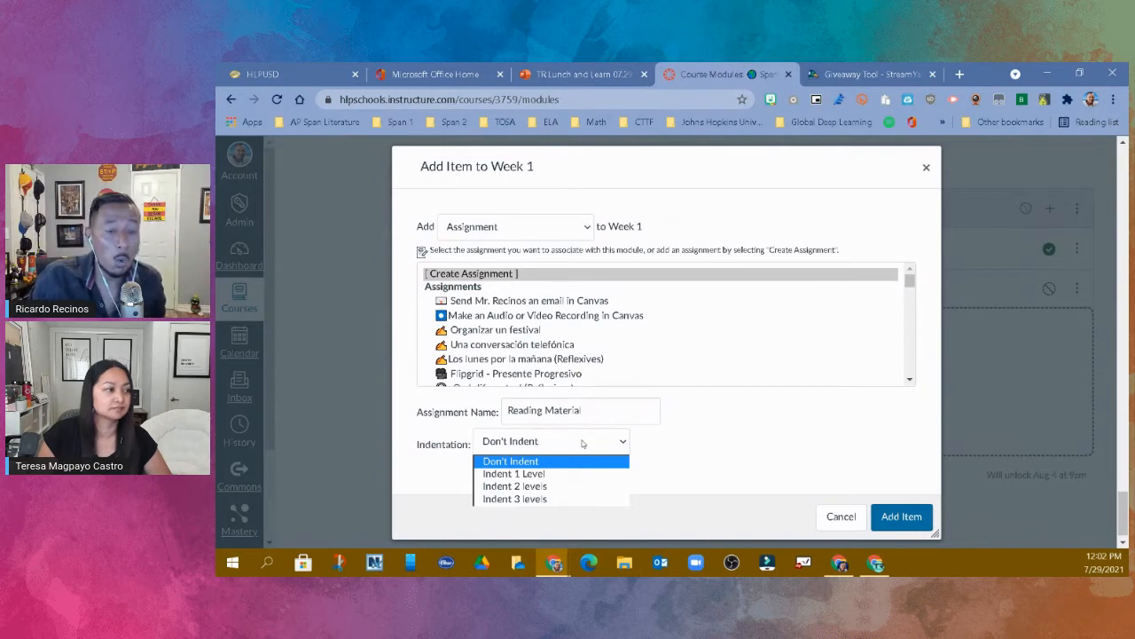
{"action": "left_click", "coordinate": [568, 498]}
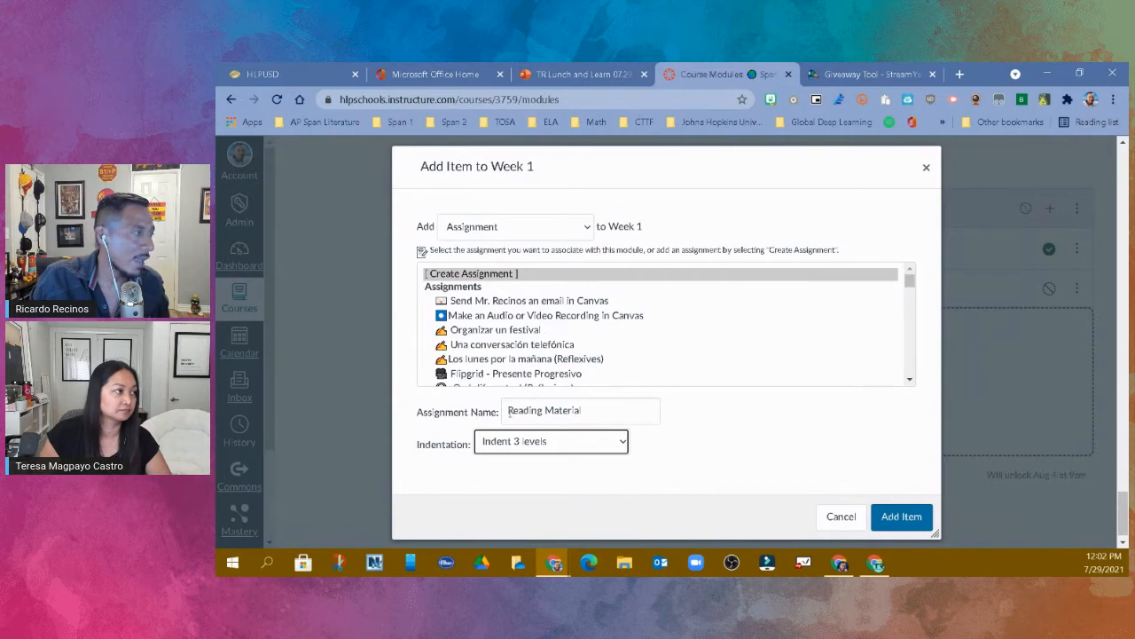
{"action": "left_click", "coordinate": [544, 406]}
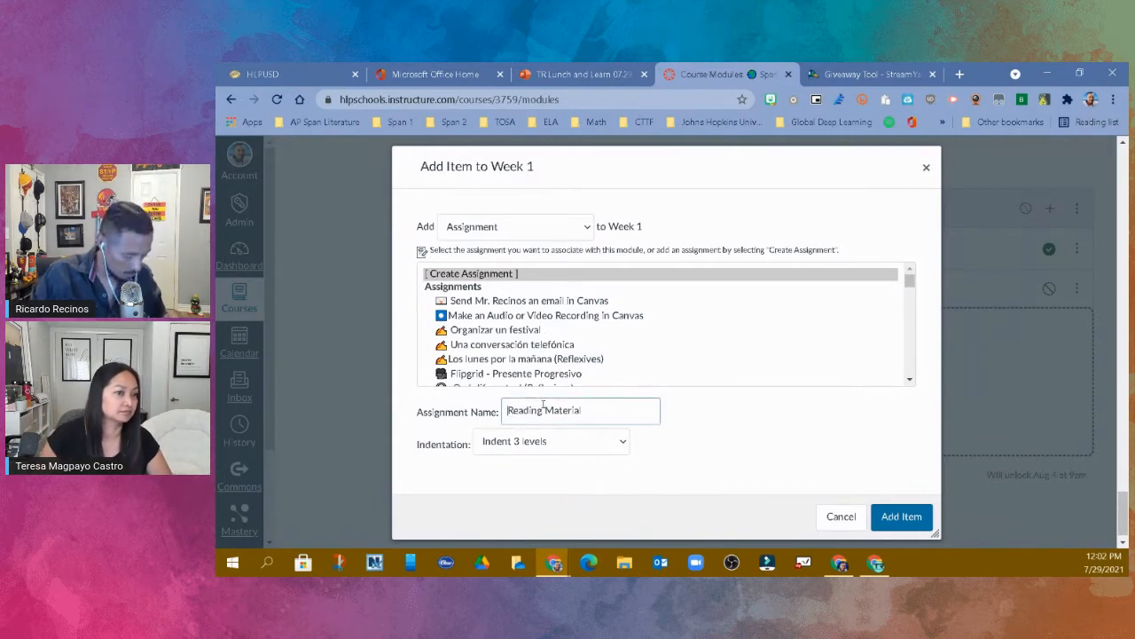
{"action": "key", "text": "super+period"}
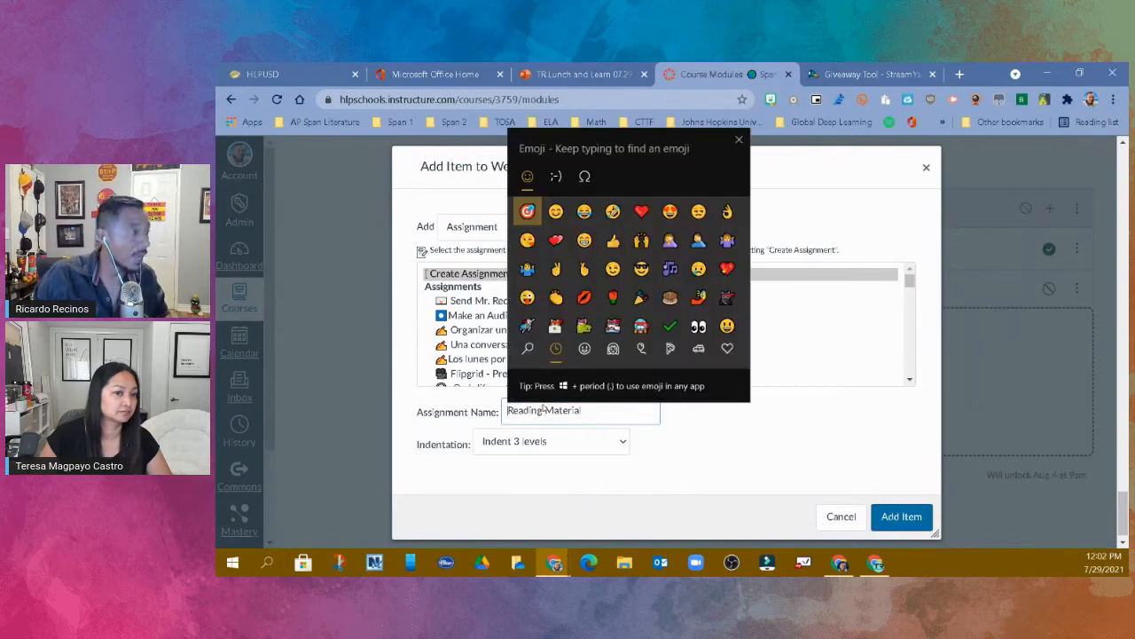
{"action": "left_click", "coordinate": [584, 239]}
{"action": "left_click", "coordinate": [584, 239]}
{"action": "left_click", "coordinate": [583, 239]}
{"action": "key", "text": "Escape"}
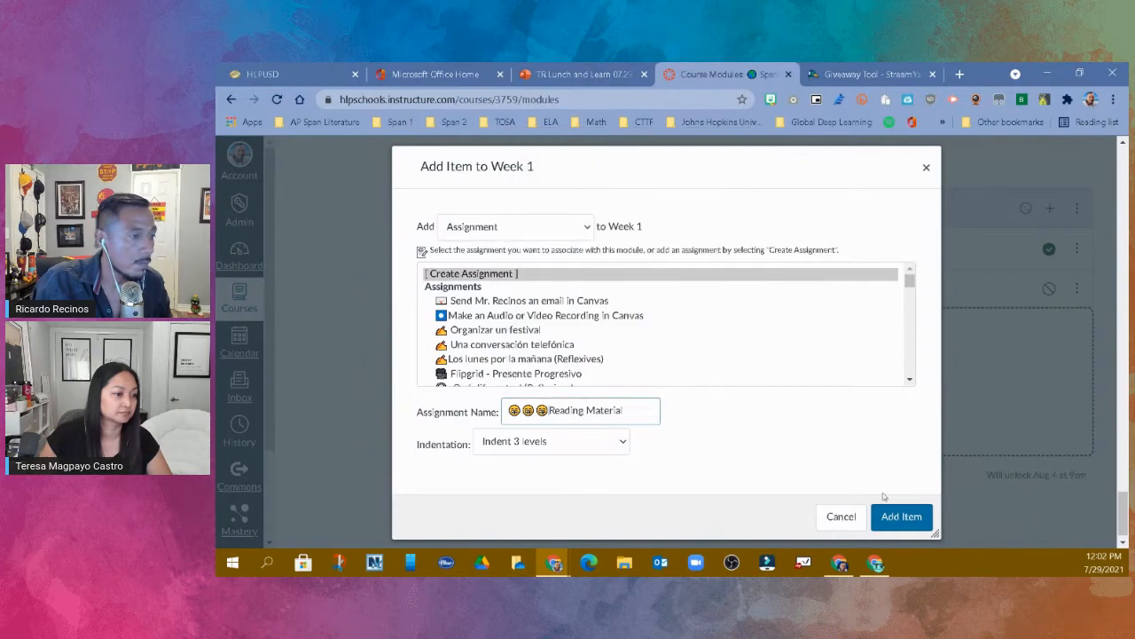
{"action": "left_click", "coordinate": [899, 515]}
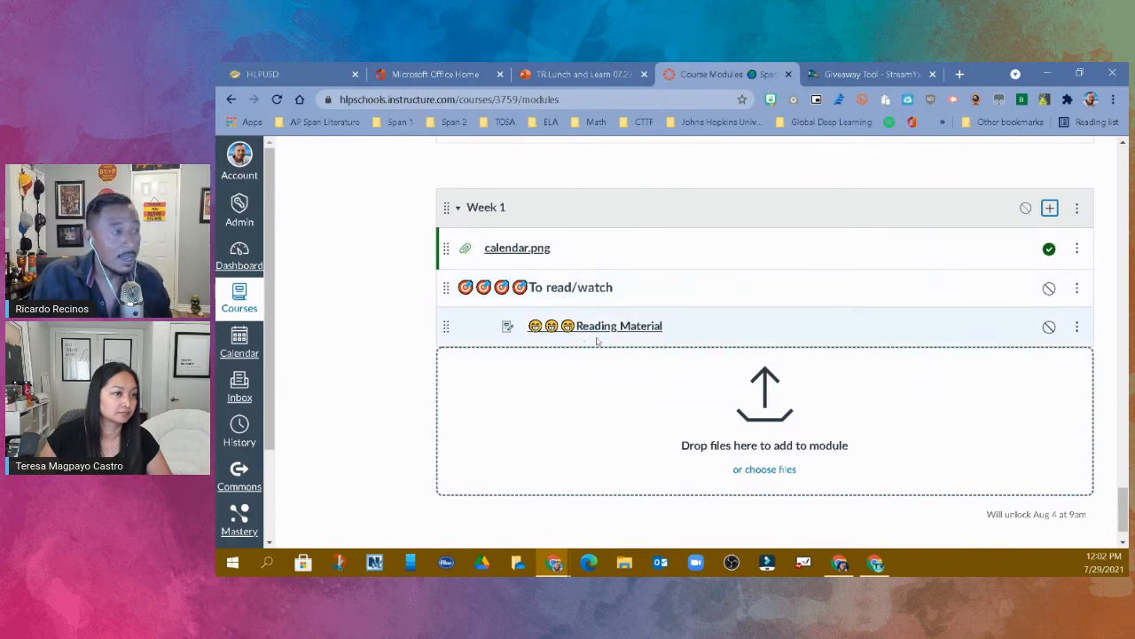
- Add a text header "To turn in" without indentation to the date-locked Week 1 module
{"action": "left_click", "coordinate": [1049, 210]}
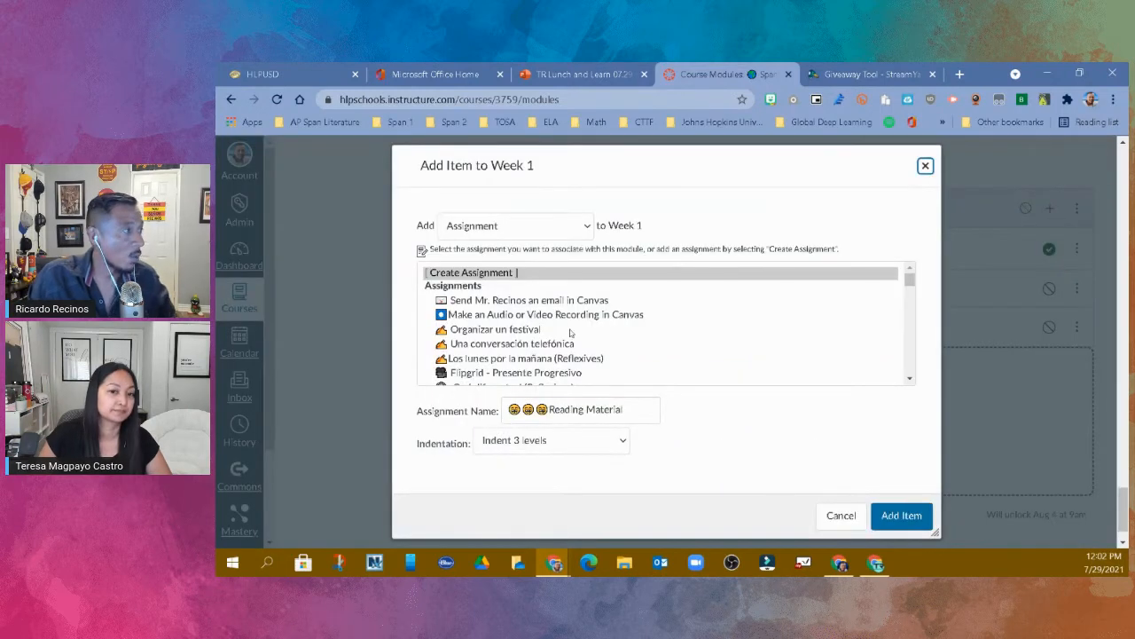
{"action": "left_click", "coordinate": [585, 230]}
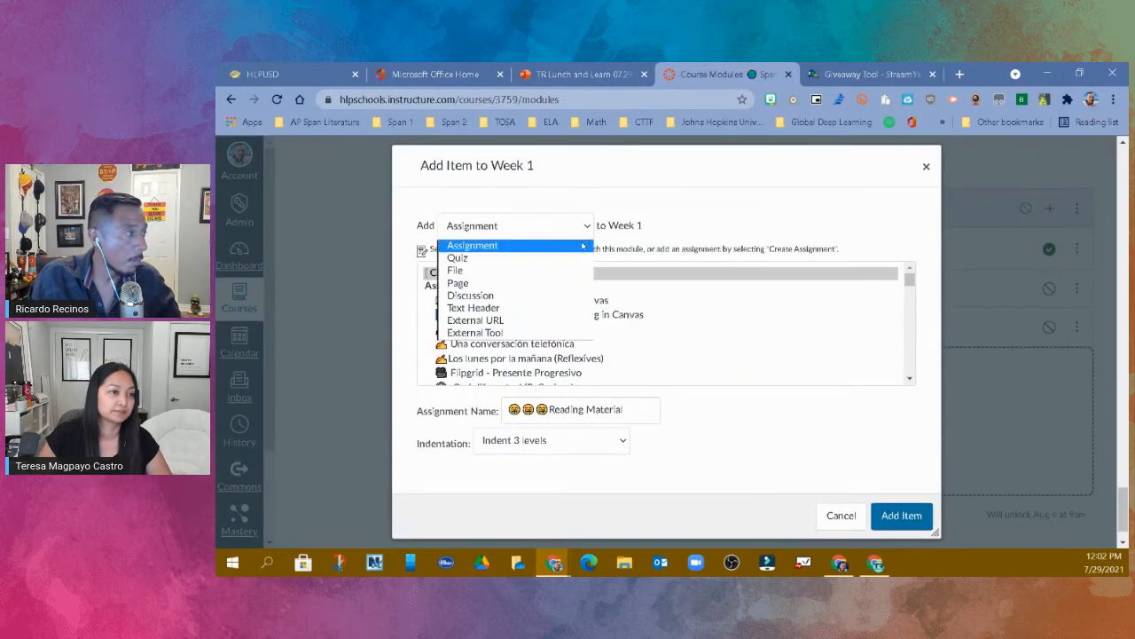
{"action": "left_click", "coordinate": [560, 306]}
{"action": "left_click", "coordinate": [545, 269]}
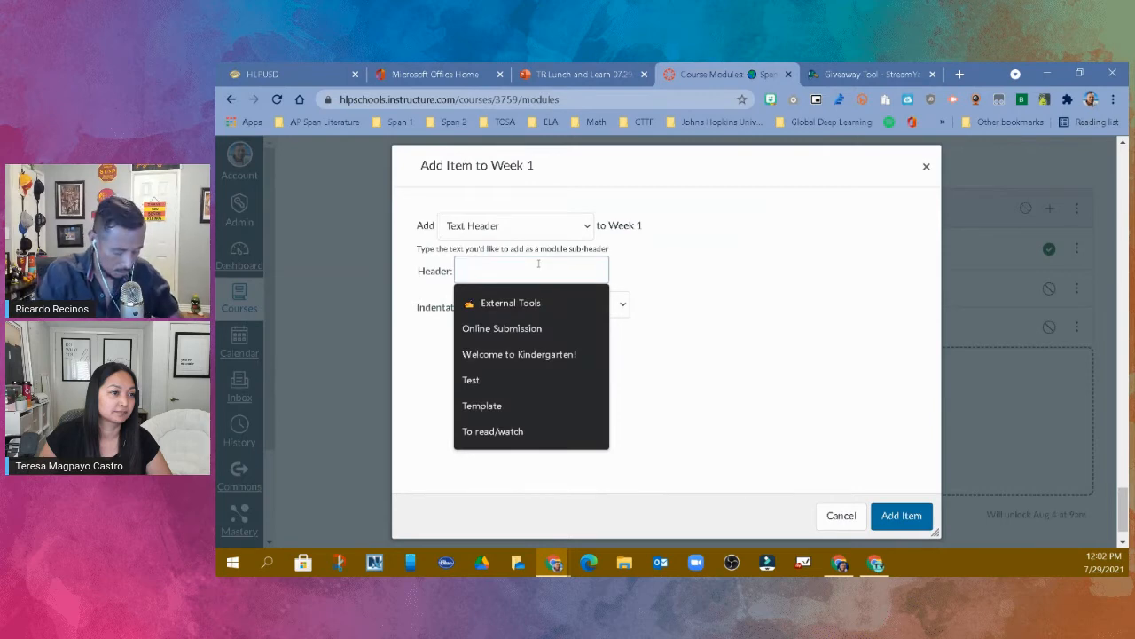
{"action": "type", "text": "To turn in"}
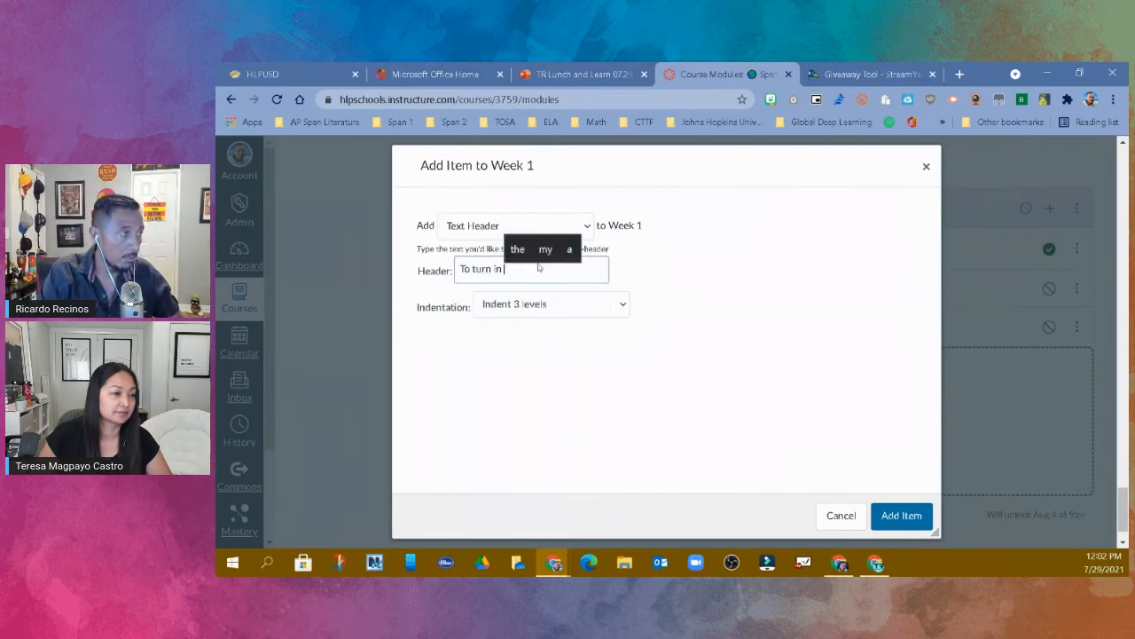
{"action": "left_click", "coordinate": [571, 308]}
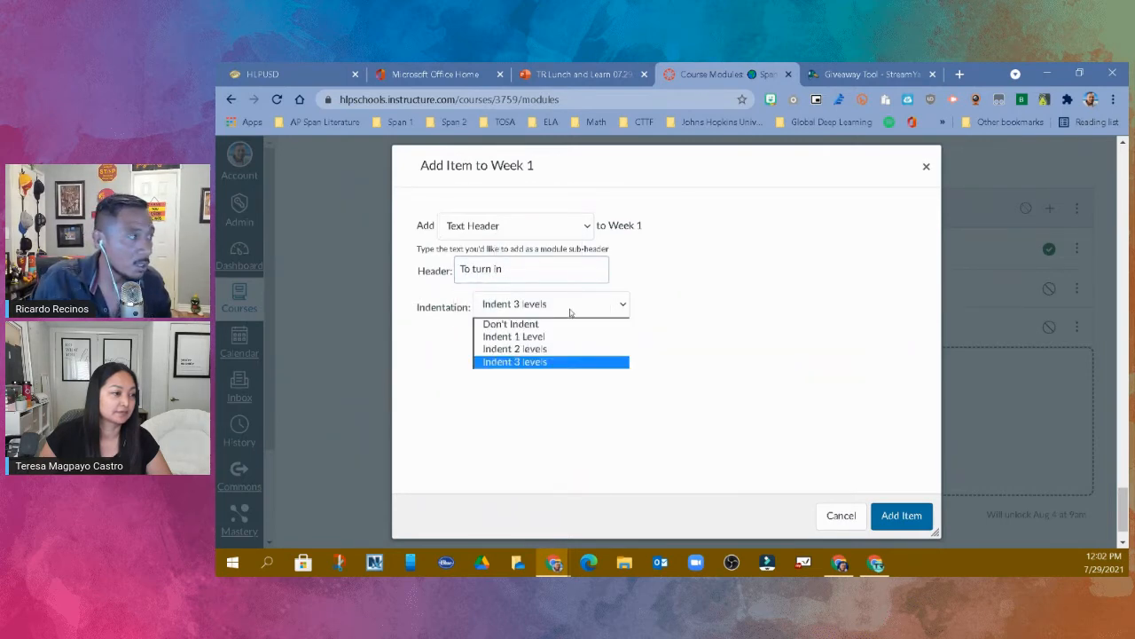
{"action": "left_click", "coordinate": [543, 324]}
{"action": "left_click", "coordinate": [901, 515]}
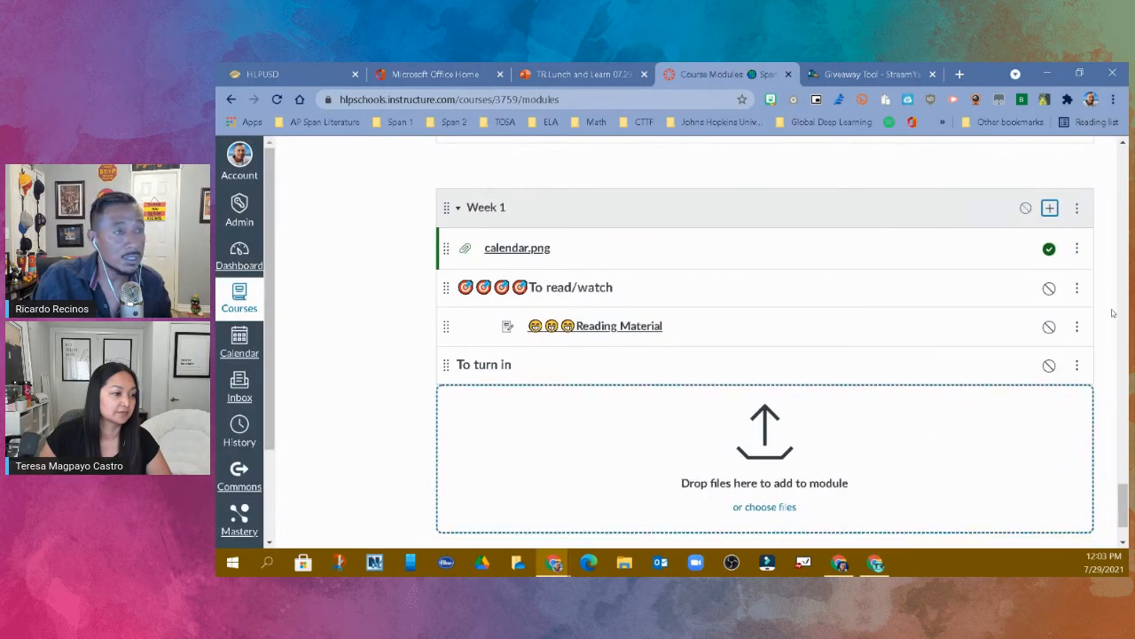
- Add the existing assignment "Make an Audio or Video Recording in Canvas" to the Week 1 module, indented 3 levels
{"action": "left_click", "coordinate": [1050, 207]}
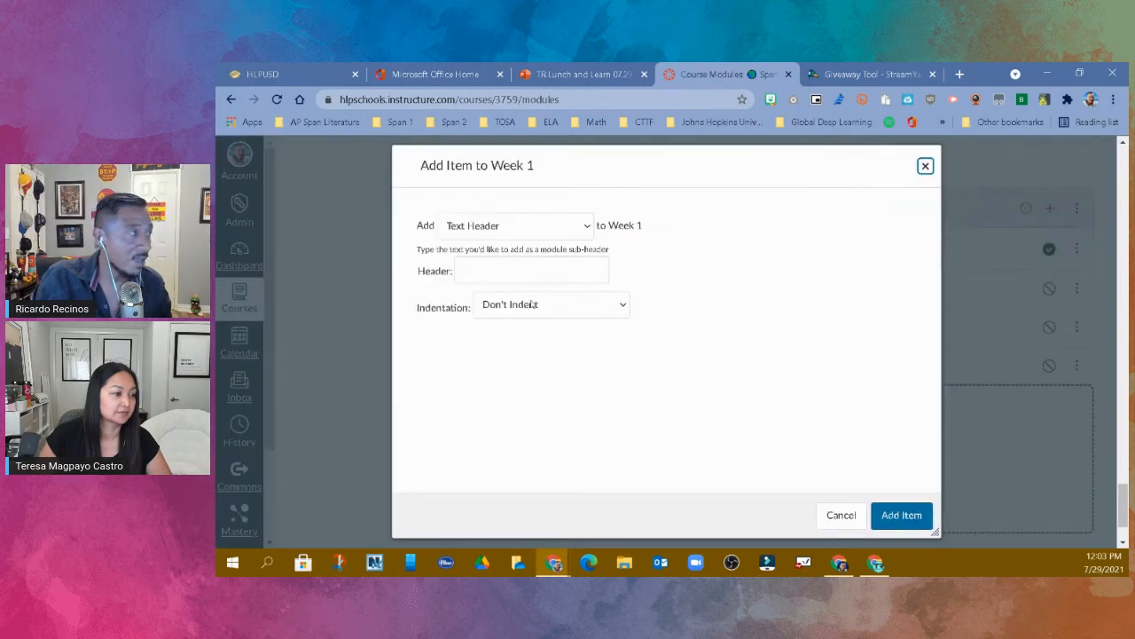
{"action": "left_click", "coordinate": [520, 230]}
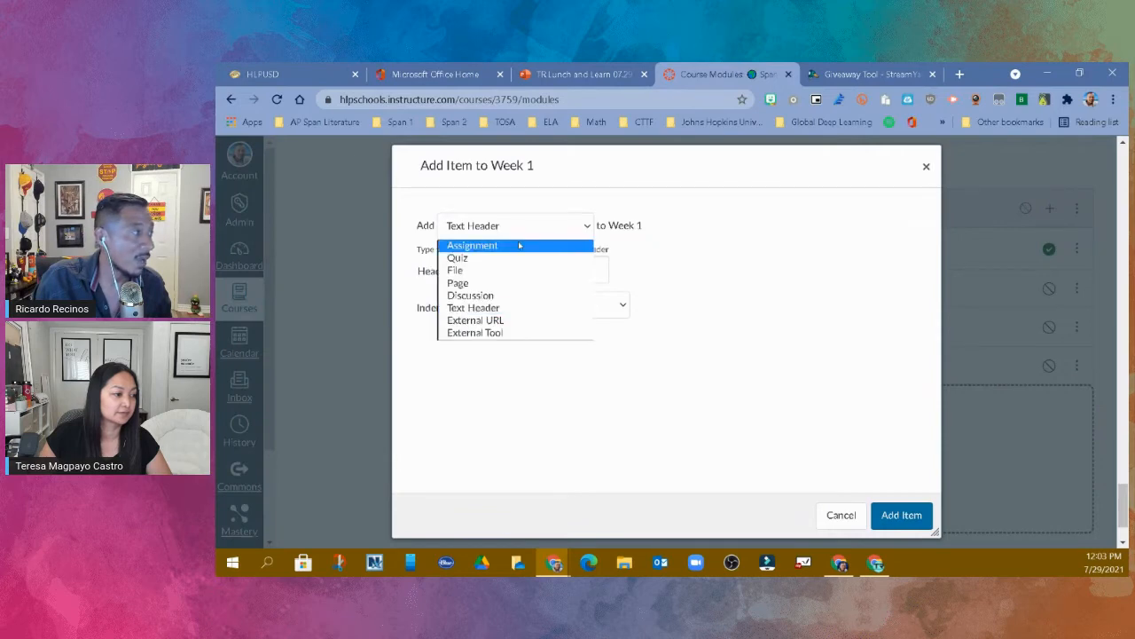
{"action": "left_click", "coordinate": [520, 245]}
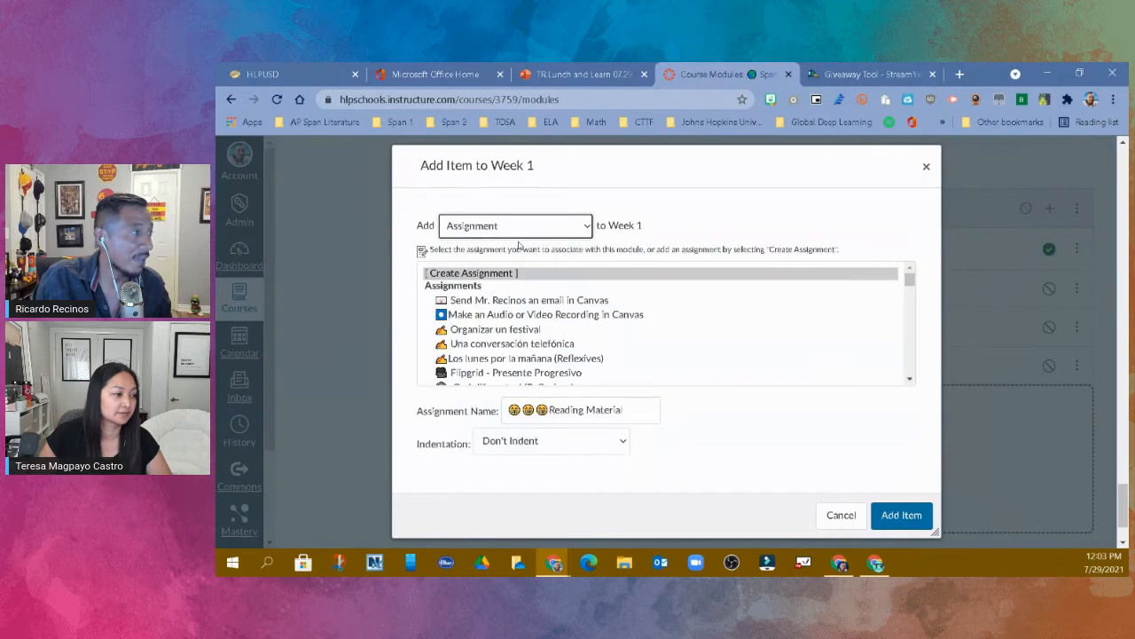
{"action": "left_click", "coordinate": [548, 319]}
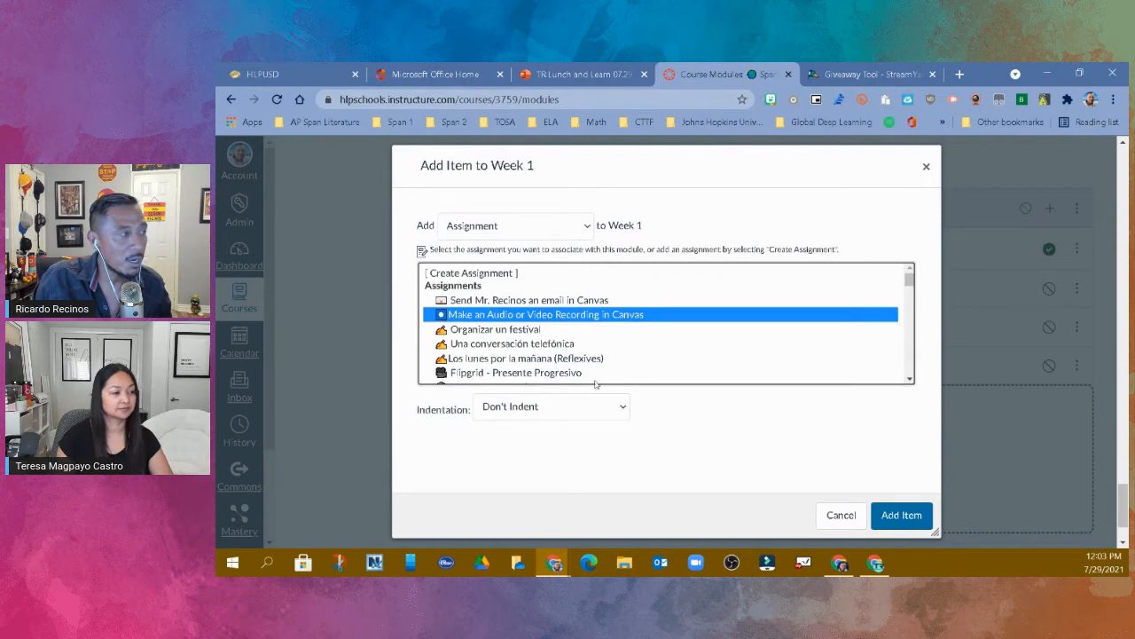
{"action": "left_click", "coordinate": [541, 414]}
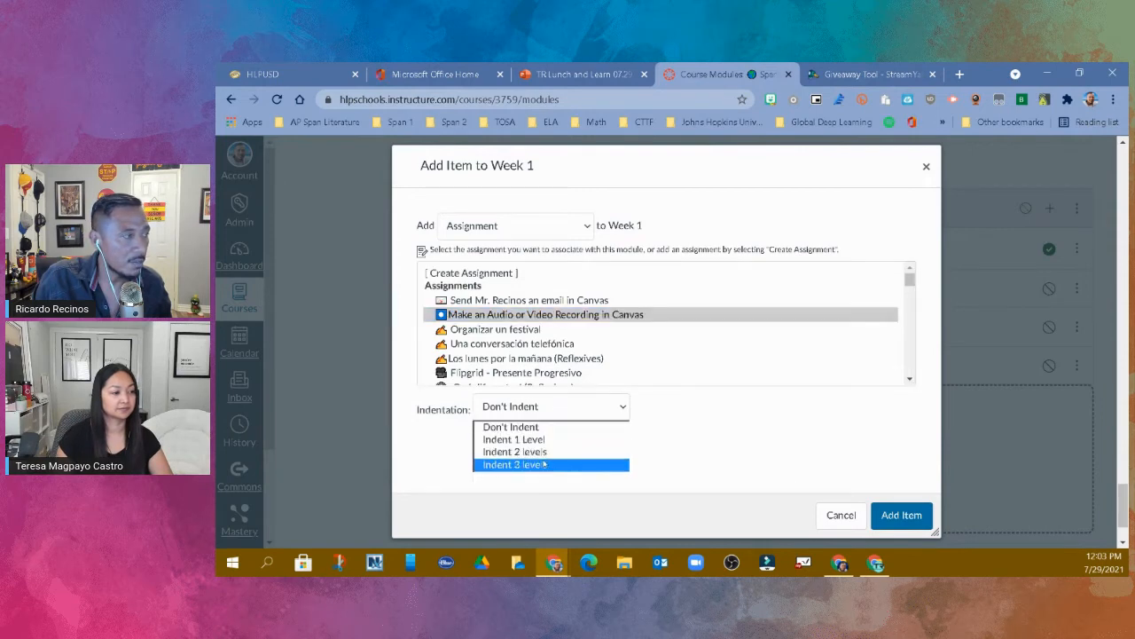
{"action": "left_click", "coordinate": [545, 463]}
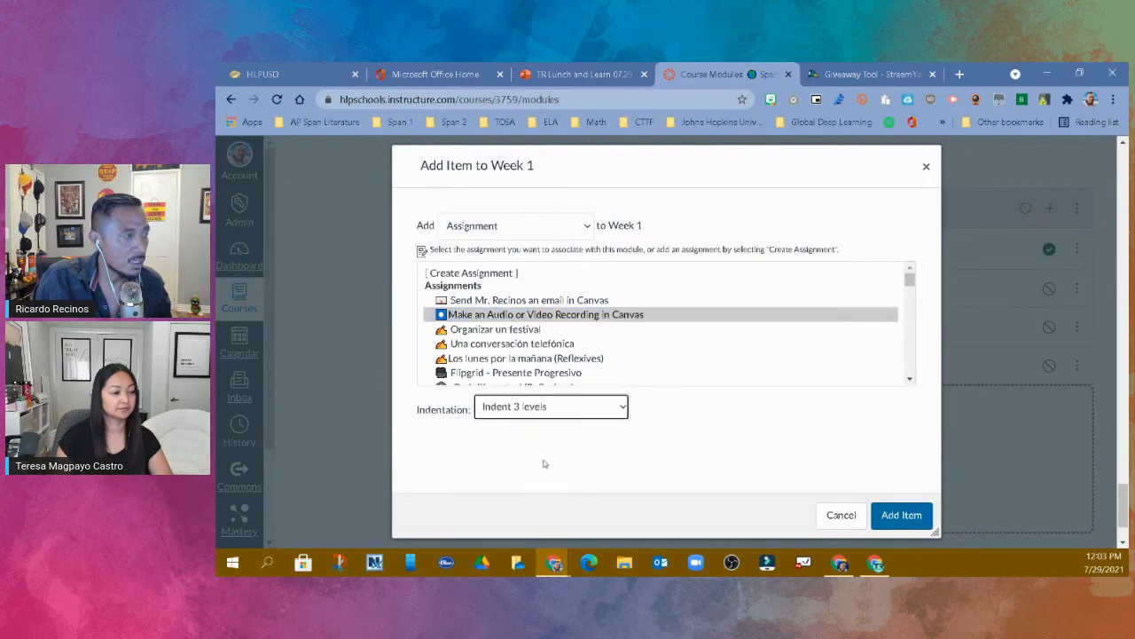
{"action": "left_click", "coordinate": [918, 519]}
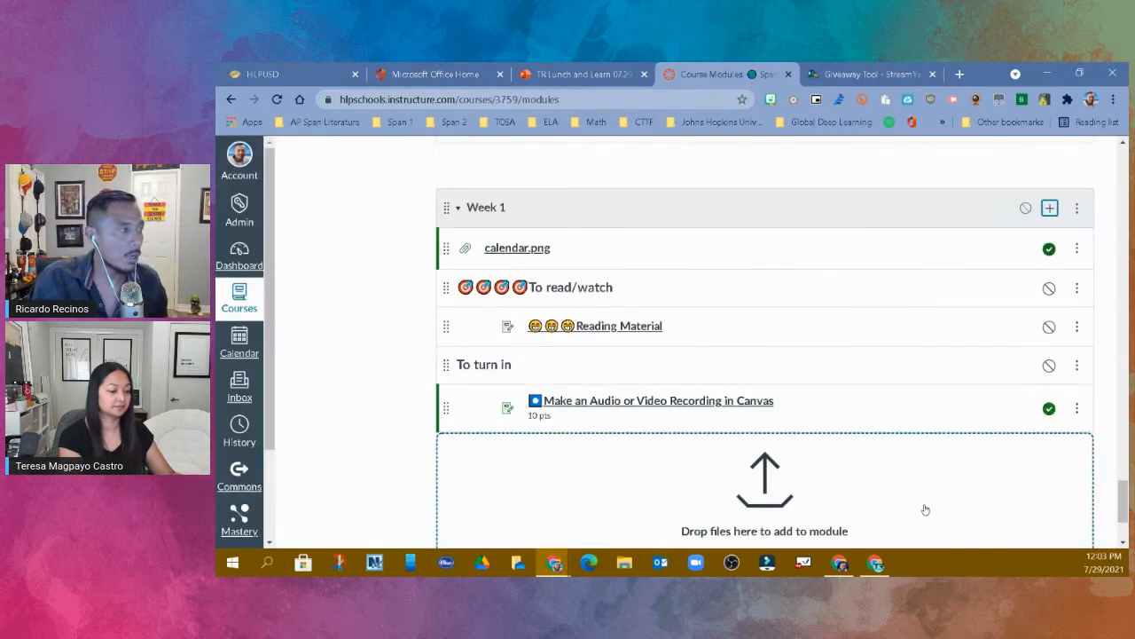
- Publish the date-locked Week 1 module with its items and let students continue without re-locking modules
{"action": "scroll", "coordinate": [924, 501], "scroll_direction": "down", "scroll_amount": 2}
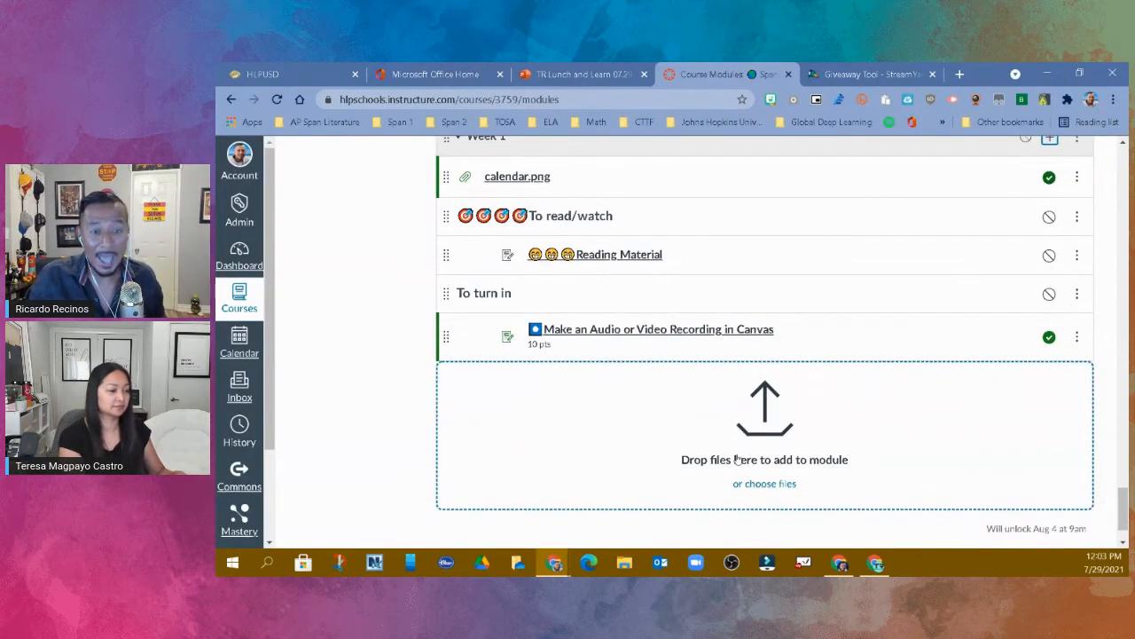
{"action": "scroll", "coordinate": [735, 459], "scroll_direction": "up", "scroll_amount": 2}
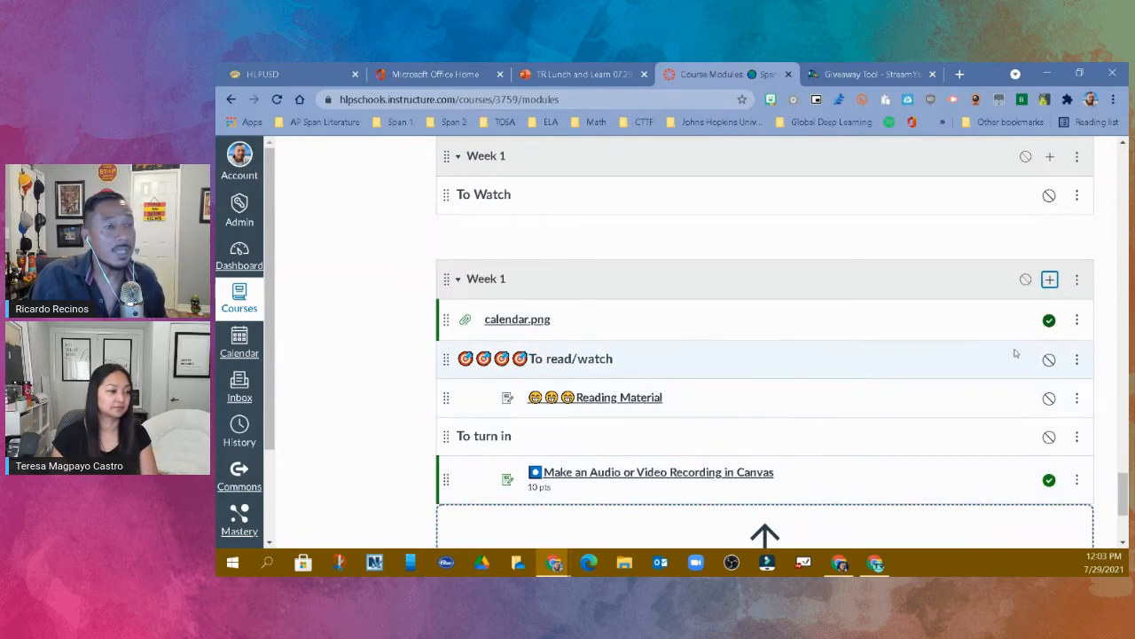
{"action": "left_click", "coordinate": [1025, 280]}
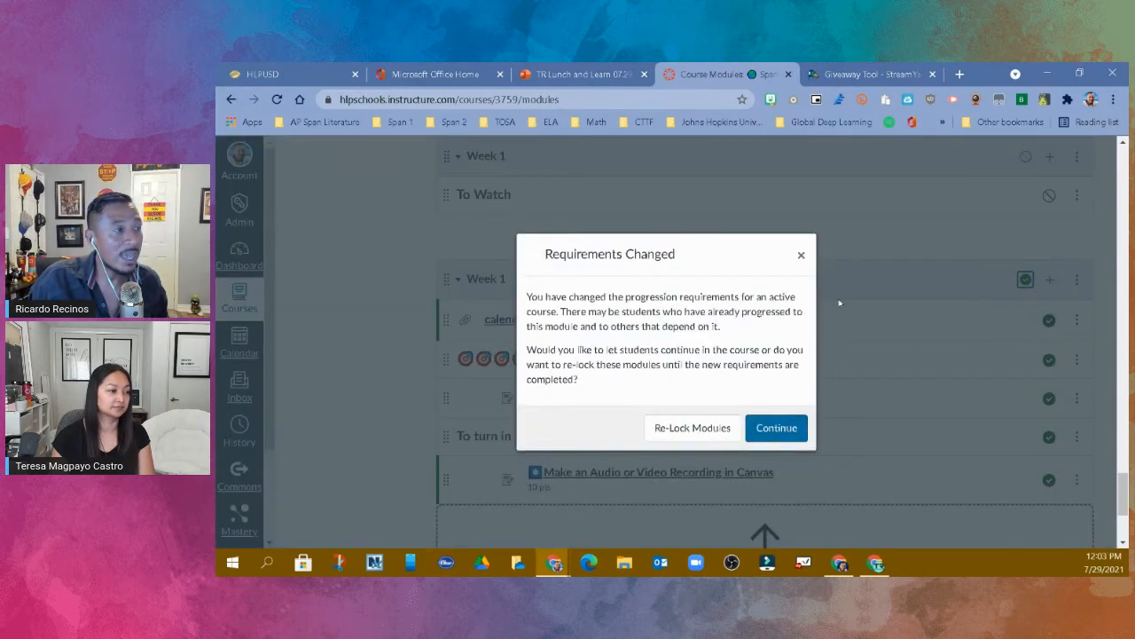
{"action": "left_click", "coordinate": [765, 432]}
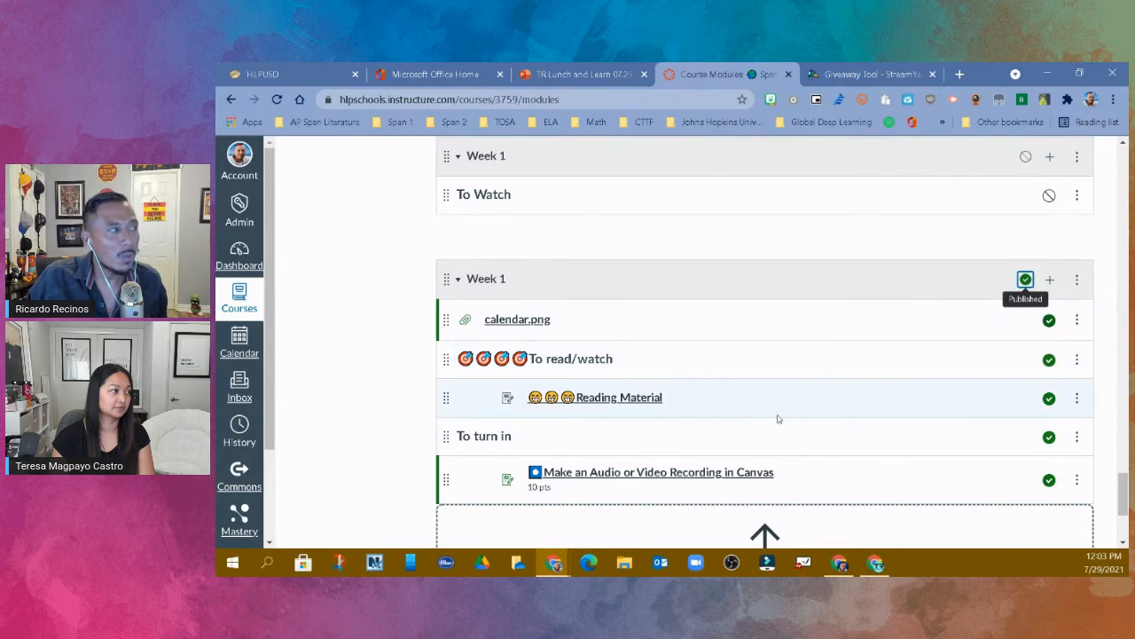
- Move the published Week 1 module to the top of the module list
{"action": "scroll", "coordinate": [778, 416], "scroll_direction": "up", "scroll_amount": 3}
{"action": "scroll", "coordinate": [786, 438], "scroll_direction": "down", "scroll_amount": 2}
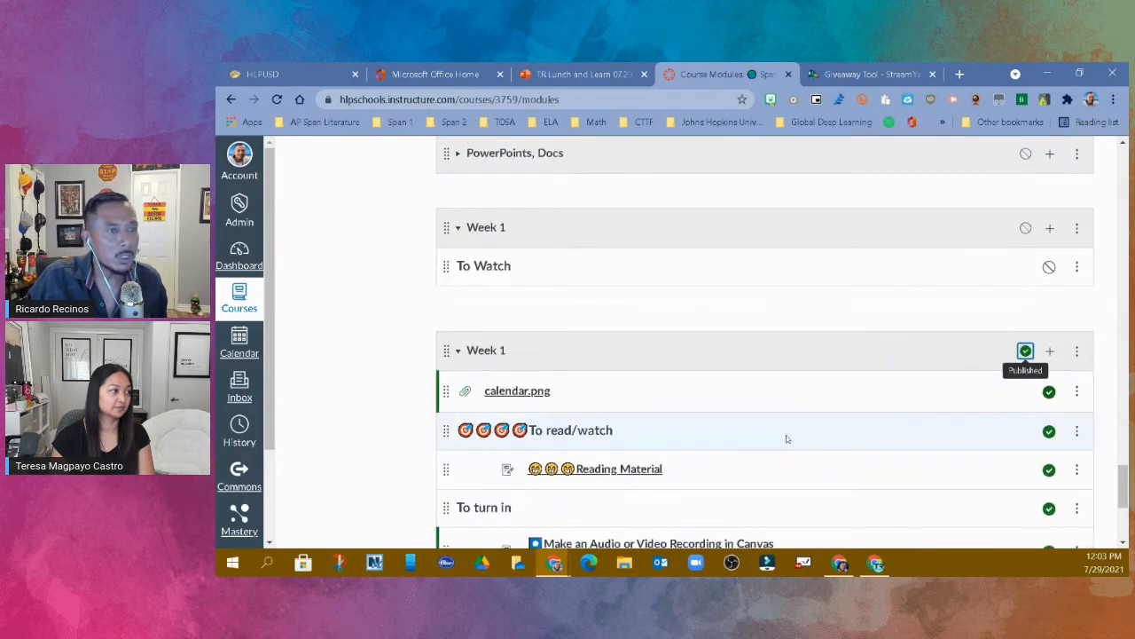
{"action": "left_click", "coordinate": [1077, 353]}
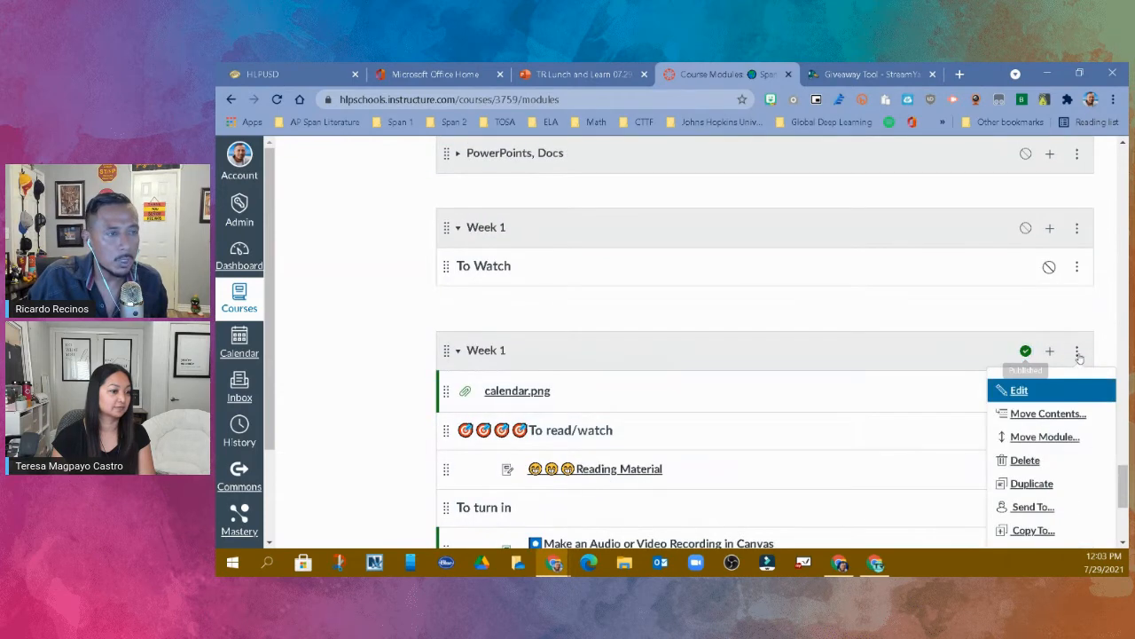
{"action": "left_click", "coordinate": [1078, 436]}
{"action": "left_click", "coordinate": [1057, 299]}
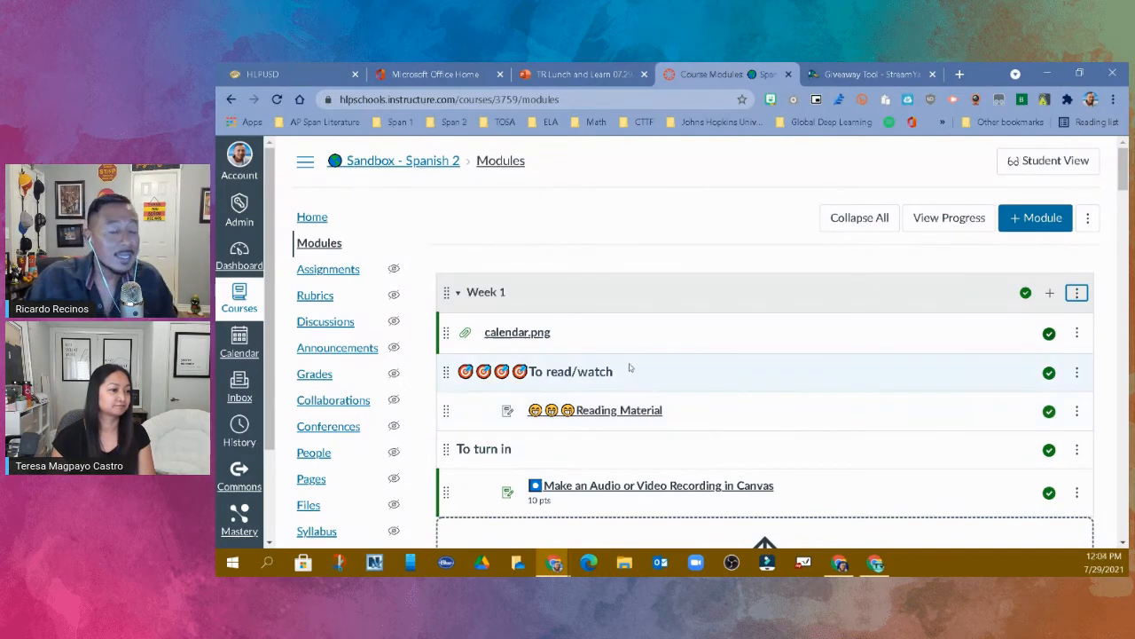
- Create a new assignment from the course's Assignments page and name it "Test - Delete"
{"action": "scroll", "coordinate": [377, 384], "scroll_direction": "down", "scroll_amount": 1}
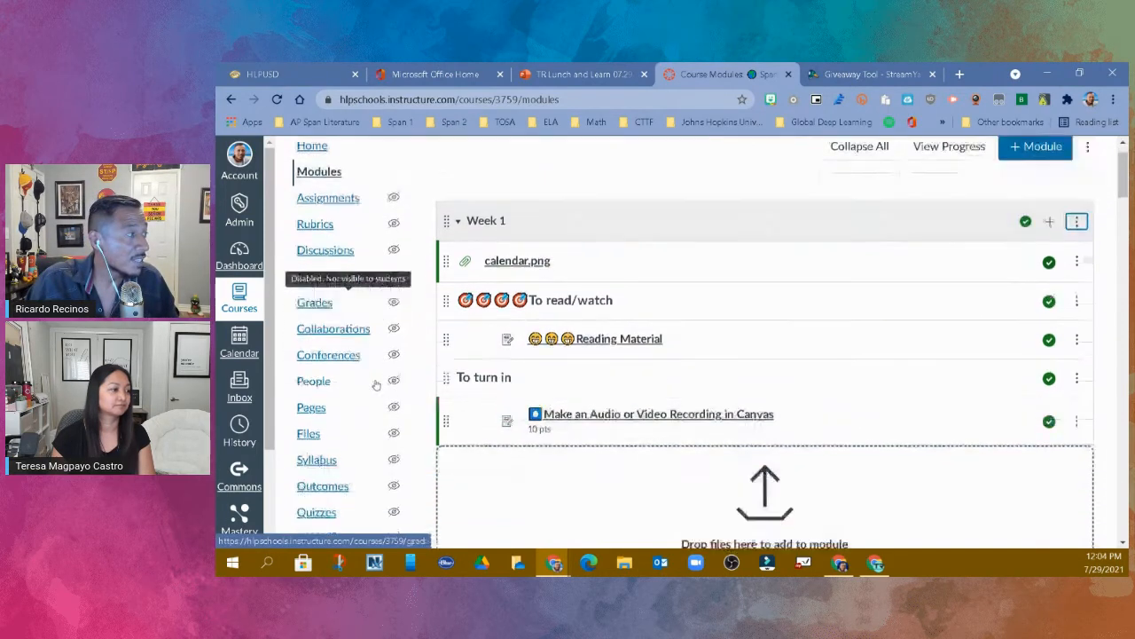
{"action": "left_click", "coordinate": [340, 201]}
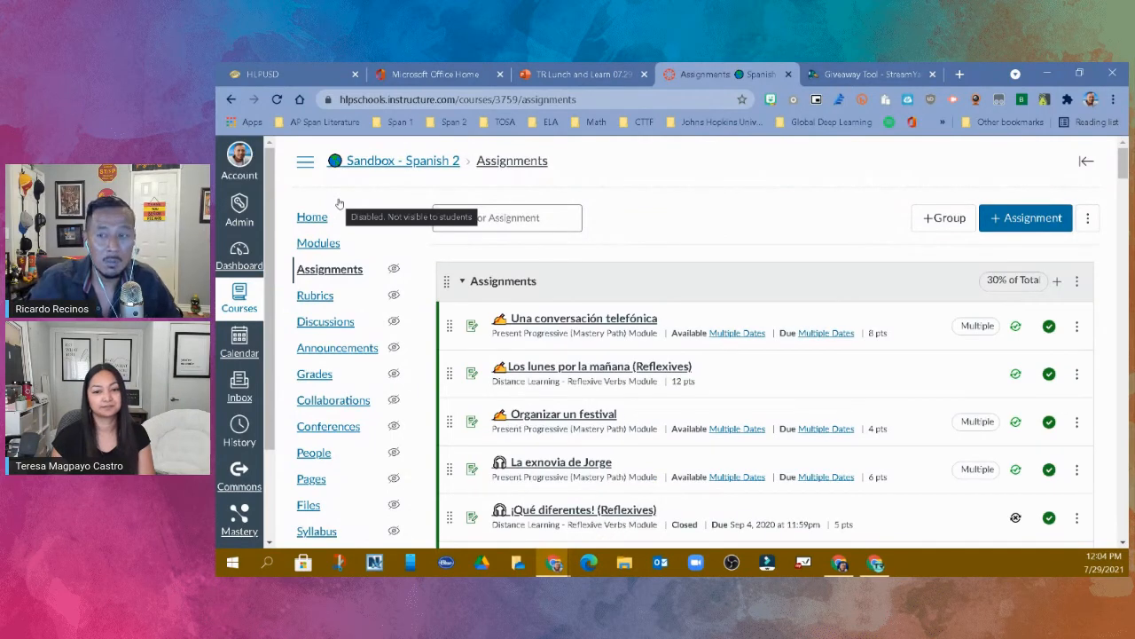
{"action": "left_click", "coordinate": [1018, 220]}
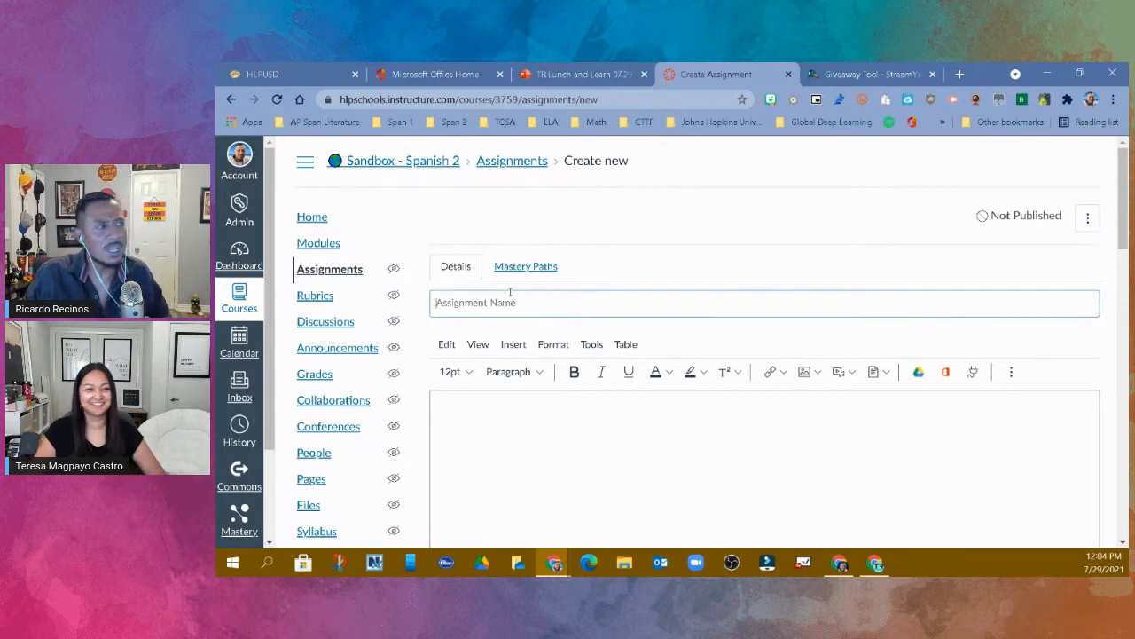
{"action": "left_click", "coordinate": [519, 303]}
{"action": "type", "text": "Te"}
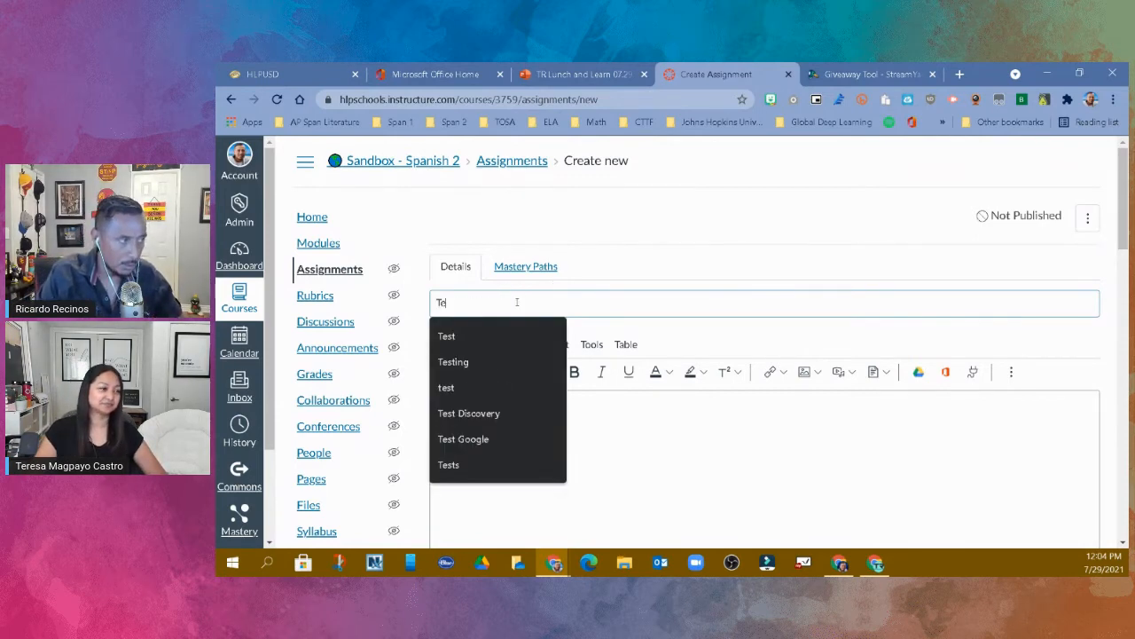
{"action": "type", "text": "st - Delete"}
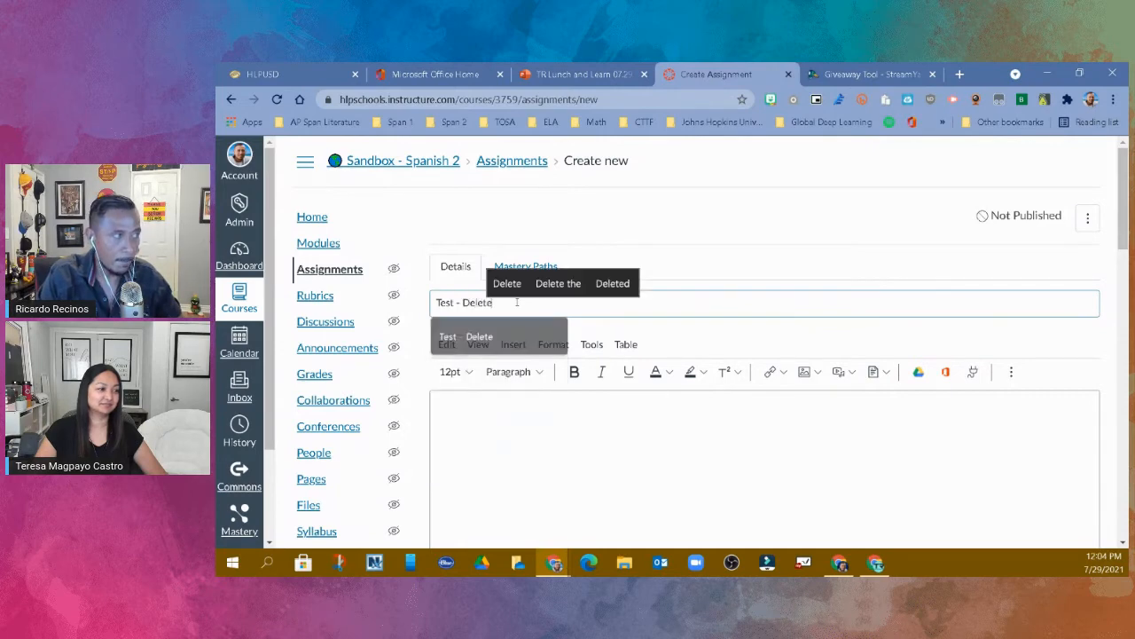
- Set the new assignment's points to 10 and its assignment group to Assignments
{"action": "scroll", "coordinate": [558, 381], "scroll_direction": "down", "scroll_amount": 1}
{"action": "left_click", "coordinate": [561, 381]}
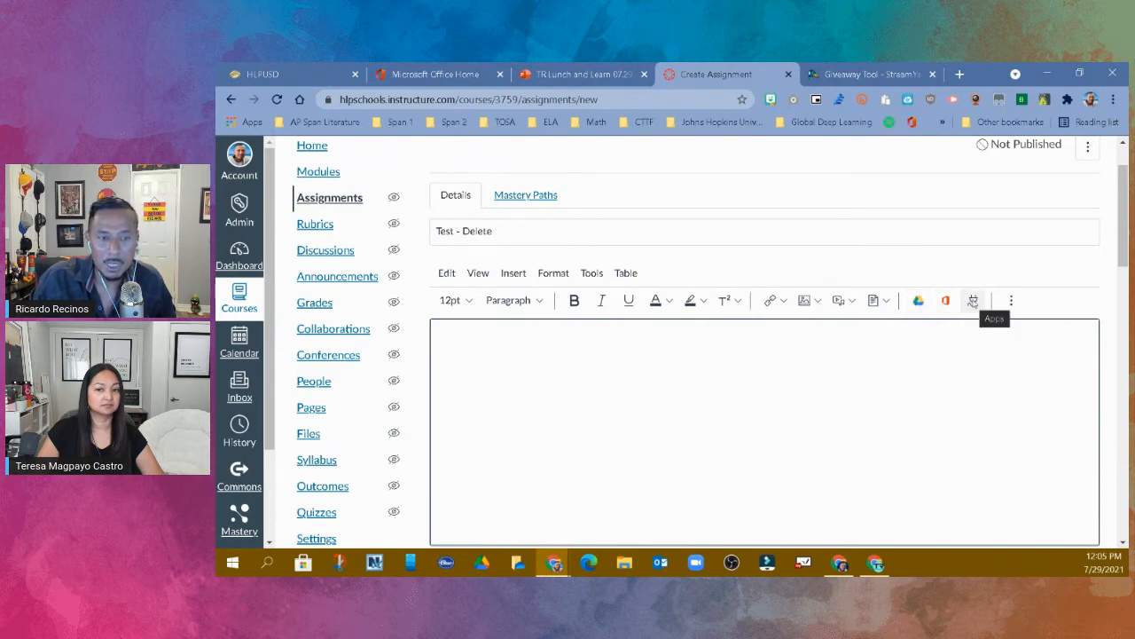
{"action": "left_click", "coordinate": [890, 355]}
{"action": "scroll", "coordinate": [887, 350], "scroll_direction": "down", "scroll_amount": 2}
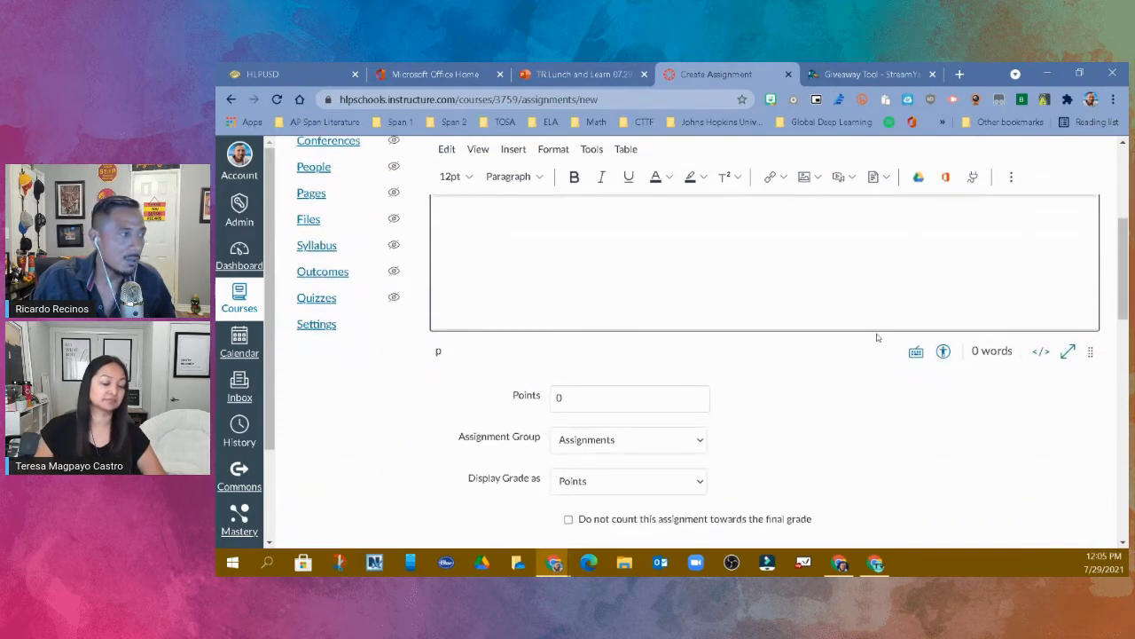
{"action": "scroll", "coordinate": [754, 337], "scroll_direction": "down", "scroll_amount": 1}
{"action": "left_click", "coordinate": [547, 328]}
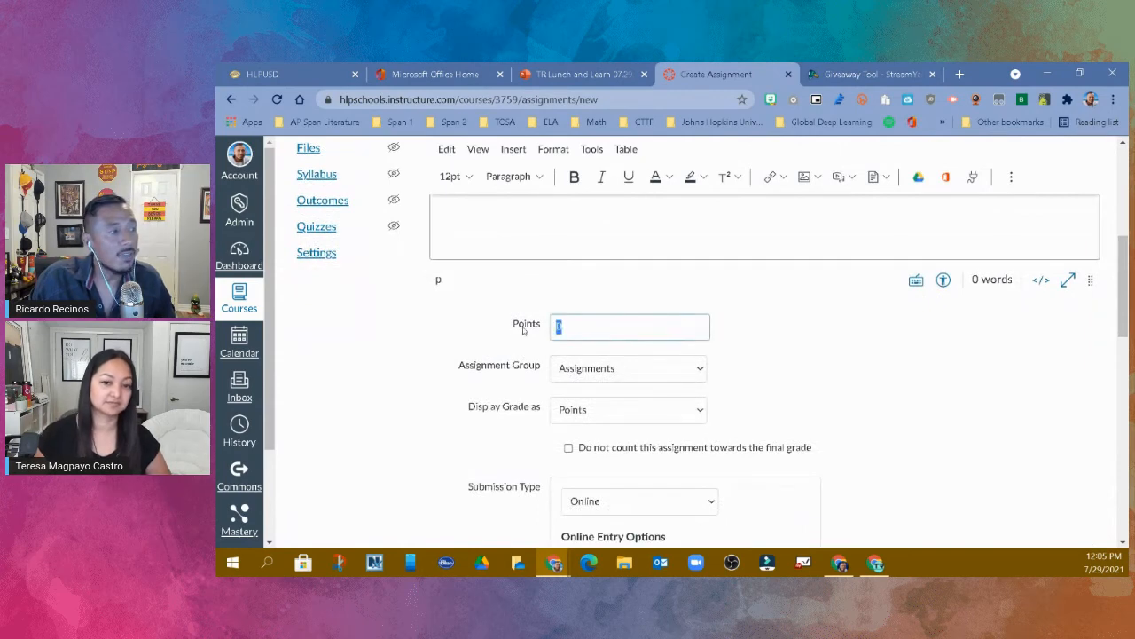
{"action": "type", "text": "10"}
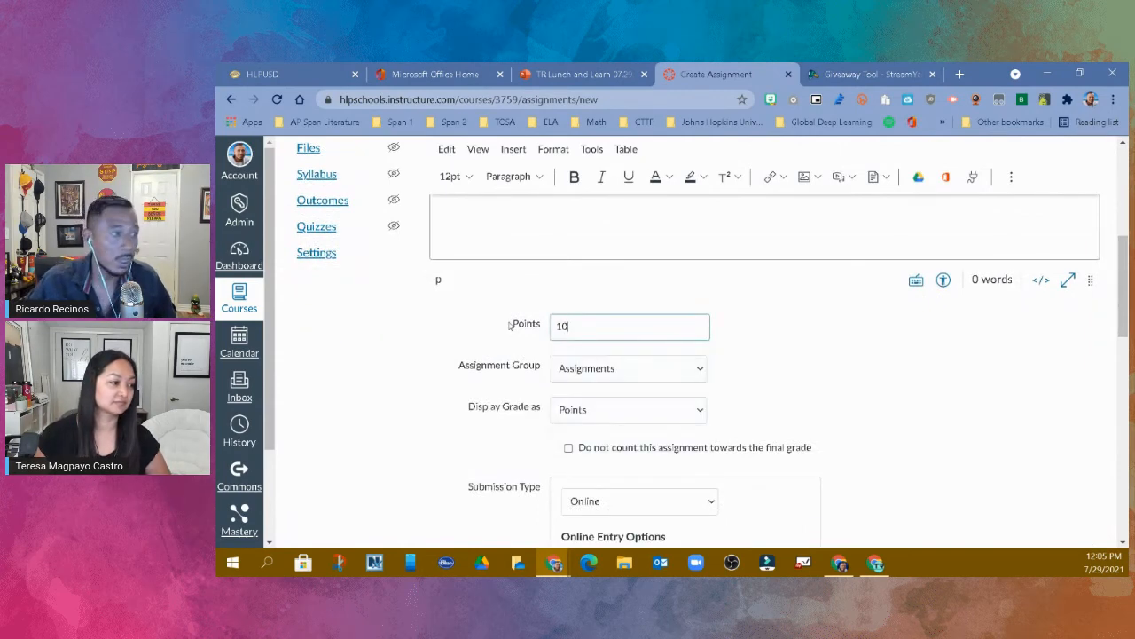
{"action": "left_click", "coordinate": [754, 318]}
{"action": "left_click", "coordinate": [675, 374]}
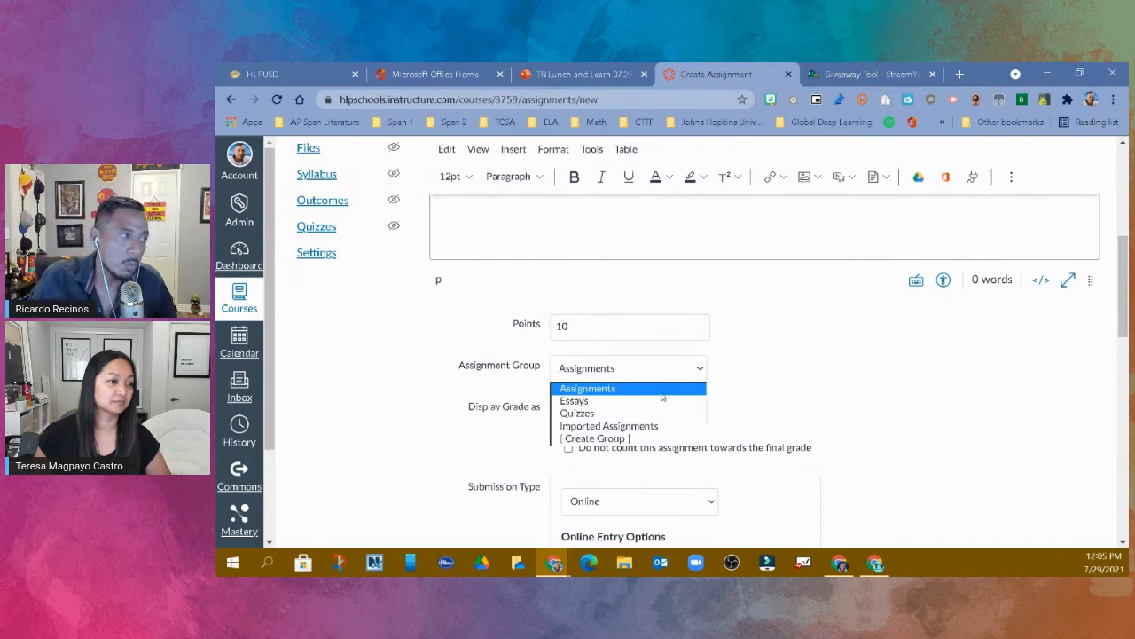
{"action": "left_click", "coordinate": [662, 389]}
- Try excluding the assignment from the final grade, review the remaining settings, and turn the exclusion back off
{"action": "scroll", "coordinate": [831, 376], "scroll_direction": "down", "scroll_amount": 2}
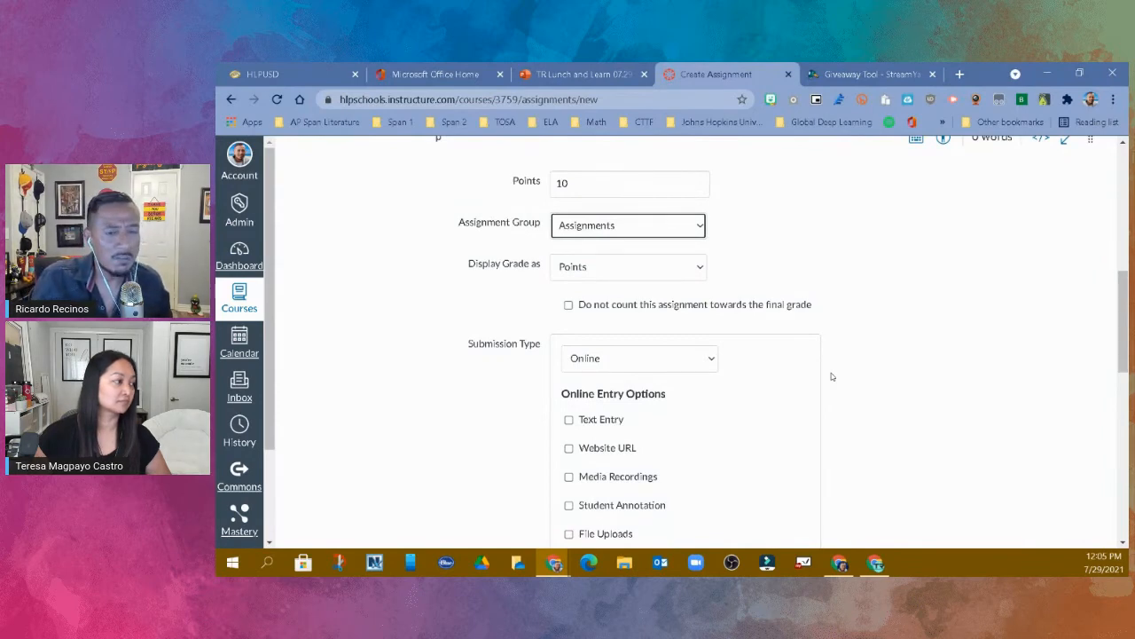
{"action": "left_click", "coordinate": [568, 305]}
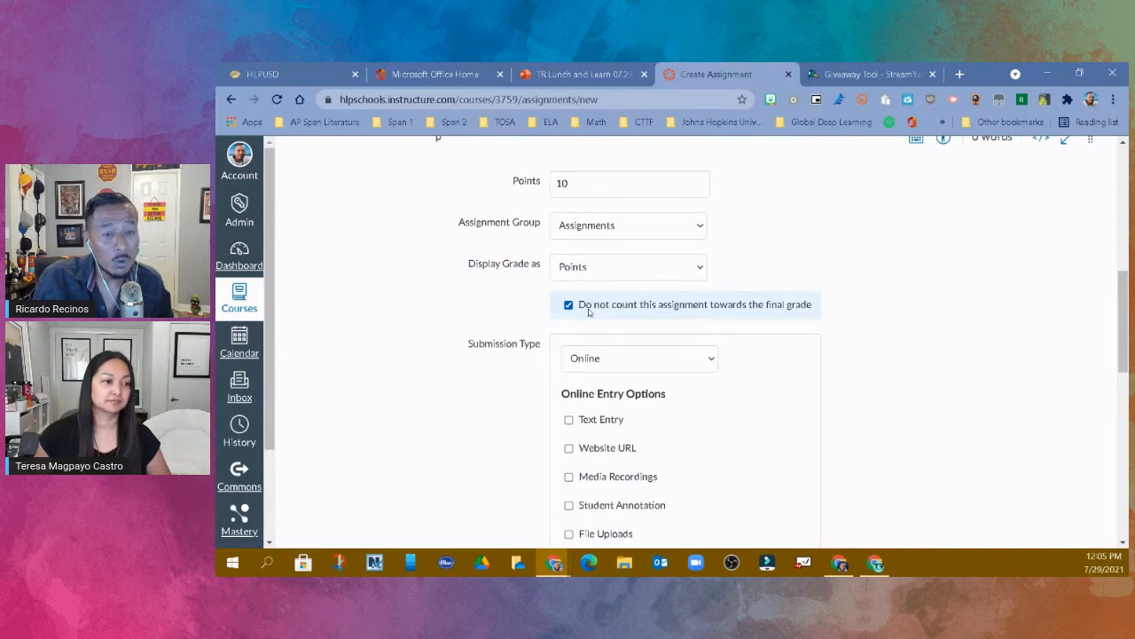
{"action": "scroll", "coordinate": [588, 312], "scroll_direction": "down", "scroll_amount": 4}
{"action": "scroll", "coordinate": [573, 338], "scroll_direction": "down", "scroll_amount": 1}
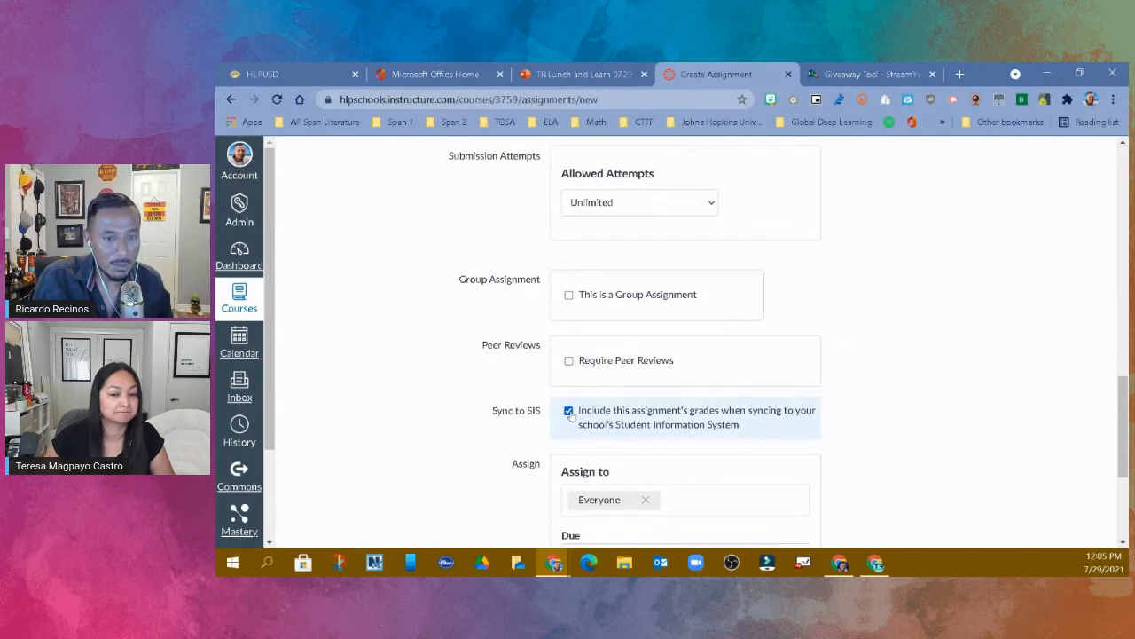
{"action": "scroll", "coordinate": [569, 415], "scroll_direction": "up", "scroll_amount": 4}
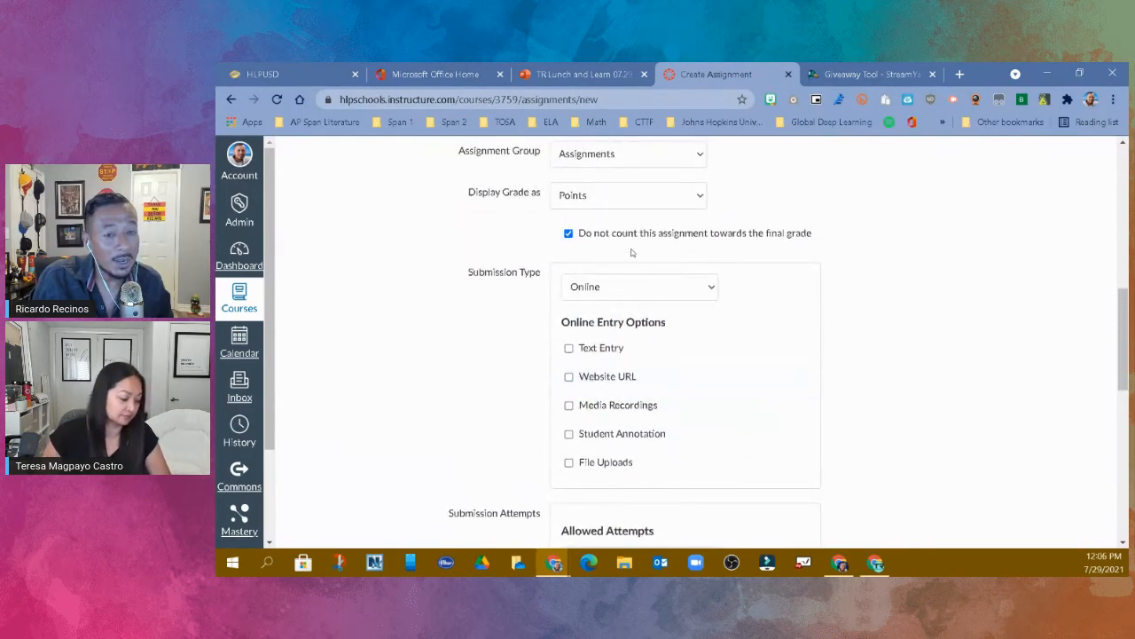
{"action": "scroll", "coordinate": [632, 253], "scroll_direction": "down", "scroll_amount": 3}
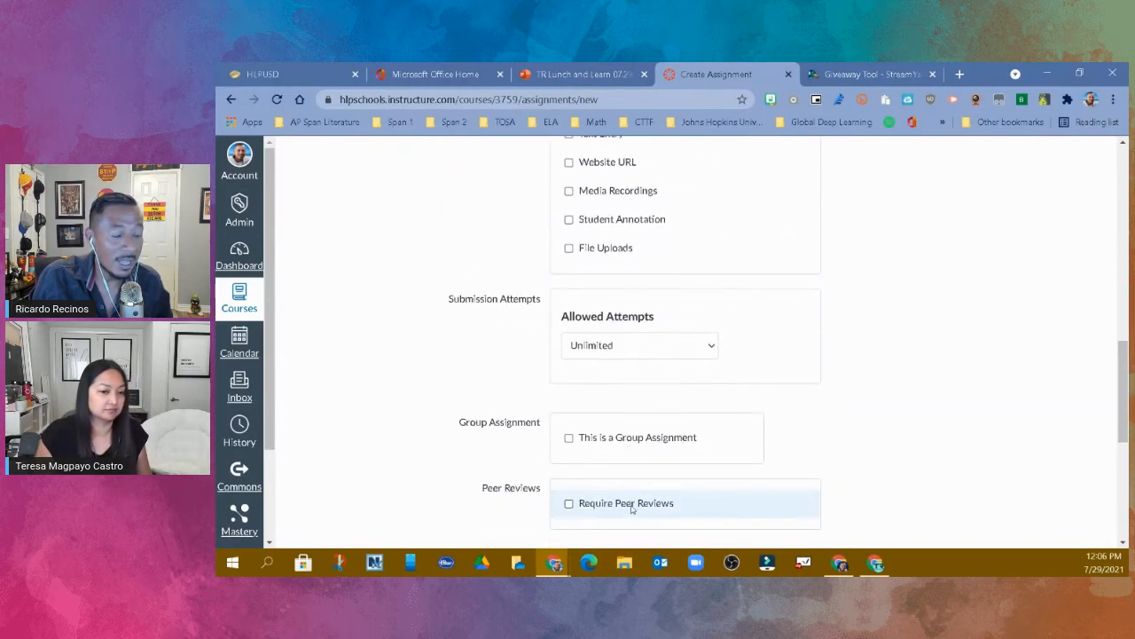
{"action": "scroll", "coordinate": [632, 507], "scroll_direction": "down", "scroll_amount": 2}
{"action": "scroll", "coordinate": [577, 373], "scroll_direction": "up", "scroll_amount": 7}
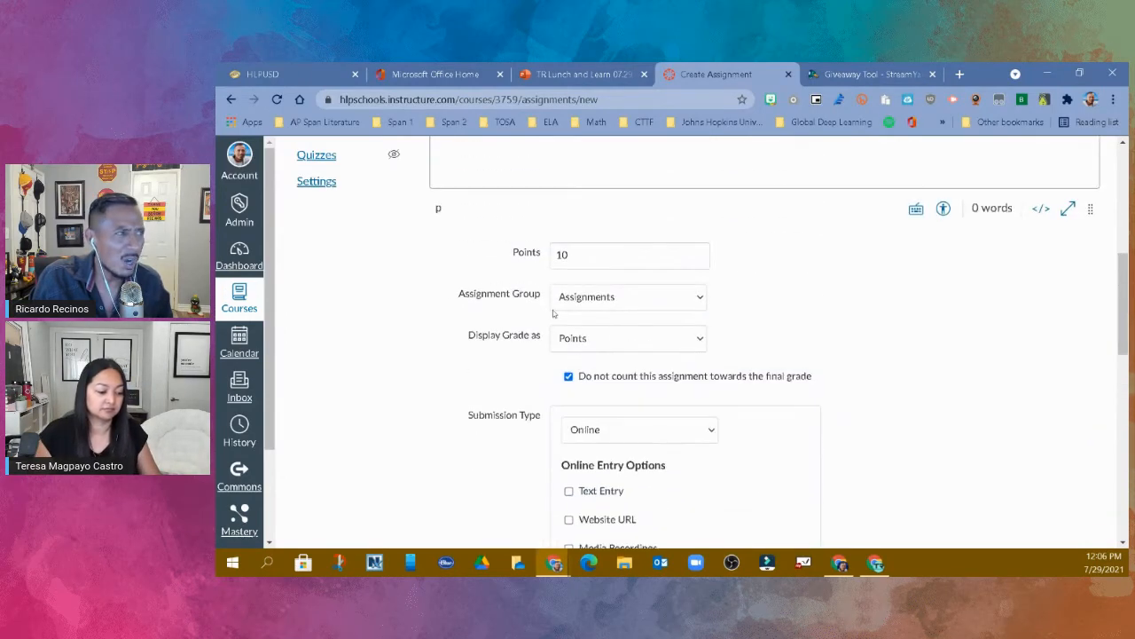
{"action": "left_click", "coordinate": [568, 376]}
- Try allowing Text Entry, Website URL and Media Recordings as online entry options, and deselect all three
{"action": "scroll", "coordinate": [920, 337], "scroll_direction": "down", "scroll_amount": 2}
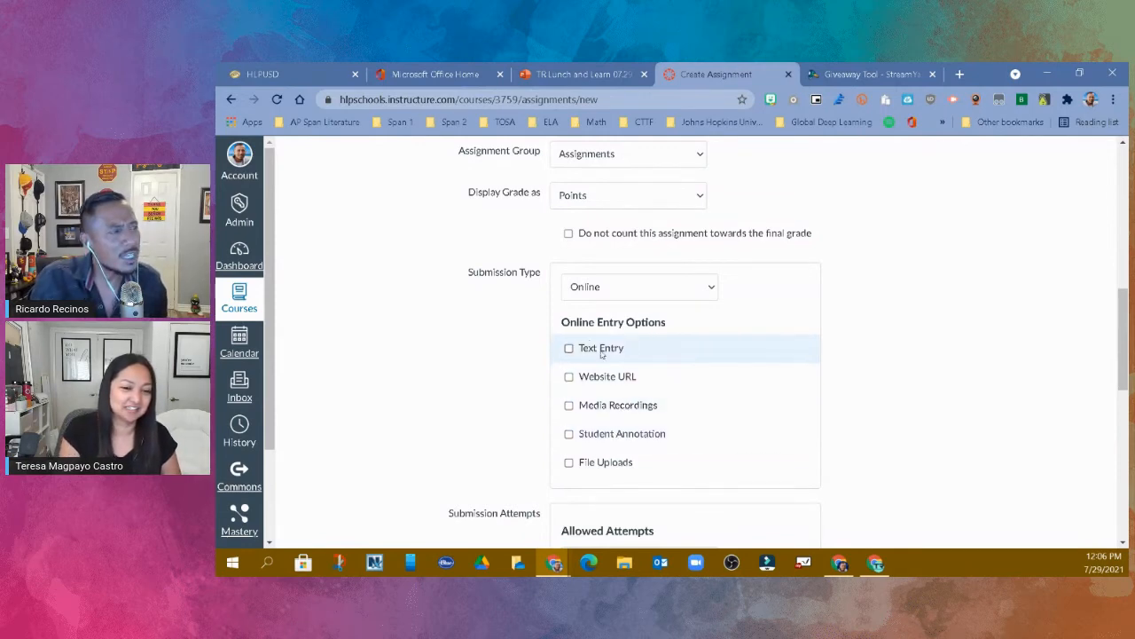
{"action": "left_click", "coordinate": [569, 348]}
{"action": "left_click", "coordinate": [568, 376]}
{"action": "left_click", "coordinate": [568, 404]}
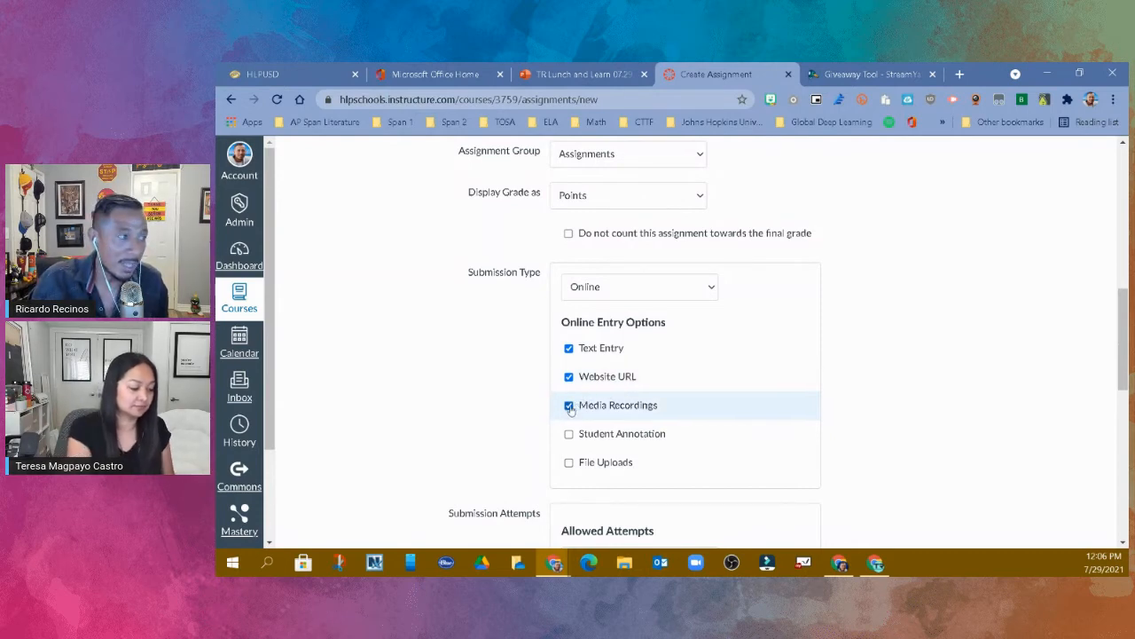
{"action": "left_click", "coordinate": [569, 405]}
{"action": "left_click", "coordinate": [568, 376]}
{"action": "left_click", "coordinate": [569, 348]}
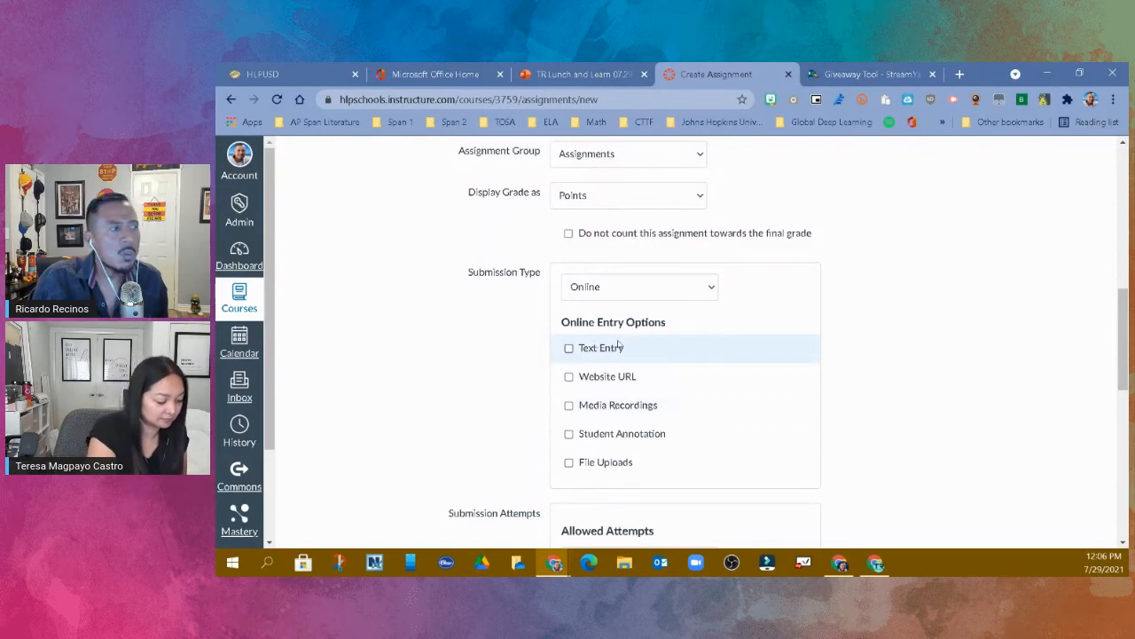
- Open the choices for the assignment's submission type
{"action": "left_click", "coordinate": [674, 293]}
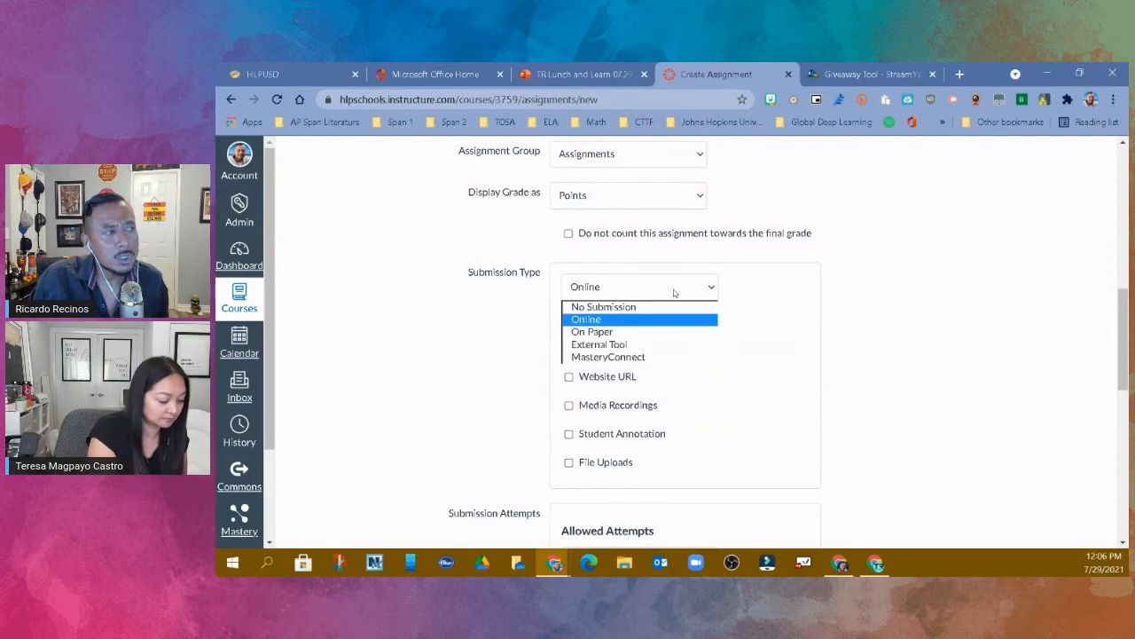
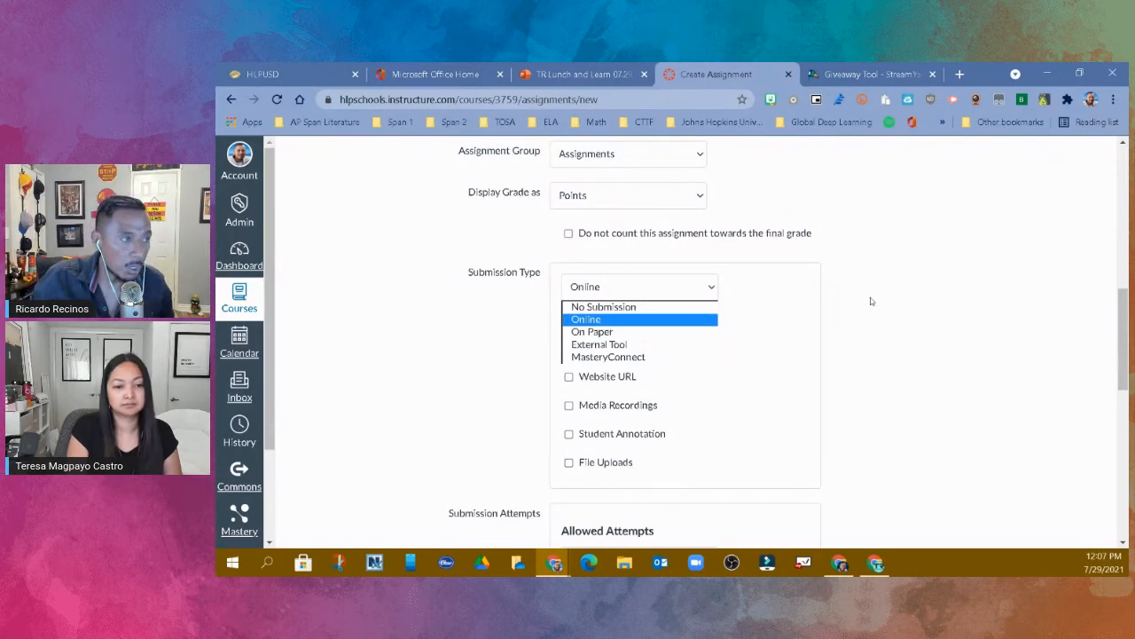
- Try External Tool as the assignment's submission type, check the other available types, and set it back to Online
{"action": "left_click", "coordinate": [897, 304]}
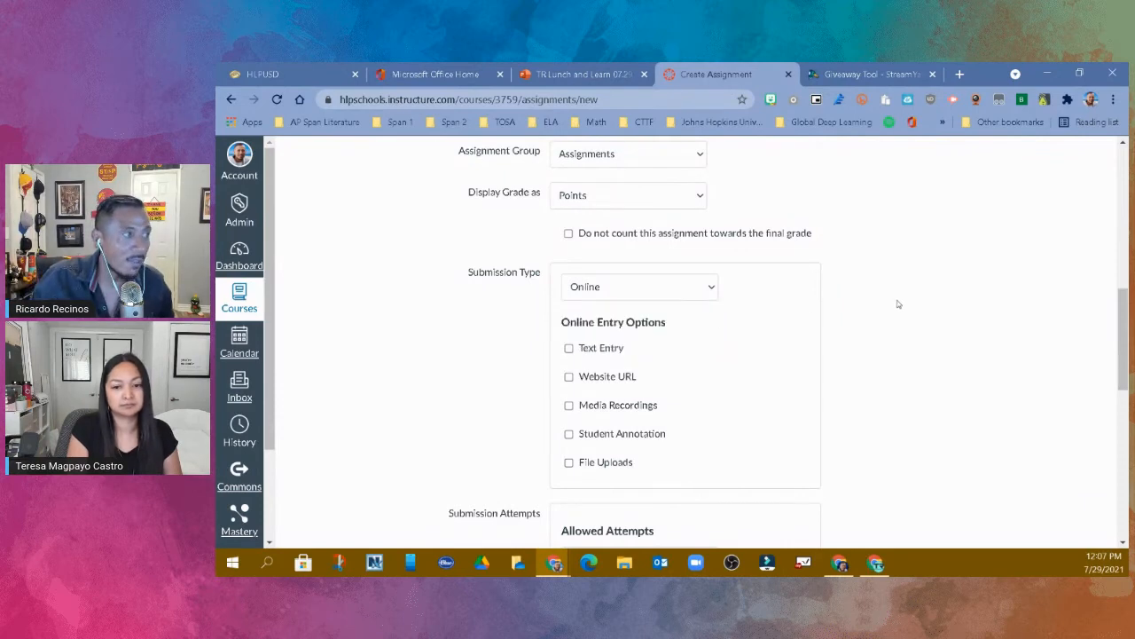
{"action": "left_click", "coordinate": [691, 292]}
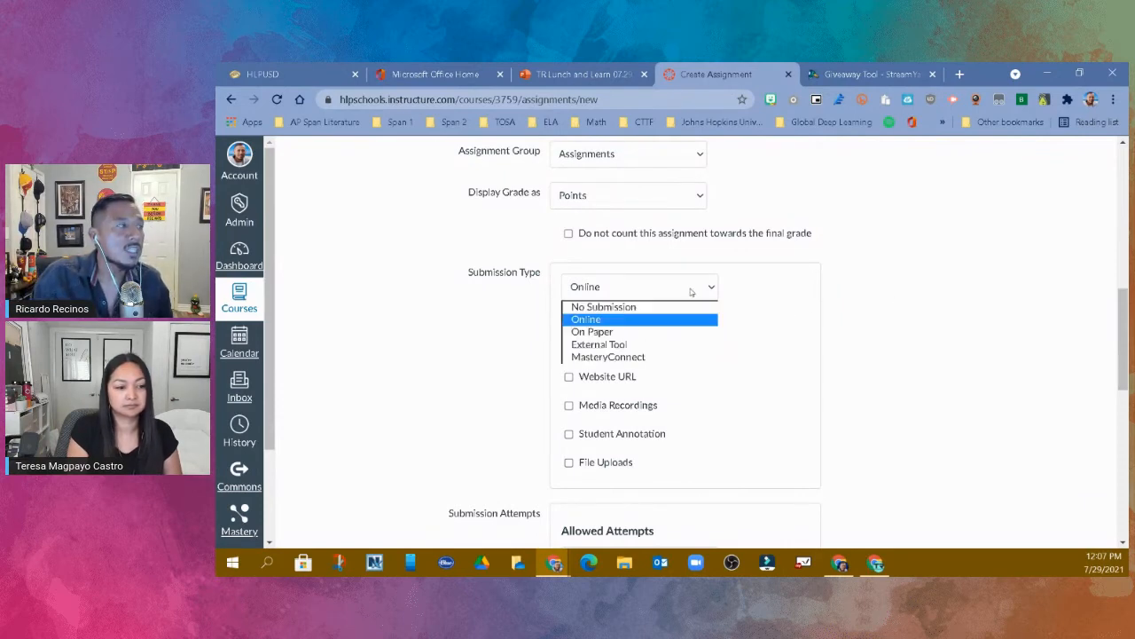
{"action": "left_click", "coordinate": [655, 345]}
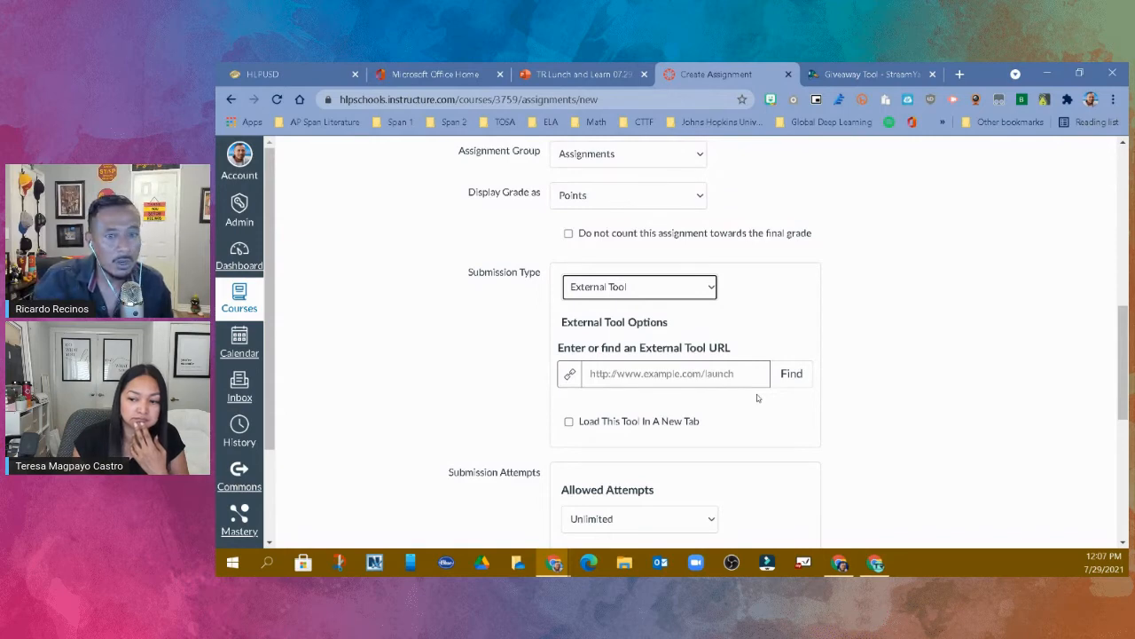
{"action": "left_click", "coordinate": [712, 296]}
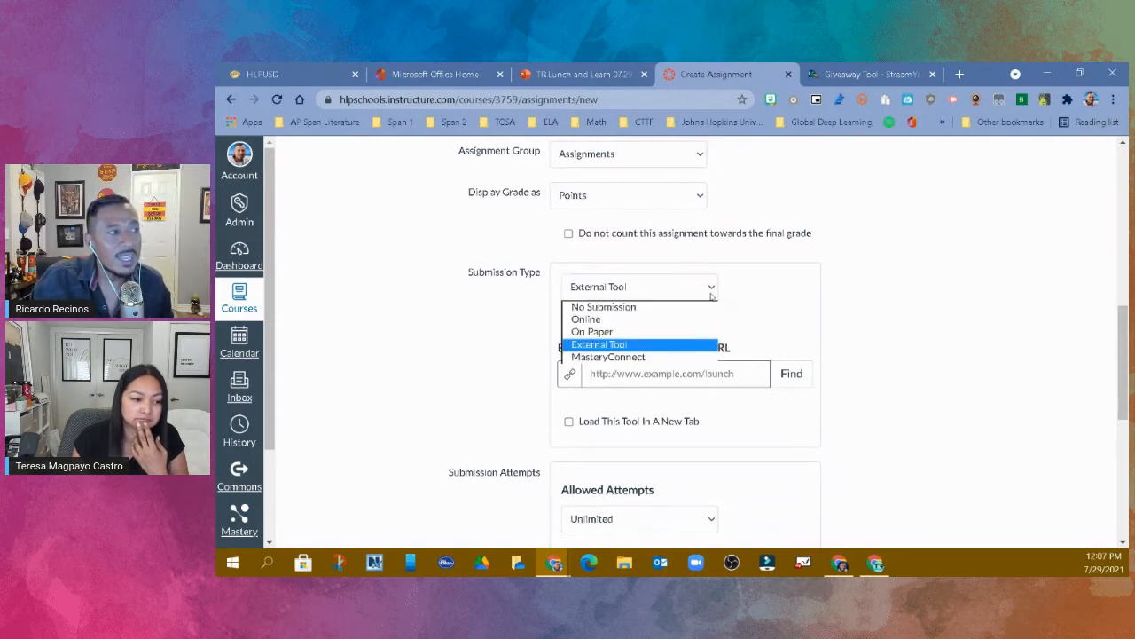
{"action": "left_click", "coordinate": [775, 294]}
{"action": "left_click", "coordinate": [713, 291]}
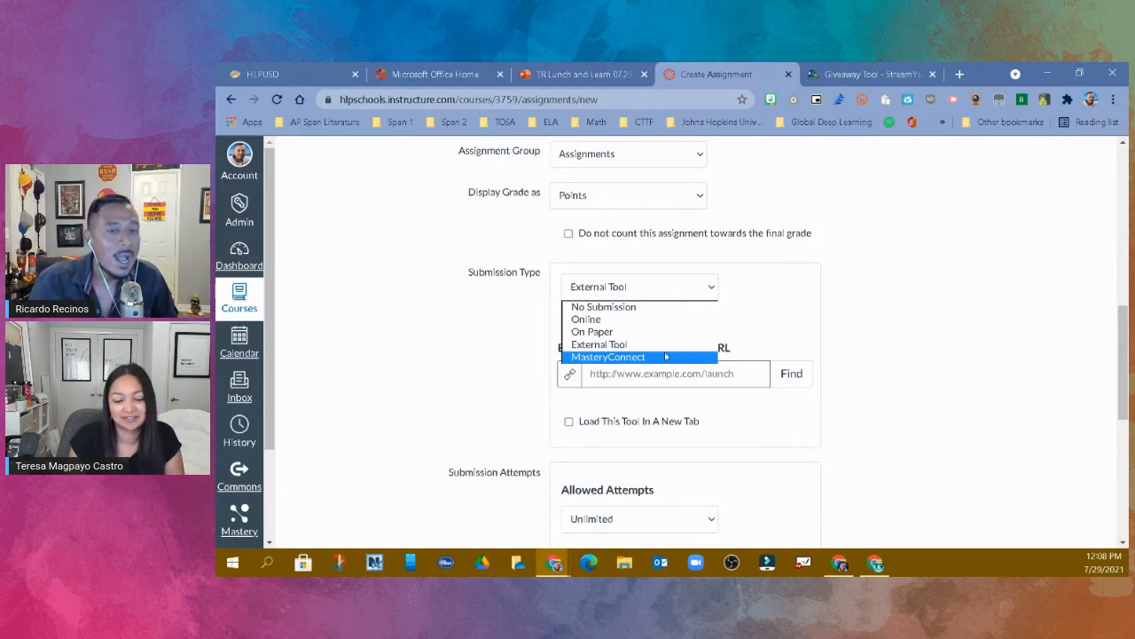
{"action": "left_click", "coordinate": [1015, 333]}
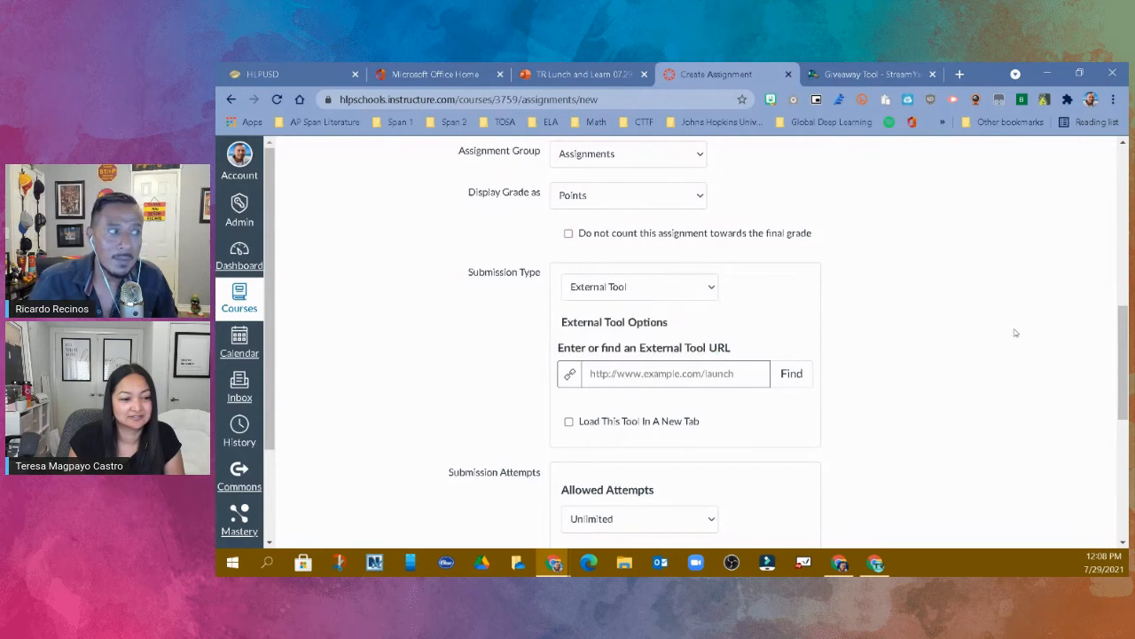
{"action": "left_click", "coordinate": [713, 288]}
{"action": "left_click", "coordinate": [621, 319]}
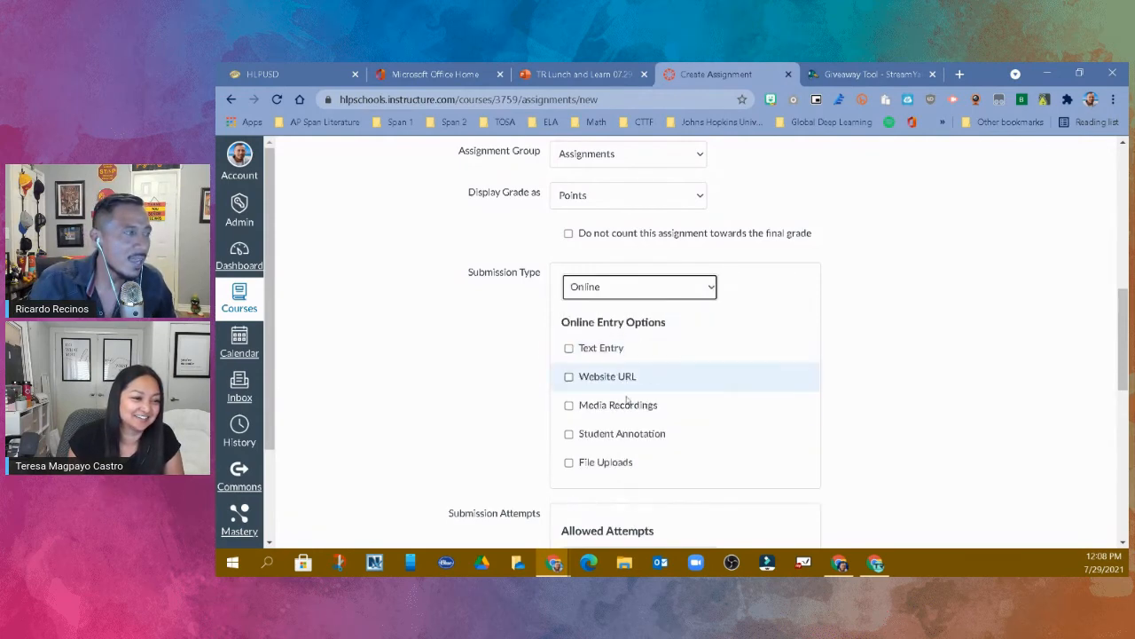
- Allow Website URL, Media Recordings and Student Annotation as the assignment's online entry options
{"action": "left_click", "coordinate": [568, 376]}
{"action": "left_click", "coordinate": [569, 405]}
{"action": "left_click", "coordinate": [568, 433]}
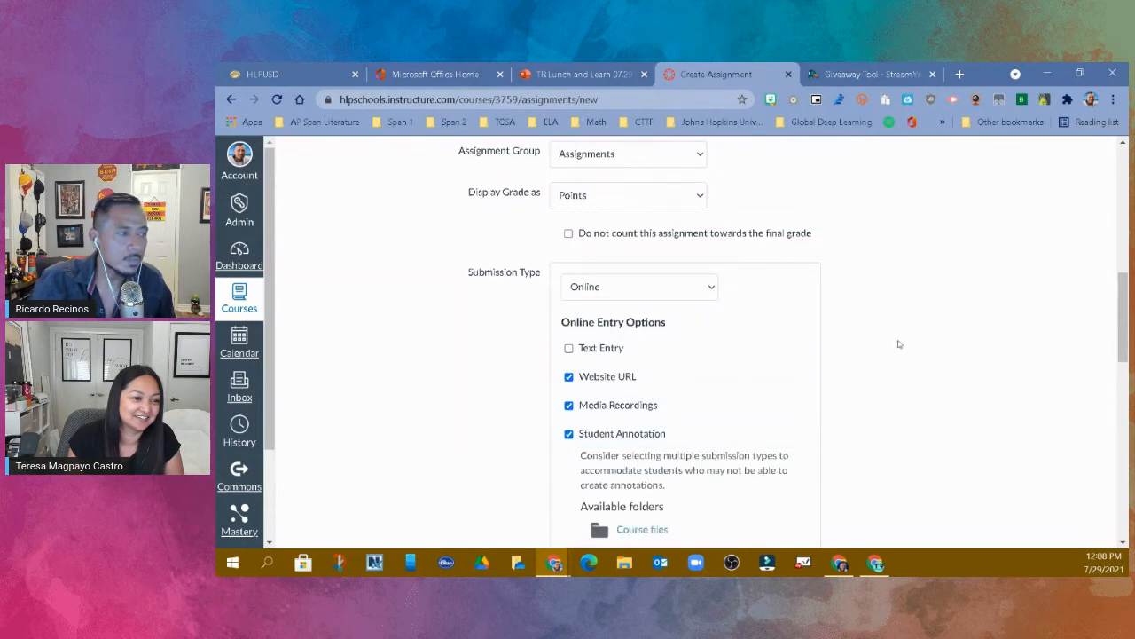
{"action": "scroll", "coordinate": [956, 339], "scroll_direction": "down", "scroll_amount": 2}
{"action": "scroll", "coordinate": [957, 337], "scroll_direction": "down", "scroll_amount": 2}
{"action": "scroll", "coordinate": [957, 336], "scroll_direction": "up", "scroll_amount": 1}
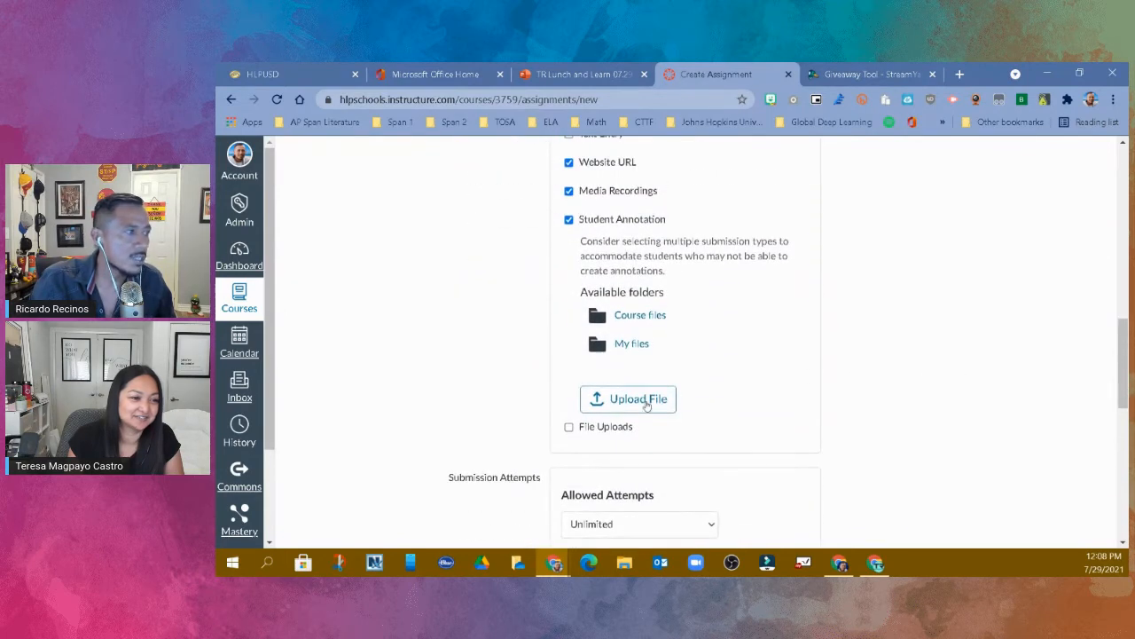
- Examine the choices for allowed attempts and the assignment's group, peer review and SIS sync settings
{"action": "scroll", "coordinate": [938, 350], "scroll_direction": "down", "scroll_amount": 3}
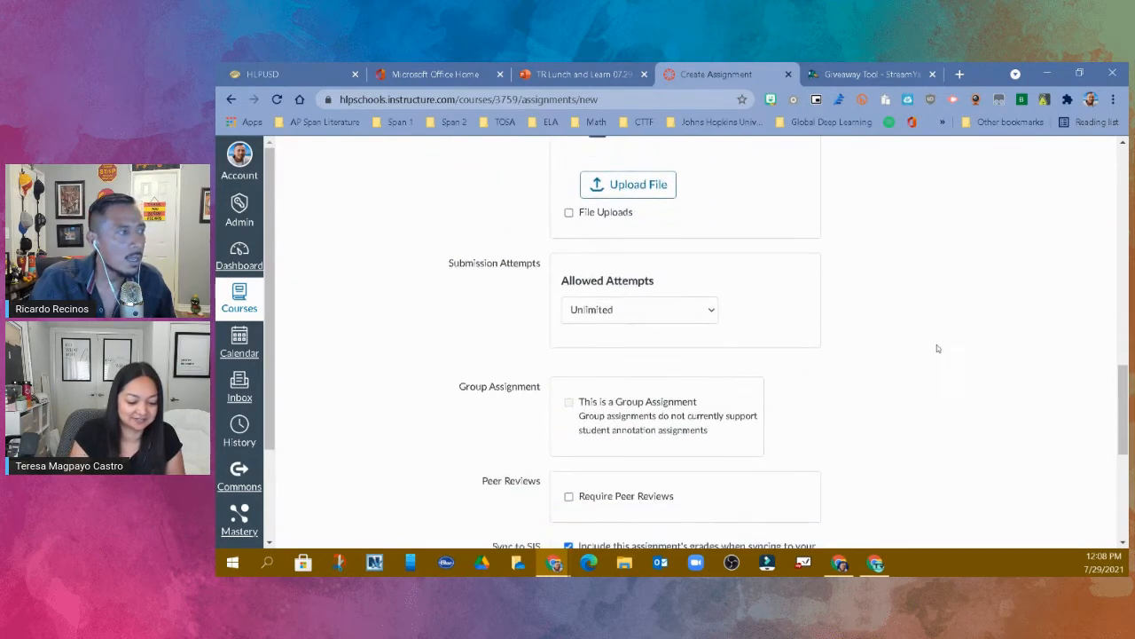
{"action": "left_click", "coordinate": [705, 310]}
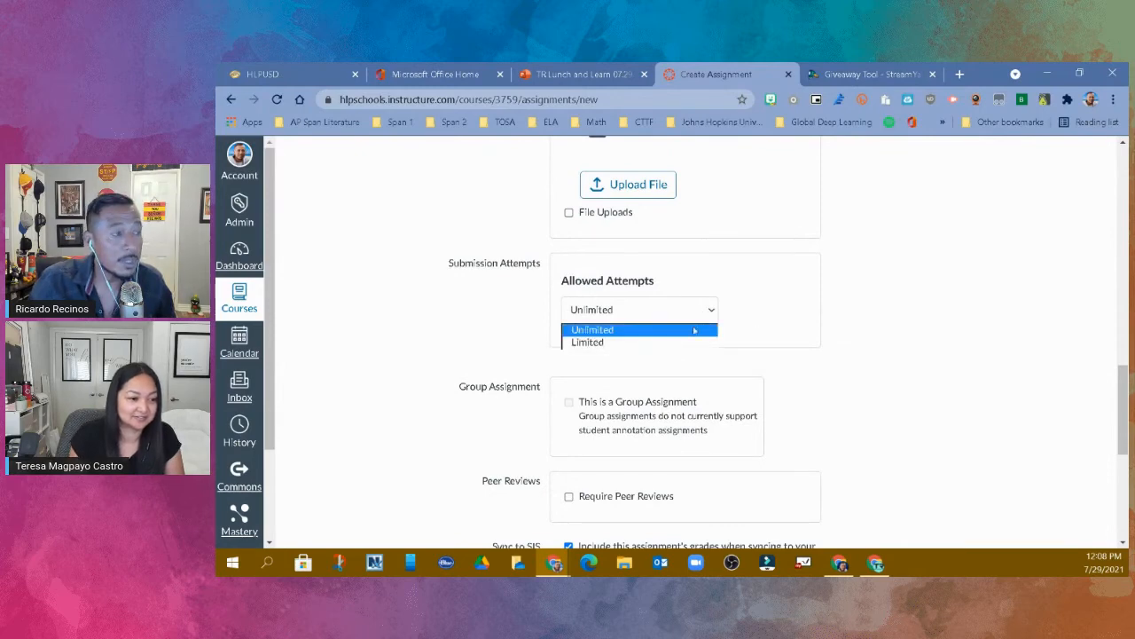
{"action": "left_click", "coordinate": [956, 274]}
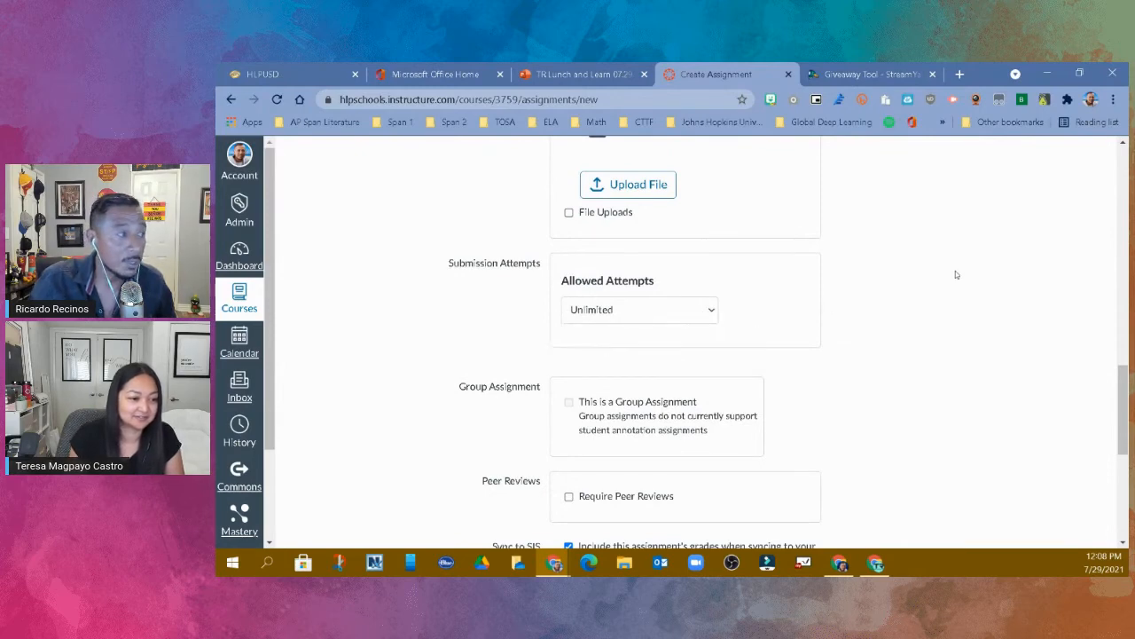
{"action": "scroll", "coordinate": [955, 270], "scroll_direction": "down", "scroll_amount": 1}
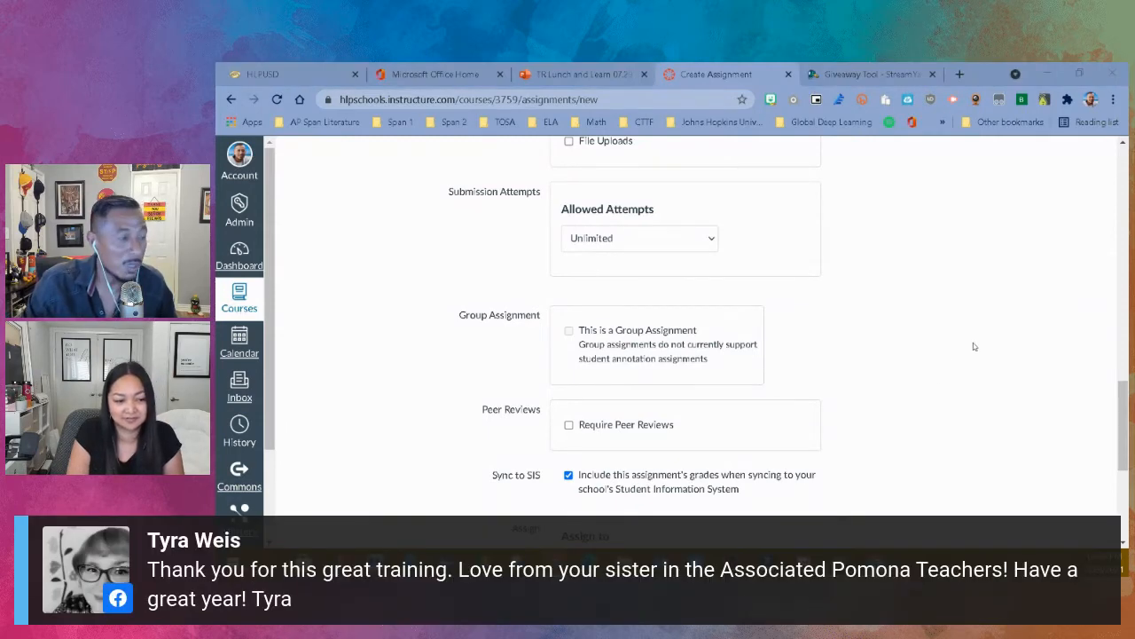
{"action": "scroll", "coordinate": [975, 346], "scroll_direction": "down", "scroll_amount": 2}
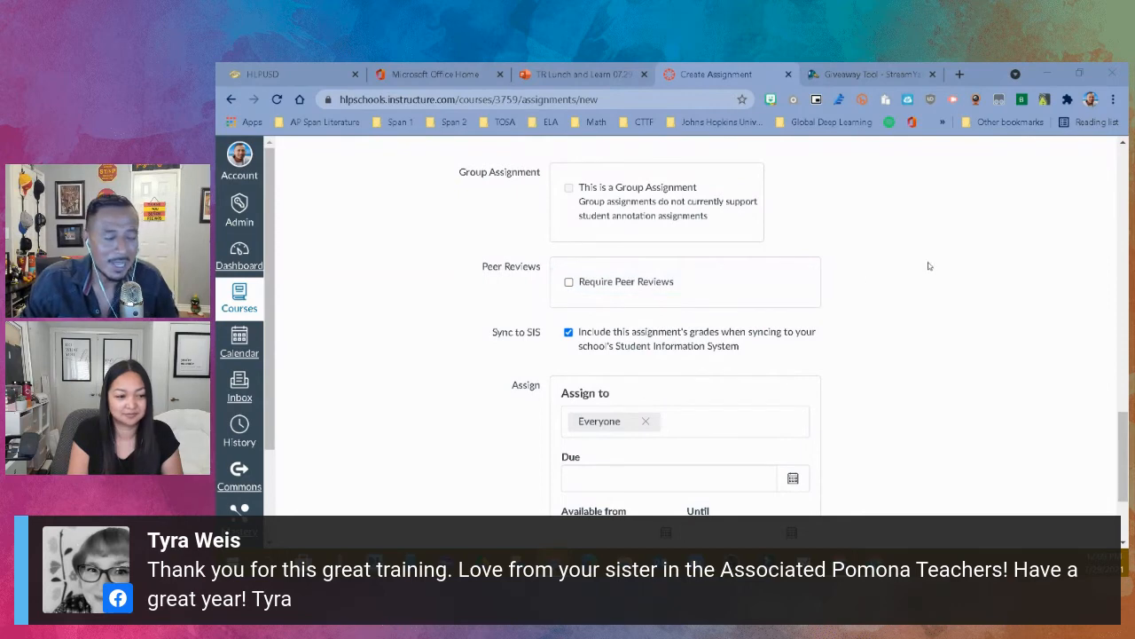
- Set the assignment's due date to Jul 30 11:59pm and its availability start to Jul 29 12am for everyone
{"action": "scroll", "coordinate": [957, 275], "scroll_direction": "down", "scroll_amount": 3}
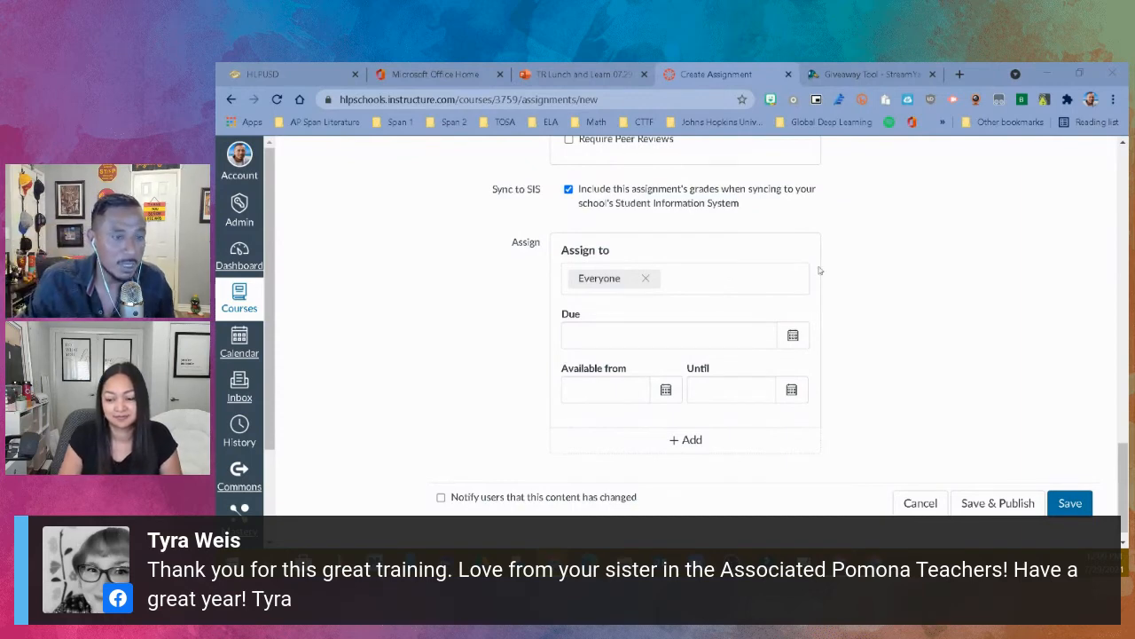
{"action": "scroll", "coordinate": [913, 255], "scroll_direction": "down", "scroll_amount": 1}
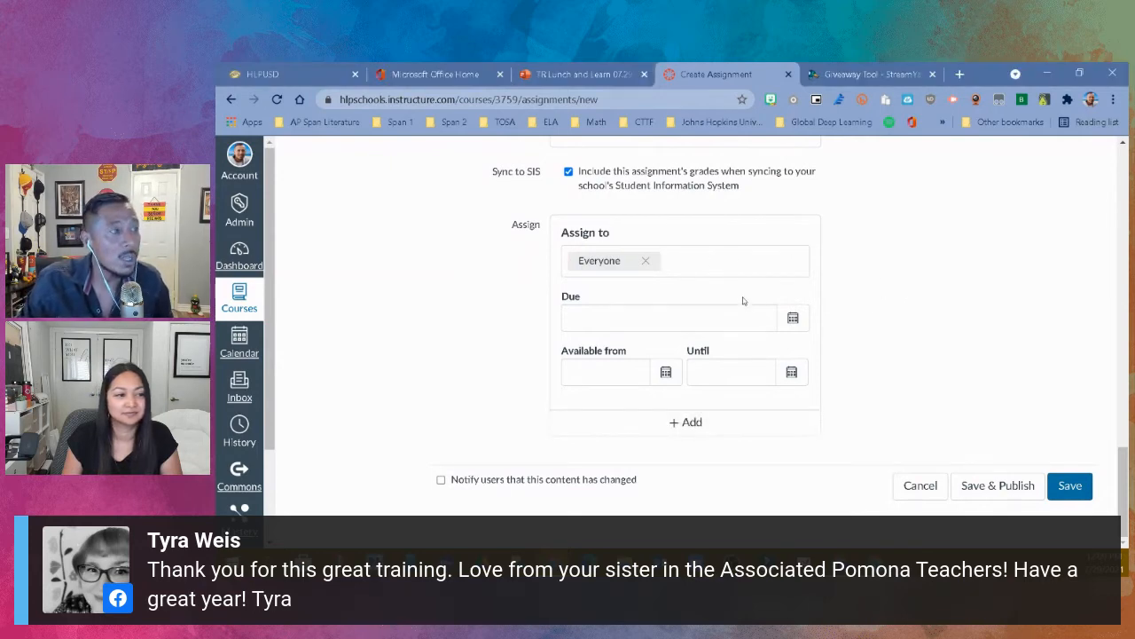
{"action": "left_click", "coordinate": [790, 327]}
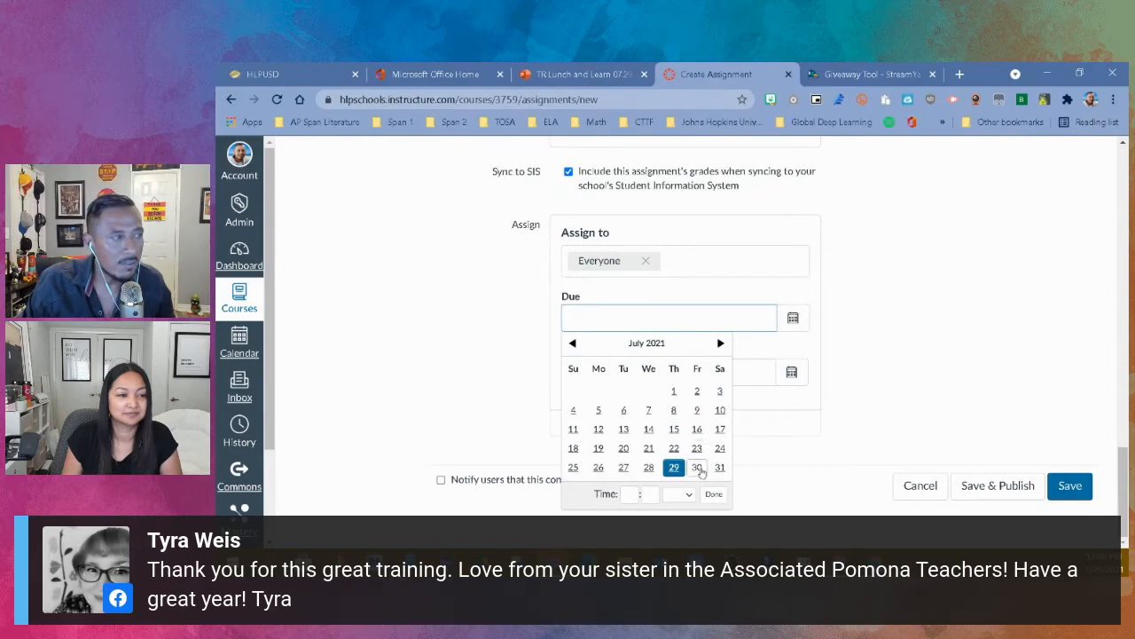
{"action": "left_click", "coordinate": [698, 469]}
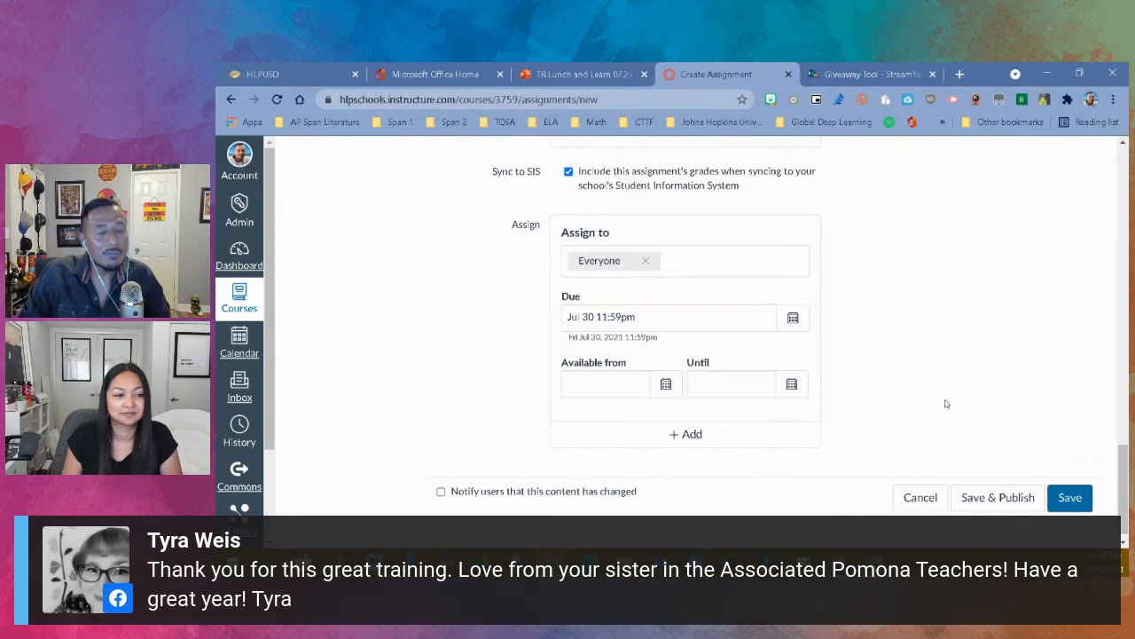
{"action": "left_click", "coordinate": [666, 384]}
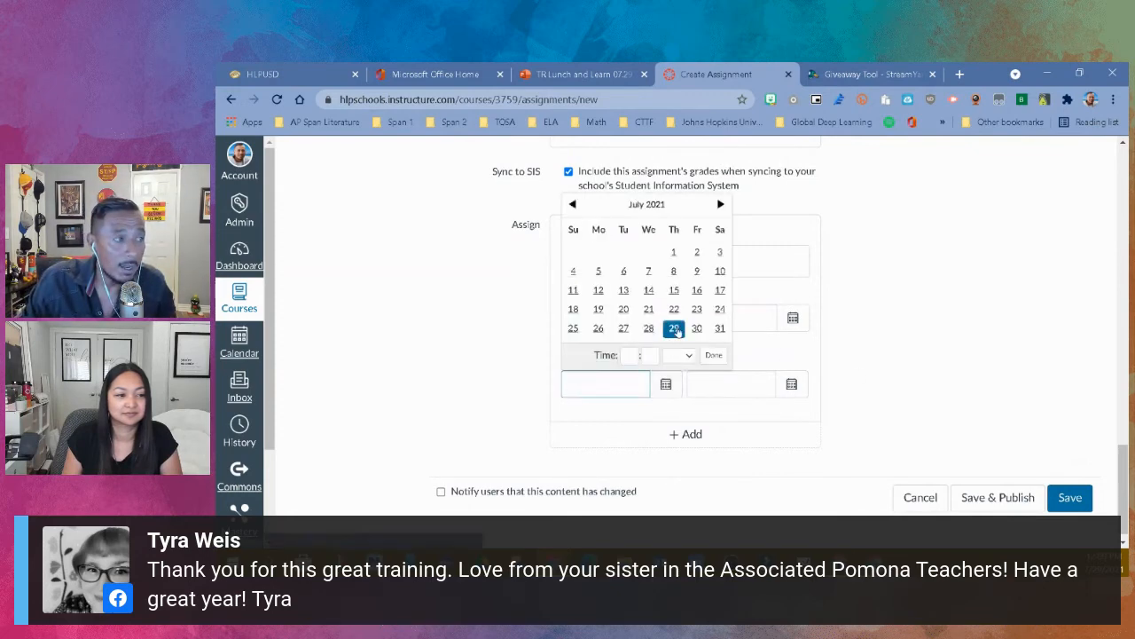
{"action": "left_click", "coordinate": [676, 330]}
{"action": "left_click", "coordinate": [906, 354]}
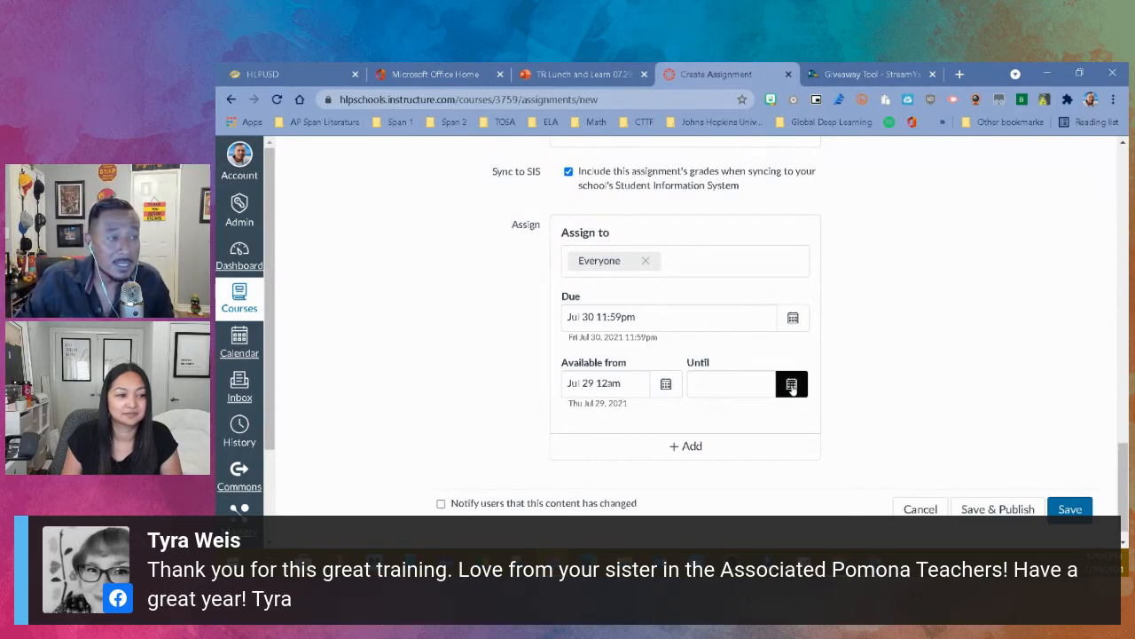
- Browse the calendar for the assignment's Until date forward to August 2021 without choosing a day
{"action": "left_click", "coordinate": [792, 385]}
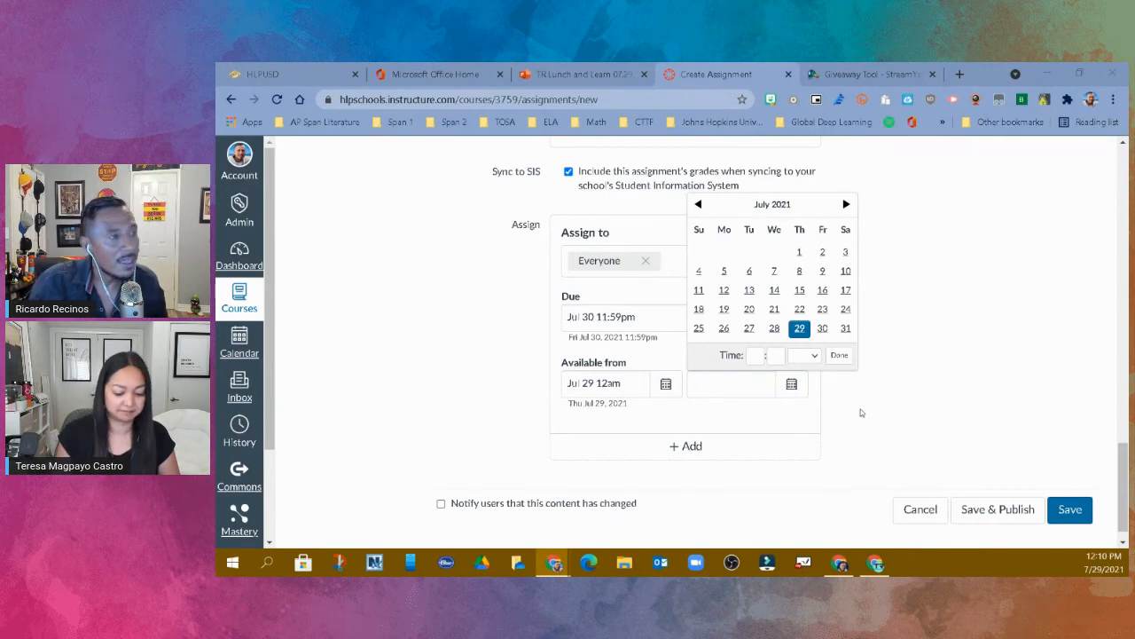
{"action": "left_click", "coordinate": [847, 205]}
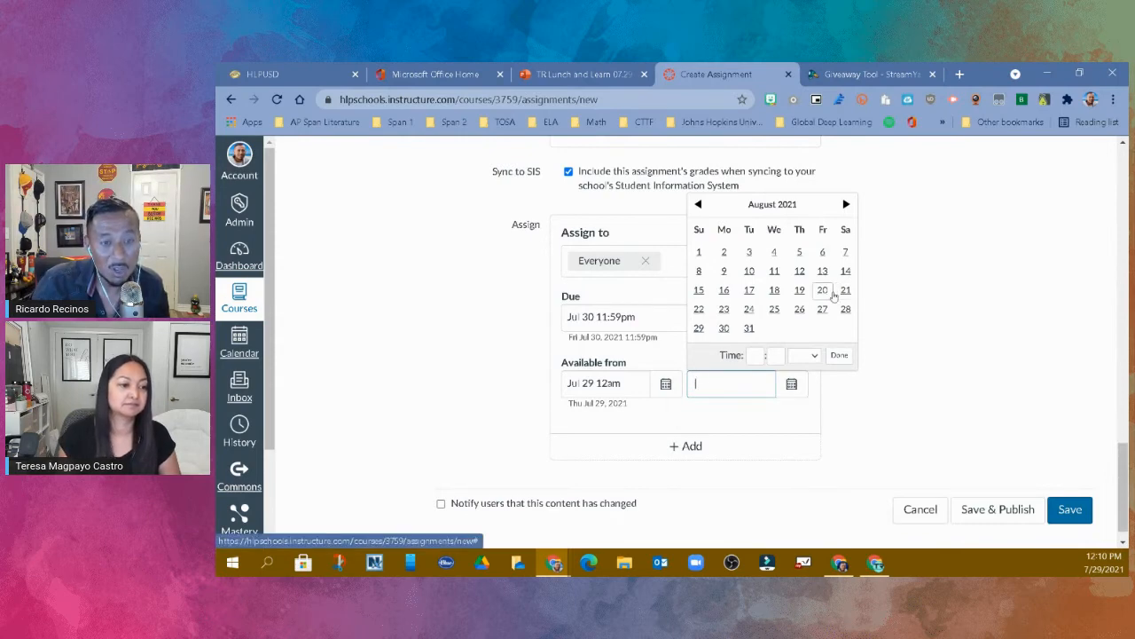
{"action": "left_click", "coordinate": [889, 346]}
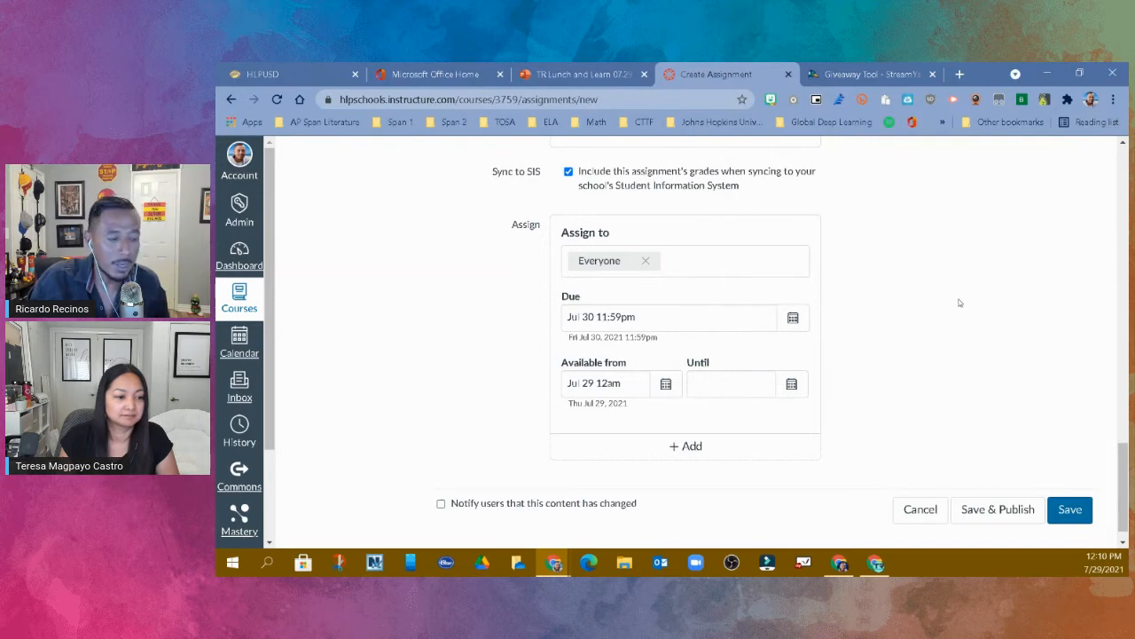
- Leave the assignment form without saving and show the course home page in Student View
{"action": "scroll", "coordinate": [967, 324], "scroll_direction": "down", "scroll_amount": 1}
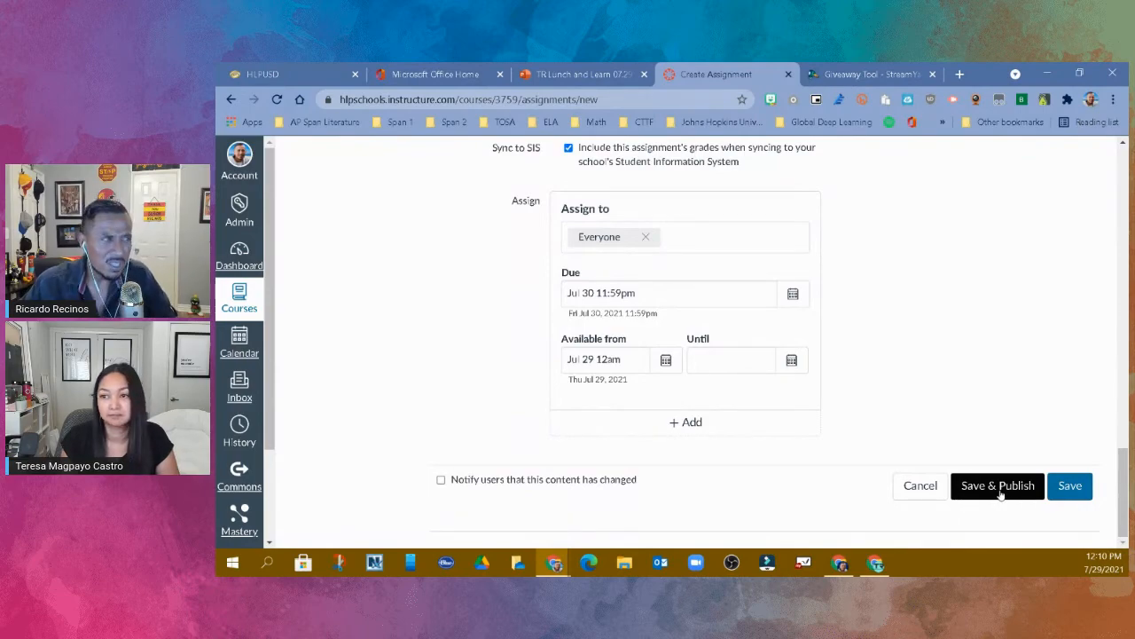
{"action": "scroll", "coordinate": [1008, 418], "scroll_direction": "up", "scroll_amount": 5}
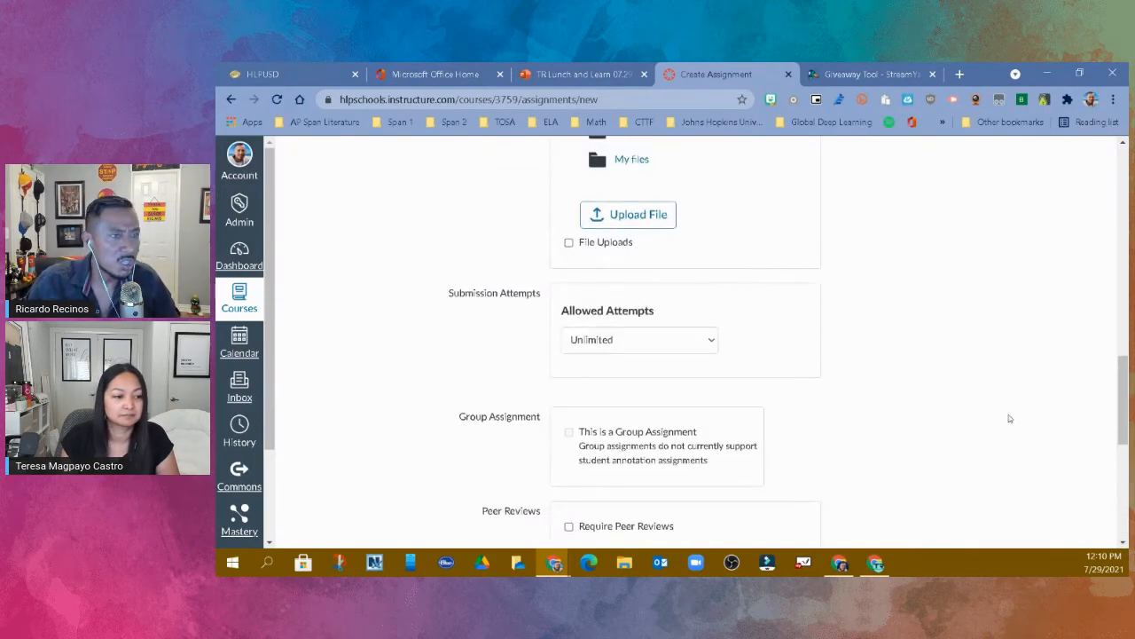
{"action": "scroll", "coordinate": [1008, 418], "scroll_direction": "up", "scroll_amount": 3}
{"action": "scroll", "coordinate": [1009, 418], "scroll_direction": "up", "scroll_amount": 10}
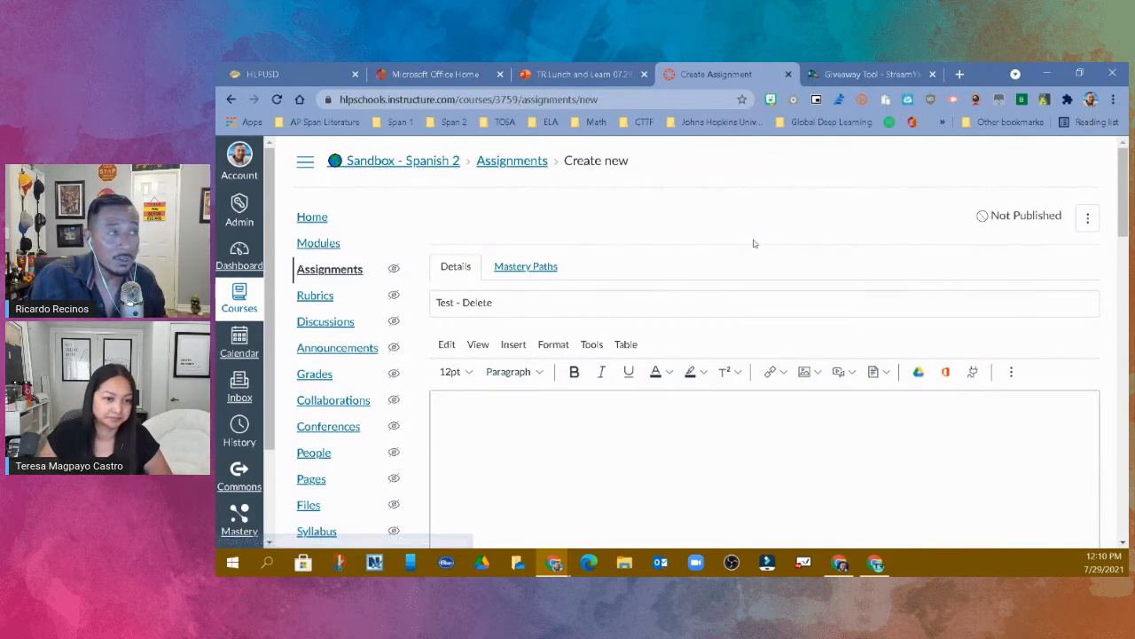
{"action": "left_click", "coordinate": [324, 220]}
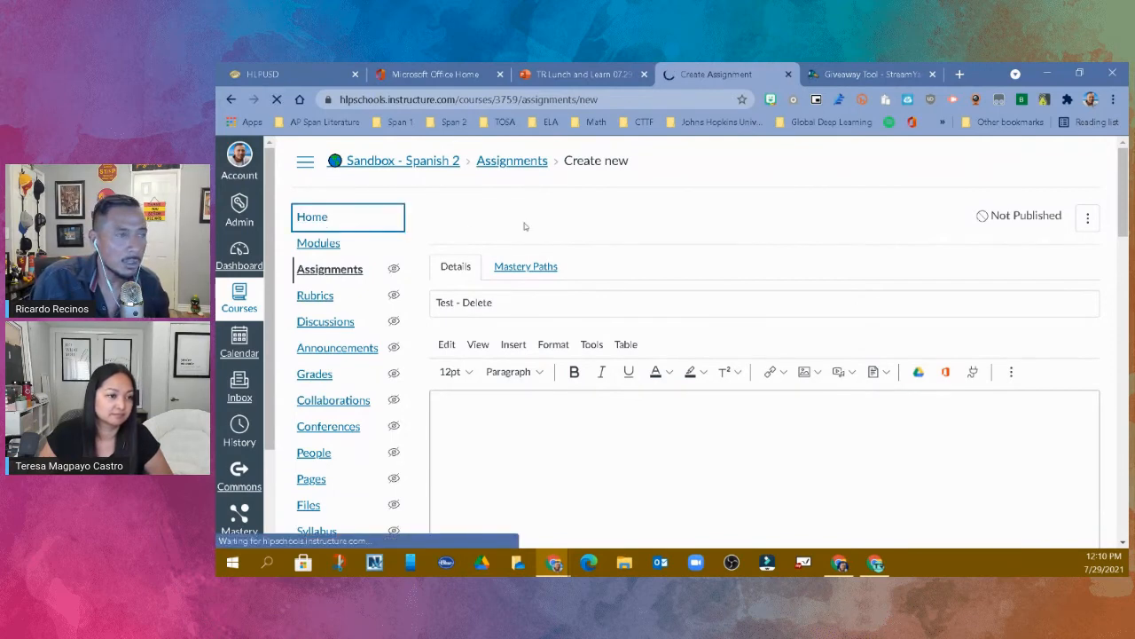
{"action": "left_click", "coordinate": [1051, 160]}
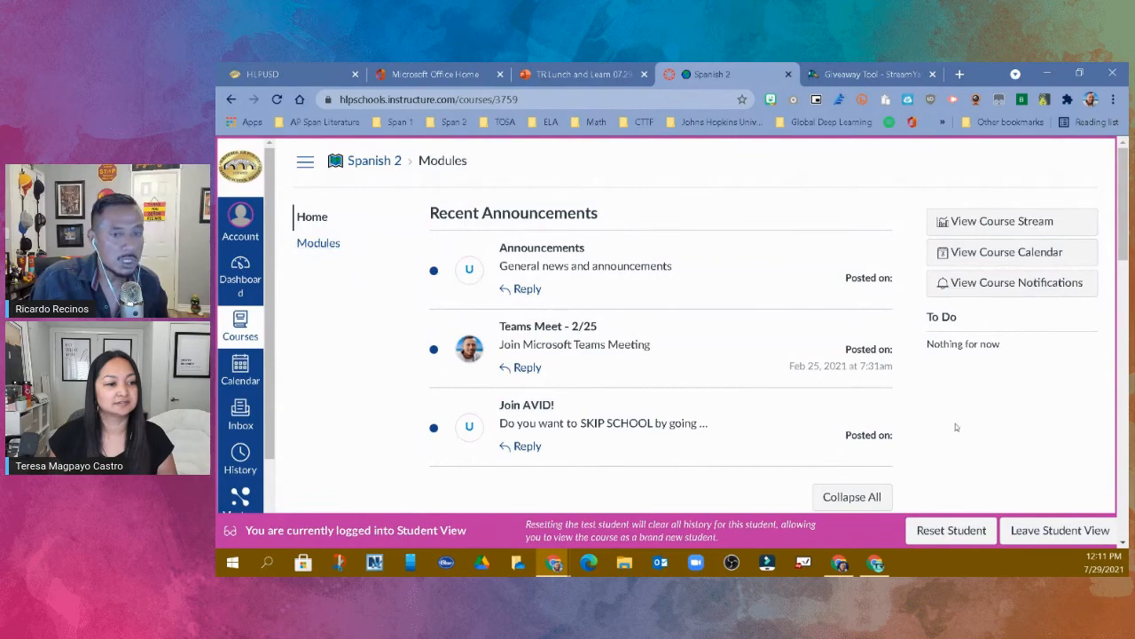
- Leave Student View and open the course details in the course settings
{"action": "left_click", "coordinate": [1062, 530]}
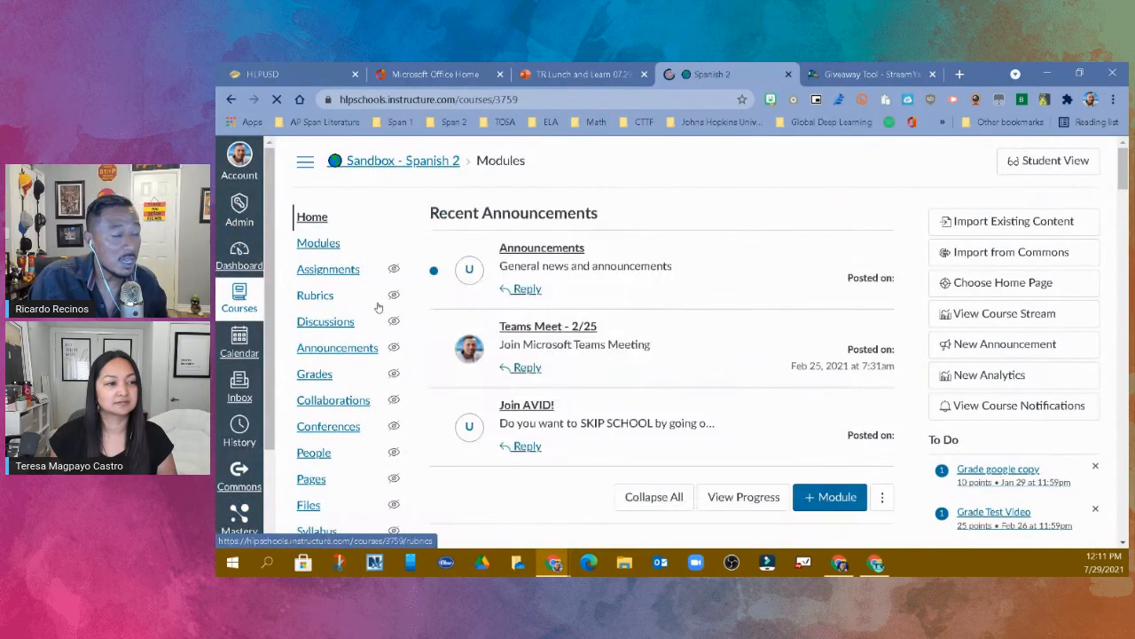
{"action": "scroll", "coordinate": [377, 312], "scroll_direction": "down", "scroll_amount": 3}
{"action": "scroll", "coordinate": [377, 312], "scroll_direction": "down", "scroll_amount": 2}
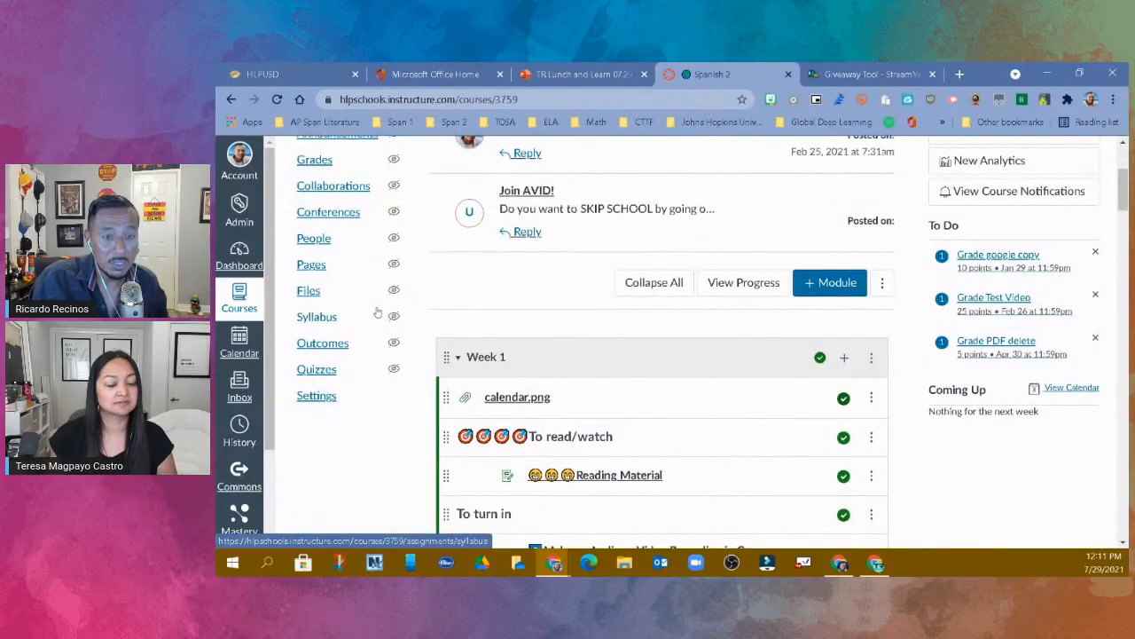
{"action": "scroll", "coordinate": [347, 185], "scroll_direction": "up", "scroll_amount": 3}
{"action": "scroll", "coordinate": [348, 185], "scroll_direction": "down", "scroll_amount": 3}
{"action": "left_click", "coordinate": [326, 397]}
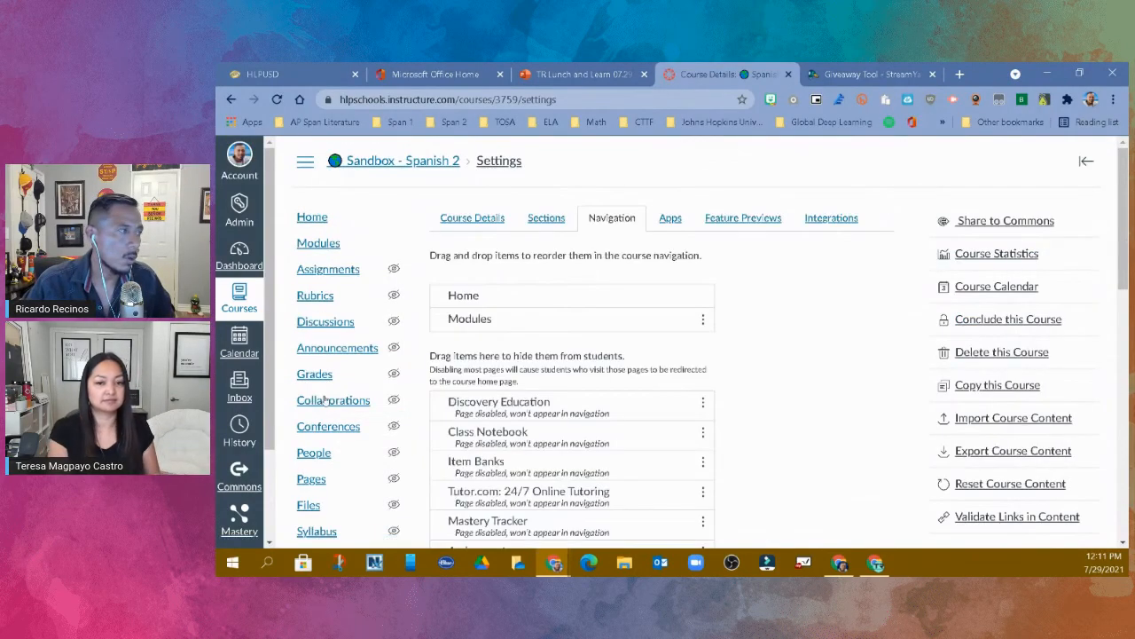
{"action": "left_click", "coordinate": [452, 227]}
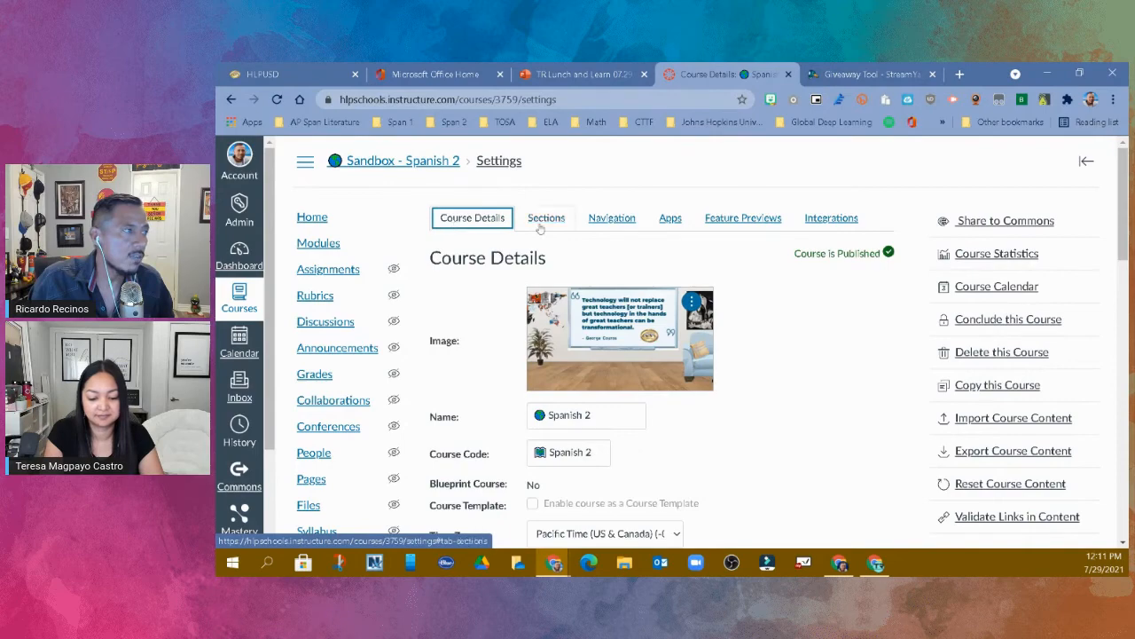
- In the course navigation settings, move Tutor.com: 24/7 Online Tutoring to the student-visible items, below Modules
{"action": "left_click", "coordinate": [614, 218]}
{"action": "scroll", "coordinate": [529, 232], "scroll_direction": "down", "scroll_amount": 1}
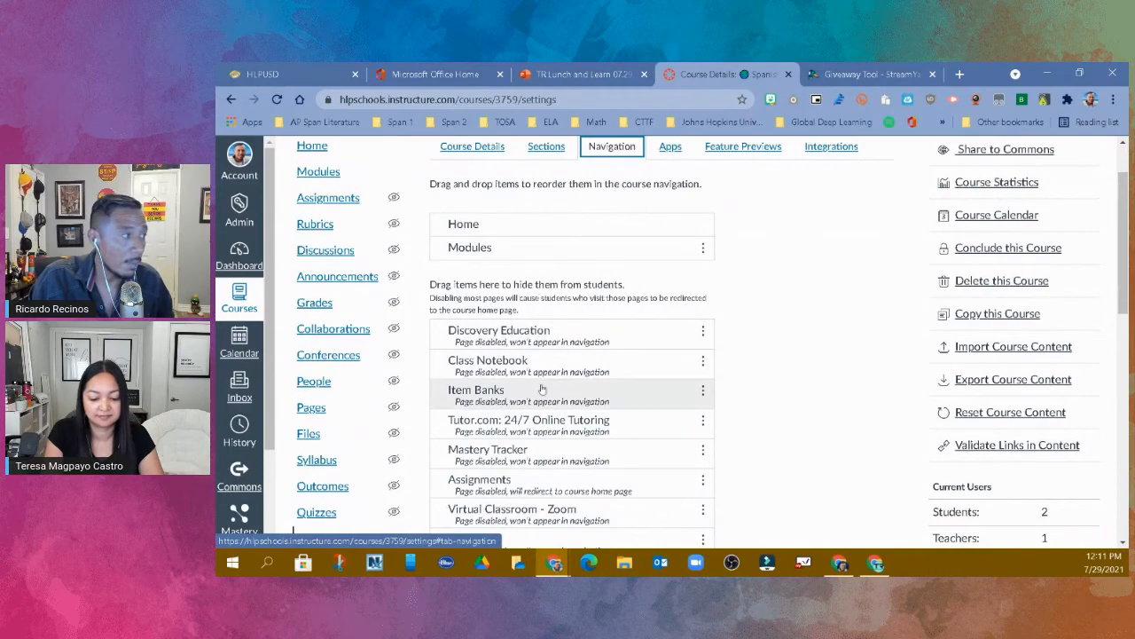
{"action": "scroll", "coordinate": [533, 398], "scroll_direction": "down", "scroll_amount": 1}
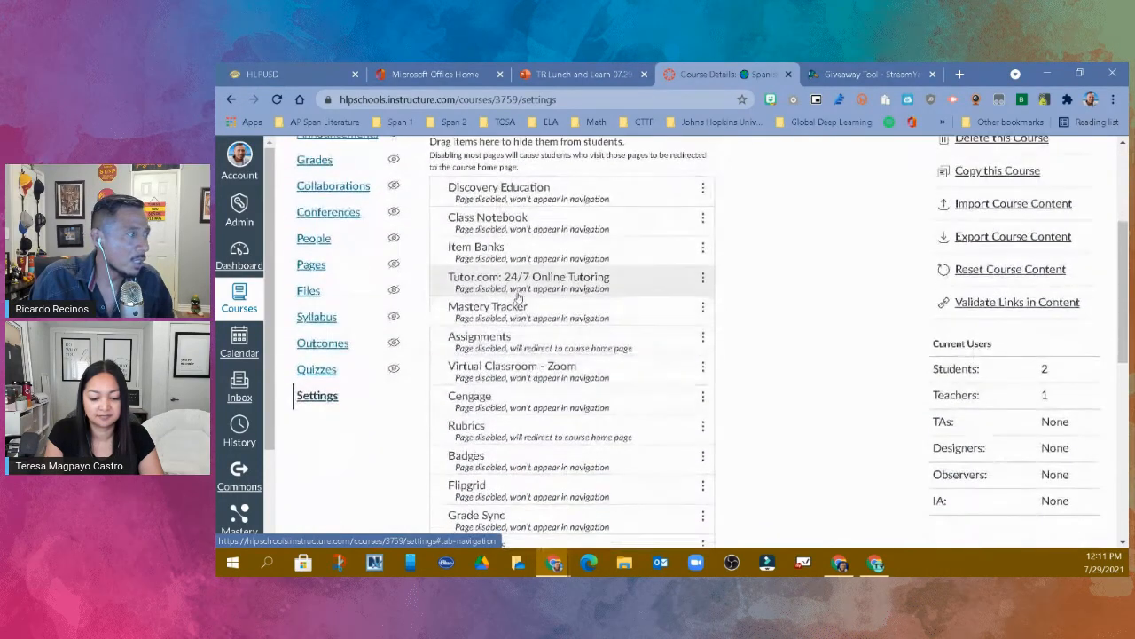
{"action": "left_click_drag", "start_coordinate": [543, 346], "coordinate": [538, 197]}
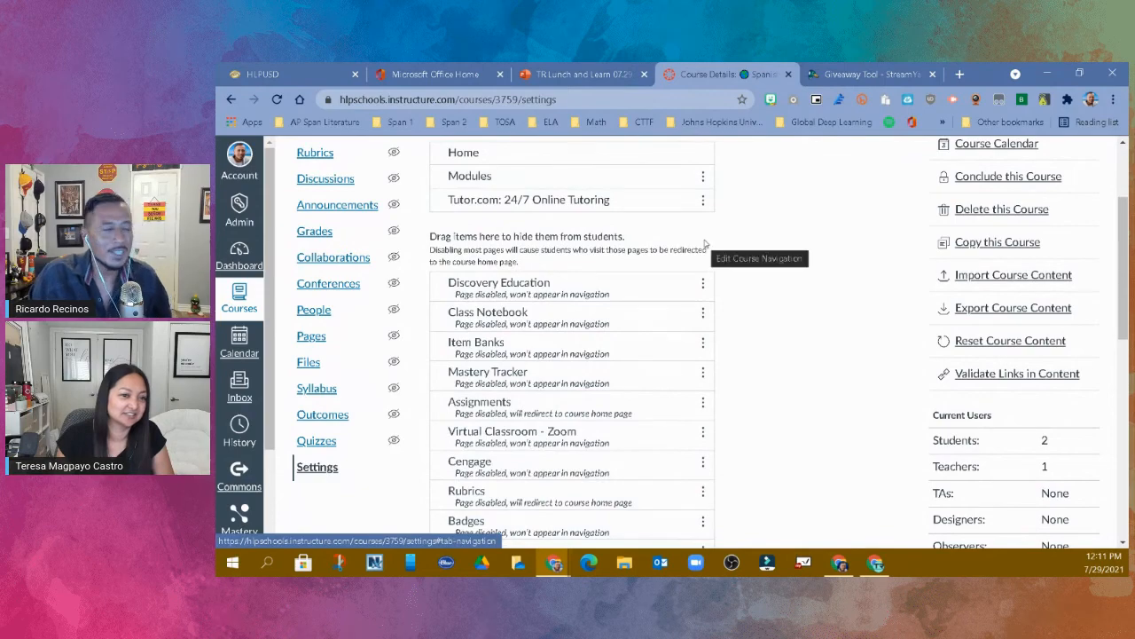
- Move Google Drive to the student-visible navigation items, below Tutor.com: 24/7 Online Tutoring, and save the course navigation
{"action": "scroll", "coordinate": [715, 253], "scroll_direction": "down", "scroll_amount": 5}
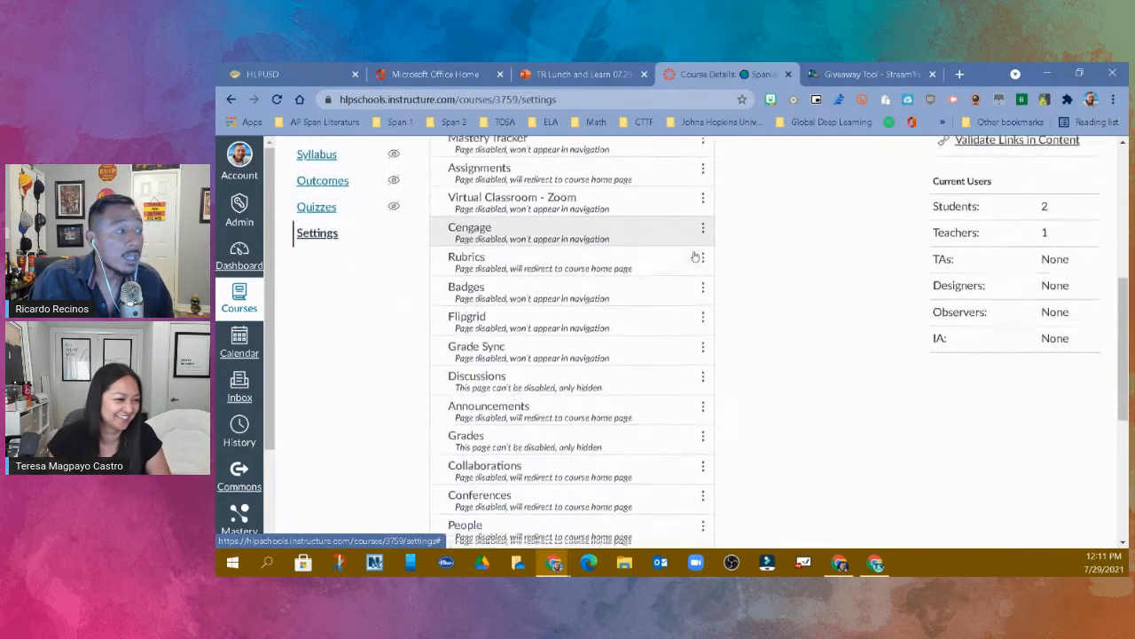
{"action": "scroll", "coordinate": [676, 286], "scroll_direction": "down", "scroll_amount": 5}
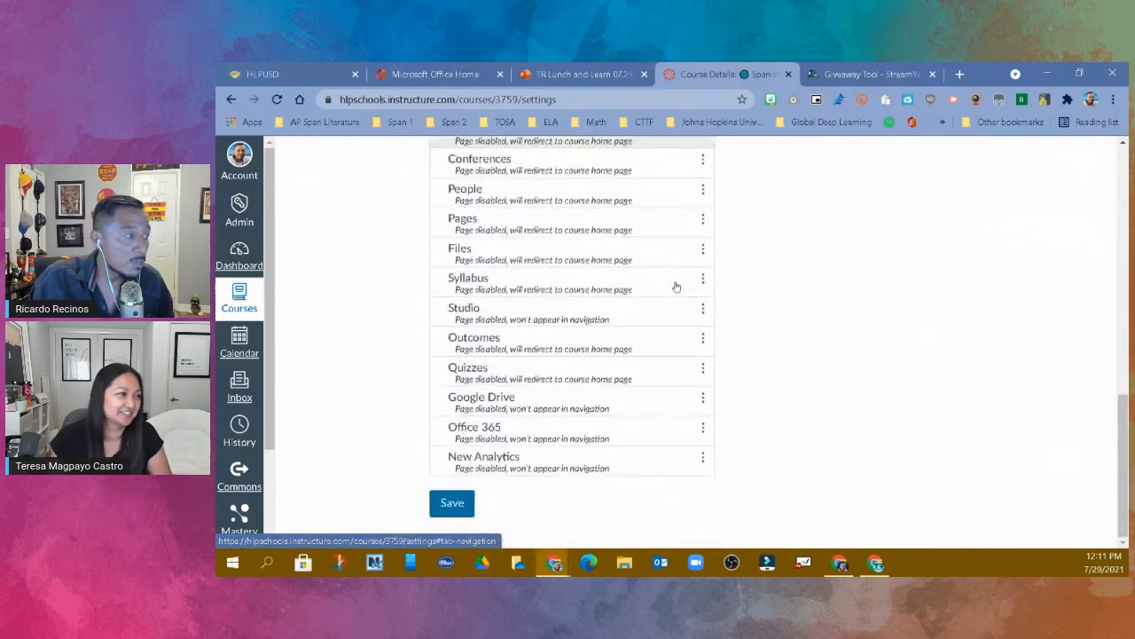
{"action": "mouse_move", "coordinate": [554, 404]}
{"action": "left_mouse_down"}
{"action": "mouse_move", "coordinate": [538, 136]}
{"action": "mouse_move", "coordinate": [558, 382]}
{"action": "left_mouse_up"}
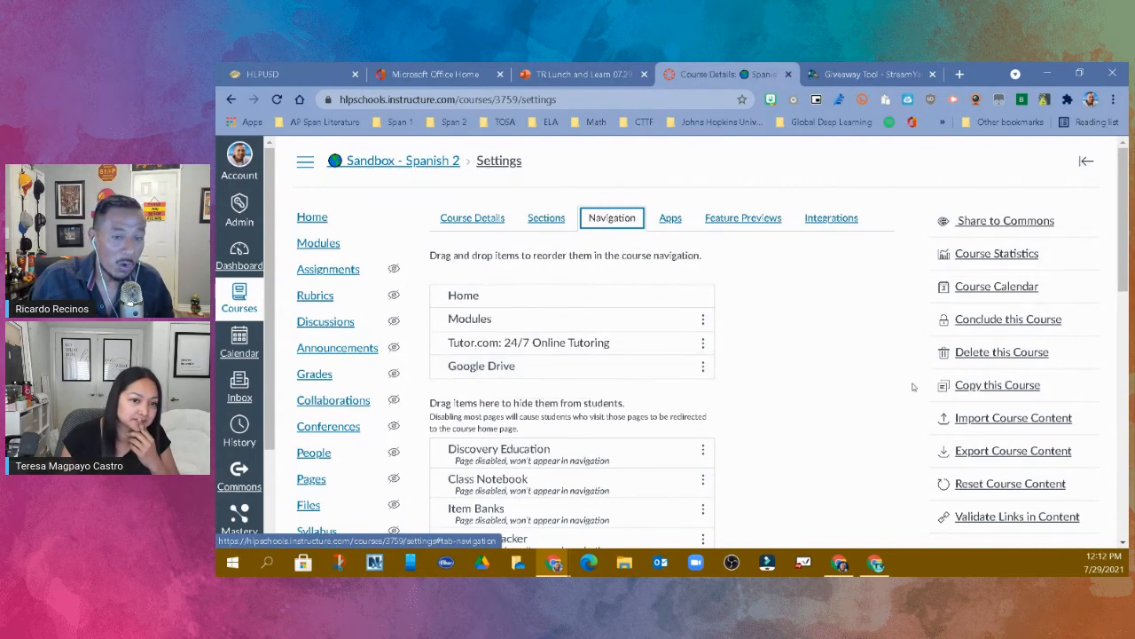
{"action": "scroll", "coordinate": [923, 398], "scroll_direction": "down", "scroll_amount": 10}
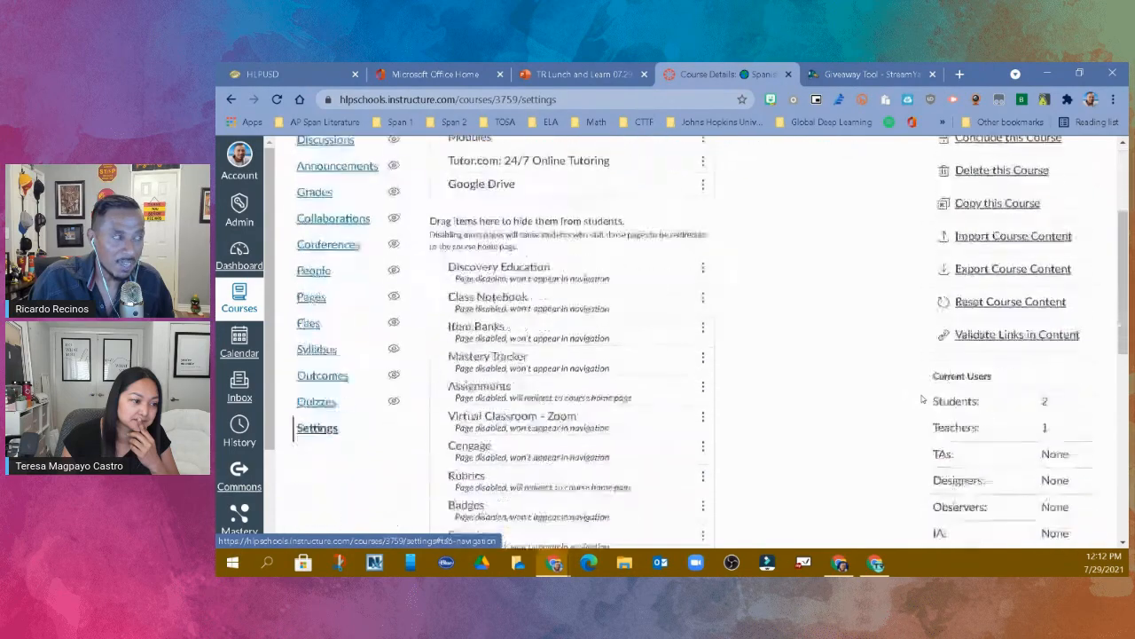
{"action": "scroll", "coordinate": [892, 411], "scroll_direction": "down", "scroll_amount": 2}
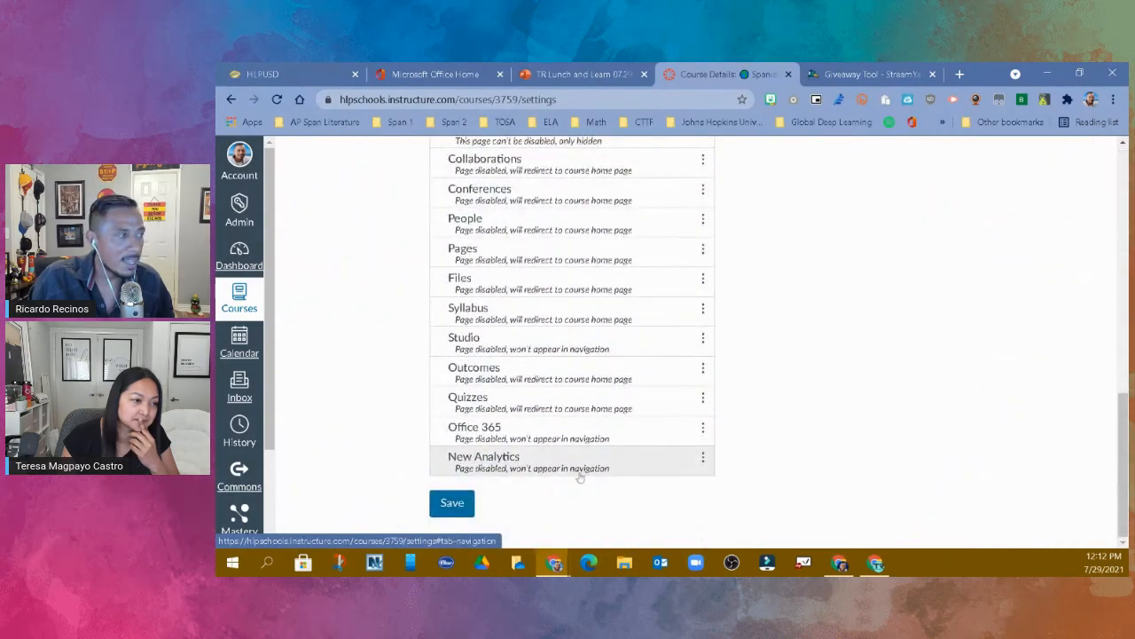
{"action": "left_click", "coordinate": [449, 503]}
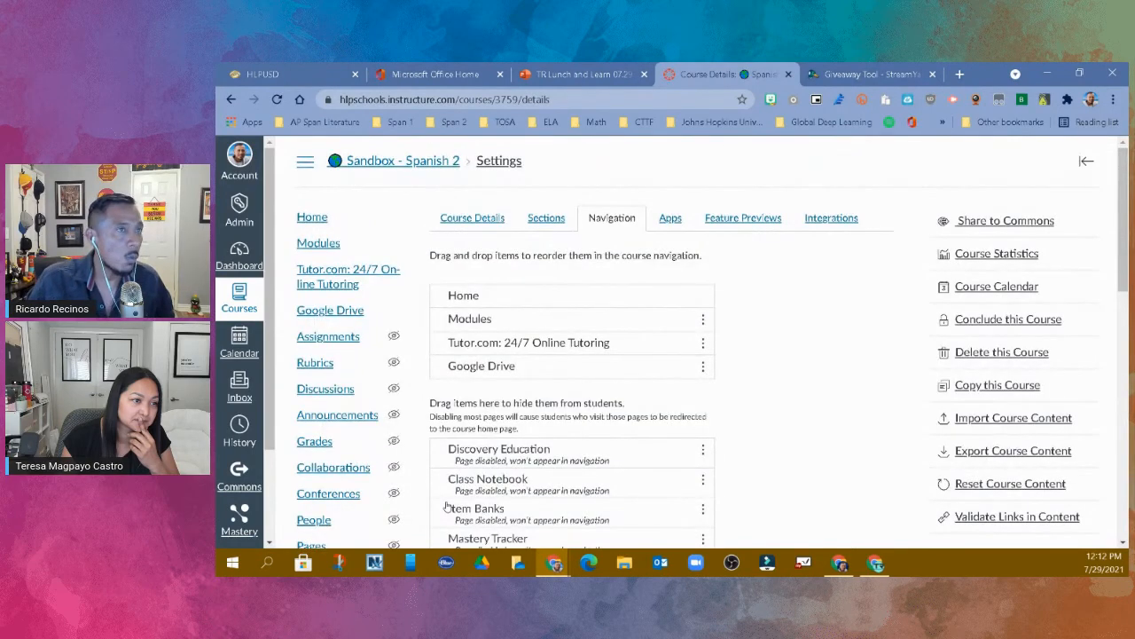
- Show the course home page in Student View, open Google Drive from the course navigation, and leave Student View
{"action": "left_click", "coordinate": [312, 218]}
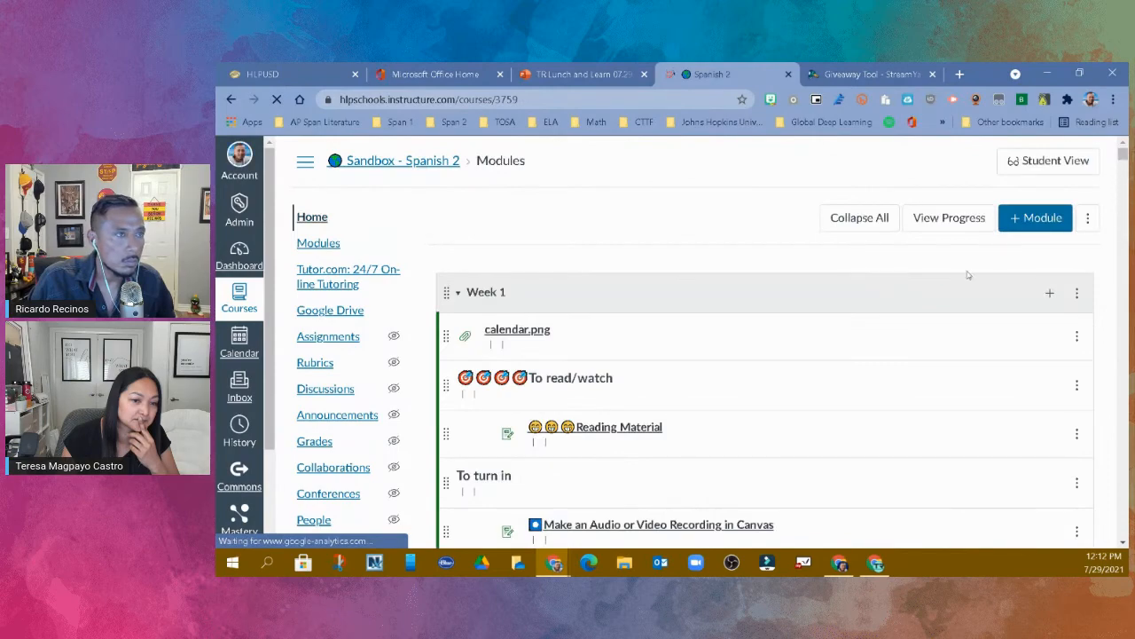
{"action": "left_click", "coordinate": [1043, 165]}
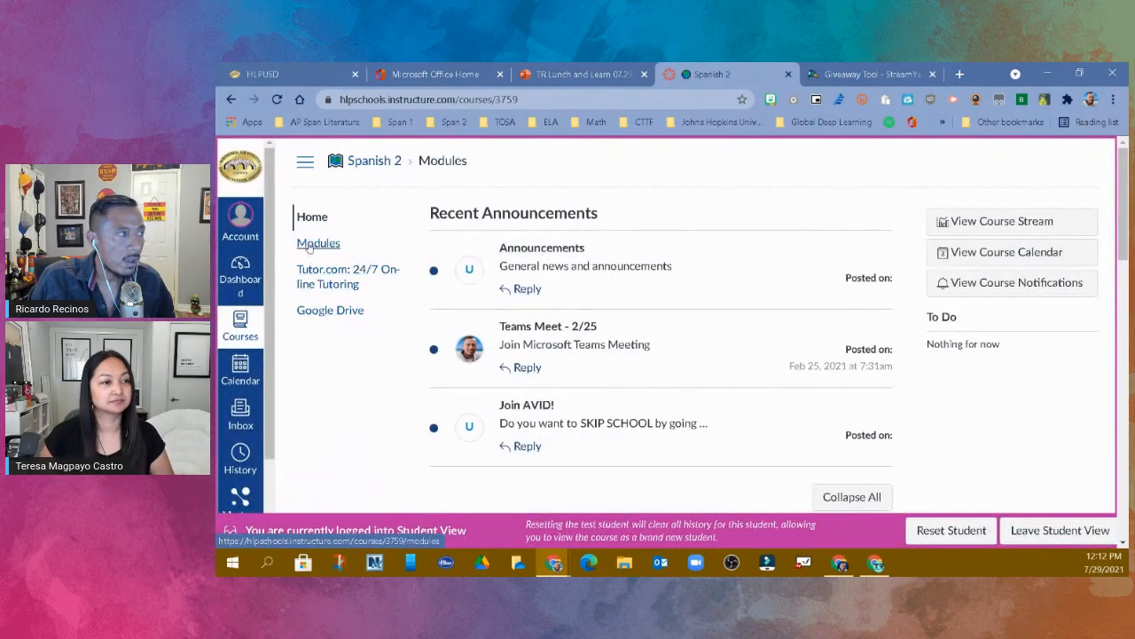
{"action": "left_click", "coordinate": [326, 312]}
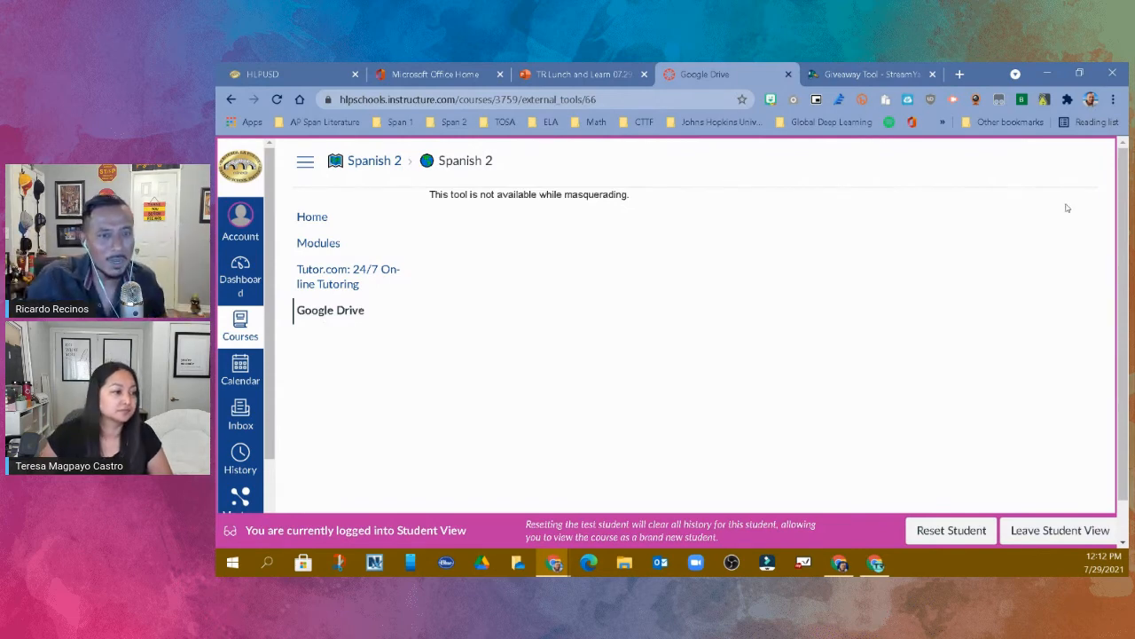
{"action": "left_click", "coordinate": [1054, 529]}
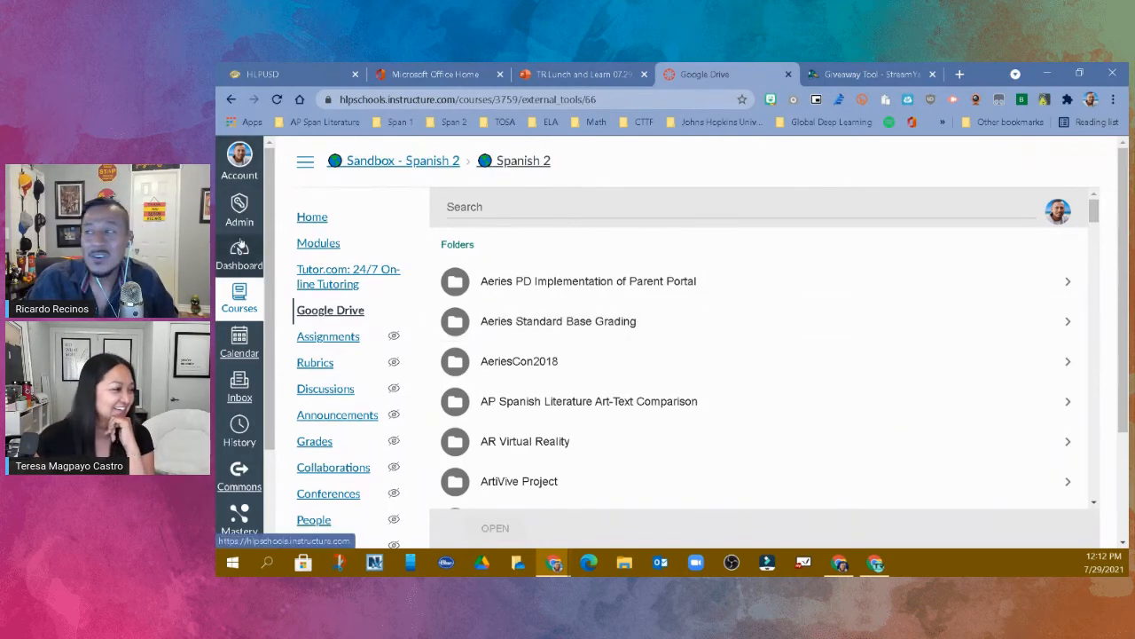
- From the dashboard's unpublished courses, open the SPANISH 1 - Per 1 course and its settings
{"action": "left_click", "coordinate": [236, 251]}
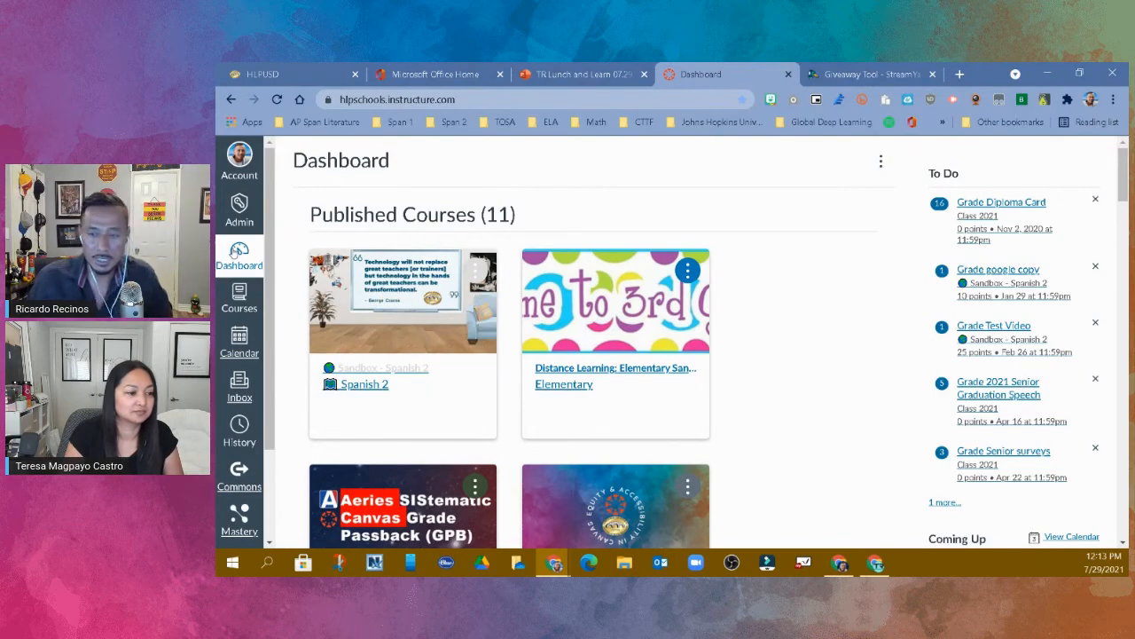
{"action": "scroll", "coordinate": [431, 243], "scroll_direction": "down", "scroll_amount": 5}
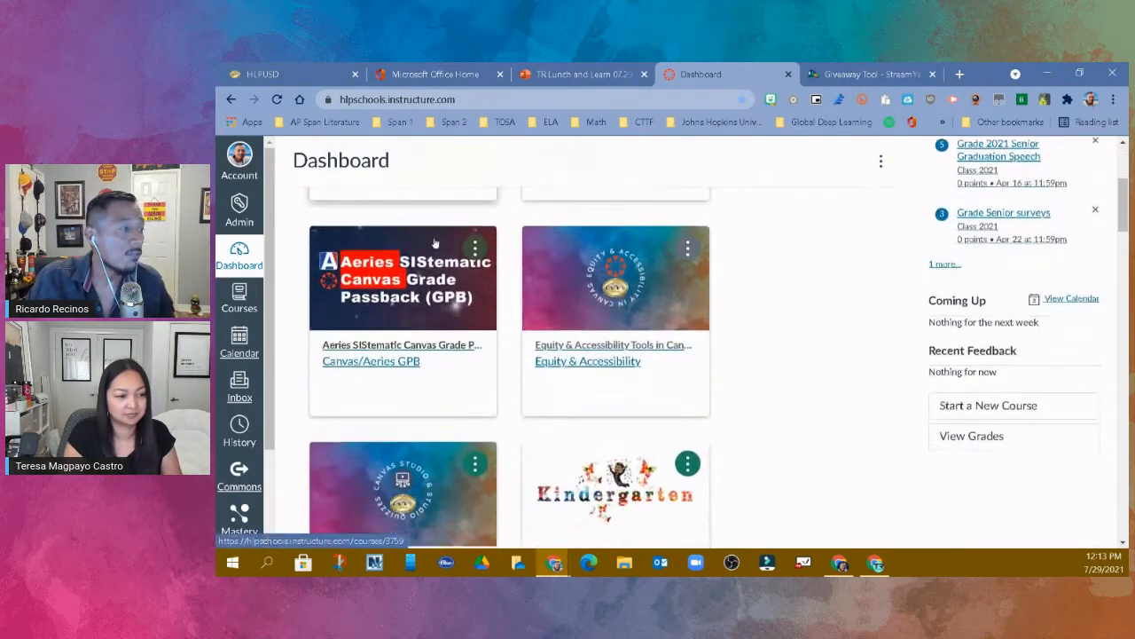
{"action": "scroll", "coordinate": [505, 241], "scroll_direction": "down", "scroll_amount": 5}
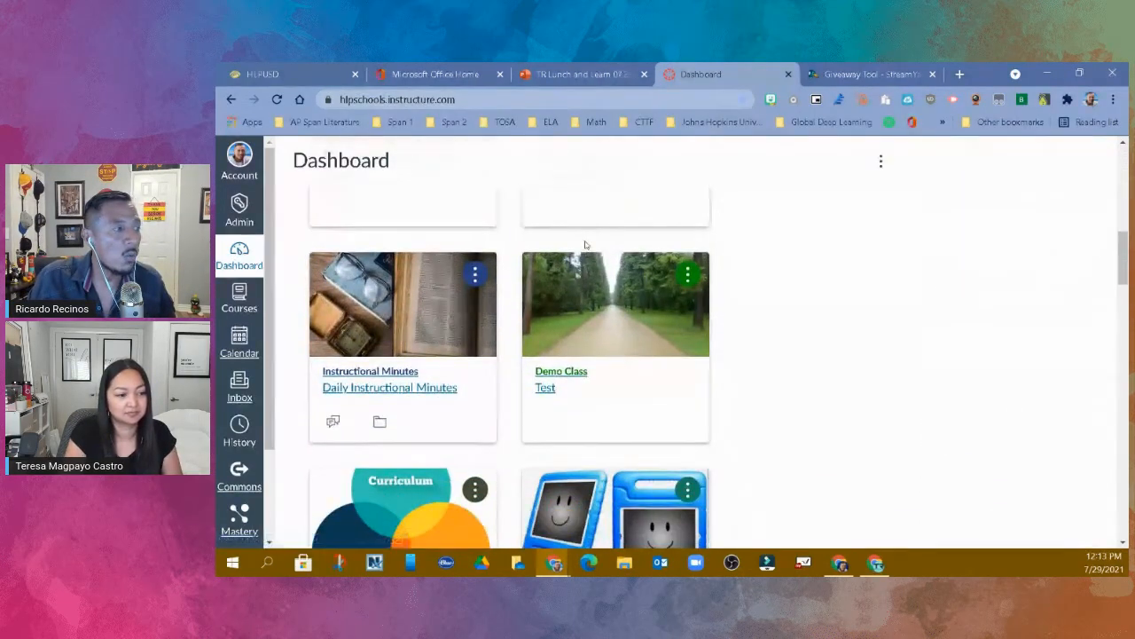
{"action": "scroll", "coordinate": [706, 257], "scroll_direction": "down", "scroll_amount": 6}
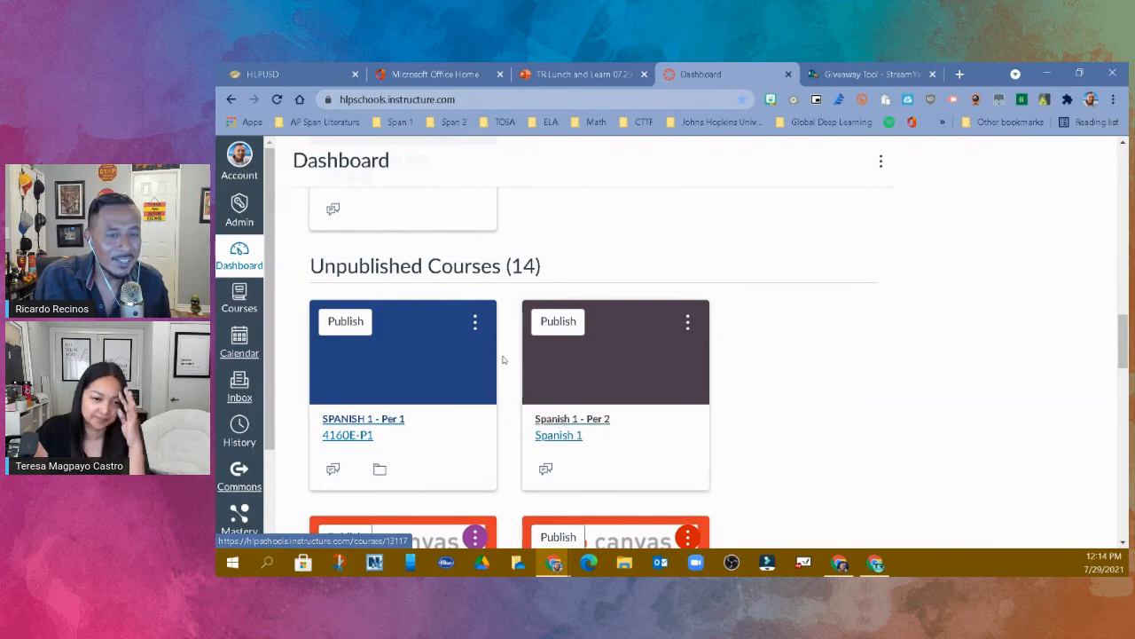
{"action": "left_click", "coordinate": [397, 423]}
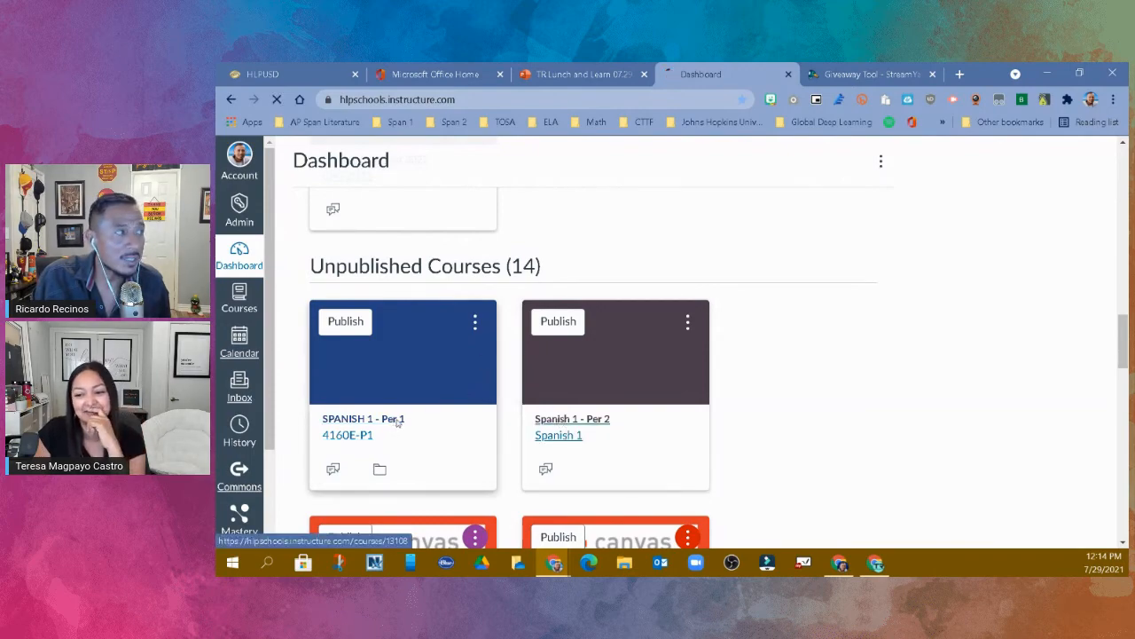
{"action": "scroll", "coordinate": [324, 363], "scroll_direction": "down", "scroll_amount": 5}
{"action": "left_click", "coordinate": [321, 525]}
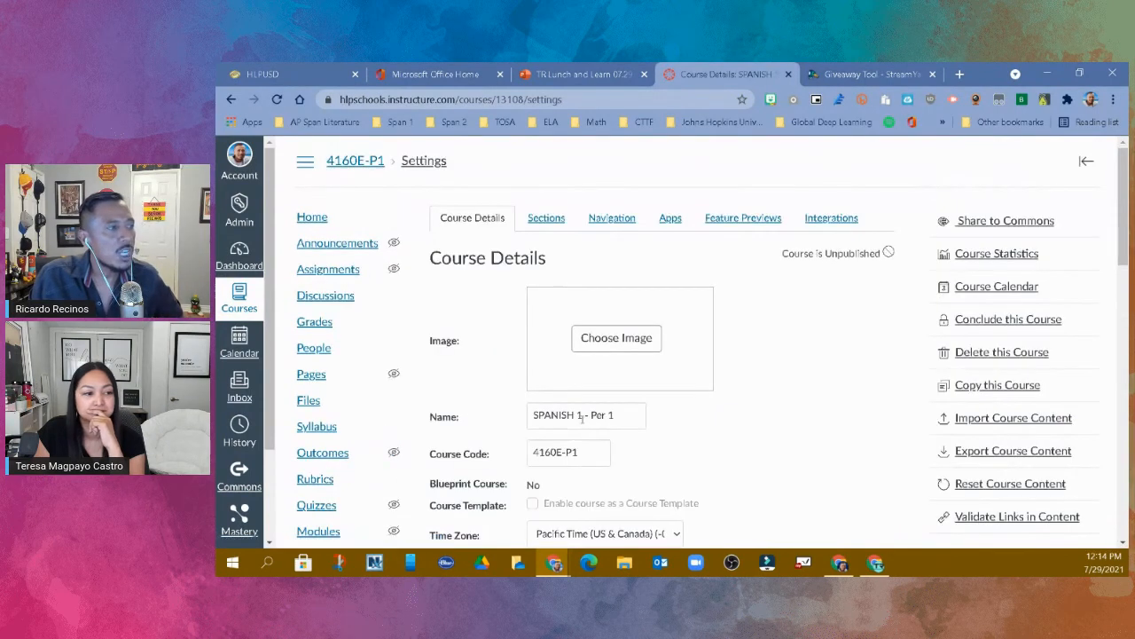
- Rename the course as "Spanish 1" followed by the teacher's last name and update the course details
{"action": "left_click_drag", "start_coordinate": [616, 414], "coordinate": [481, 431]}
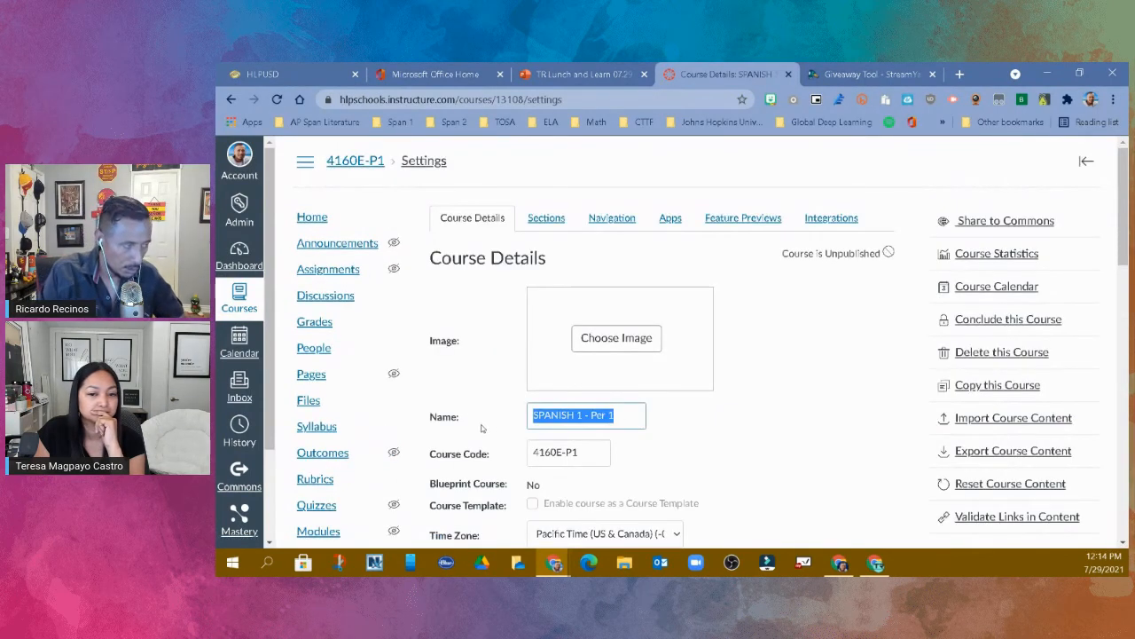
{"action": "type", "text": "Spanish 1 Recinos"}
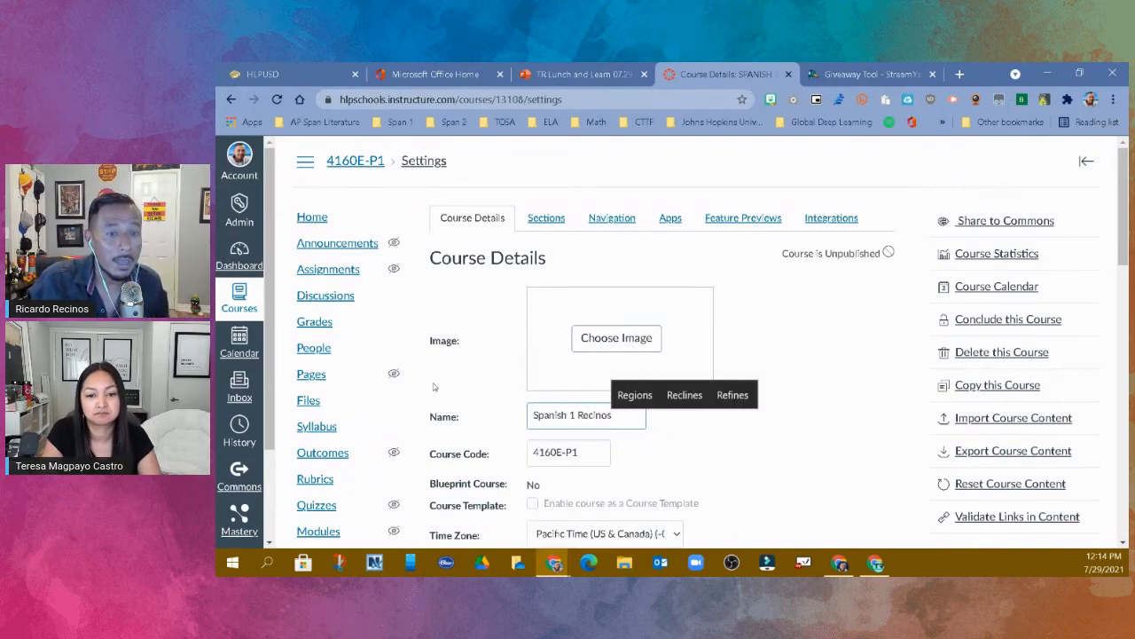
{"action": "scroll", "coordinate": [563, 391], "scroll_direction": "down", "scroll_amount": 1}
{"action": "scroll", "coordinate": [562, 391], "scroll_direction": "down", "scroll_amount": 15}
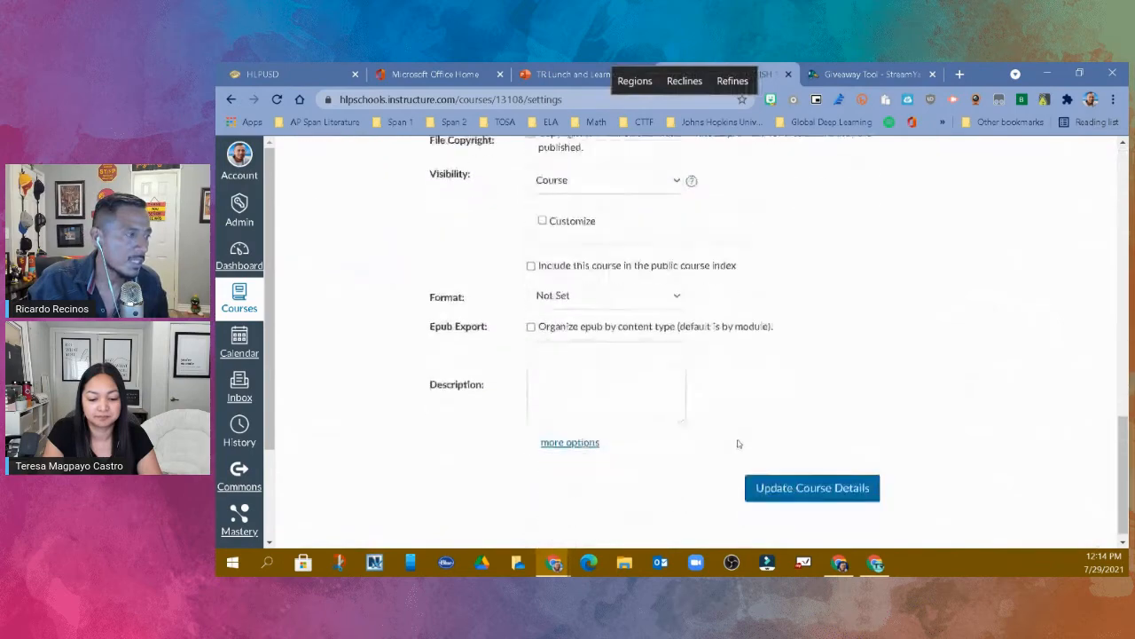
{"action": "left_click", "coordinate": [809, 477]}
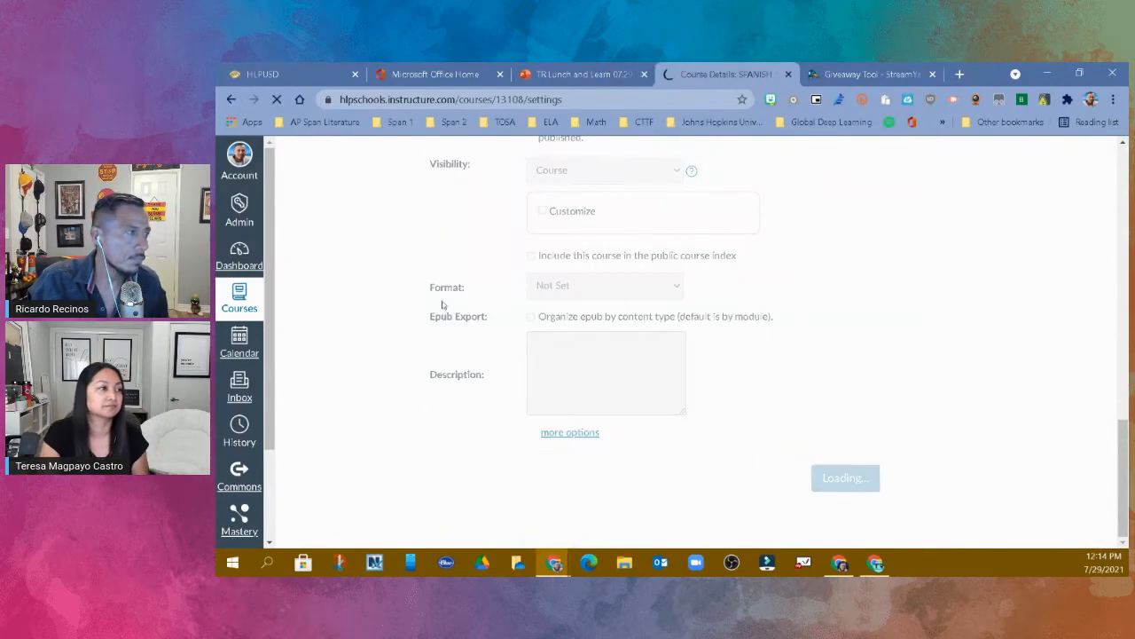
- Return to the dashboard, open the unpublished Spanish 1 - Per 2 course and go to its settings
{"action": "left_click", "coordinate": [247, 261]}
{"action": "scroll", "coordinate": [596, 296], "scroll_direction": "down", "scroll_amount": 5}
{"action": "scroll", "coordinate": [610, 303], "scroll_direction": "down", "scroll_amount": 10}
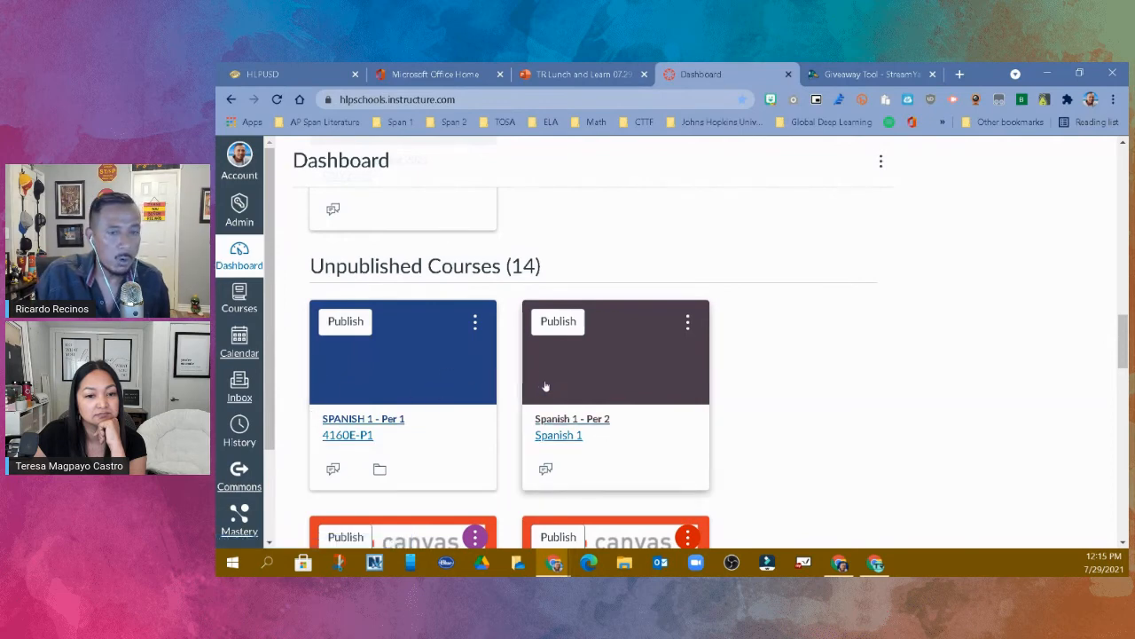
{"action": "left_click", "coordinate": [582, 422]}
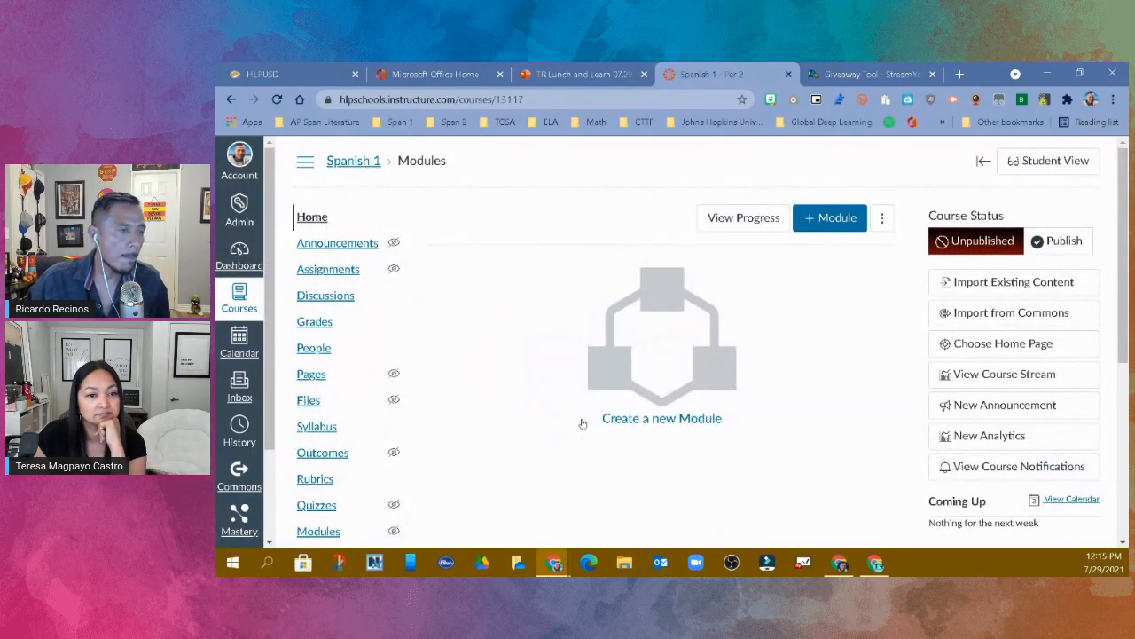
{"action": "scroll", "coordinate": [348, 418], "scroll_direction": "down", "scroll_amount": 4}
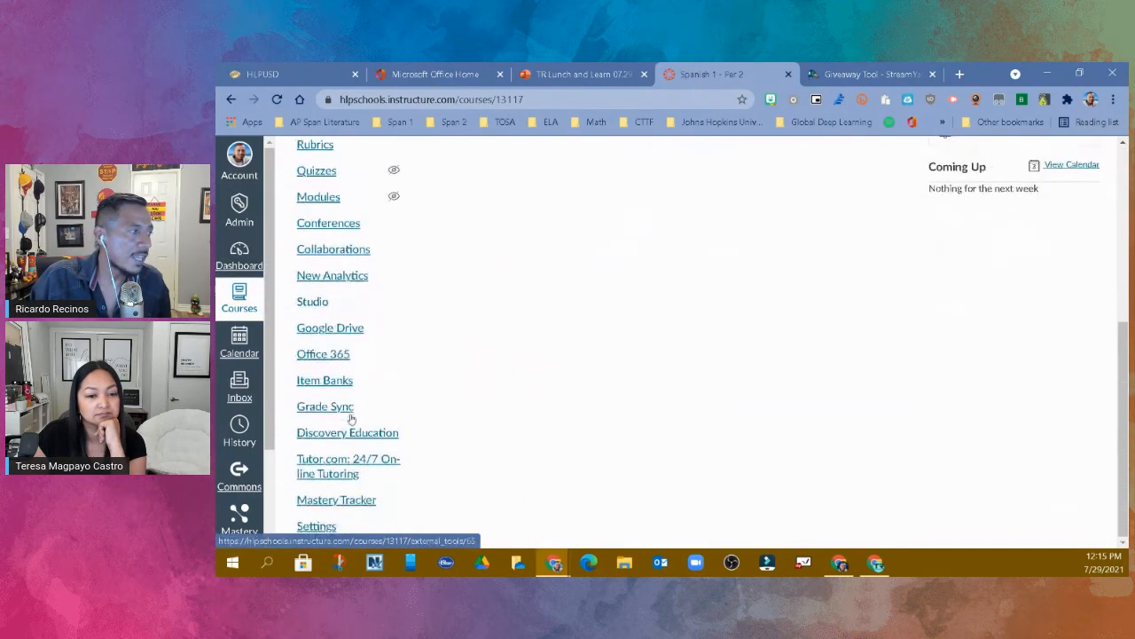
{"action": "left_click", "coordinate": [324, 526]}
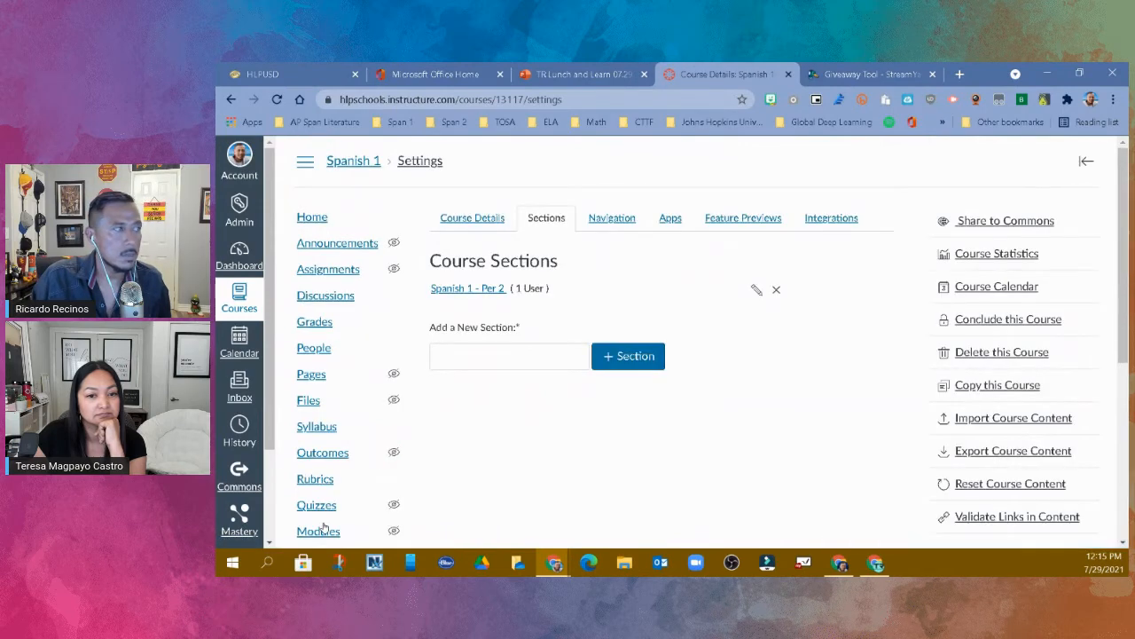
- Look at the course details, return to the course sections and open the Spanish 1 - Per 2 section
{"action": "left_click", "coordinate": [462, 220]}
{"action": "left_click", "coordinate": [534, 217]}
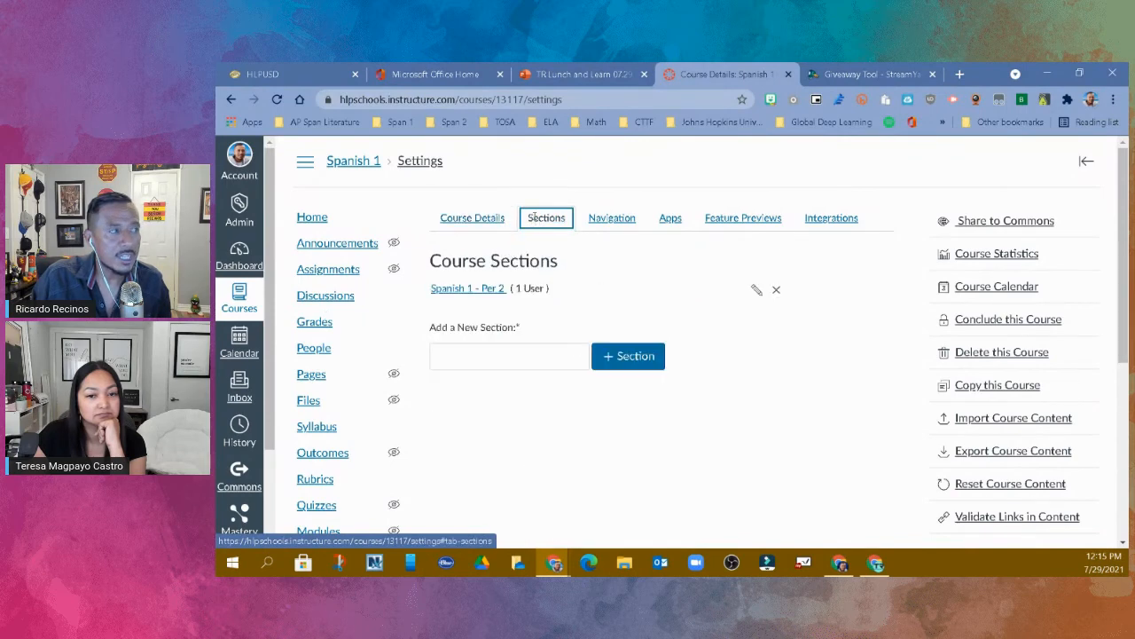
{"action": "left_click", "coordinate": [469, 289]}
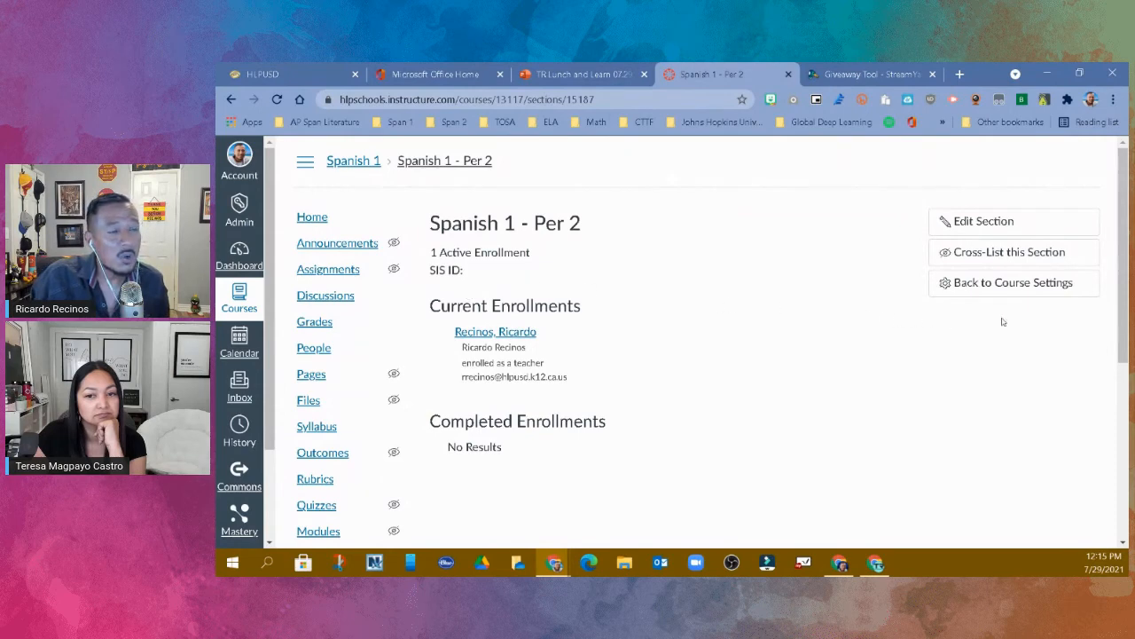
- Cross-list this section into the renamed Spanish 1 course bearing the teacher's last name, found by searching for "Spanish 1"
{"action": "left_click", "coordinate": [1040, 254]}
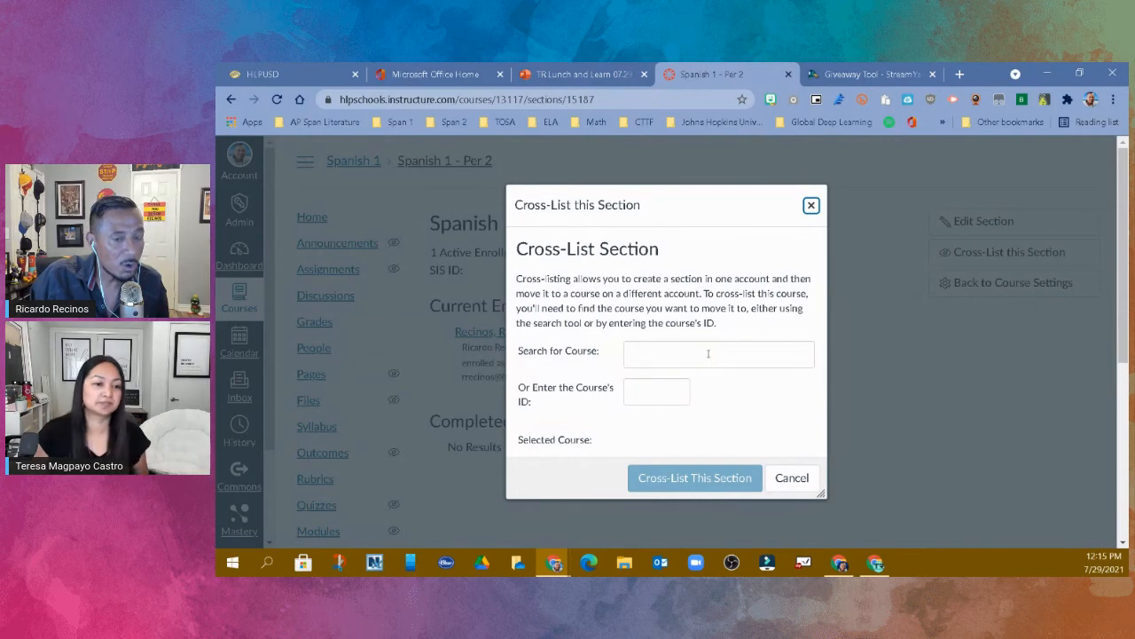
{"action": "left_click", "coordinate": [708, 353]}
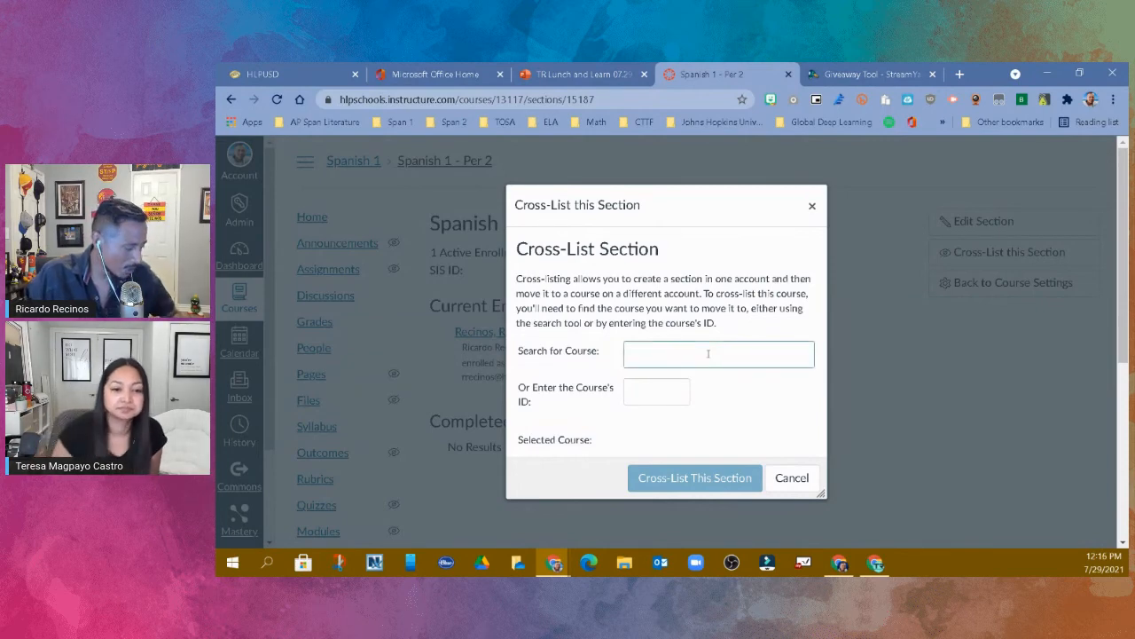
{"action": "type", "text": "Span"}
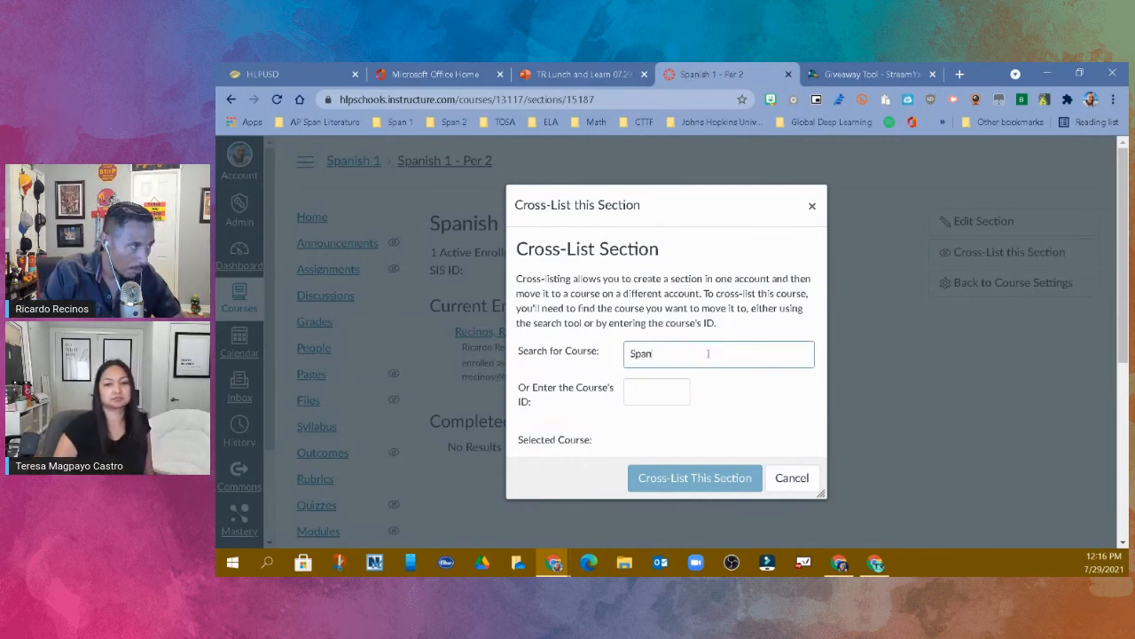
{"action": "type", "text": "ish 1"}
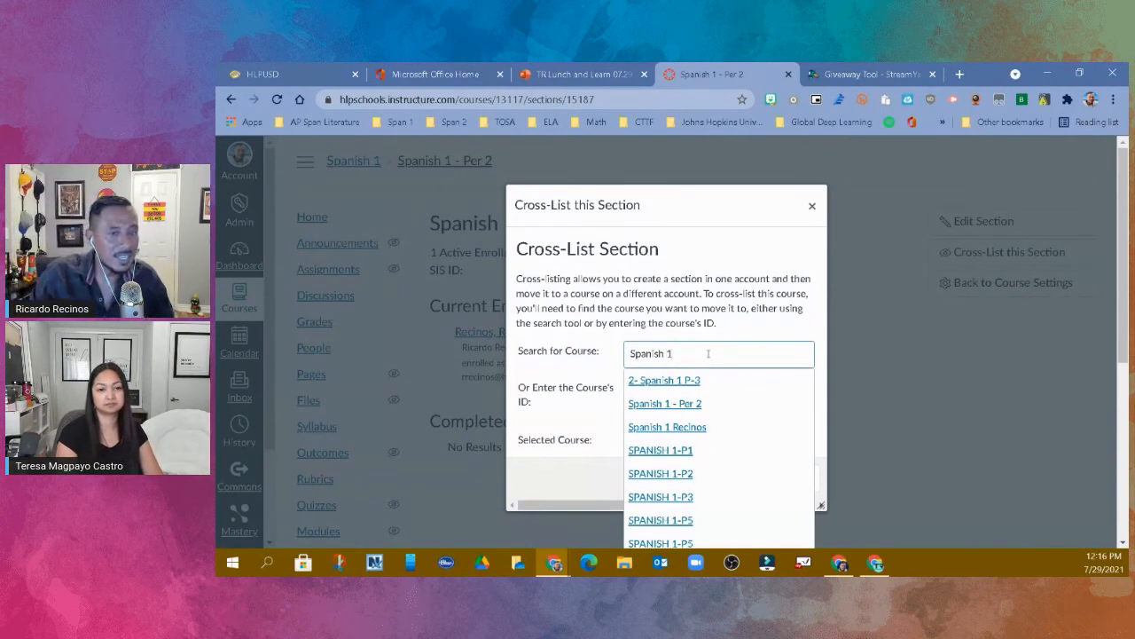
{"action": "left_click", "coordinate": [702, 428]}
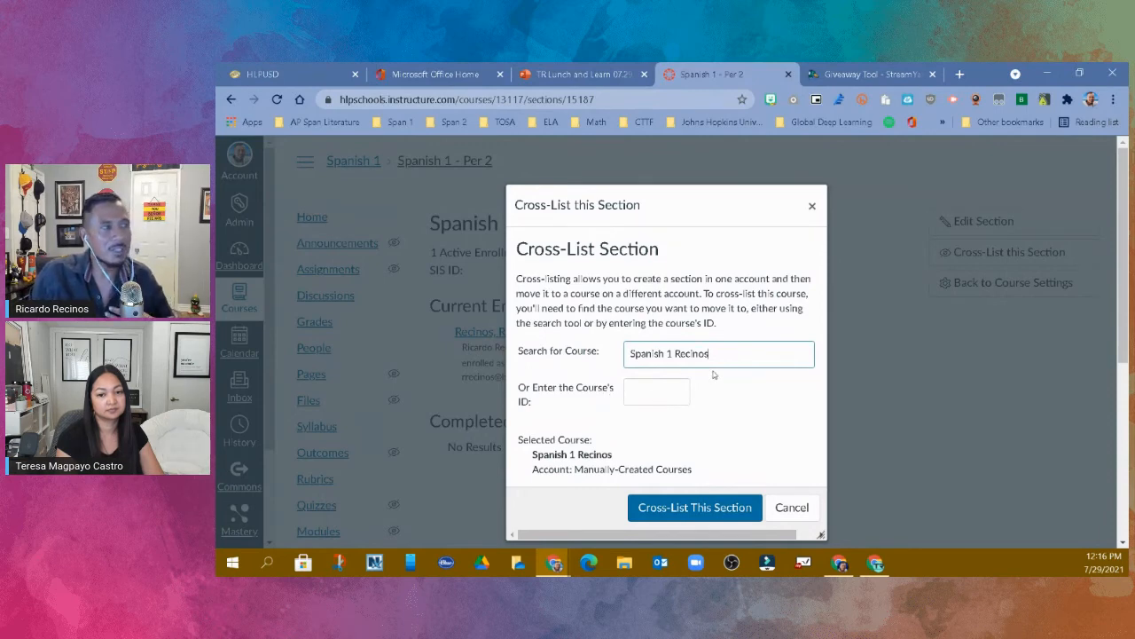
{"action": "left_click", "coordinate": [701, 509]}
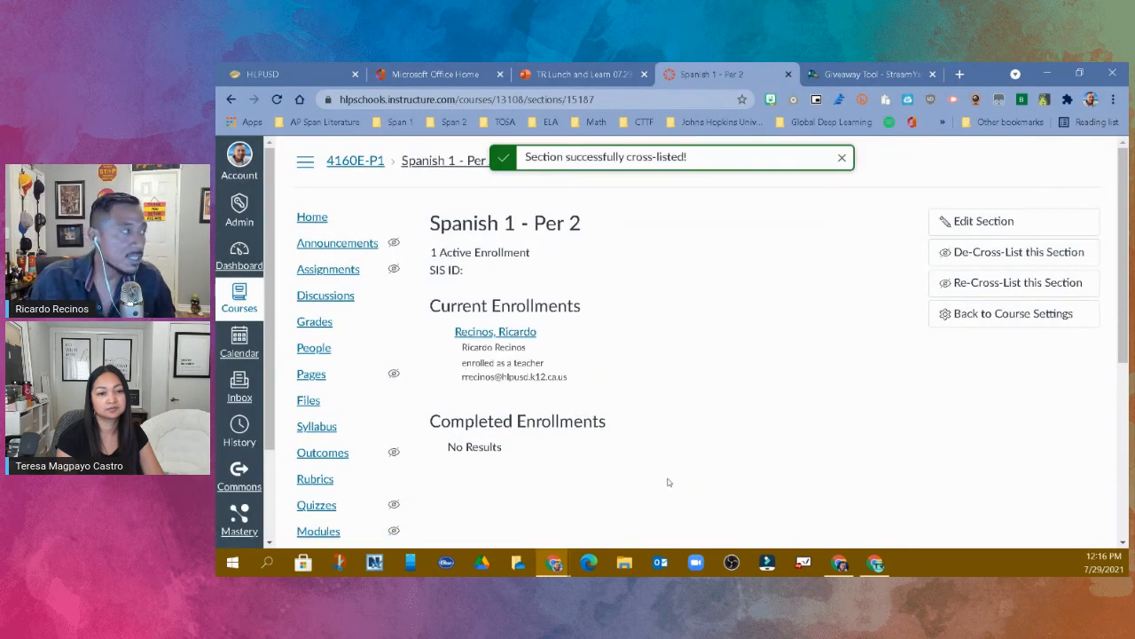
- Return to the dashboard and open the combined Spanish 1 course bearing the teacher's last name from the unpublished courses
{"action": "left_click", "coordinate": [241, 268]}
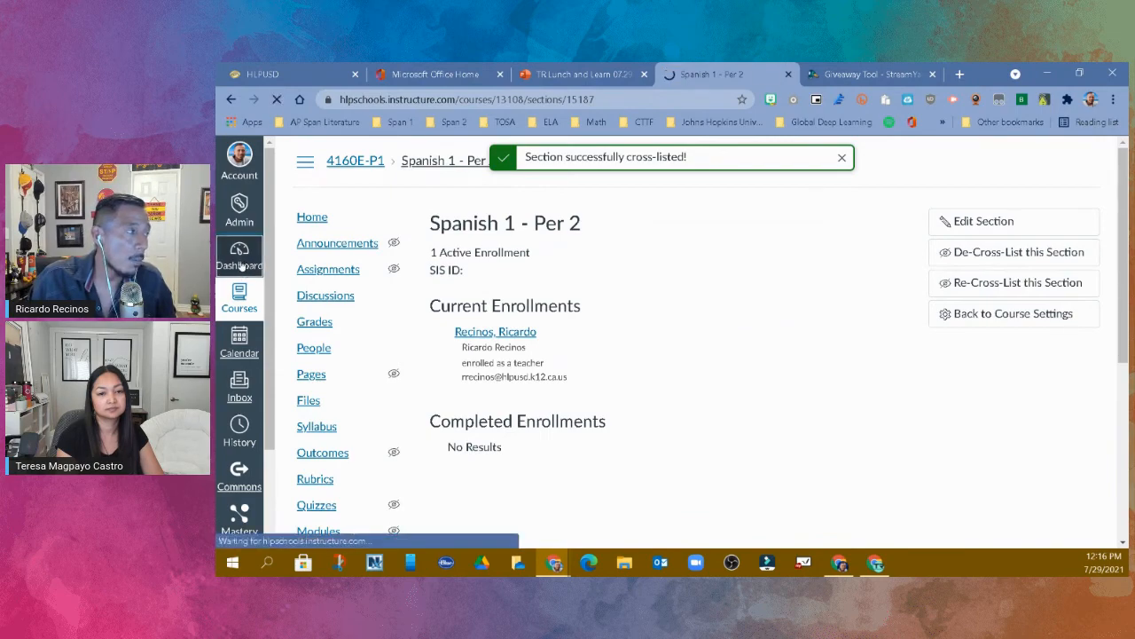
{"action": "scroll", "coordinate": [733, 280], "scroll_direction": "down", "scroll_amount": 2}
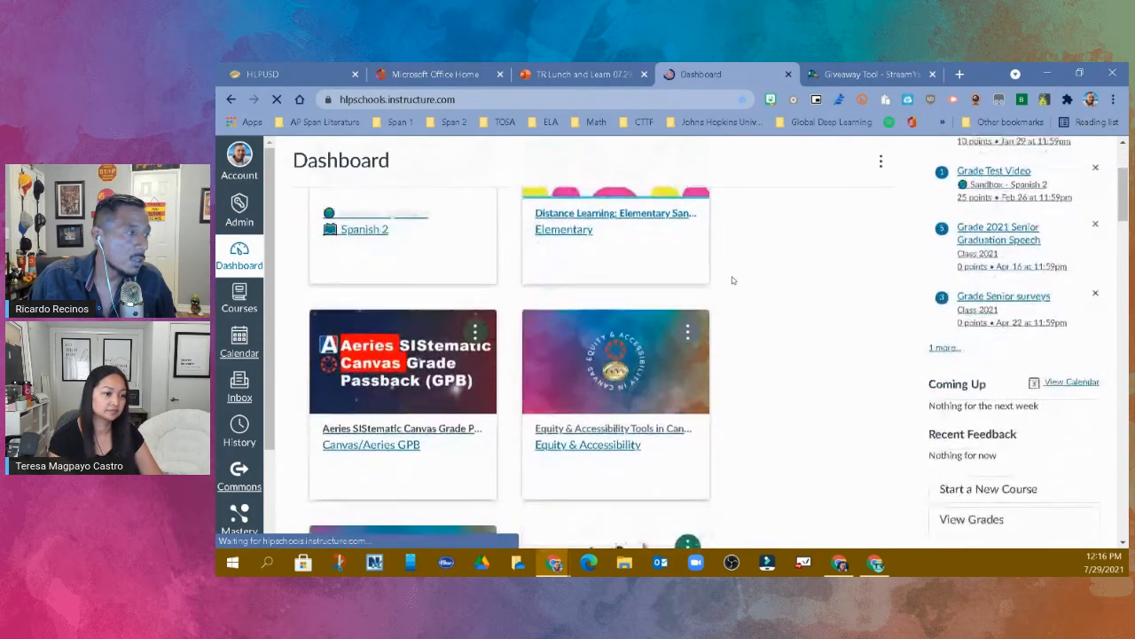
{"action": "scroll", "coordinate": [769, 274], "scroll_direction": "down", "scroll_amount": 8}
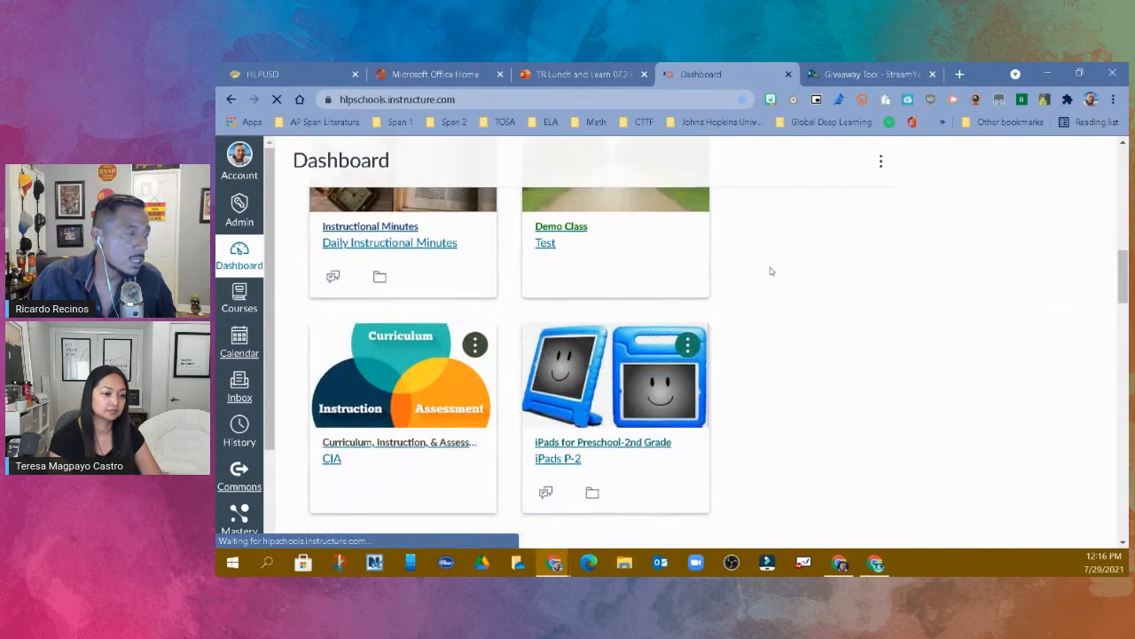
{"action": "scroll", "coordinate": [772, 275], "scroll_direction": "down", "scroll_amount": 7}
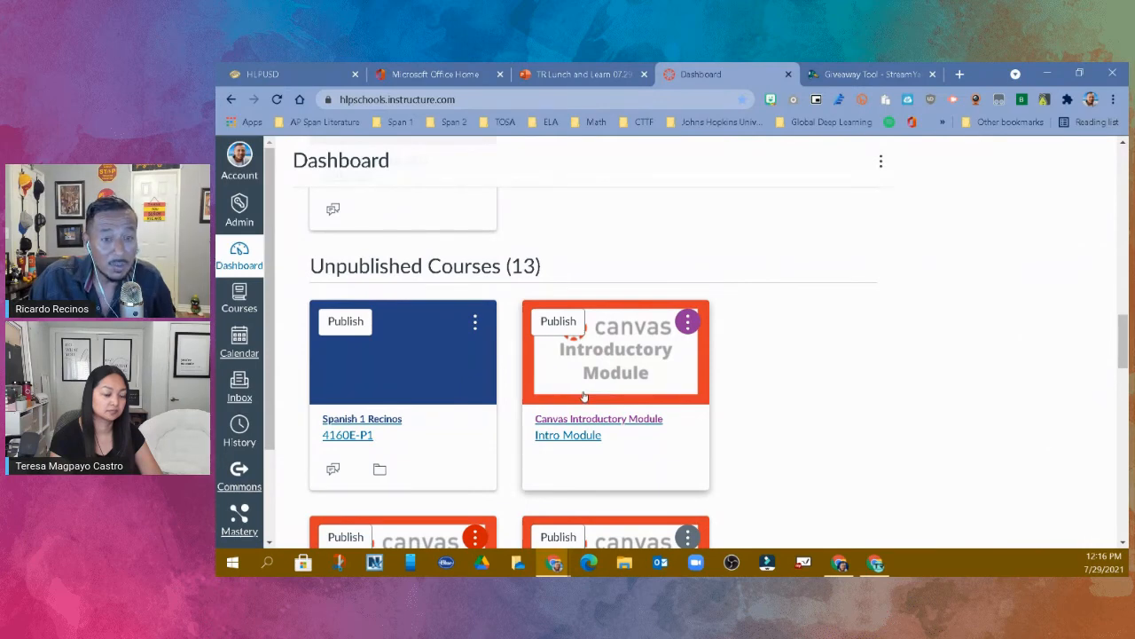
{"action": "left_click", "coordinate": [375, 420]}
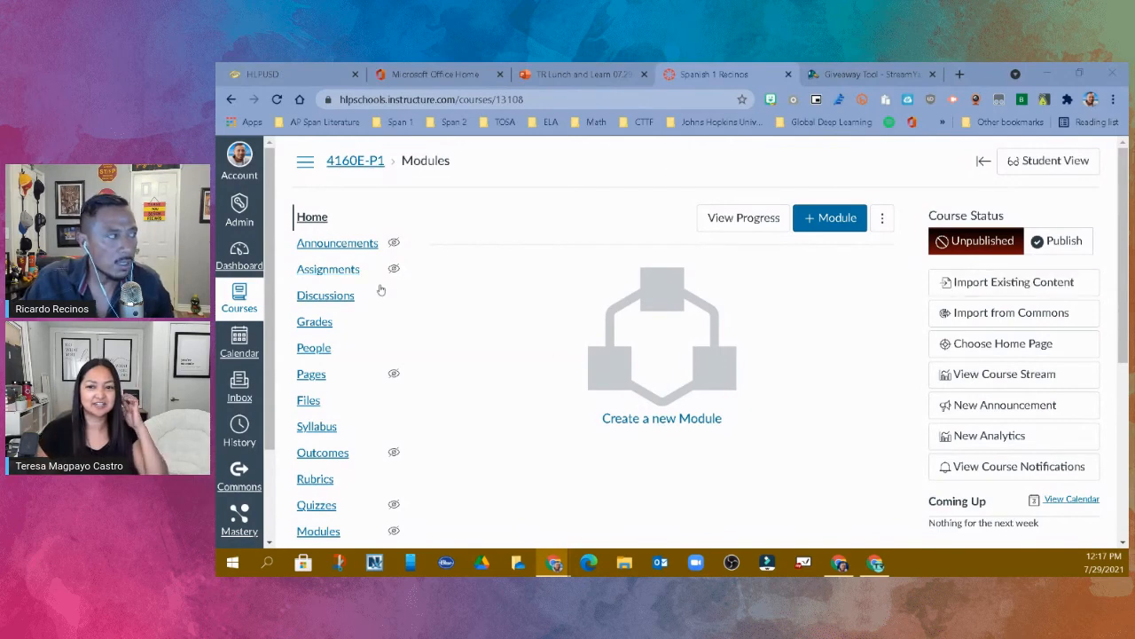
- Return to the dashboard and look through the published and unpublished course cards
{"action": "left_click", "coordinate": [247, 266]}
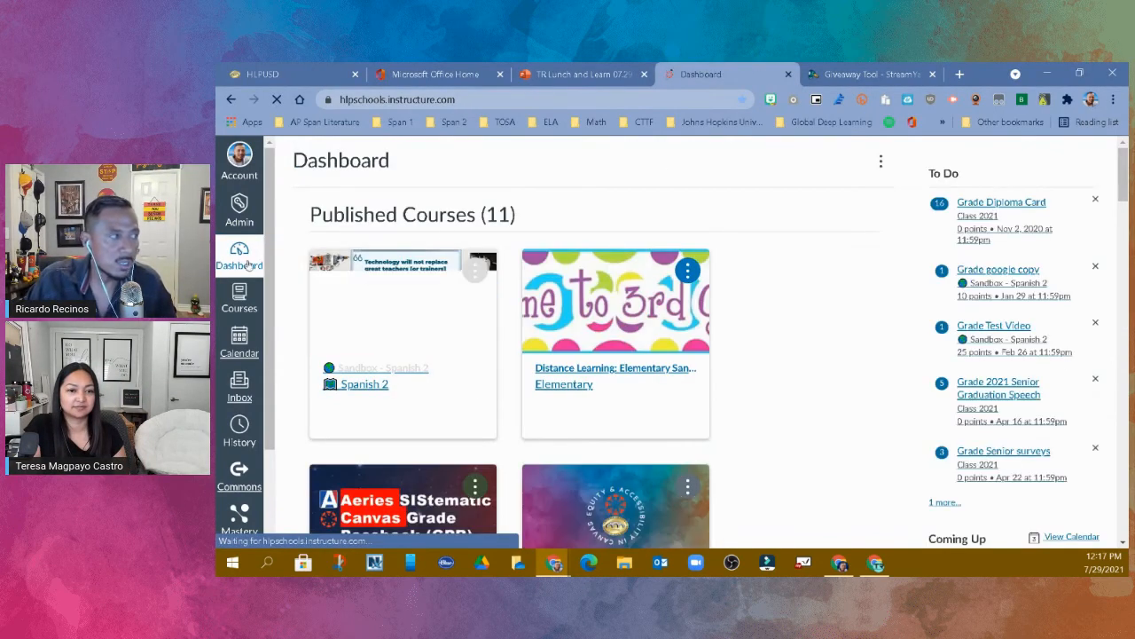
{"action": "scroll", "coordinate": [632, 295], "scroll_direction": "down", "scroll_amount": 7}
{"action": "scroll", "coordinate": [632, 295], "scroll_direction": "down", "scroll_amount": 10}
{"action": "scroll", "coordinate": [633, 300], "scroll_direction": "down", "scroll_amount": 10}
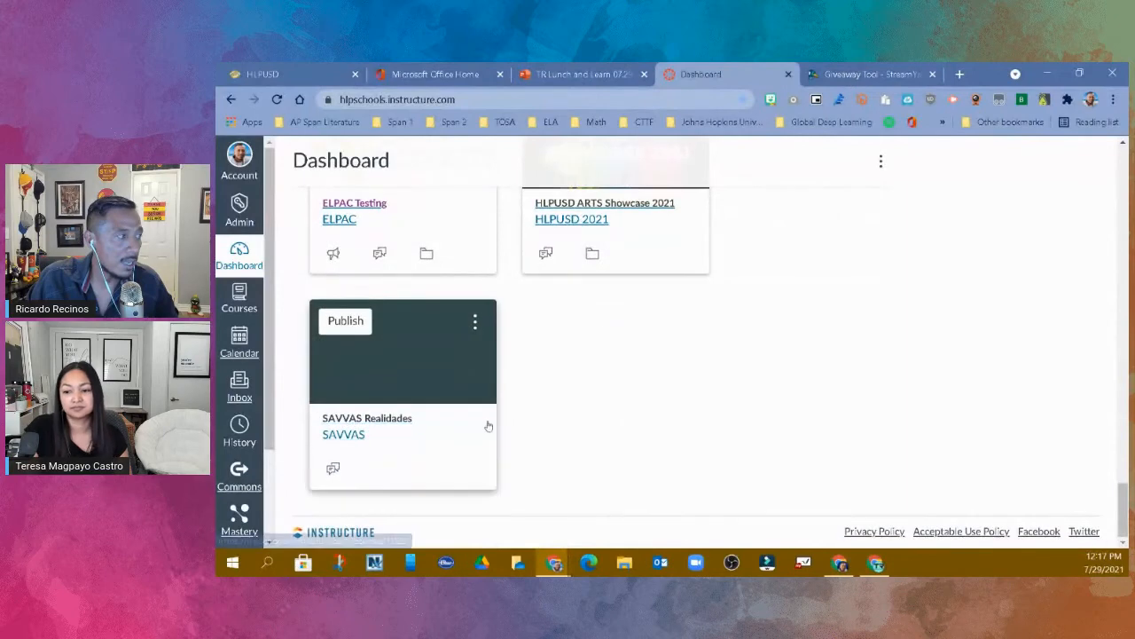
{"action": "scroll", "coordinate": [533, 391], "scroll_direction": "up", "scroll_amount": 4}
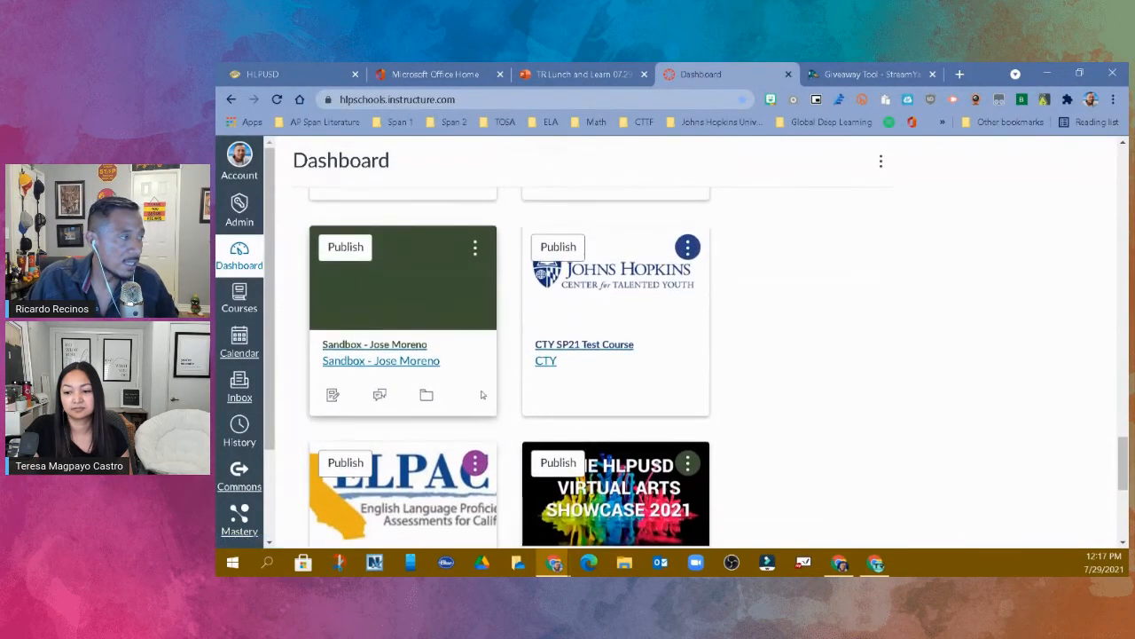
{"action": "scroll", "coordinate": [495, 397], "scroll_direction": "up", "scroll_amount": 5}
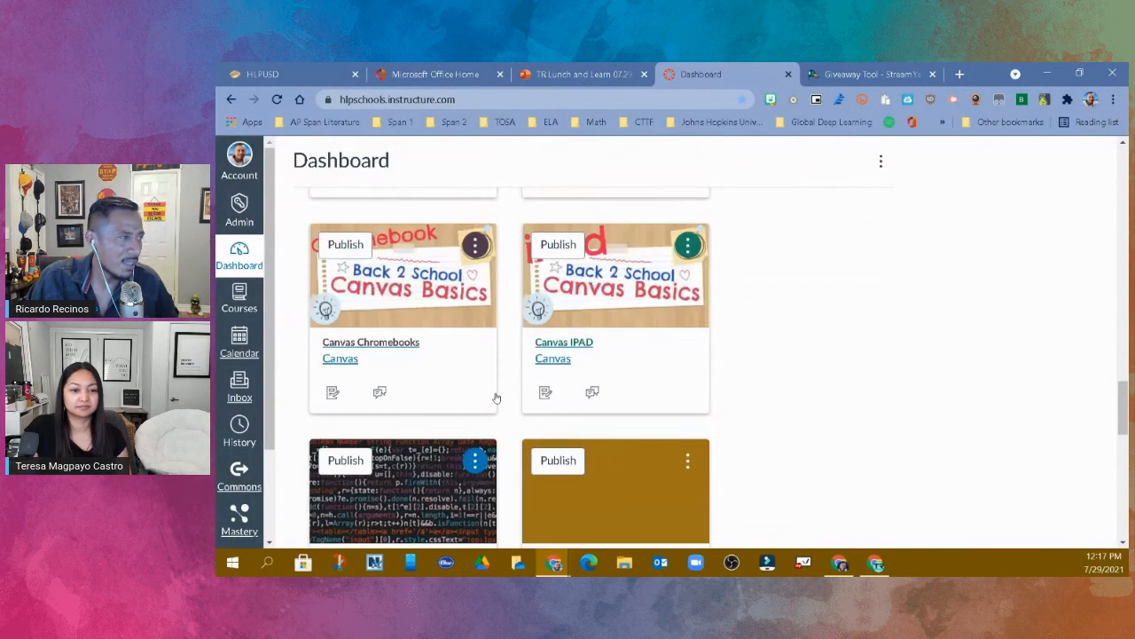
{"action": "scroll", "coordinate": [496, 397], "scroll_direction": "up", "scroll_amount": 6}
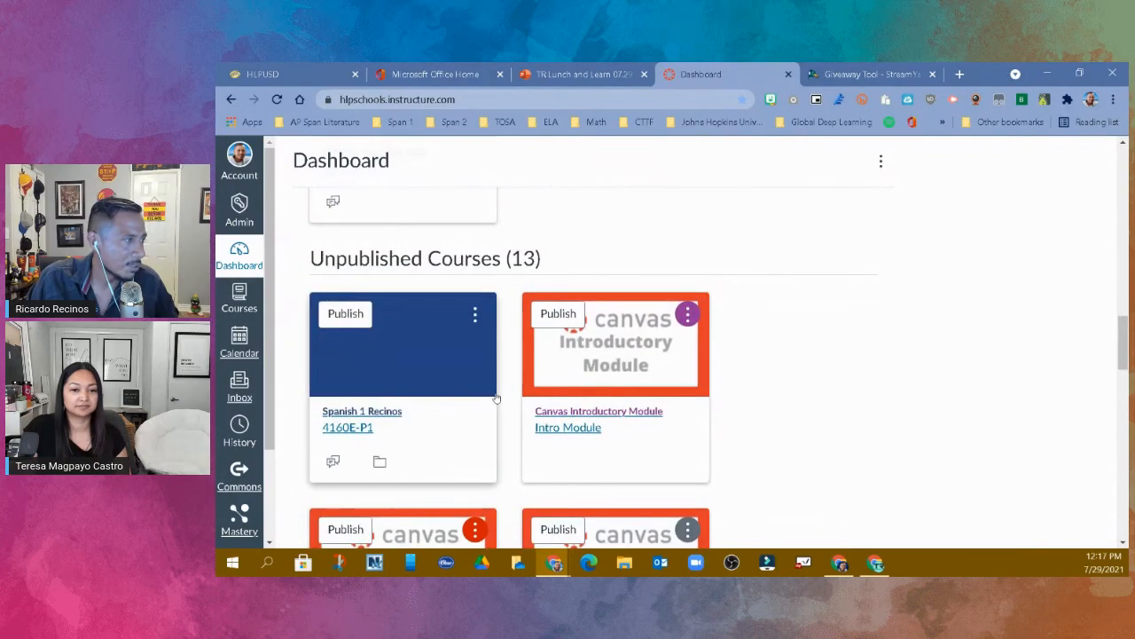
{"action": "scroll", "coordinate": [502, 398], "scroll_direction": "up", "scroll_amount": 6}
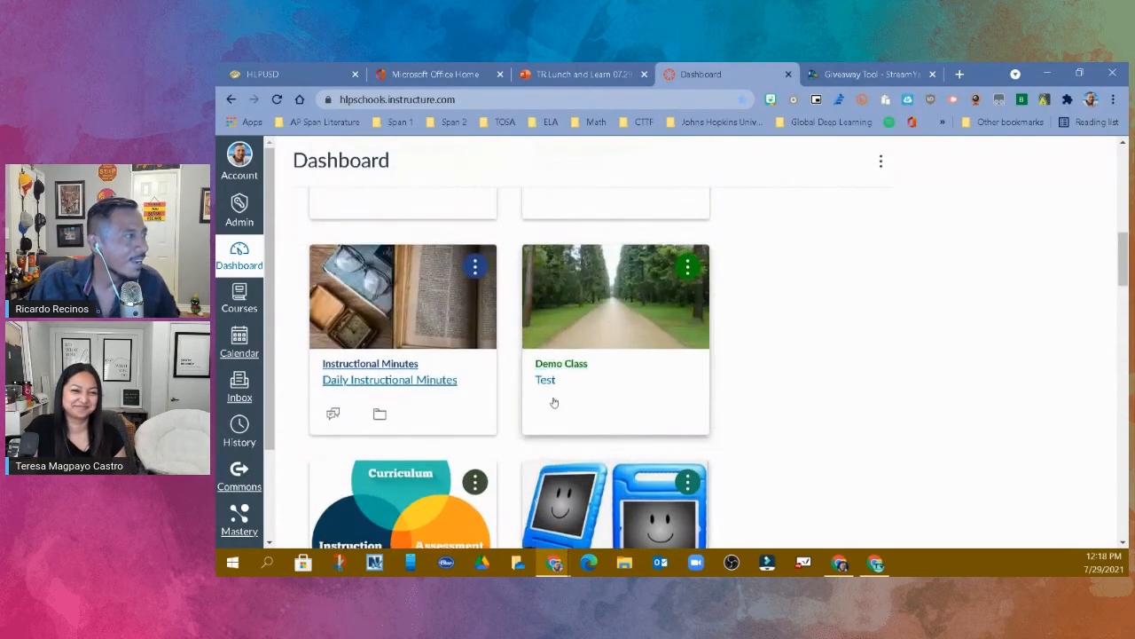
{"action": "scroll", "coordinate": [569, 399], "scroll_direction": "up", "scroll_amount": 4}
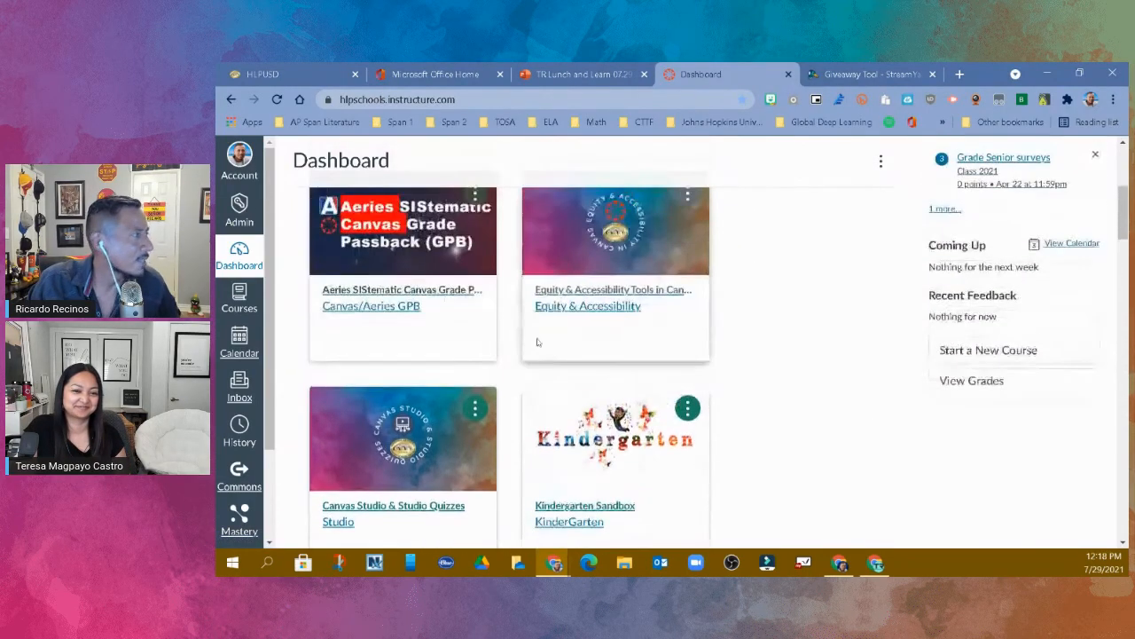
{"action": "scroll", "coordinate": [537, 344], "scroll_direction": "up", "scroll_amount": 3}
{"action": "scroll", "coordinate": [542, 350], "scroll_direction": "down", "scroll_amount": 10}
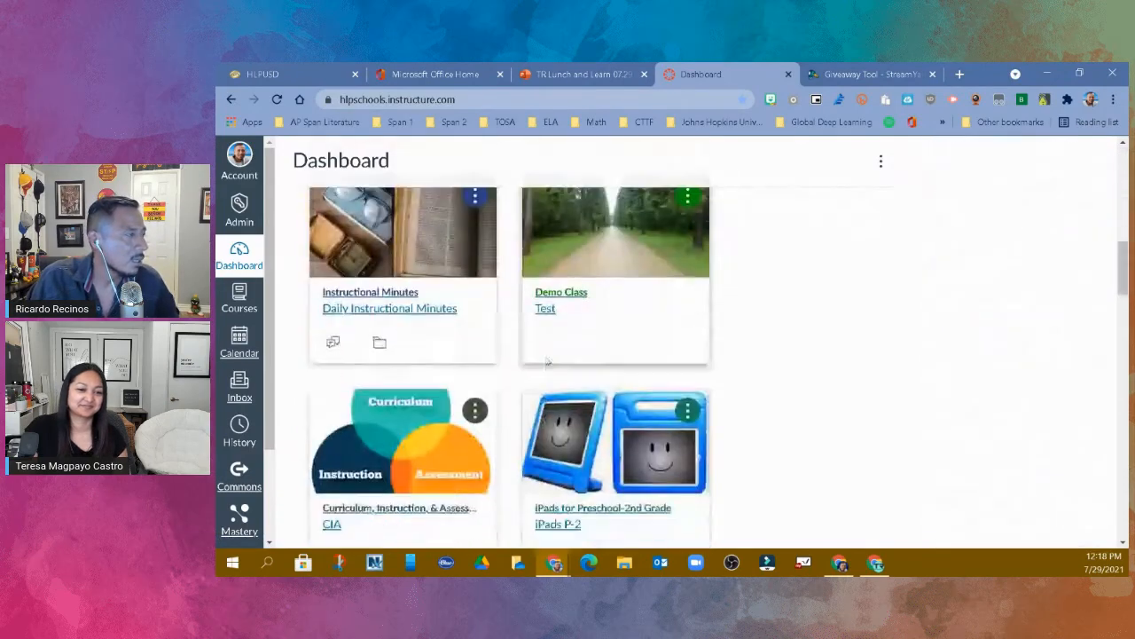
{"action": "scroll", "coordinate": [546, 361], "scroll_direction": "up", "scroll_amount": 10}
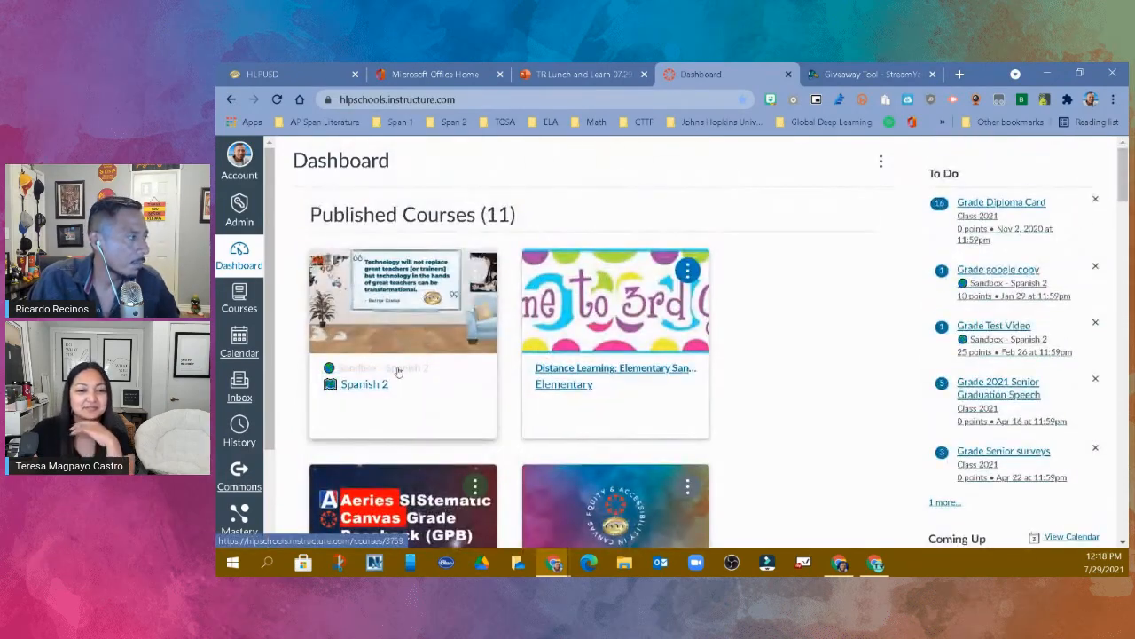
- Open the published Sandbox - Spanish 2 course and go to the course details in its settings
{"action": "left_click", "coordinate": [398, 371]}
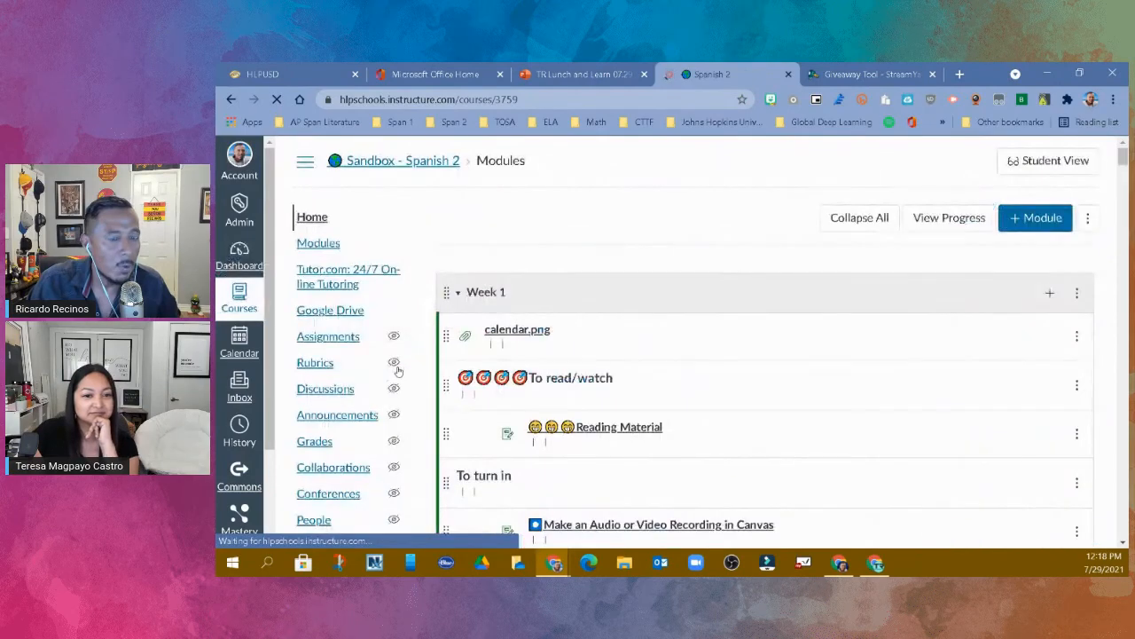
{"action": "scroll", "coordinate": [347, 400], "scroll_direction": "down", "scroll_amount": 5}
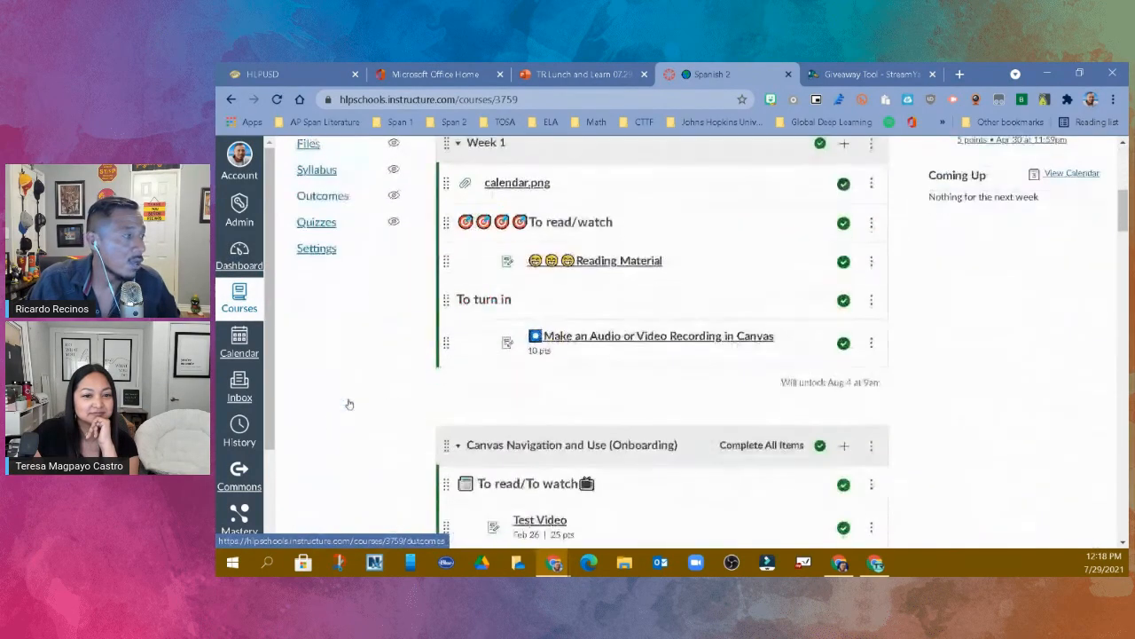
{"action": "left_click", "coordinate": [315, 252]}
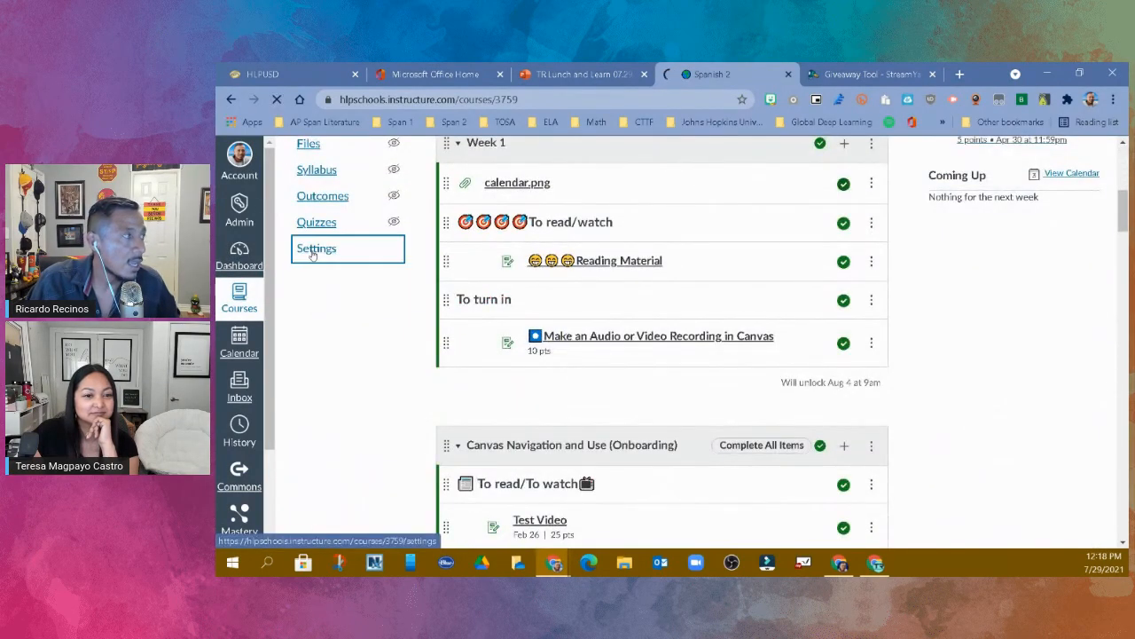
{"action": "left_click", "coordinate": [472, 218]}
- Enter 56313-255 as the course's SIS ID and copy that value without updating the course details
{"action": "scroll", "coordinate": [512, 284], "scroll_direction": "down", "scroll_amount": 3}
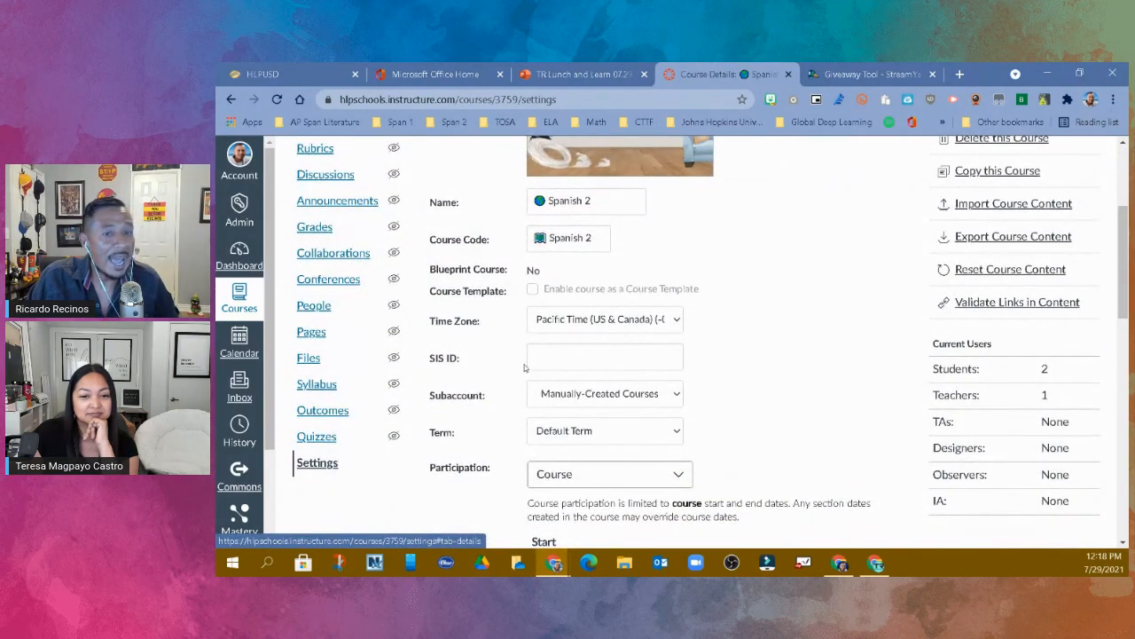
{"action": "left_click", "coordinate": [546, 358]}
{"action": "type", "text": "56313"}
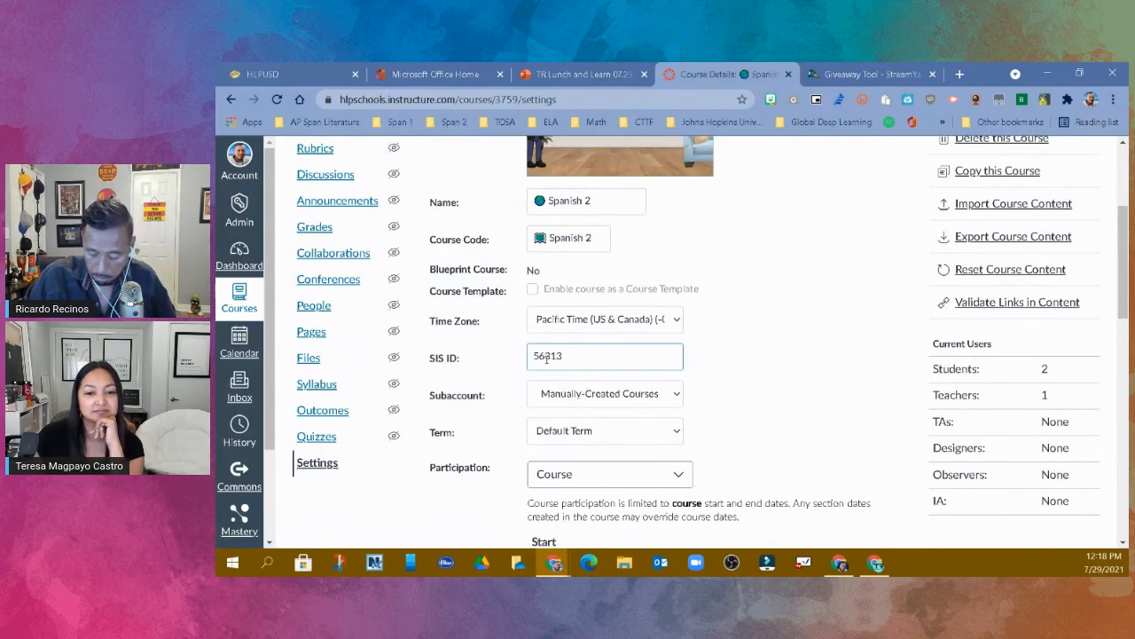
{"action": "type", "text": "-255"}
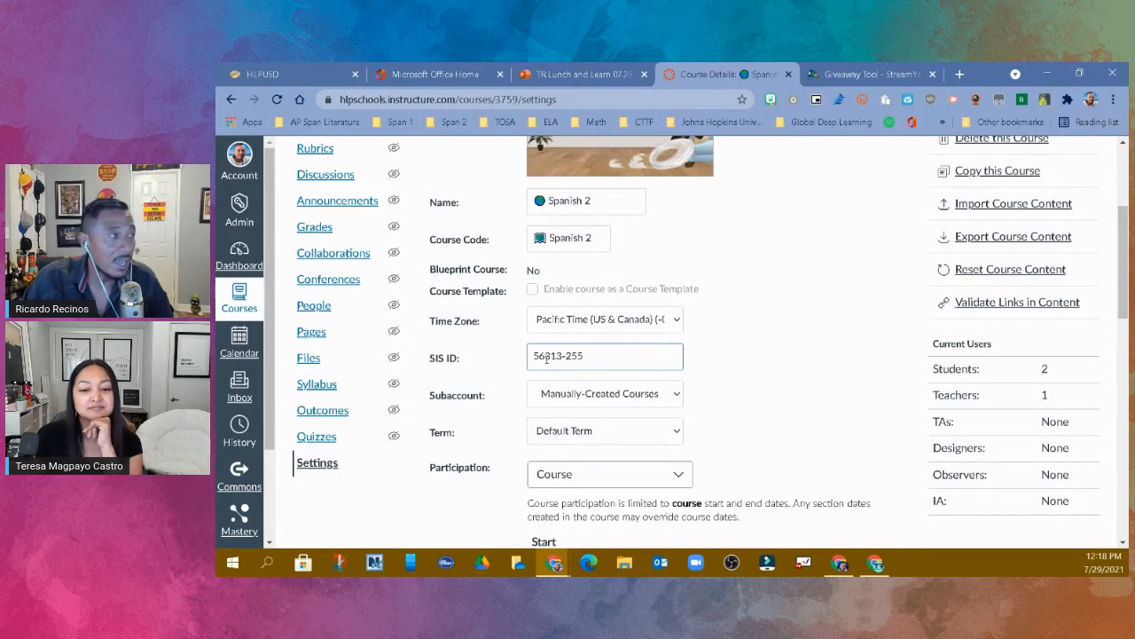
{"action": "left_click_drag", "start_coordinate": [592, 358], "coordinate": [529, 358]}
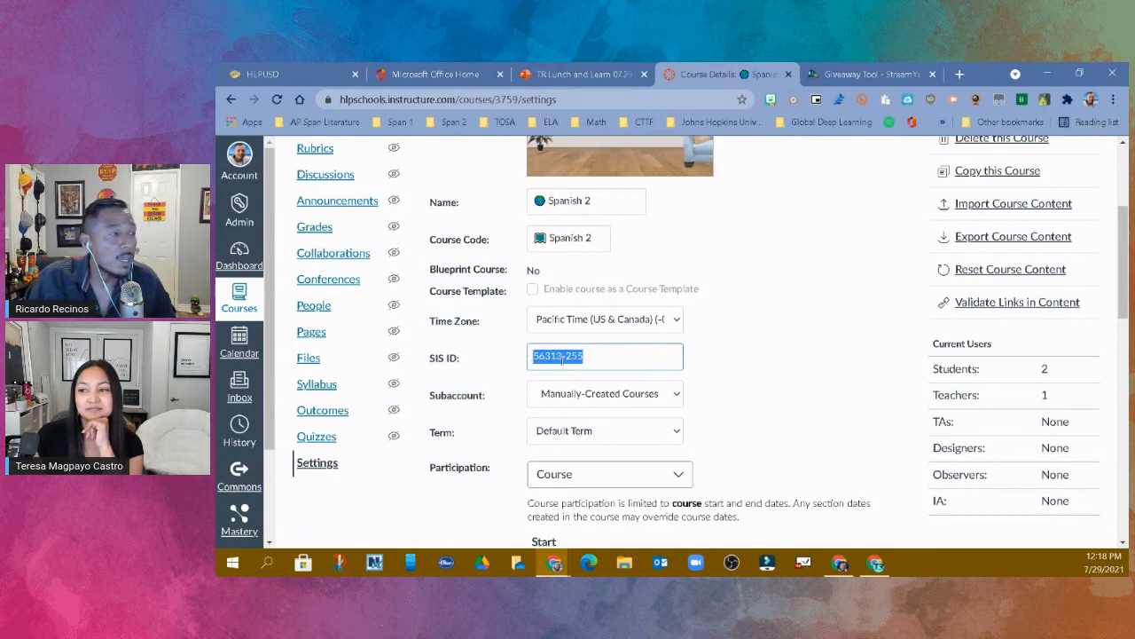
{"action": "right_click", "coordinate": [562, 358]}
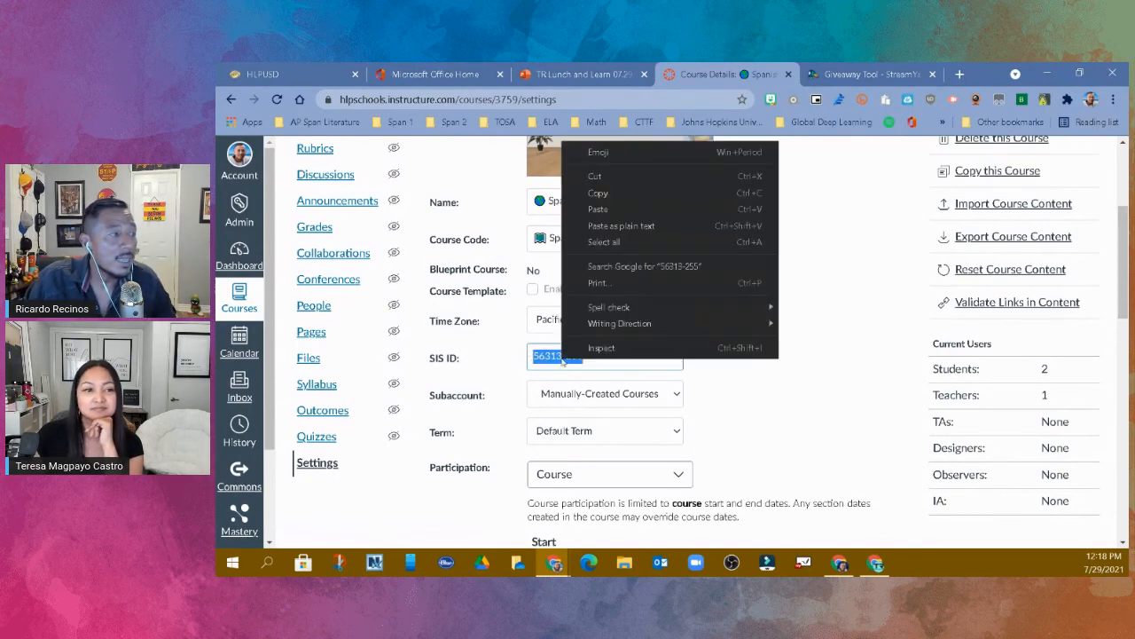
{"action": "left_click", "coordinate": [610, 200]}
- Open the Distance Learning: Elementary Sandbox course from the dashboard and go to its only section through the course settings
{"action": "left_click", "coordinate": [245, 266]}
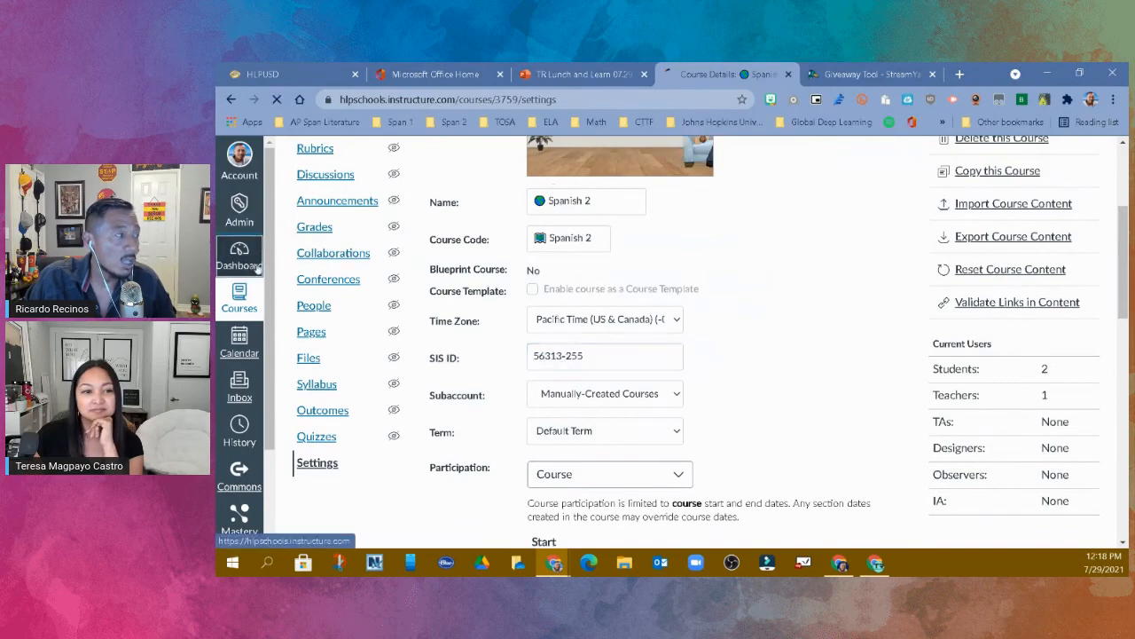
{"action": "scroll", "coordinate": [486, 418], "scroll_direction": "down", "scroll_amount": 3}
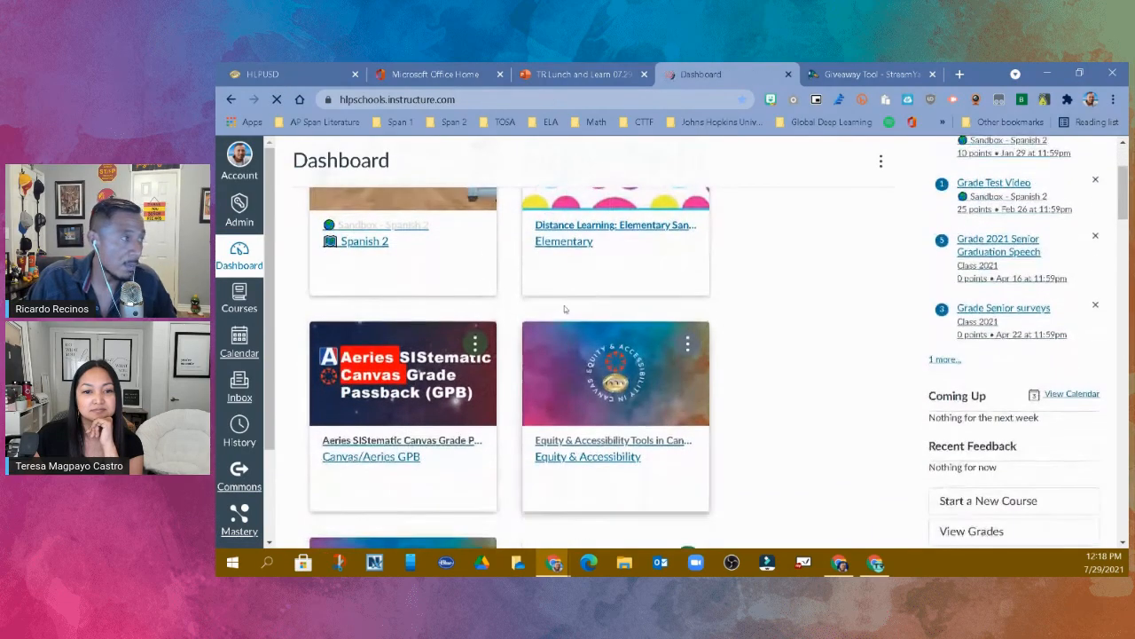
{"action": "left_click", "coordinate": [600, 229]}
{"action": "scroll", "coordinate": [351, 472], "scroll_direction": "down", "scroll_amount": 5}
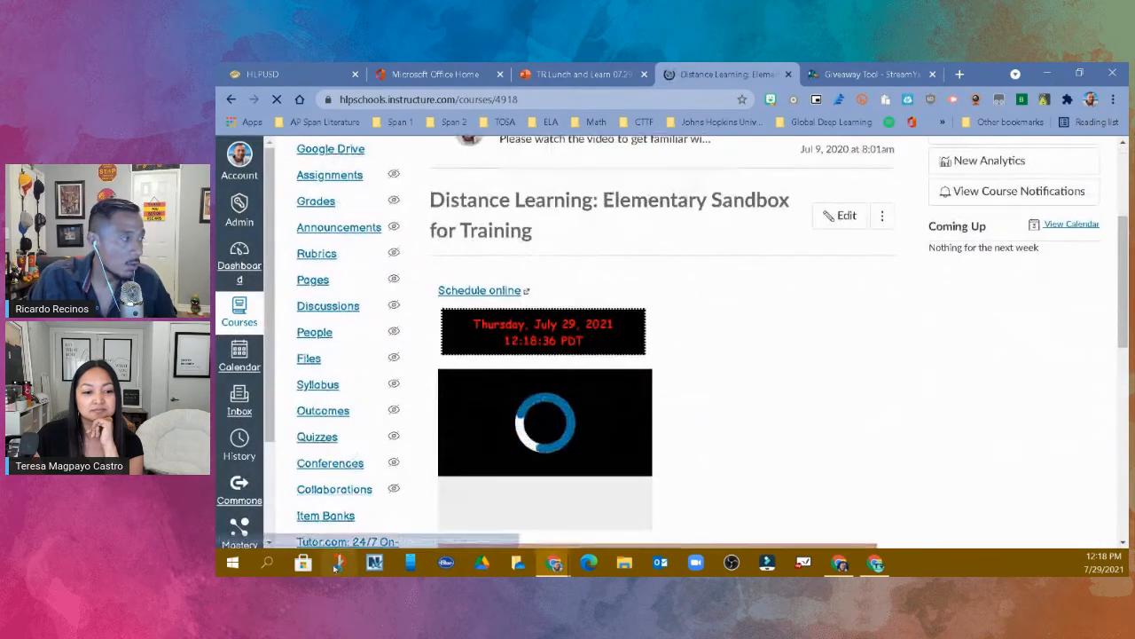
{"action": "scroll", "coordinate": [351, 472], "scroll_direction": "down", "scroll_amount": 4}
{"action": "left_click", "coordinate": [321, 251]}
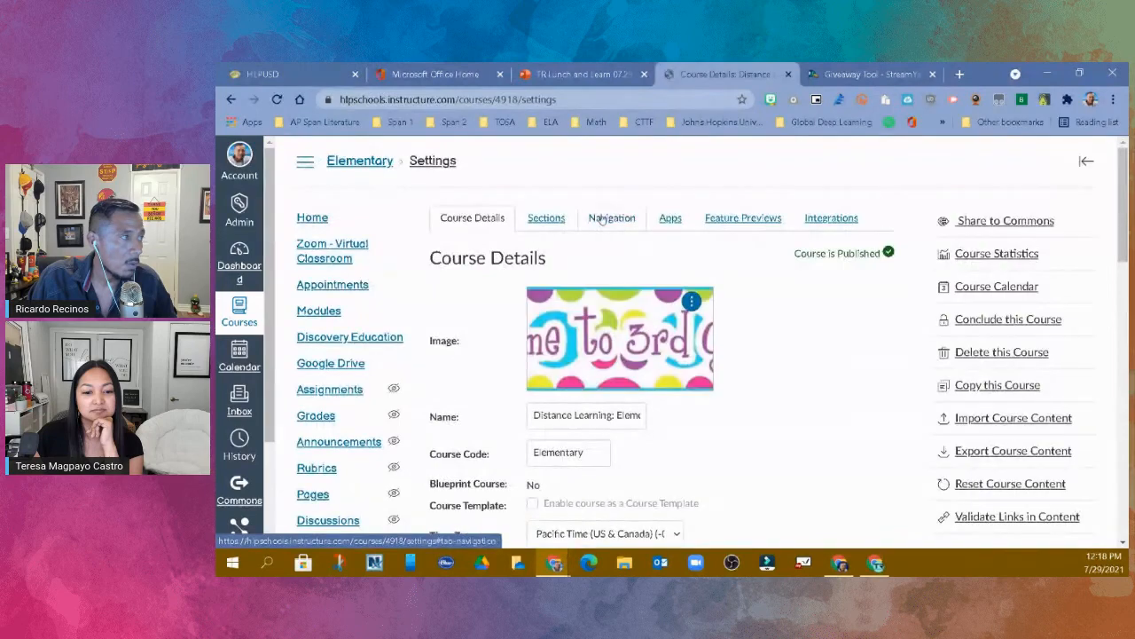
{"action": "left_click", "coordinate": [545, 219]}
{"action": "left_click", "coordinate": [532, 291]}
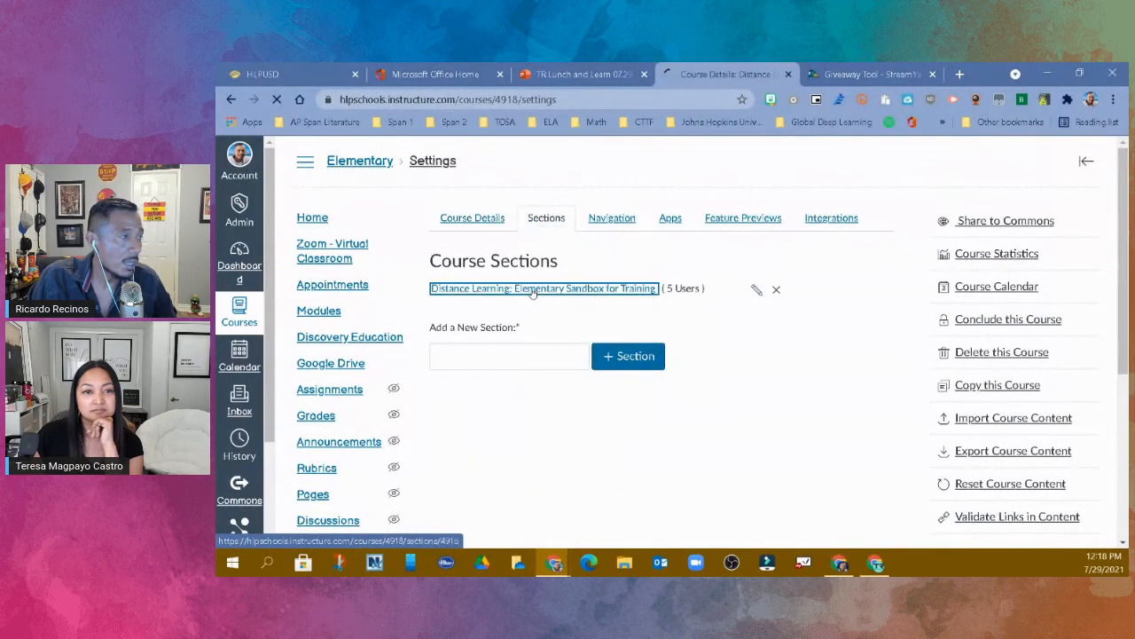
- Start cross-listing this section, paste 56313-255 as the destination course's ID, and close the dialog without cross-listing
{"action": "left_click", "coordinate": [993, 253]}
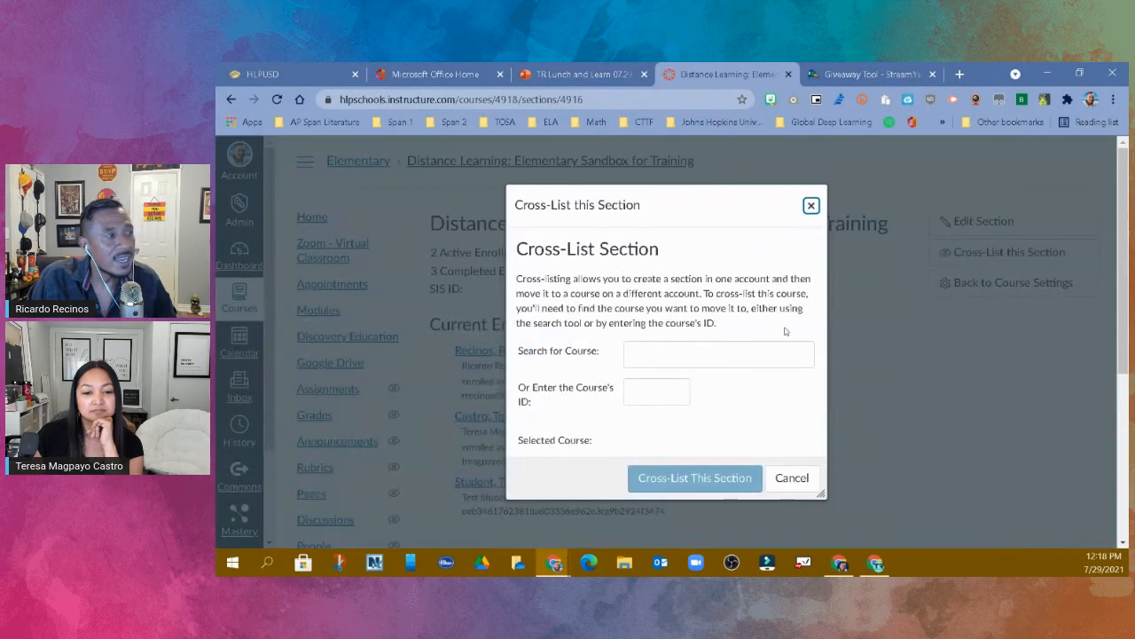
{"action": "left_click", "coordinate": [667, 386]}
{"action": "right_click", "coordinate": [663, 394]}
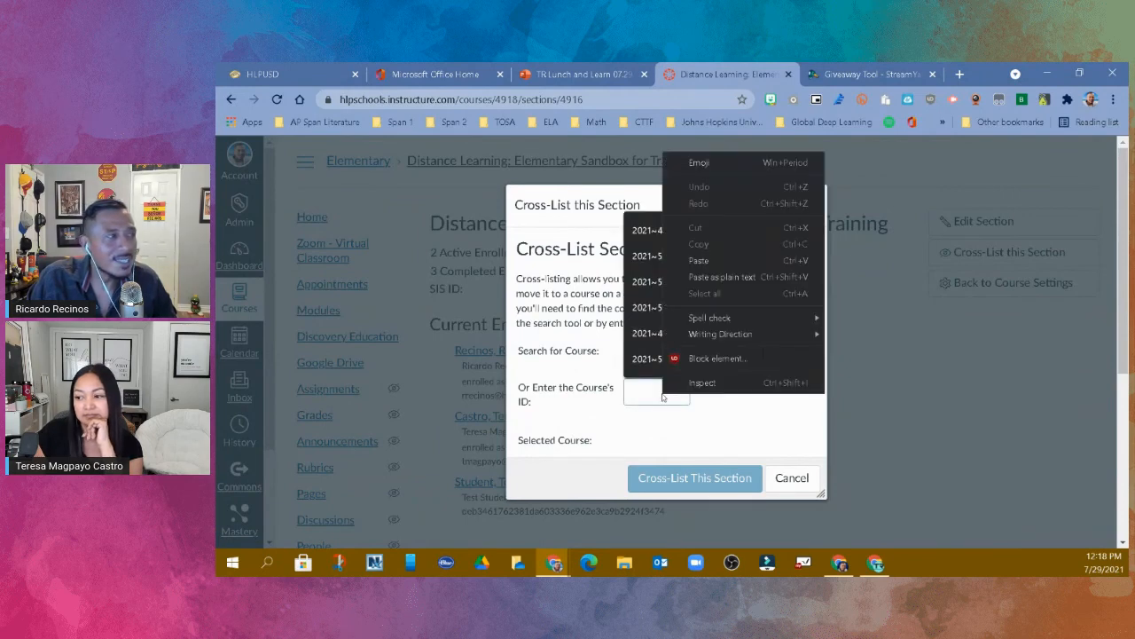
{"action": "left_click", "coordinate": [715, 260]}
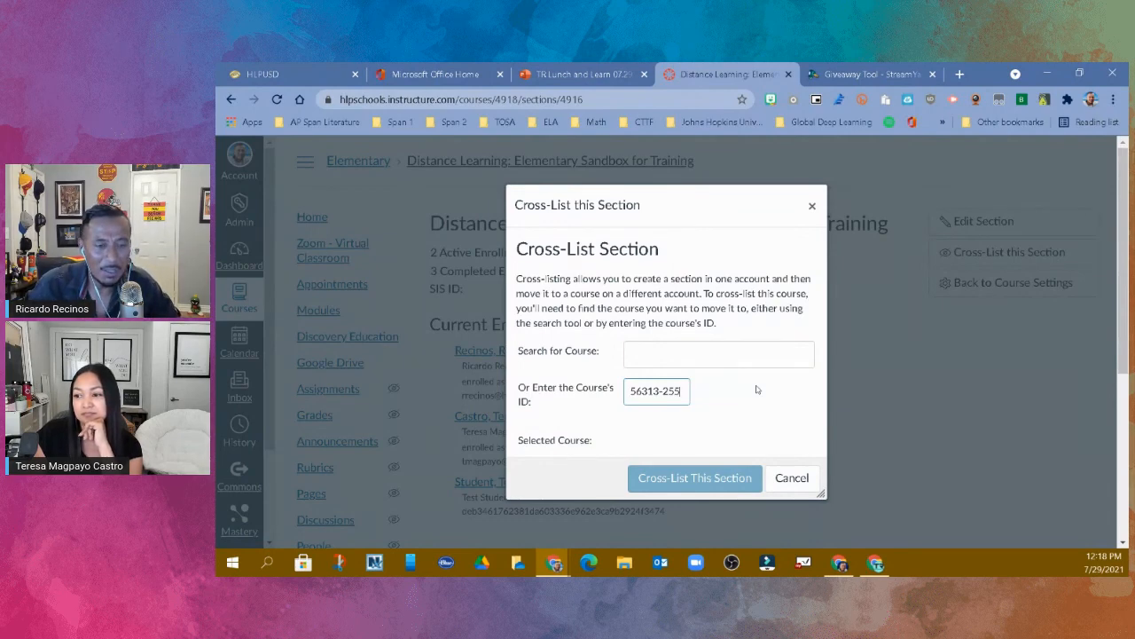
{"action": "left_click", "coordinate": [813, 206]}
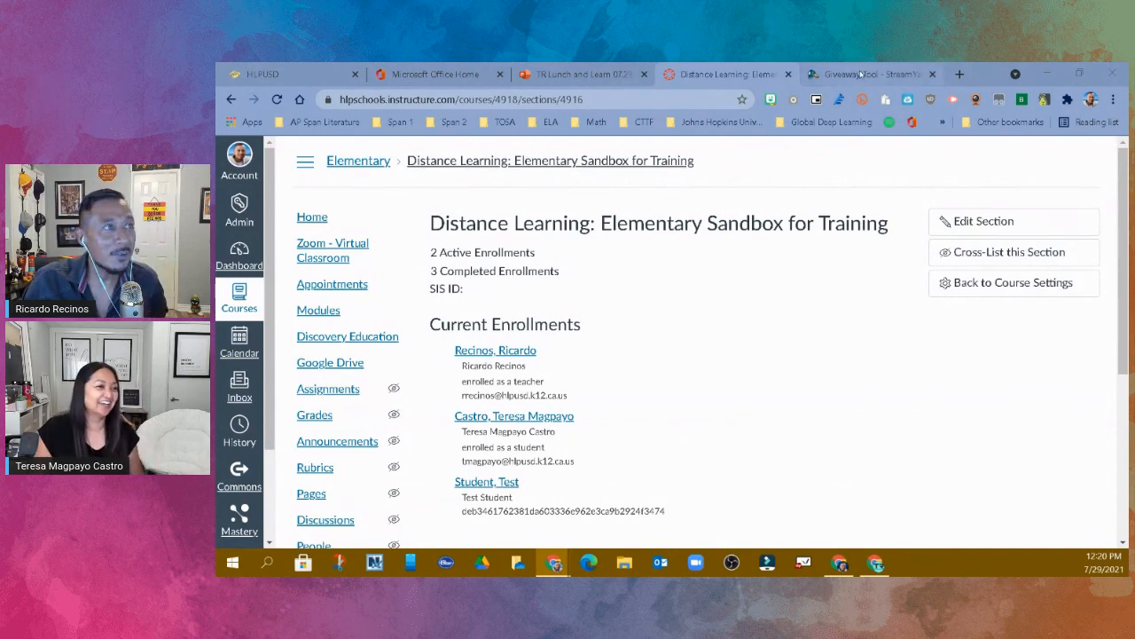
- Switch to the StreamYard giveaway tool, draw a winner from the entries and start another draw
{"action": "left_click", "coordinate": [861, 74]}
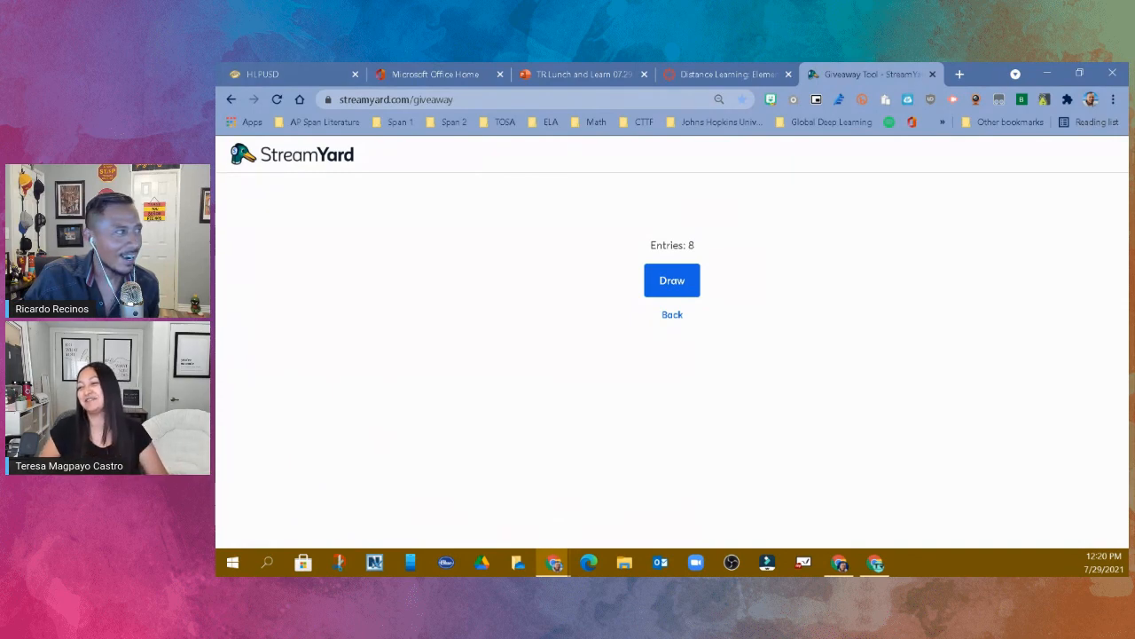
{"action": "left_click", "coordinate": [689, 284]}
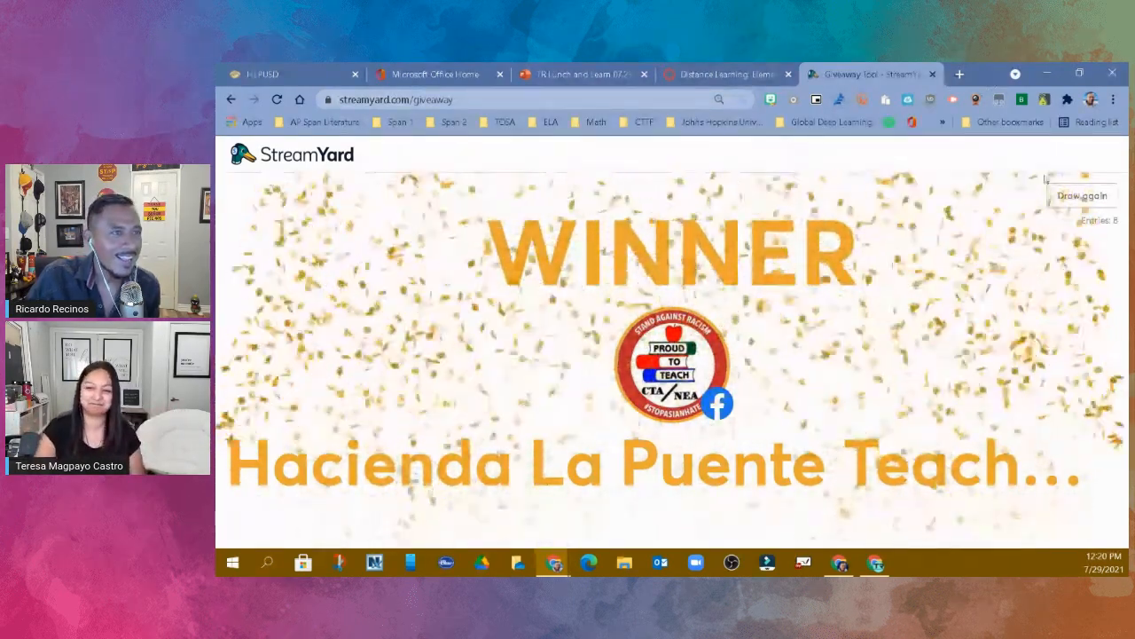
{"action": "left_click", "coordinate": [1081, 196]}
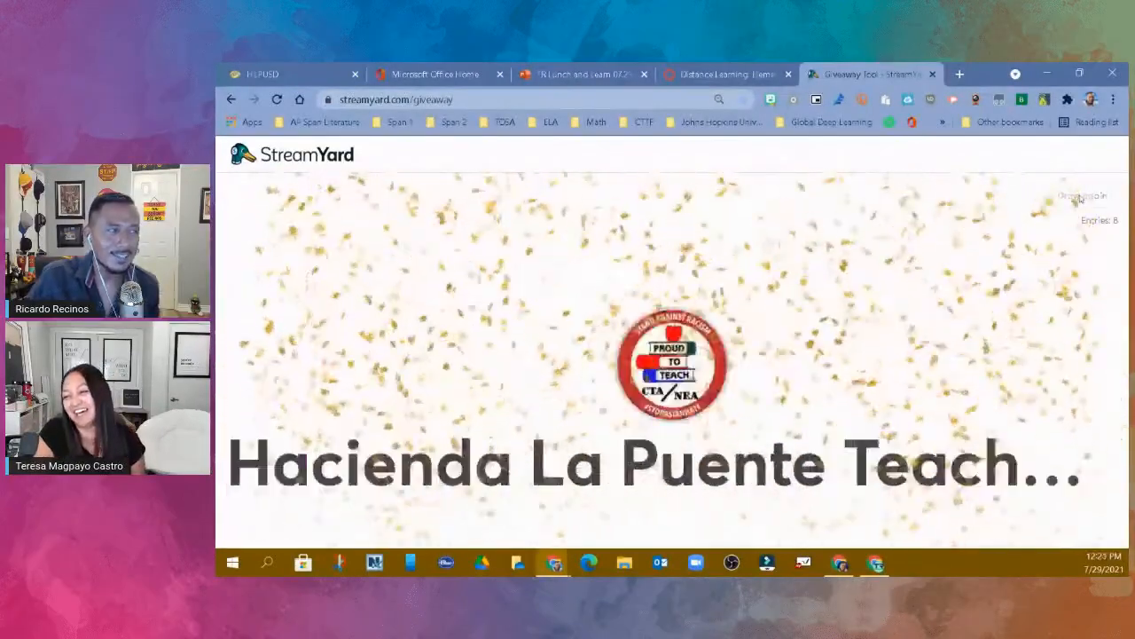